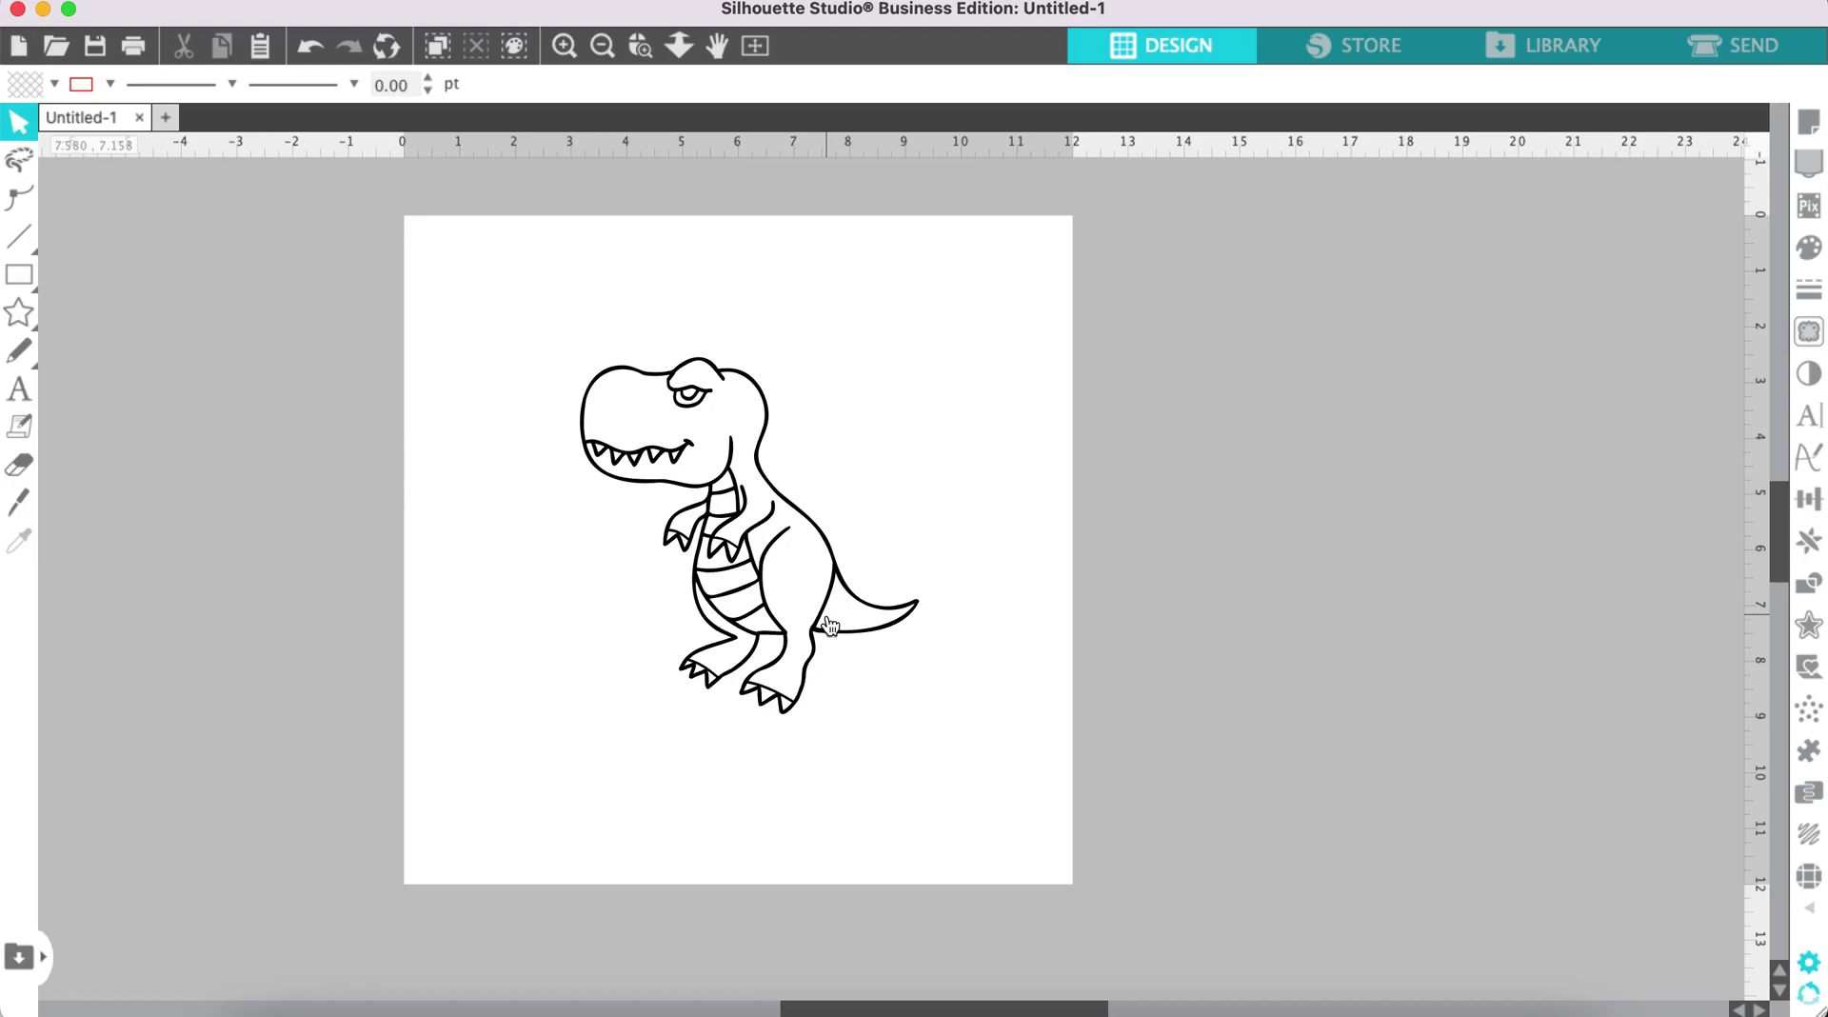
Step: Move the dinosaur outline to the page's upper left and place a clone of it on the page's right side
click(742, 557)
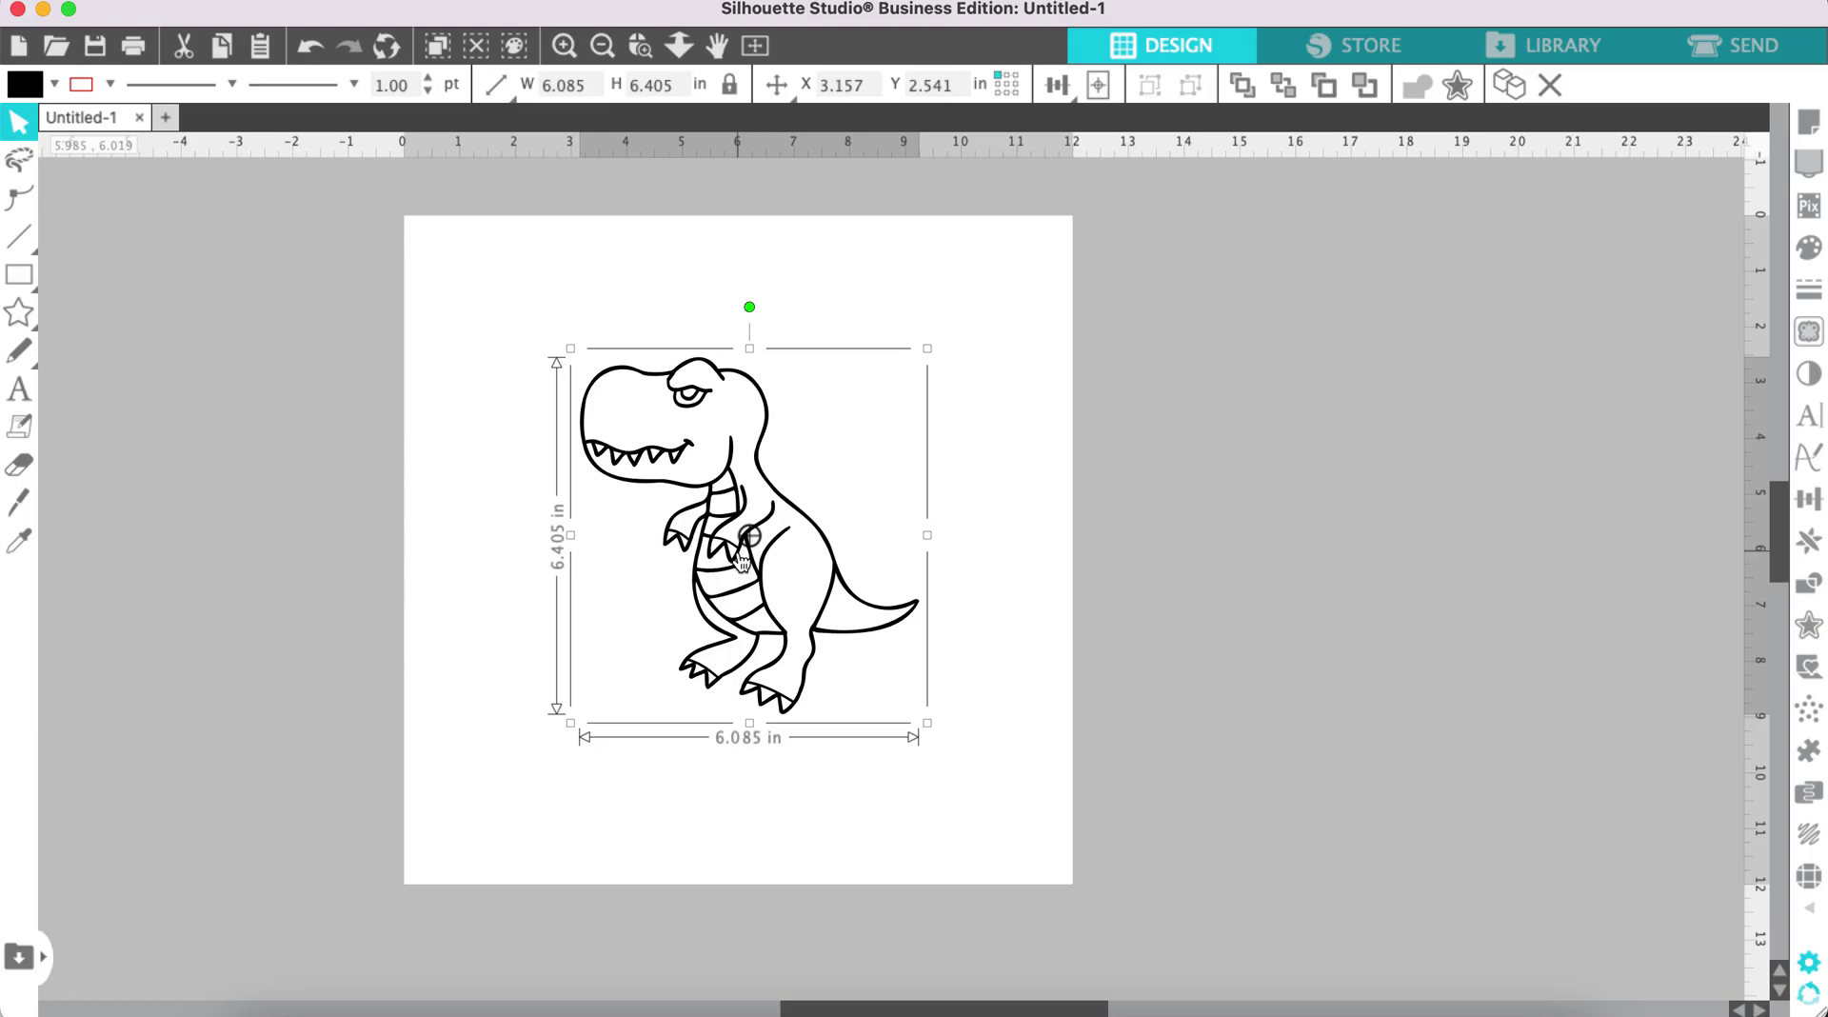
drag(723, 474, 537, 378)
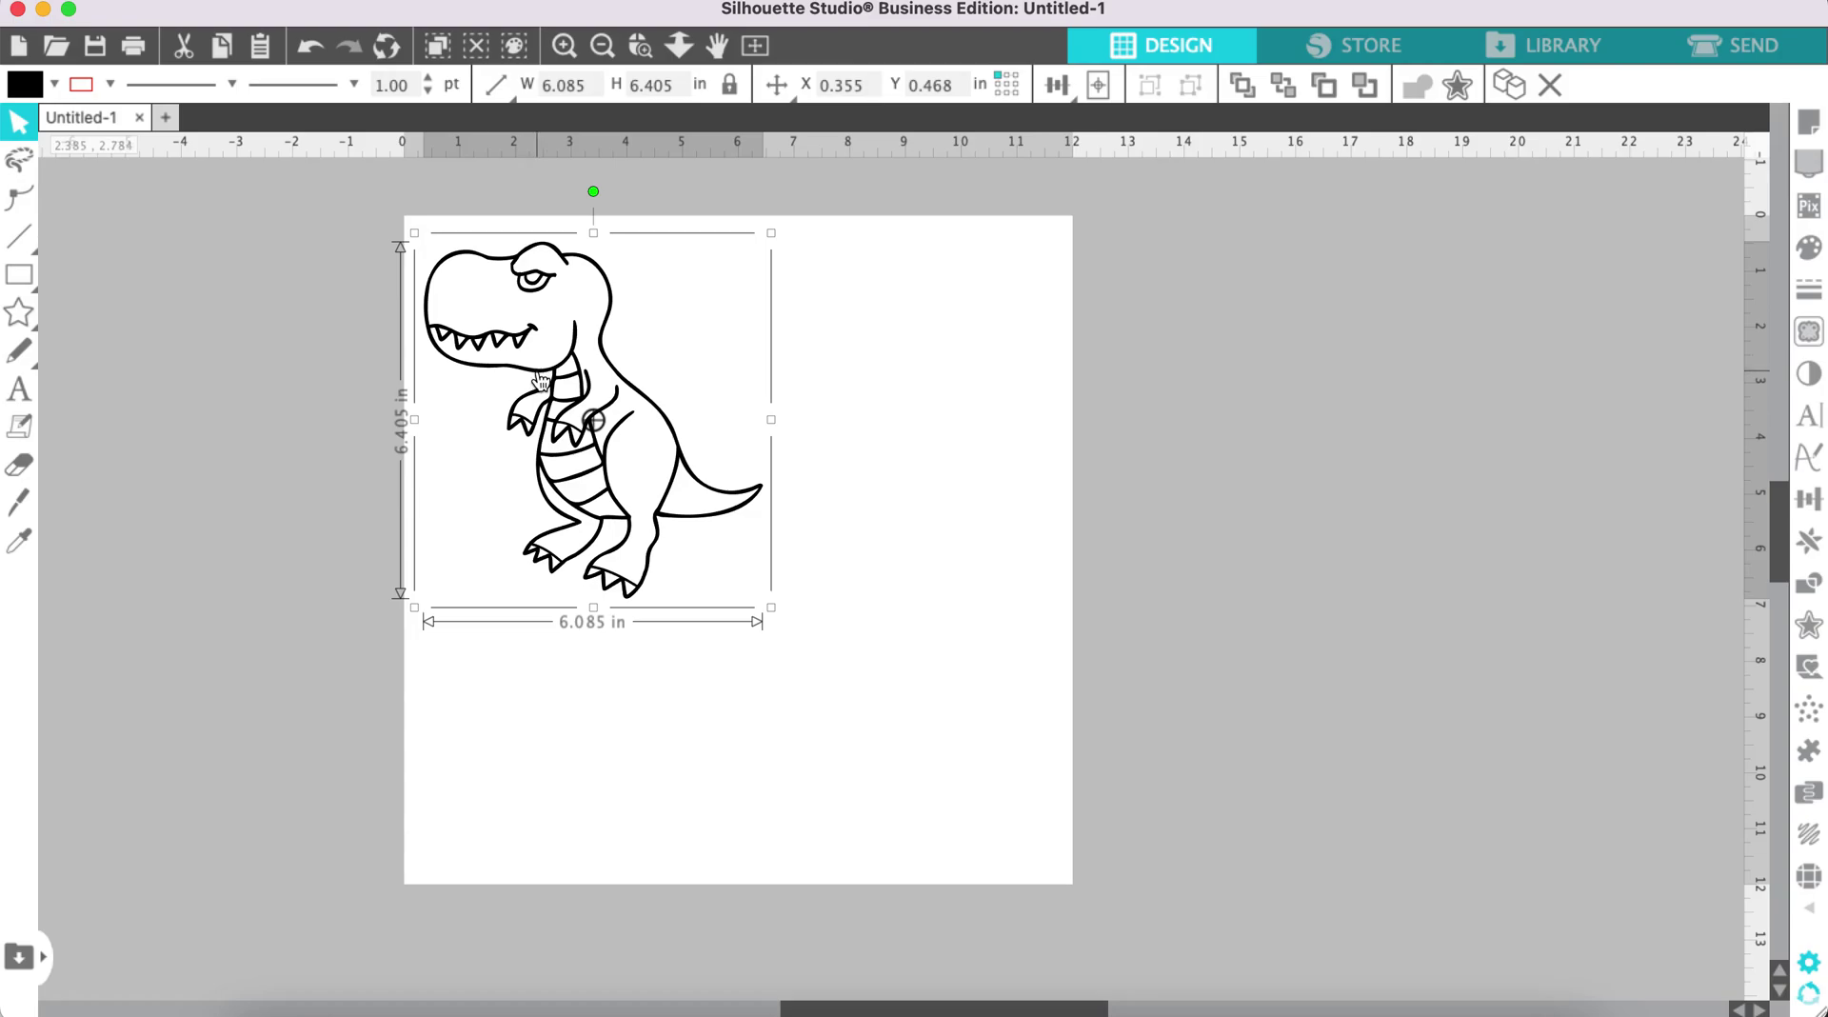
drag(537, 379, 830, 369)
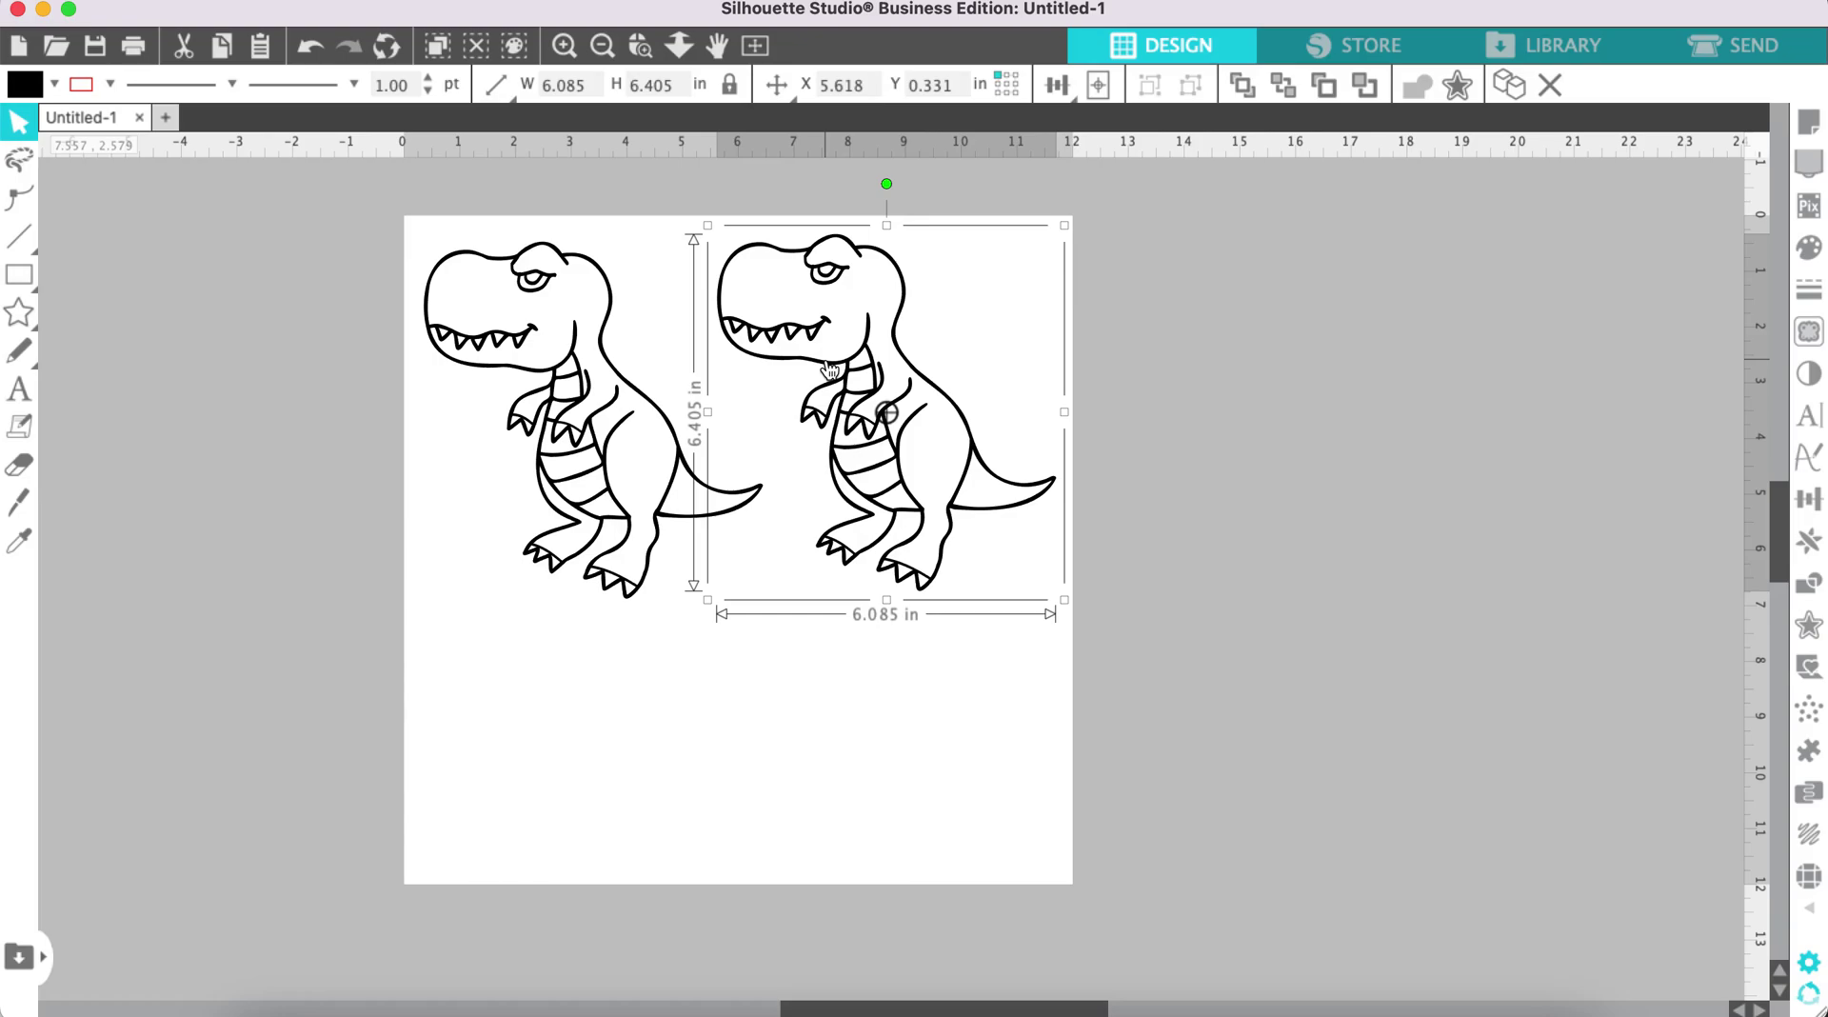
Step: Release the compound path of the cloned dinosaur and deselect its pieces
right_click(805, 373)
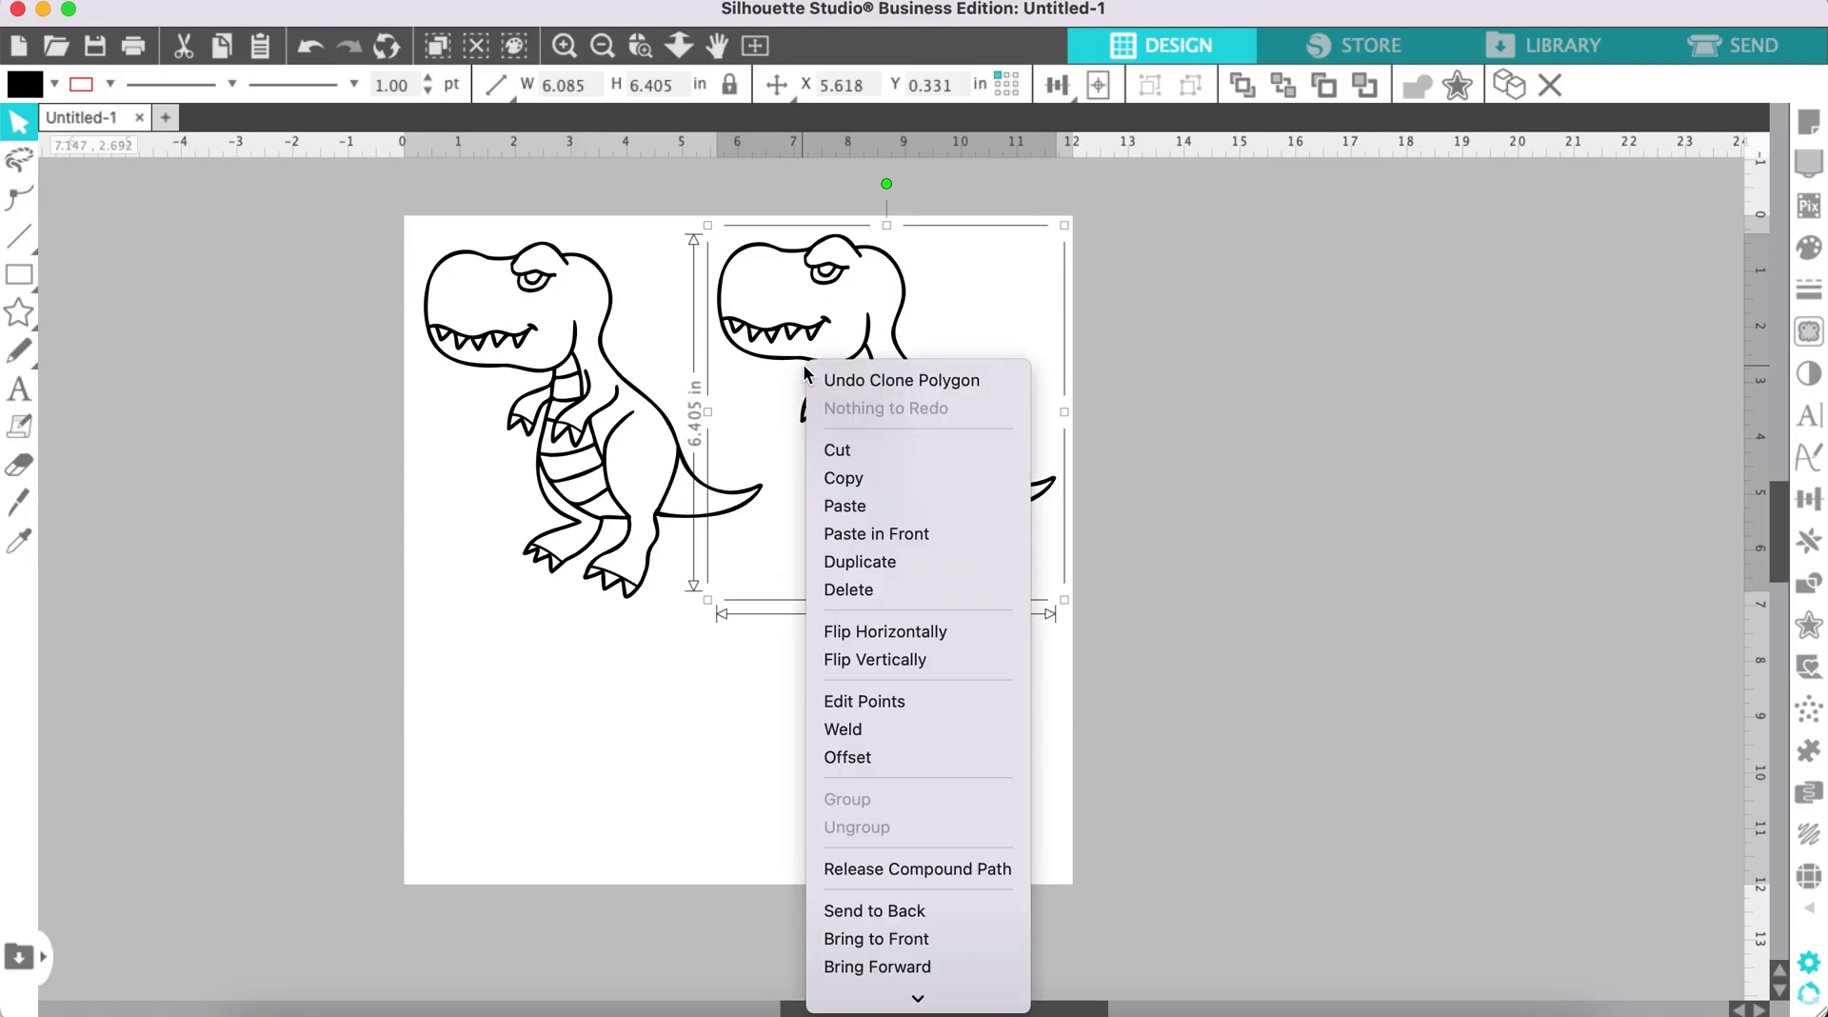
click(587, 664)
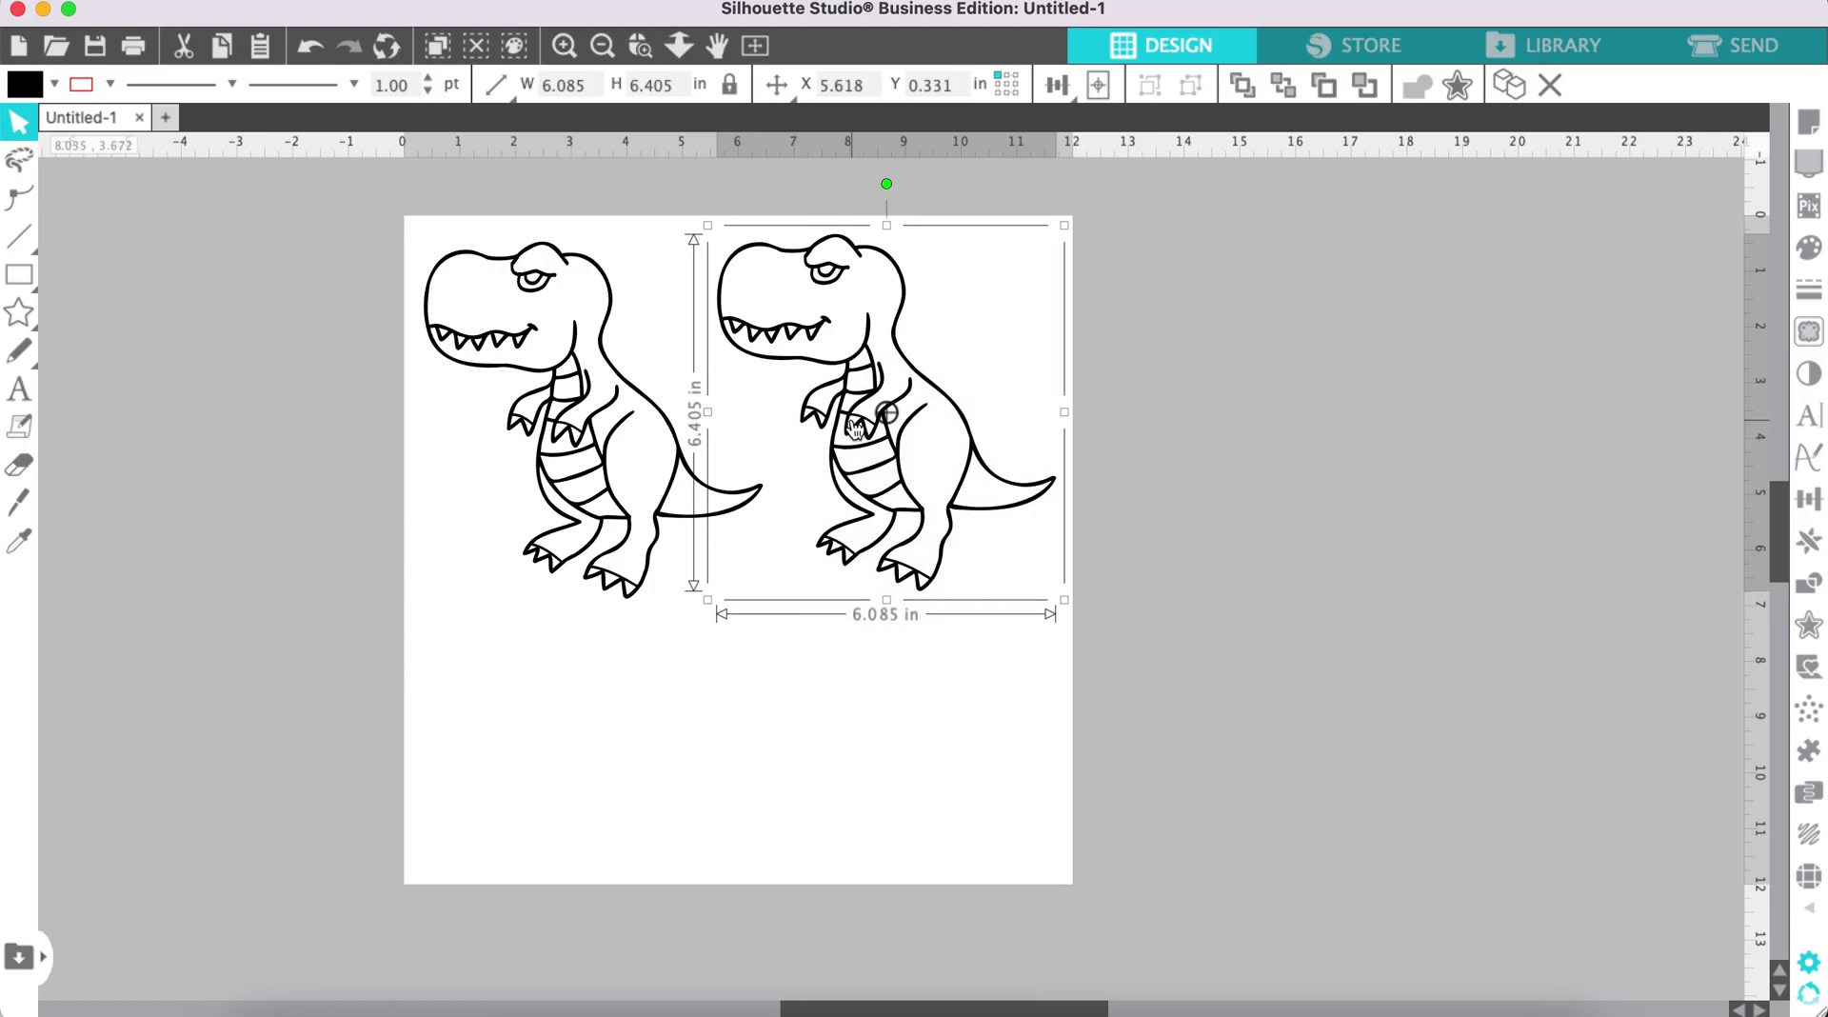
right_click(829, 374)
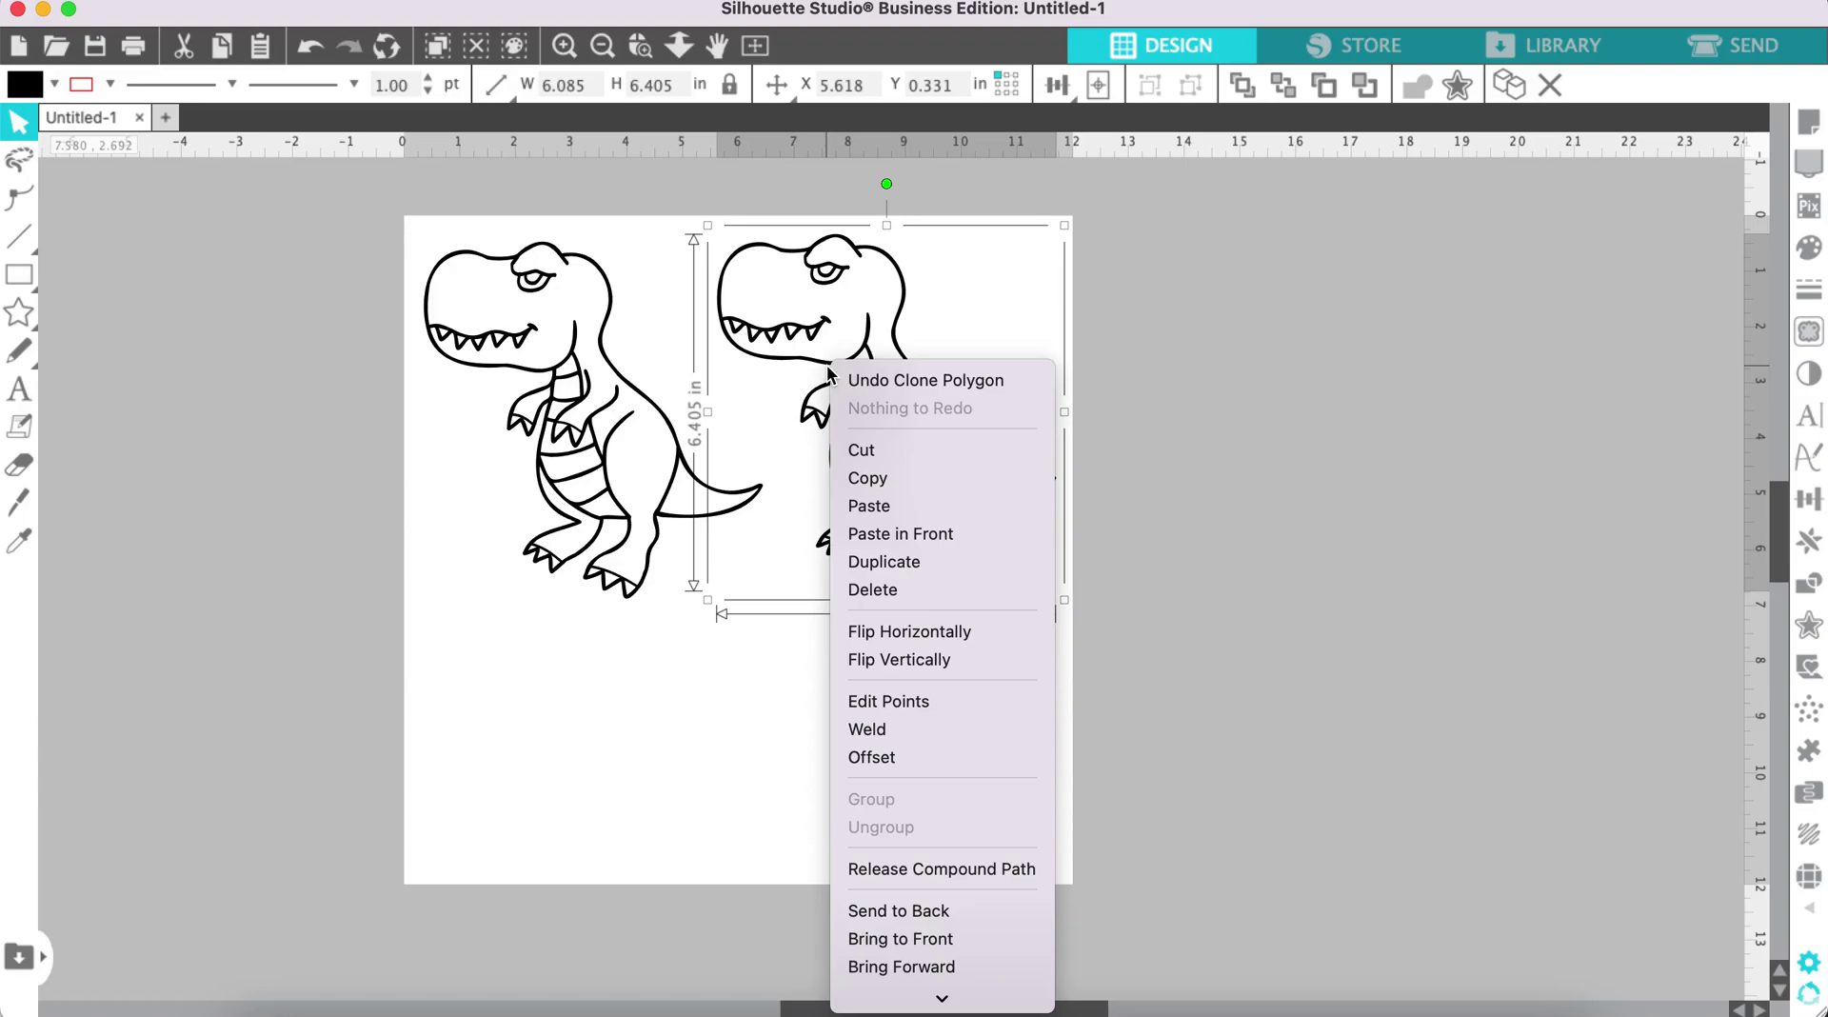
click(878, 868)
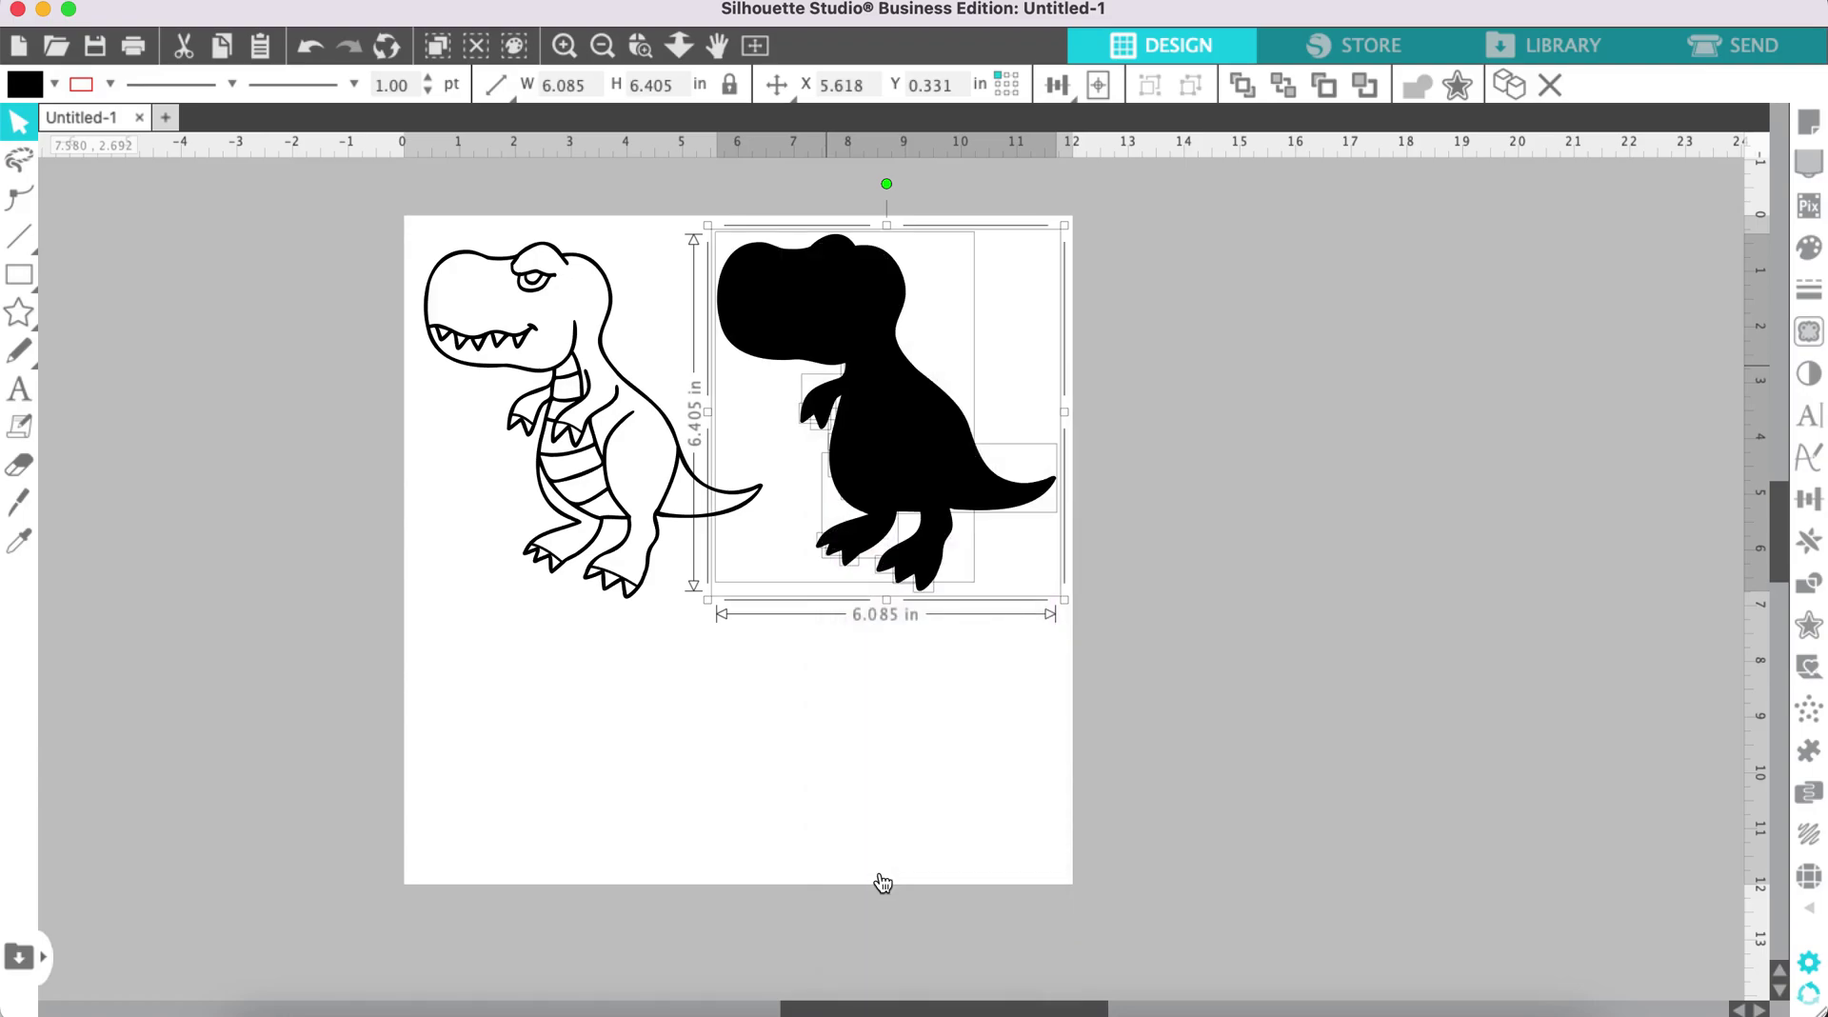
click(882, 770)
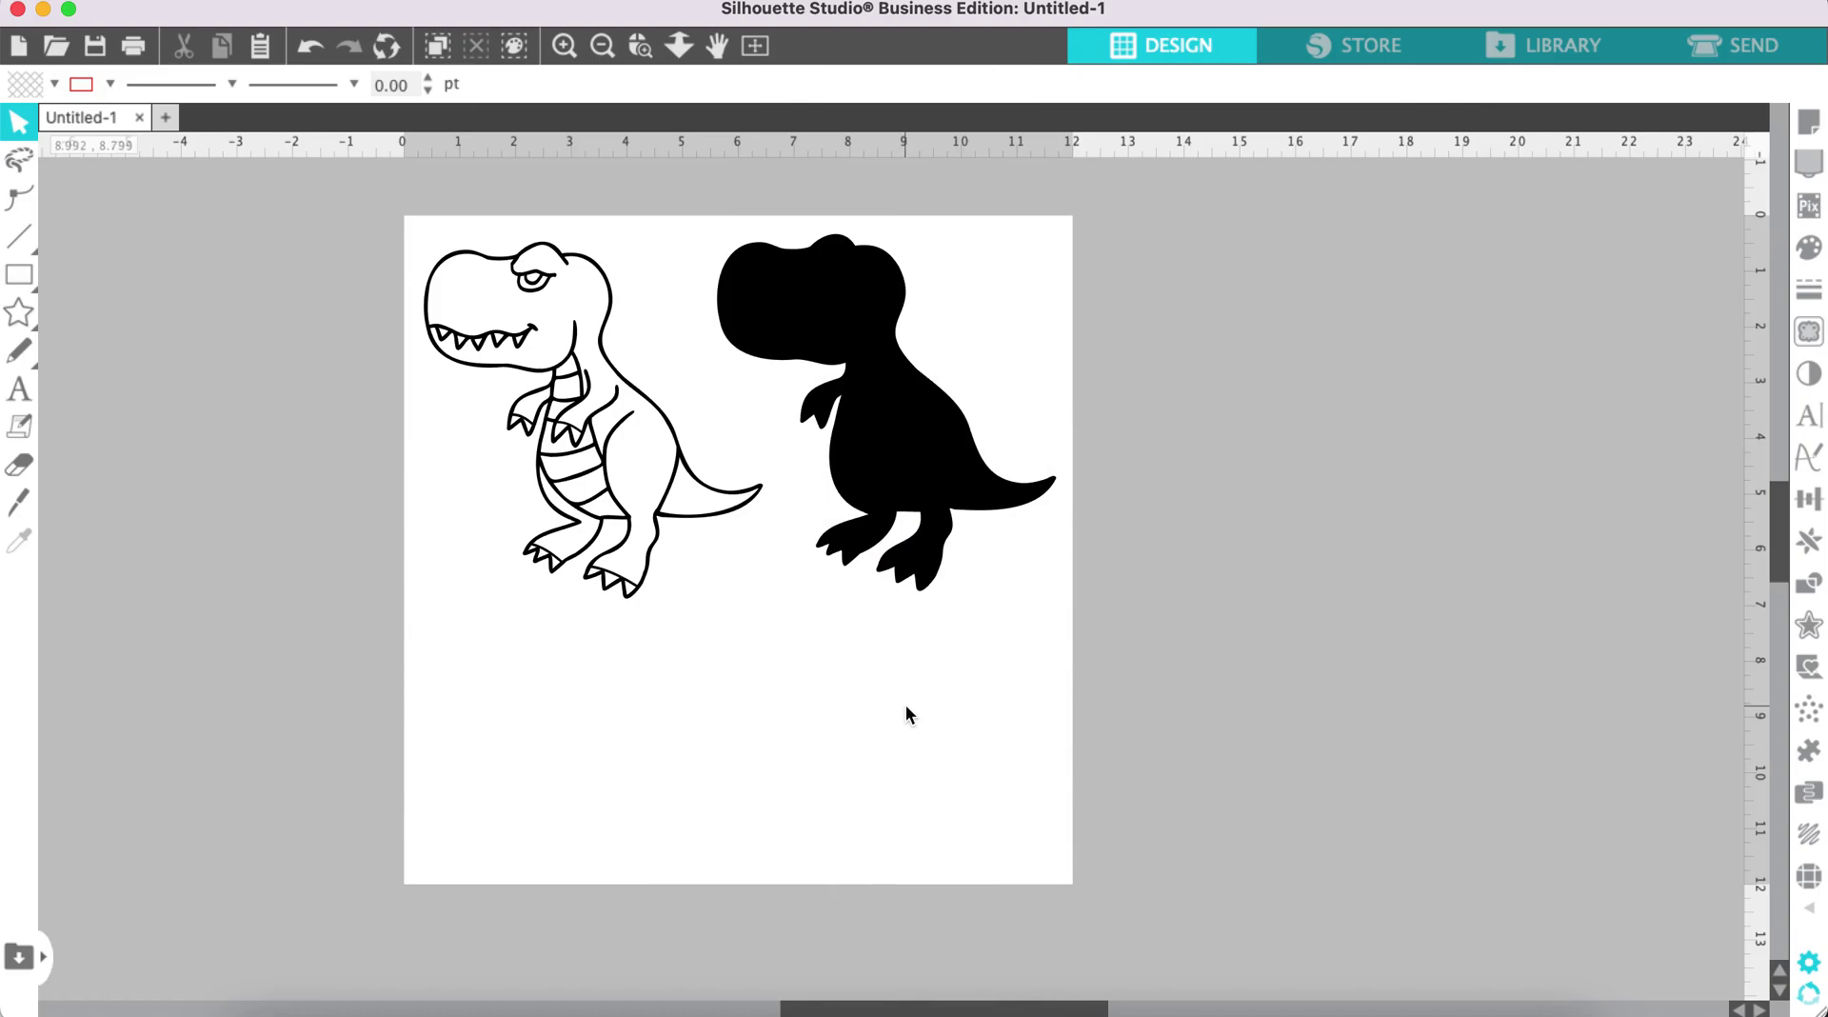
Step: Move the solid outer silhouette off the cloned dinosaur's inner pieces to the empty area beyond the page's right edge
click(924, 607)
click(860, 644)
click(961, 510)
click(1011, 571)
scroll(1011, 580, up, 5)
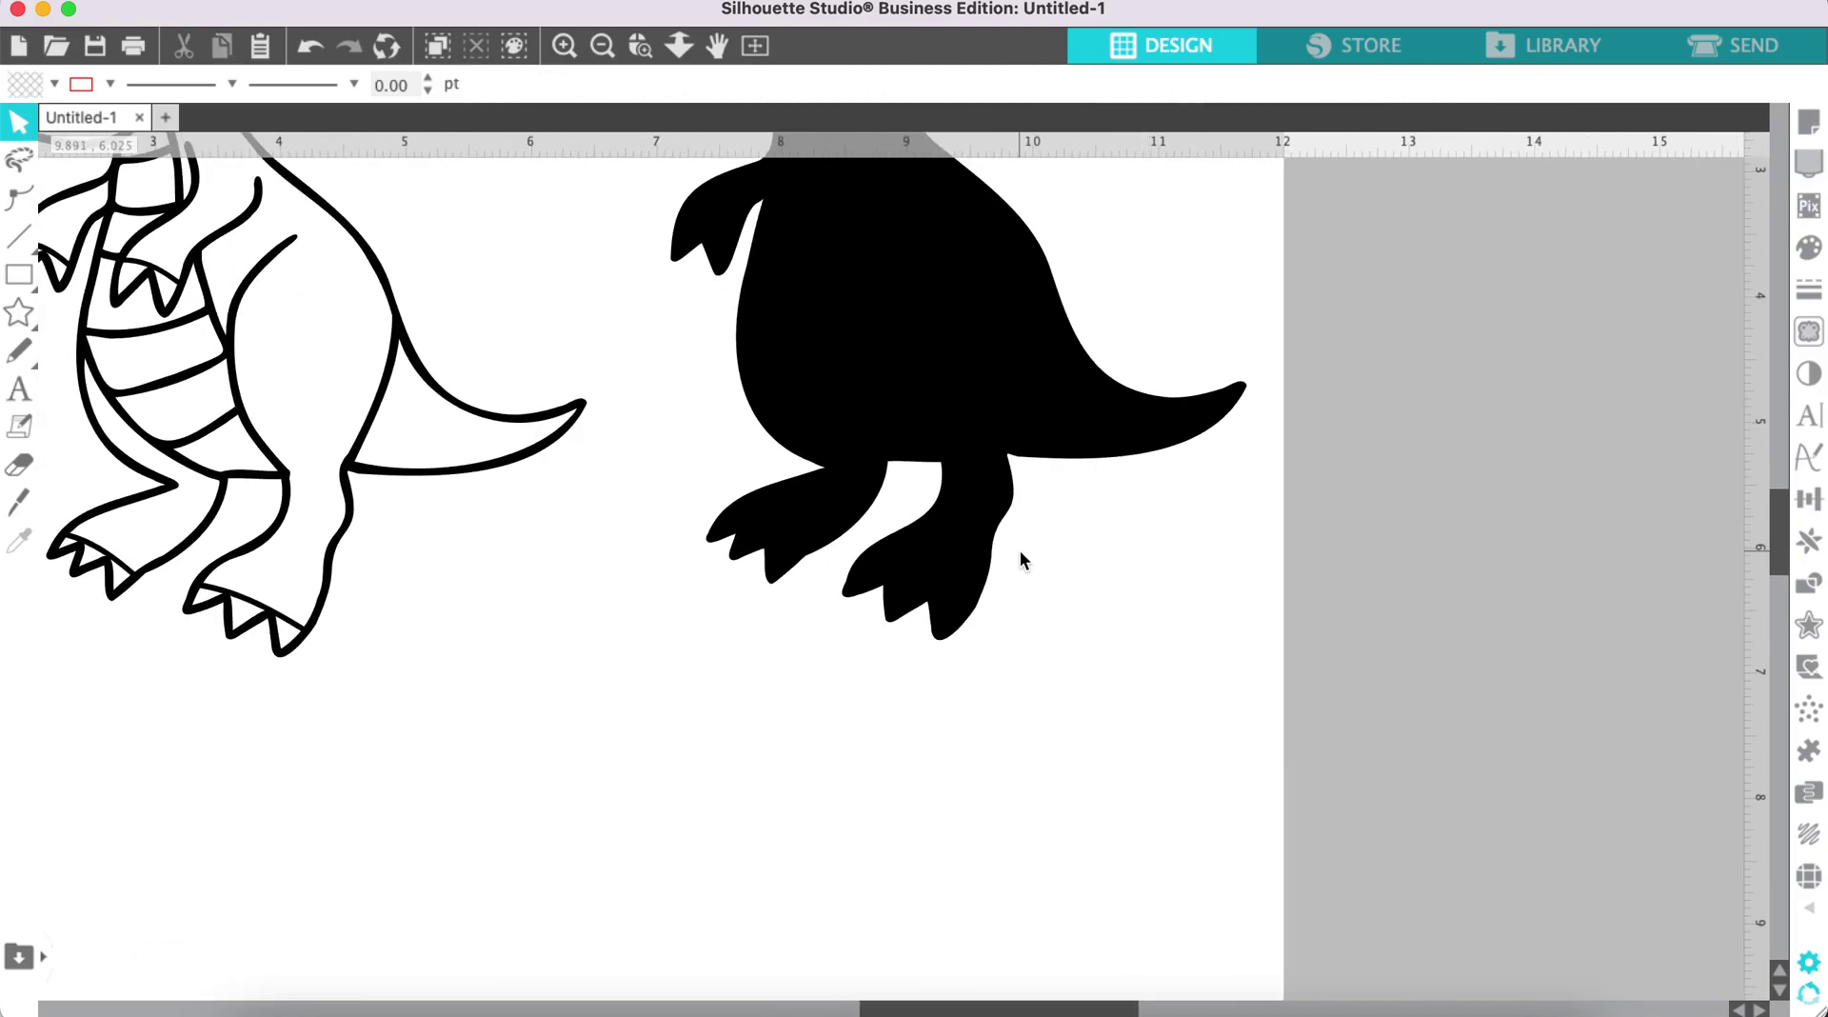
click(946, 650)
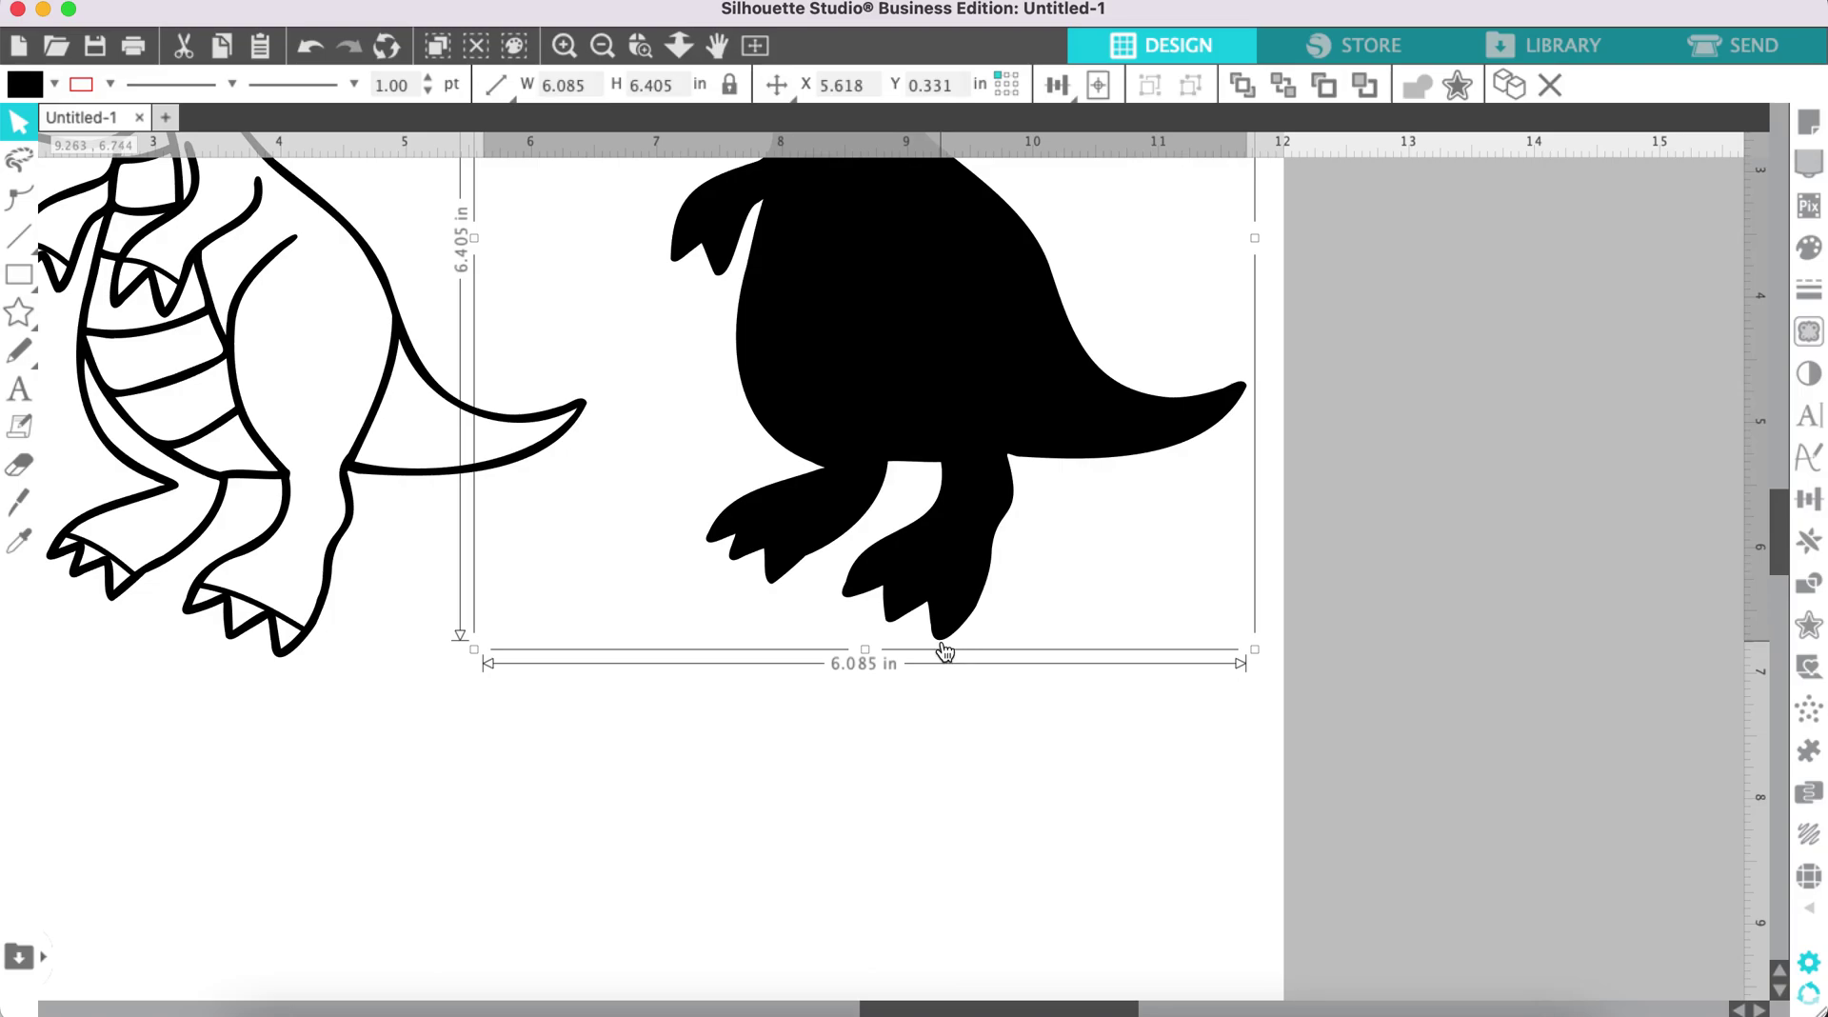
scroll(945, 650, down, 5)
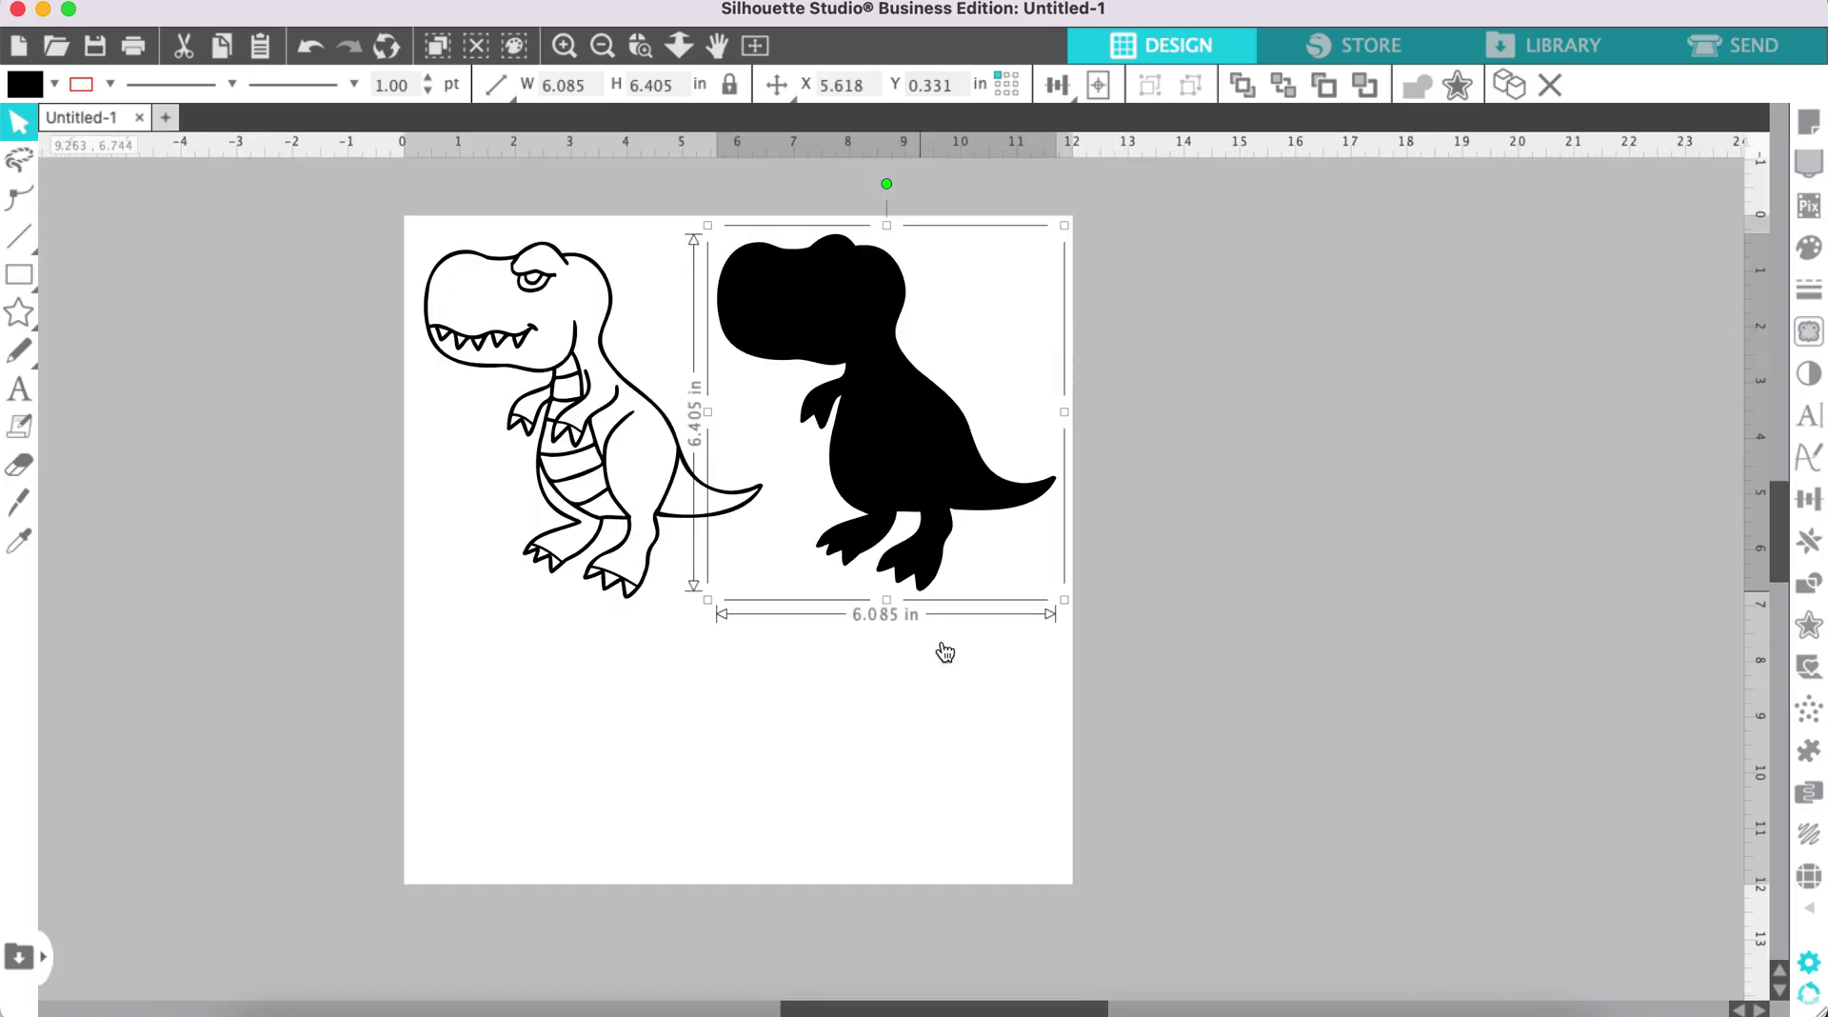
scroll(946, 612, up, 3)
drag(915, 608, 1362, 607)
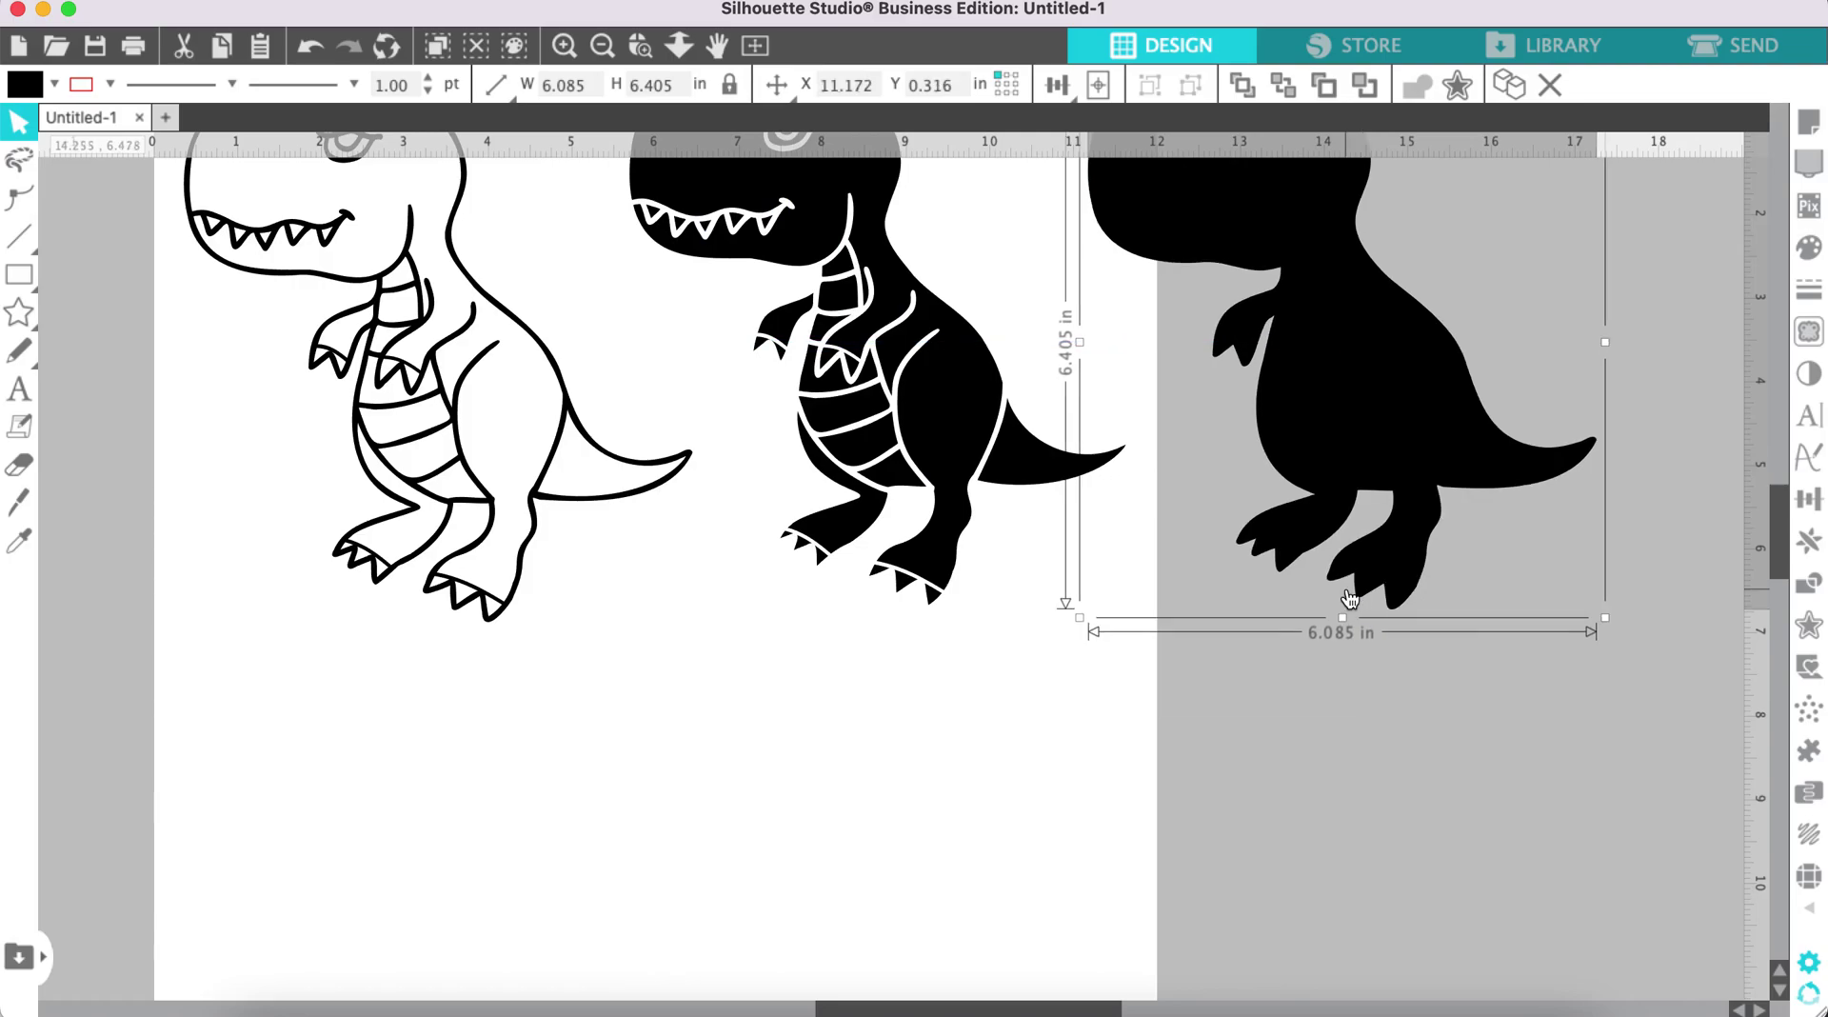
scroll(1348, 599, down, 5)
click(1289, 640)
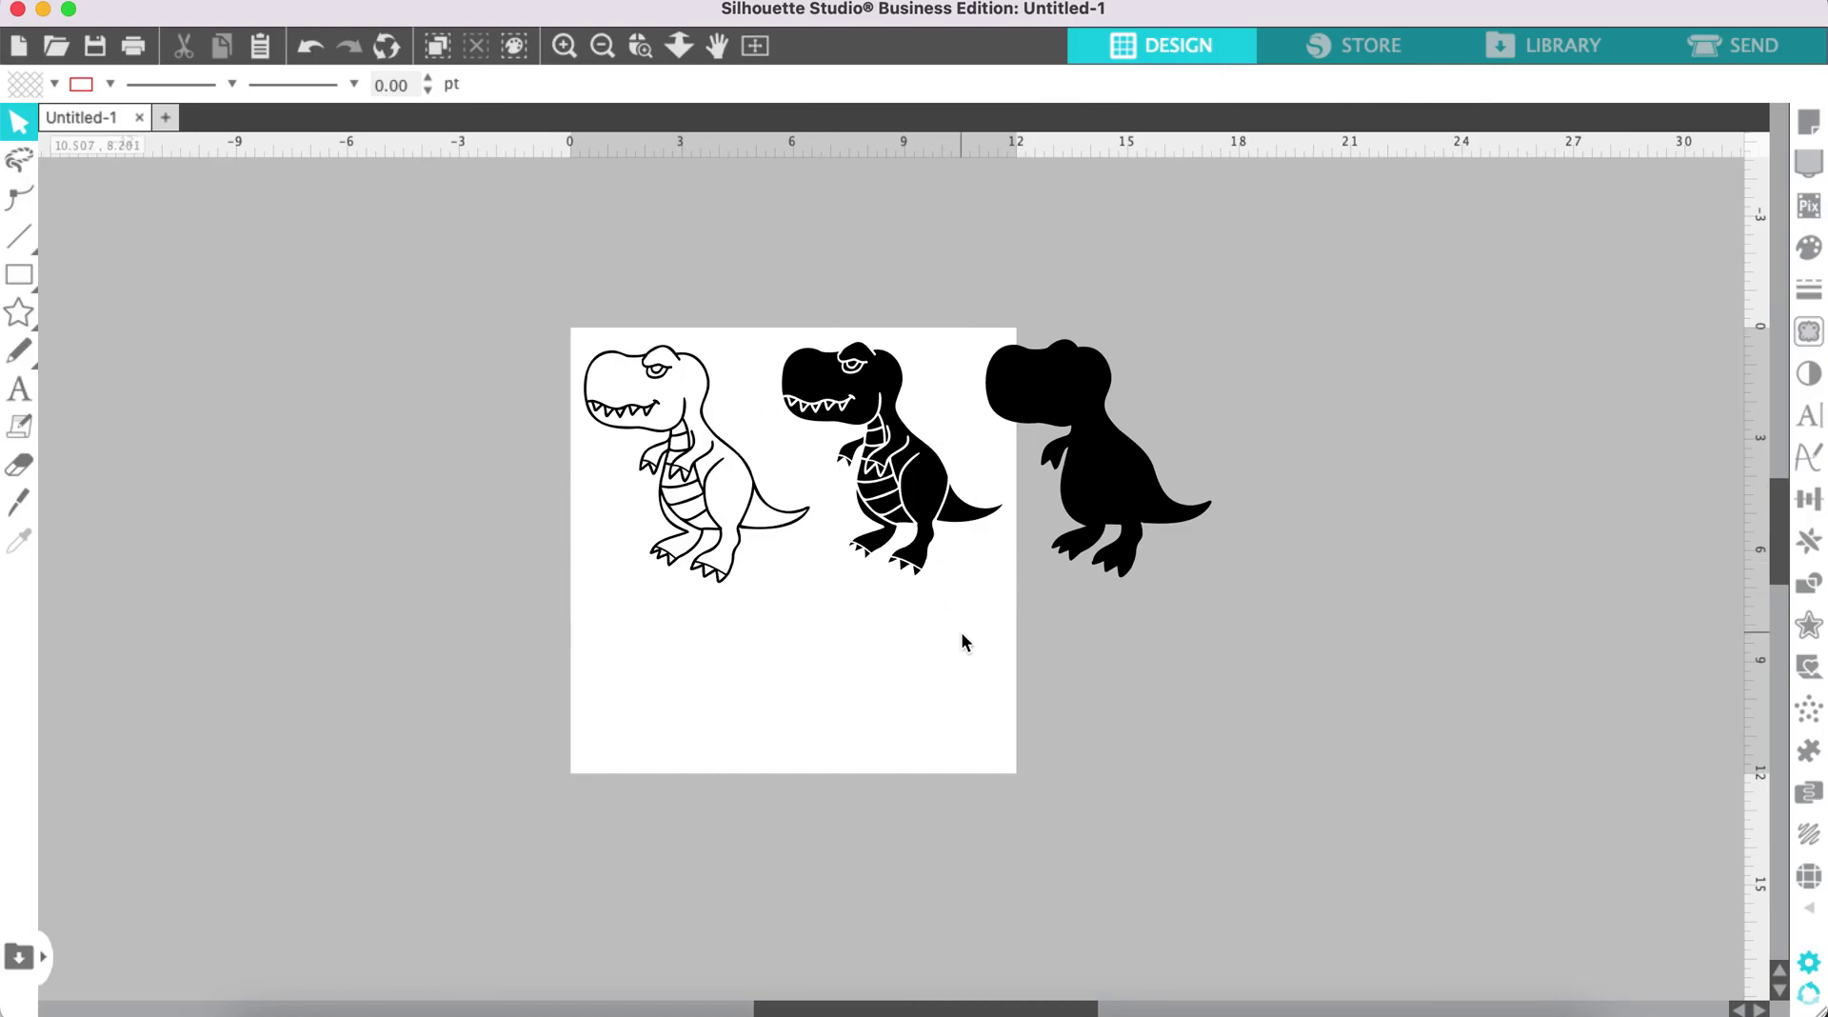
drag(1177, 516, 1141, 500)
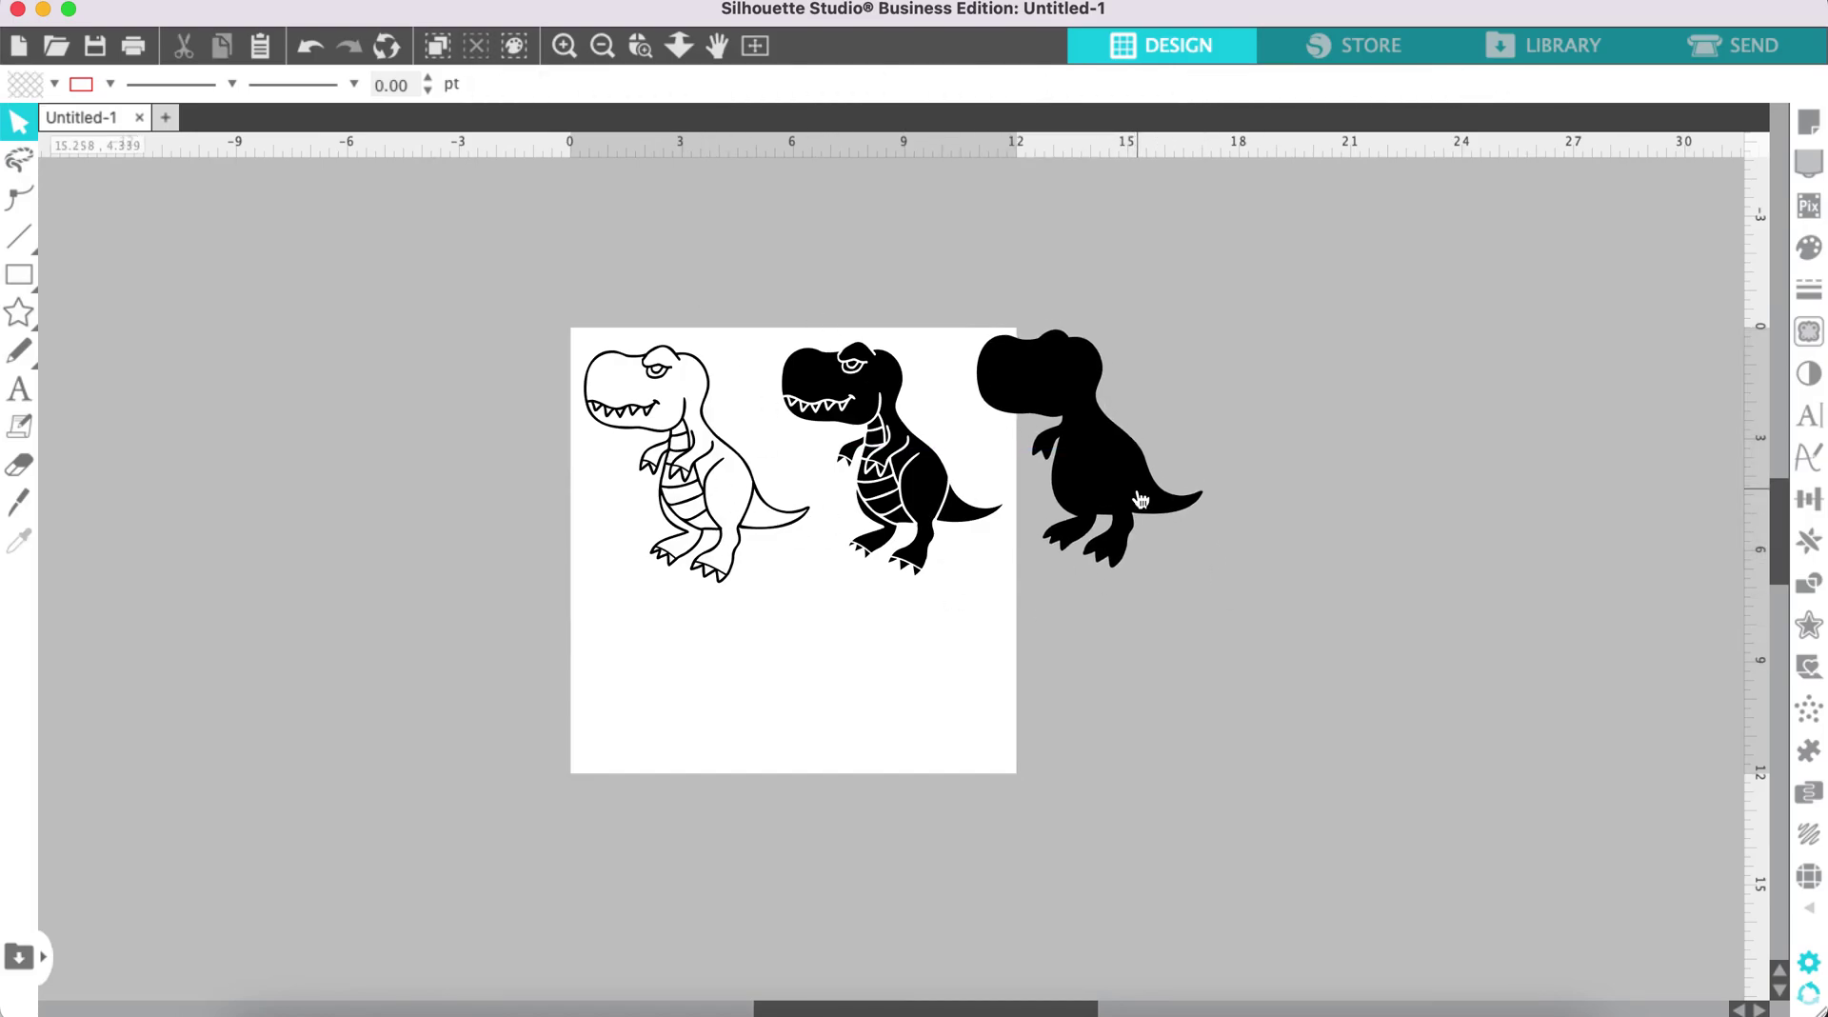
scroll(897, 468, up, 4)
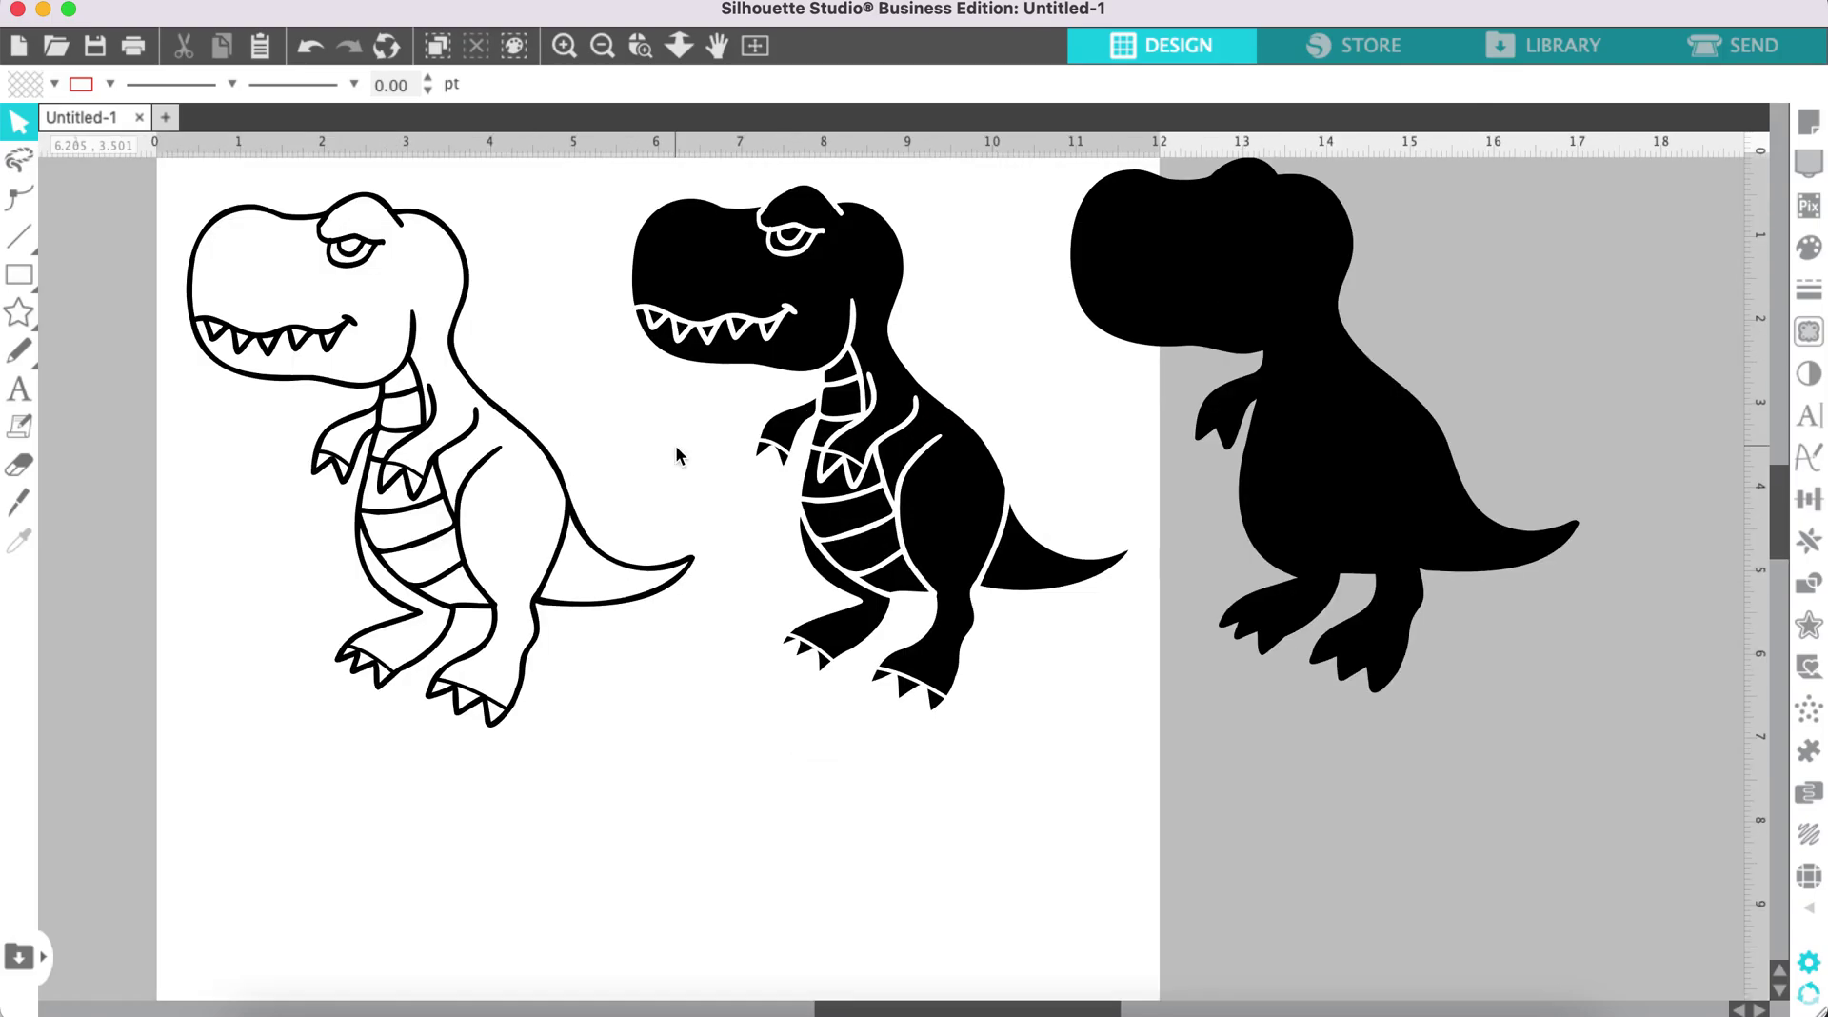
Step: Group the middle dinosaur's main body, tail, rear leg and small arm pieces
click(686, 280)
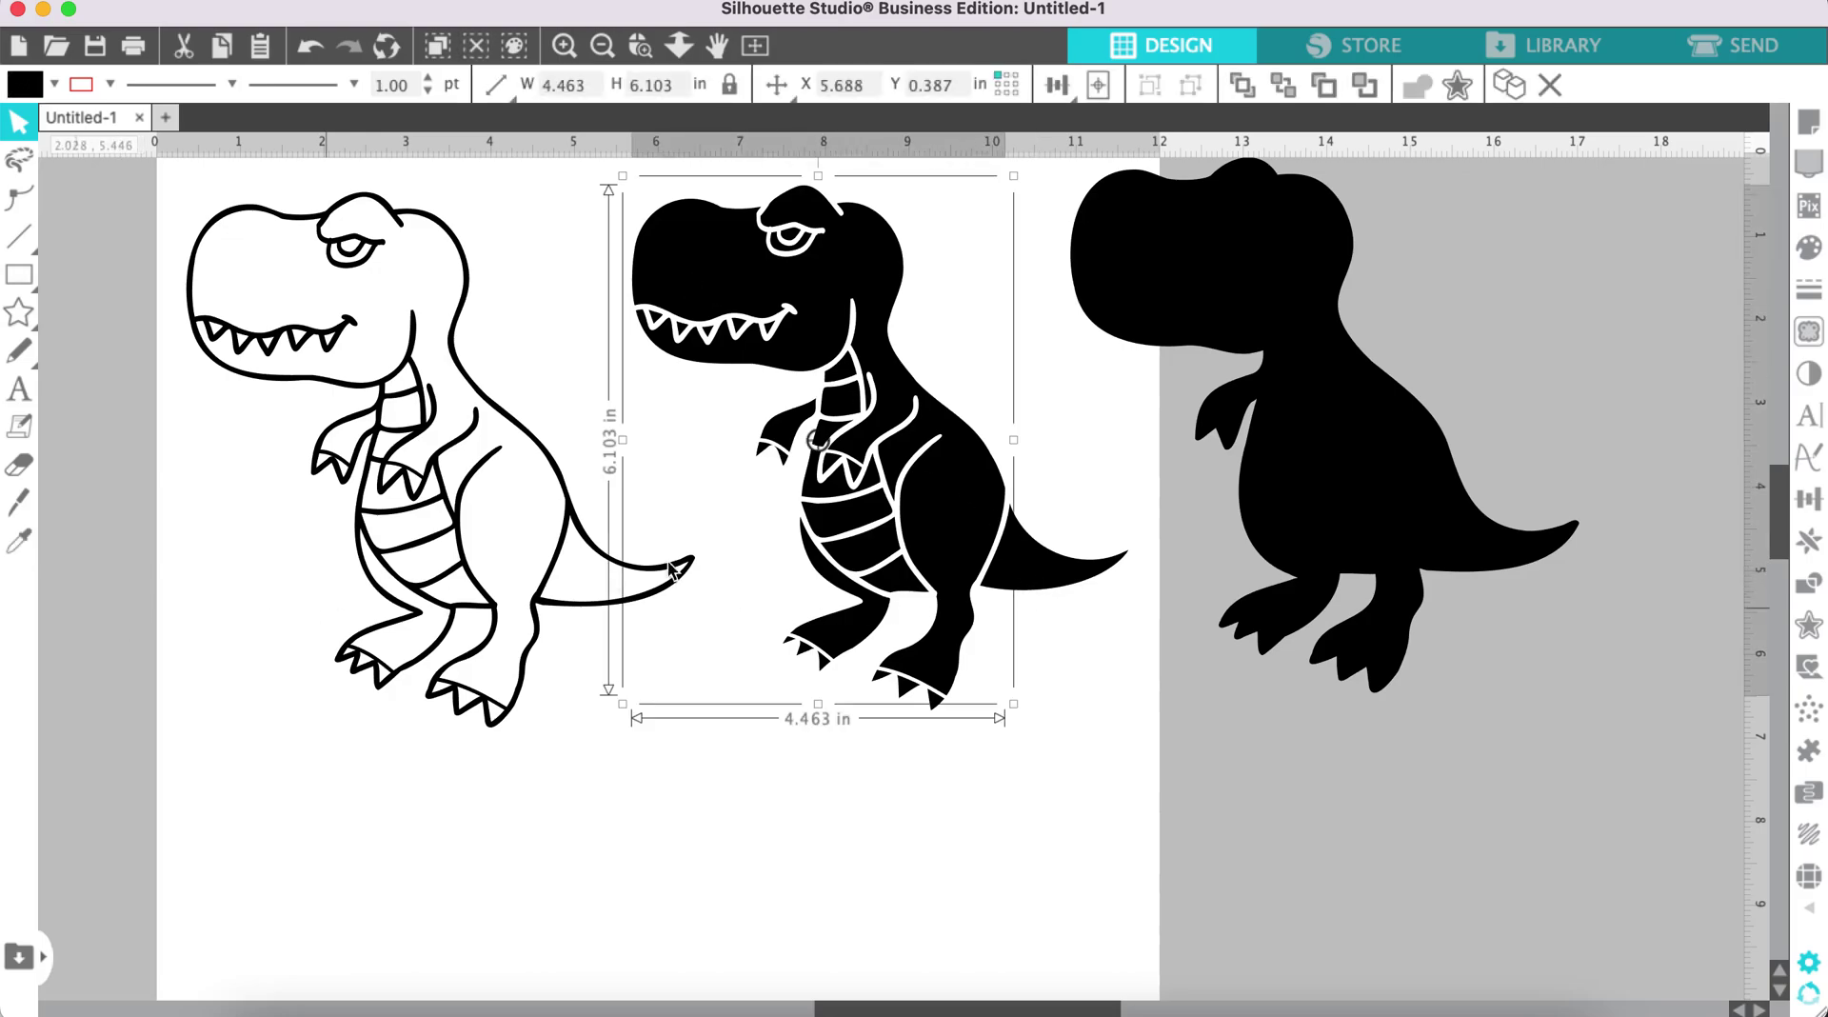
shift+click(1073, 576)
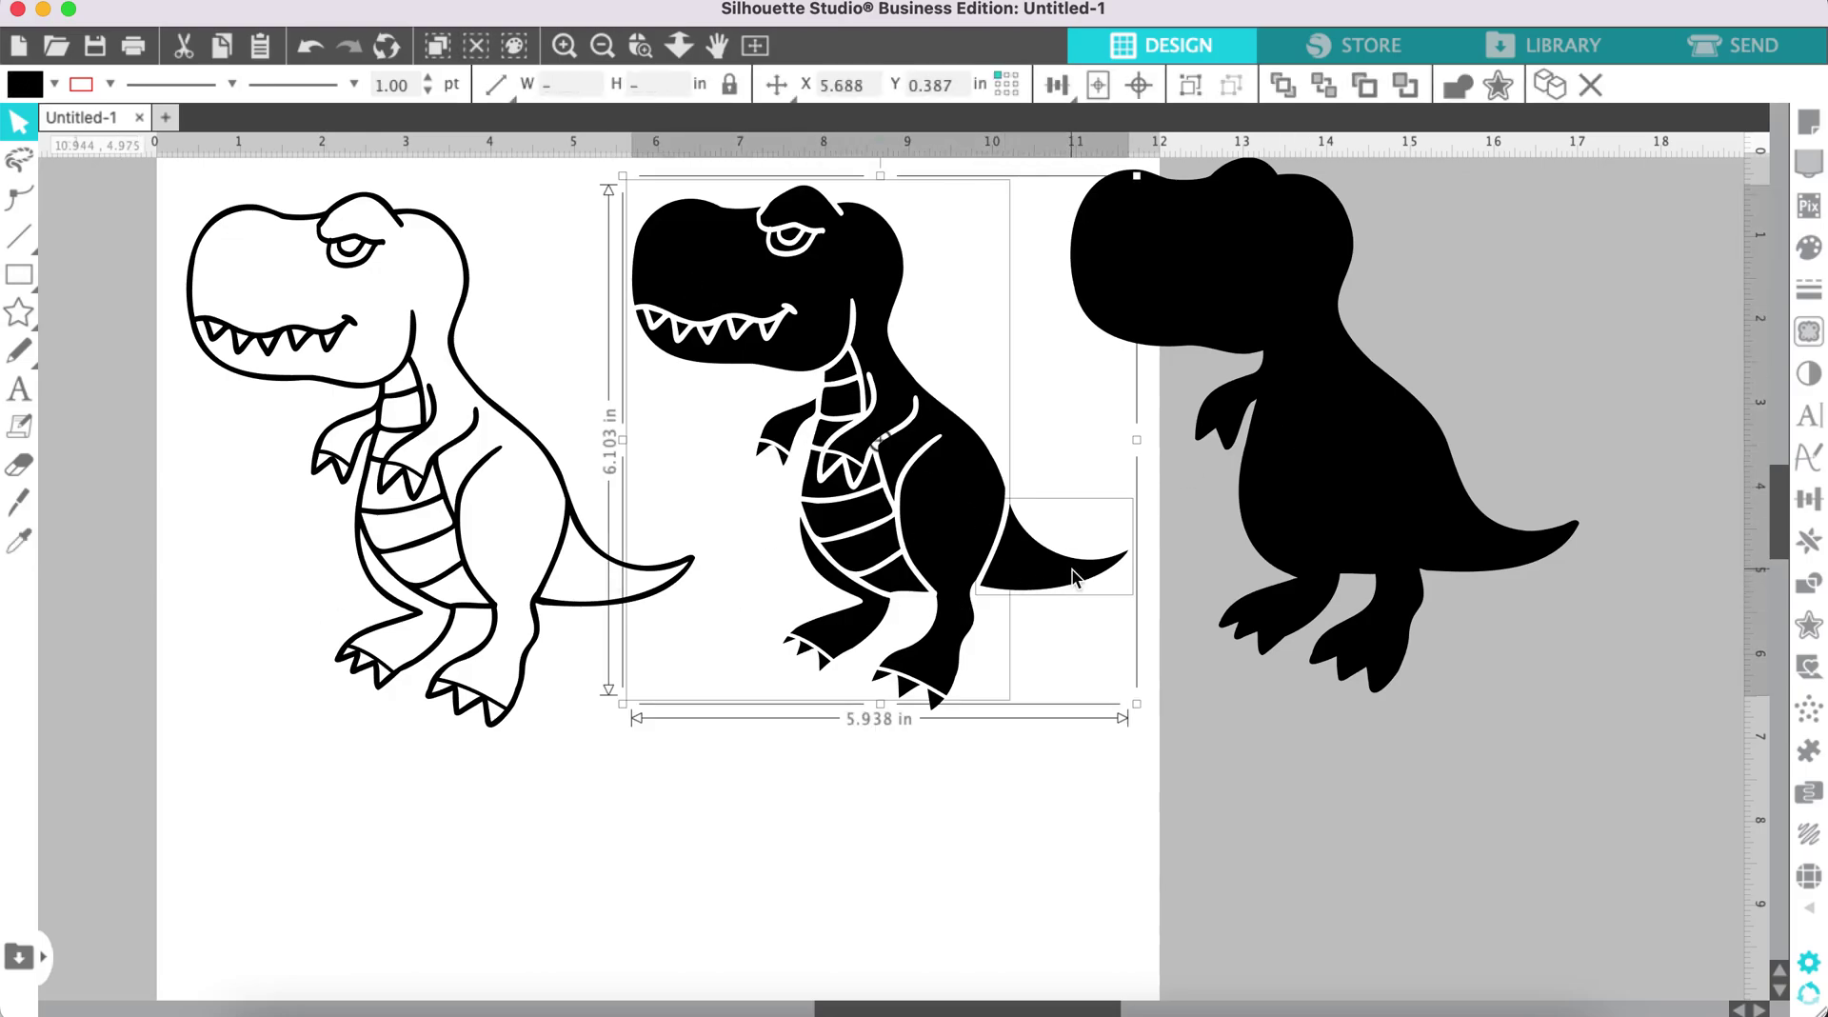
shift+click(868, 627)
shift+click(787, 434)
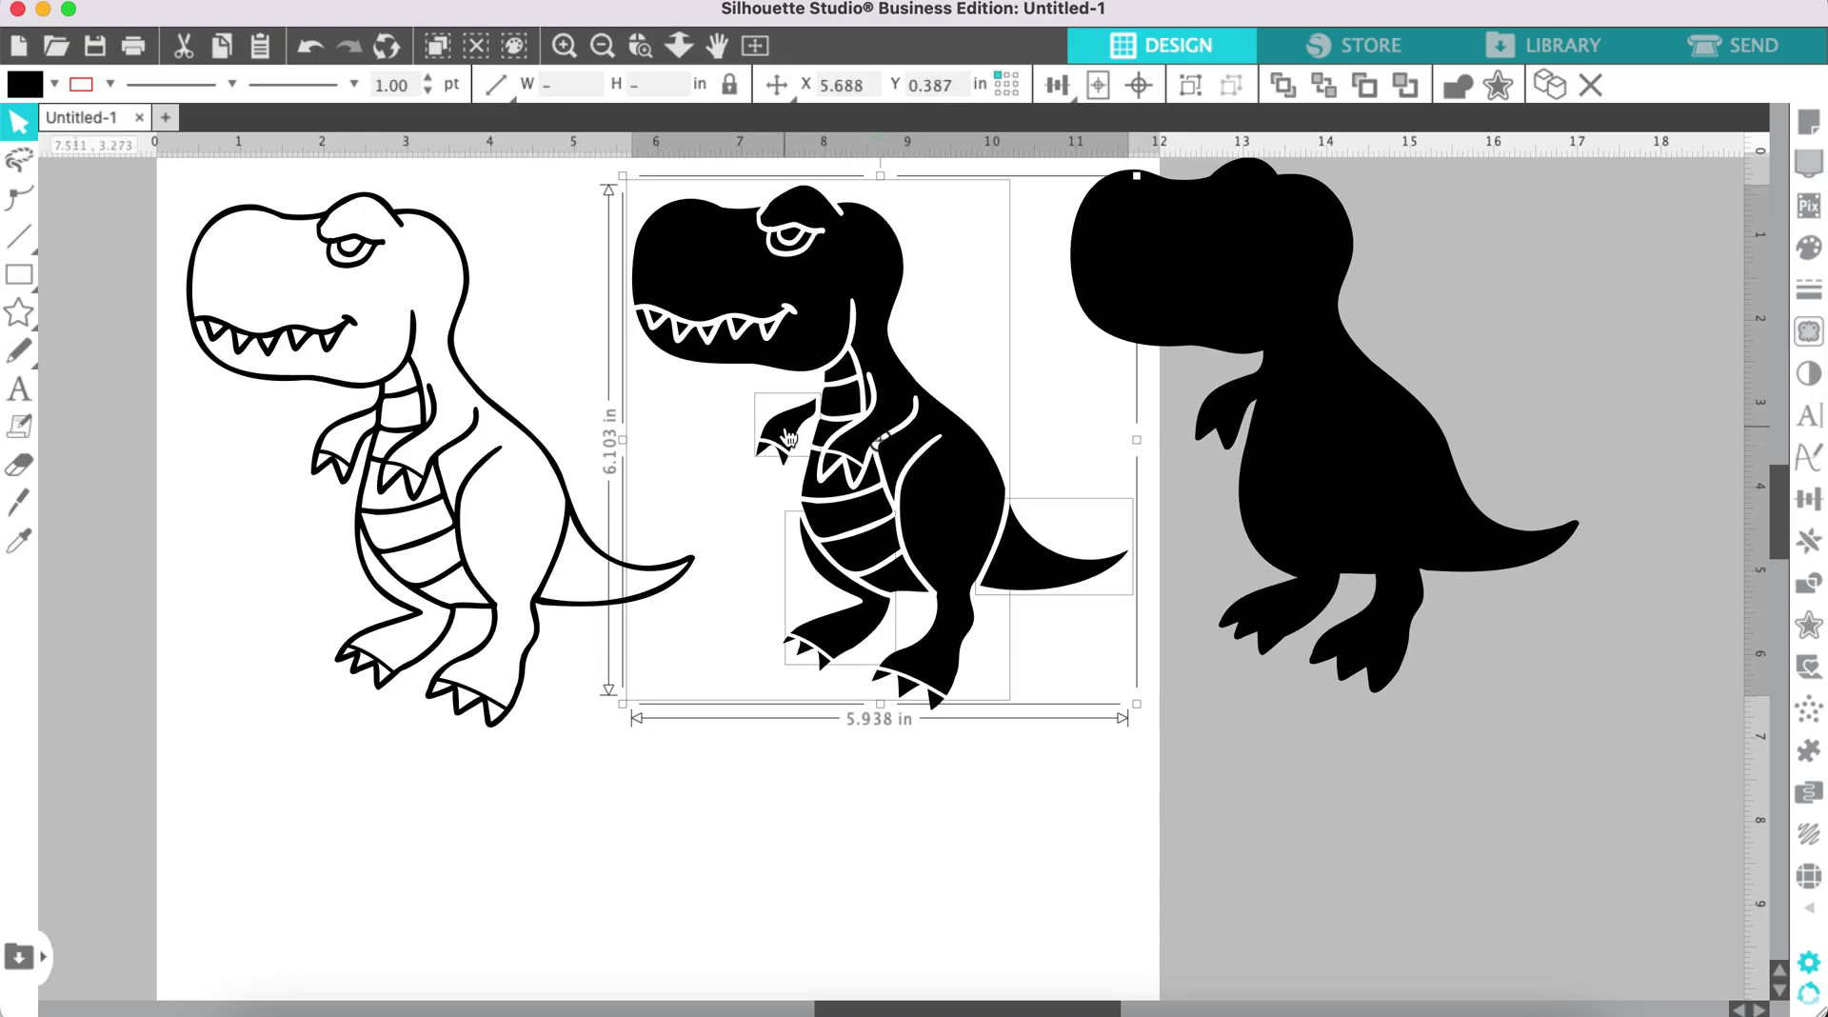
right_click(788, 438)
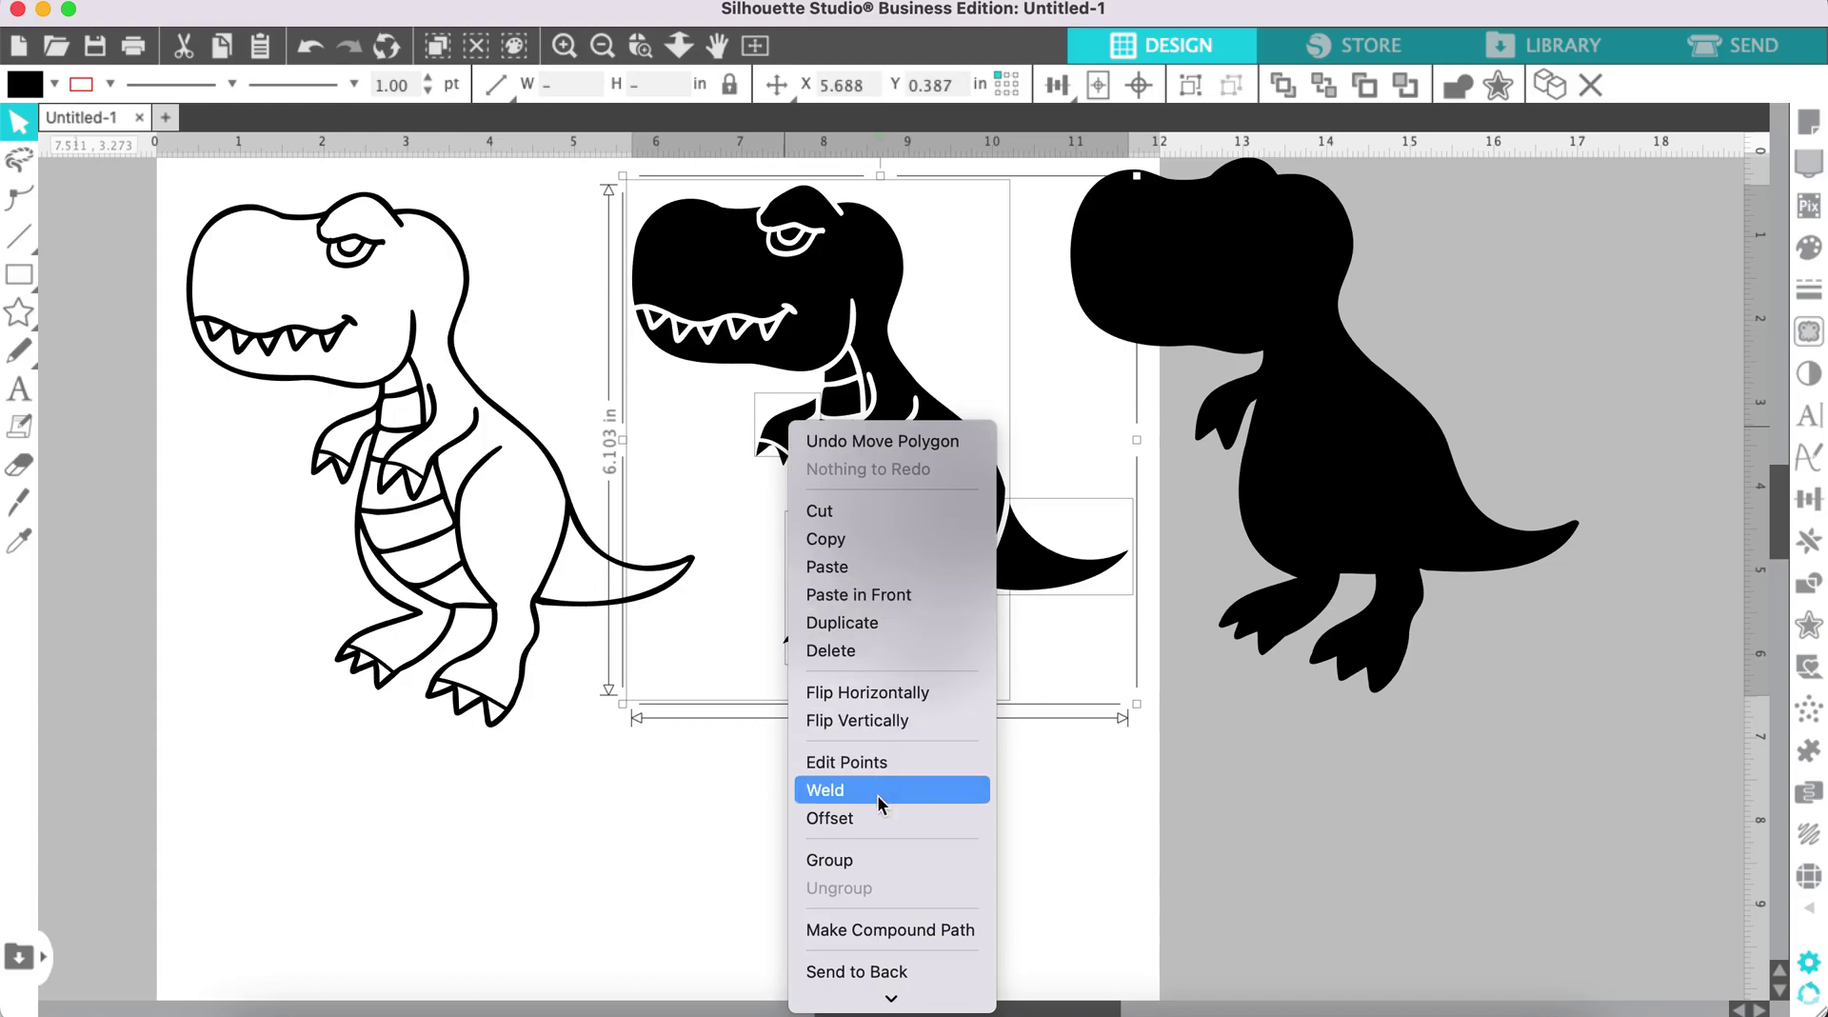
click(849, 861)
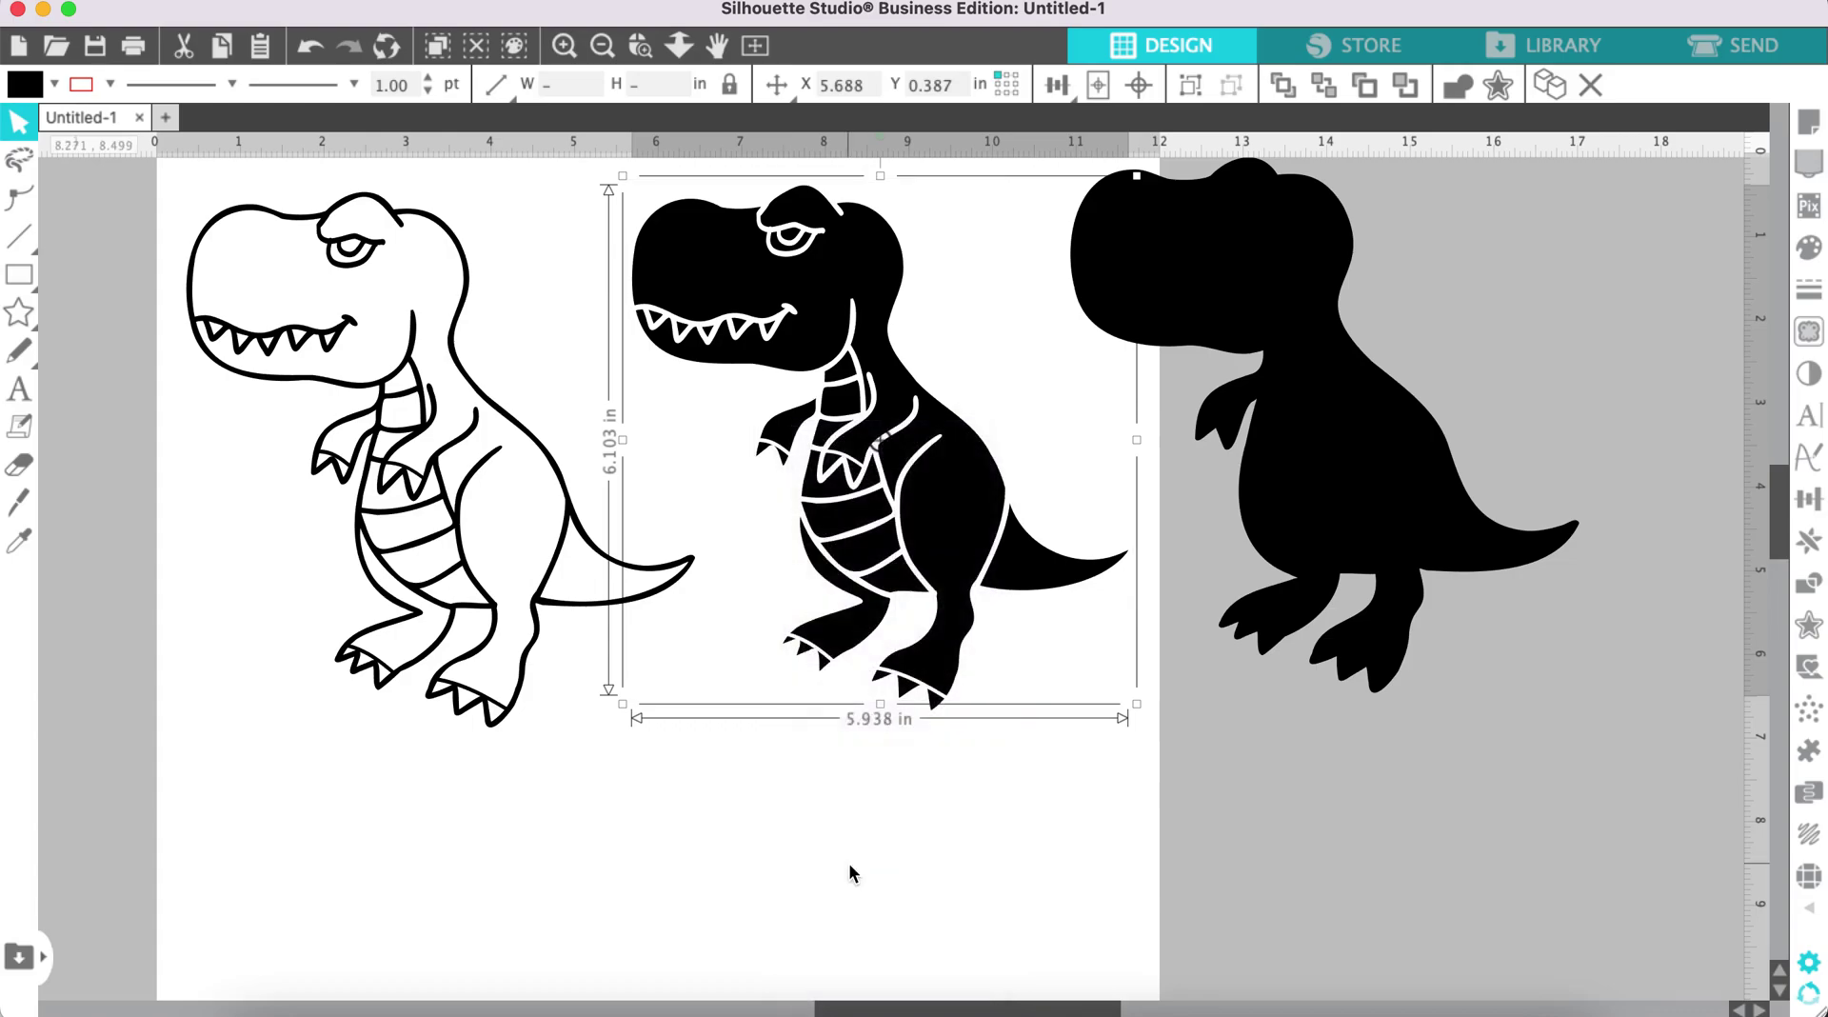
Step: Fill the grouped body pieces with green 22A954
click(1812, 261)
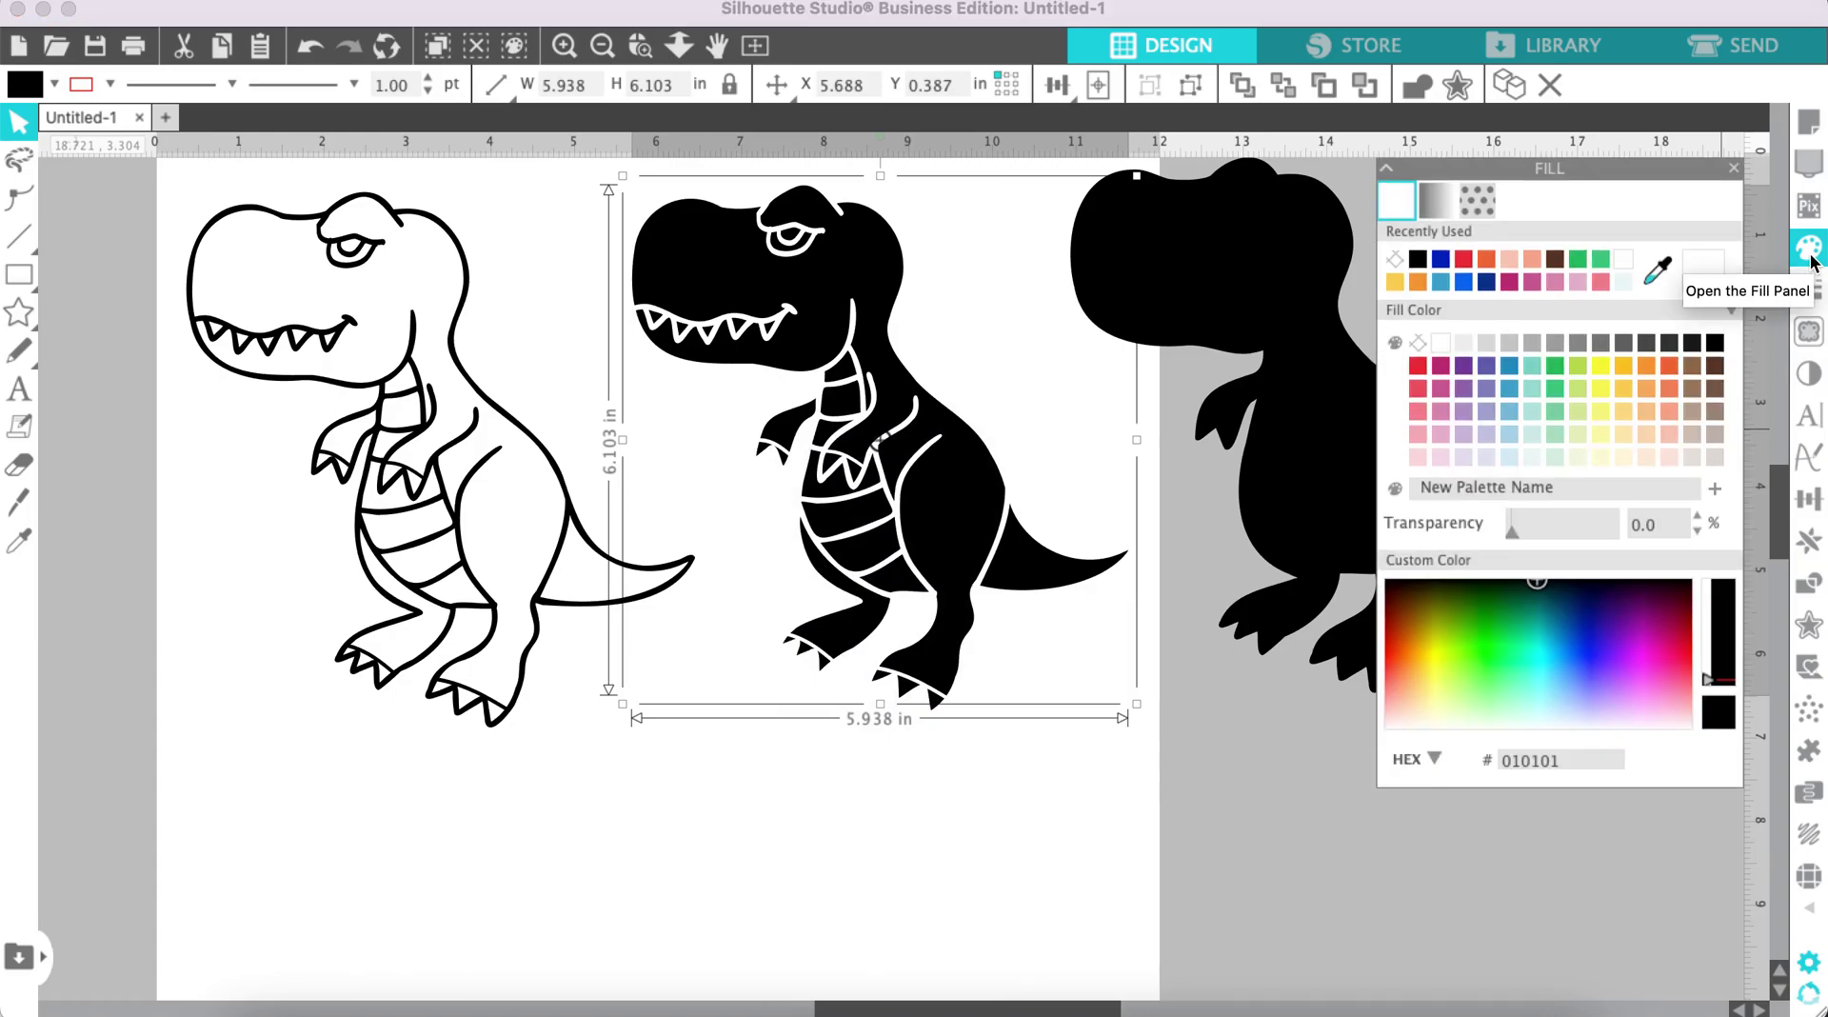
click(1580, 259)
click(786, 770)
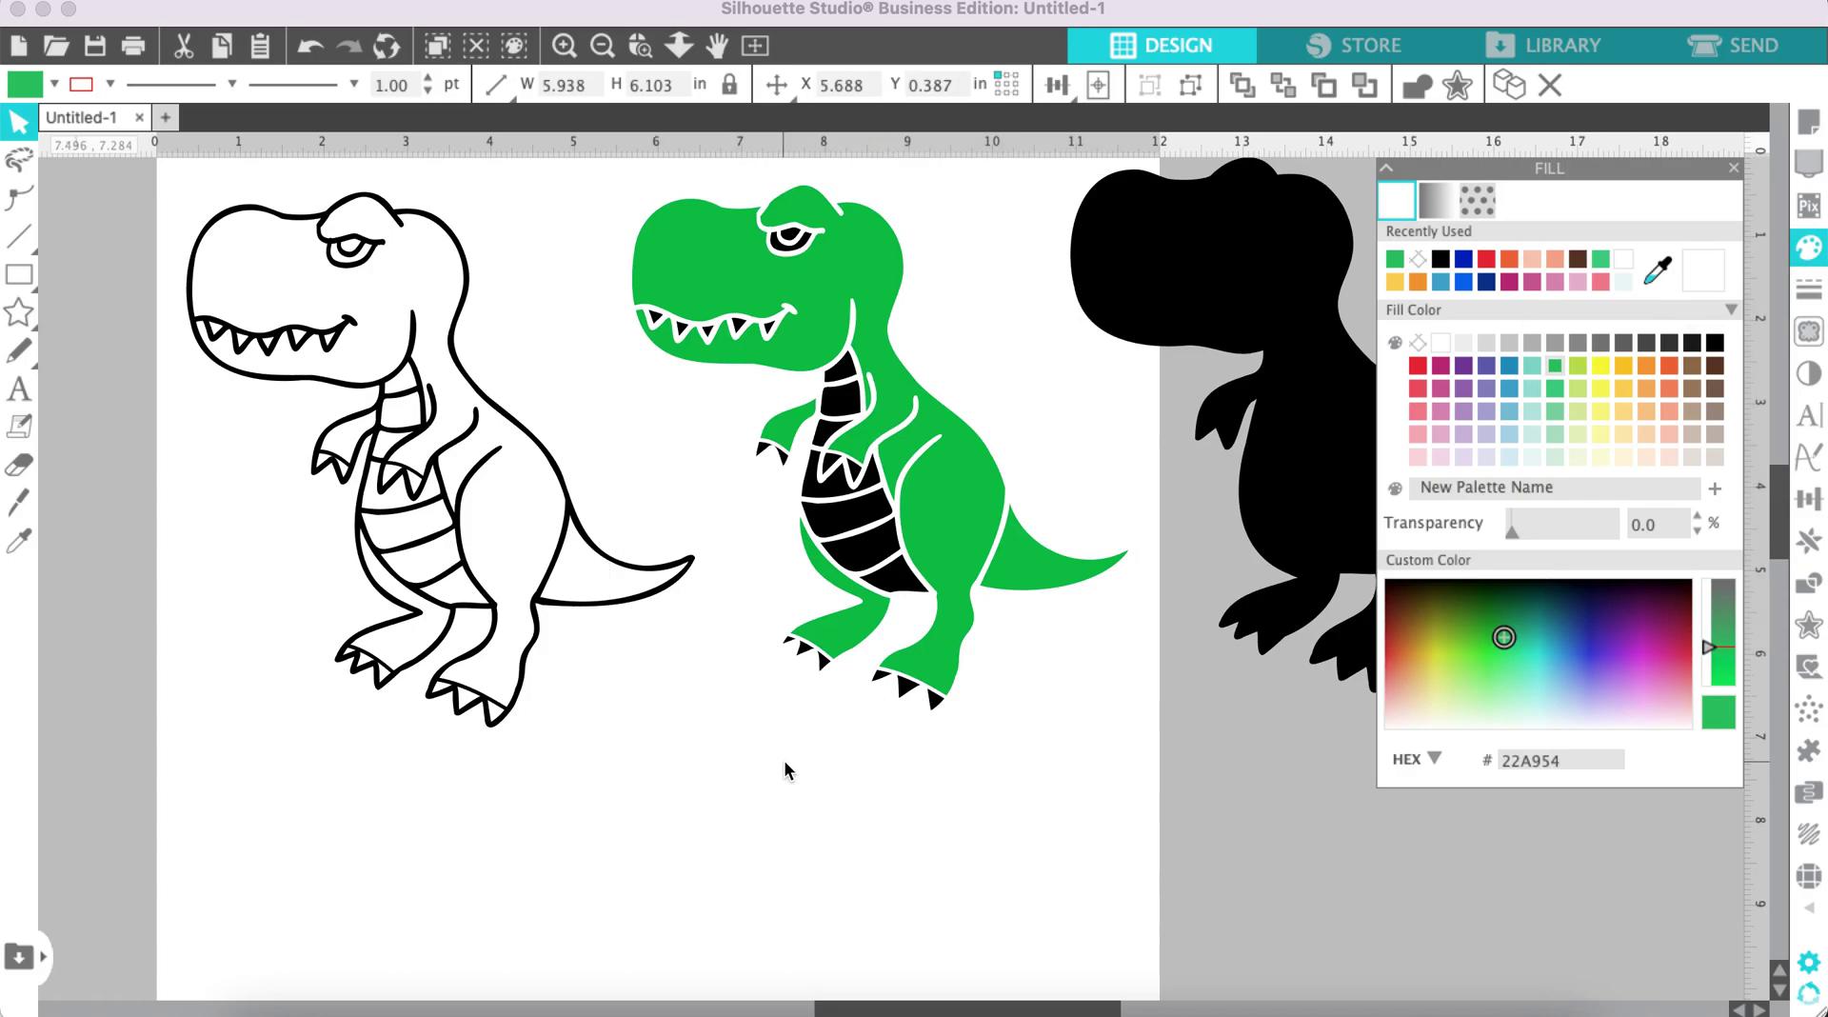
Step: Group the neck and belly stripe pieces of the green dinosaur and fill them with orange F68E27
click(814, 405)
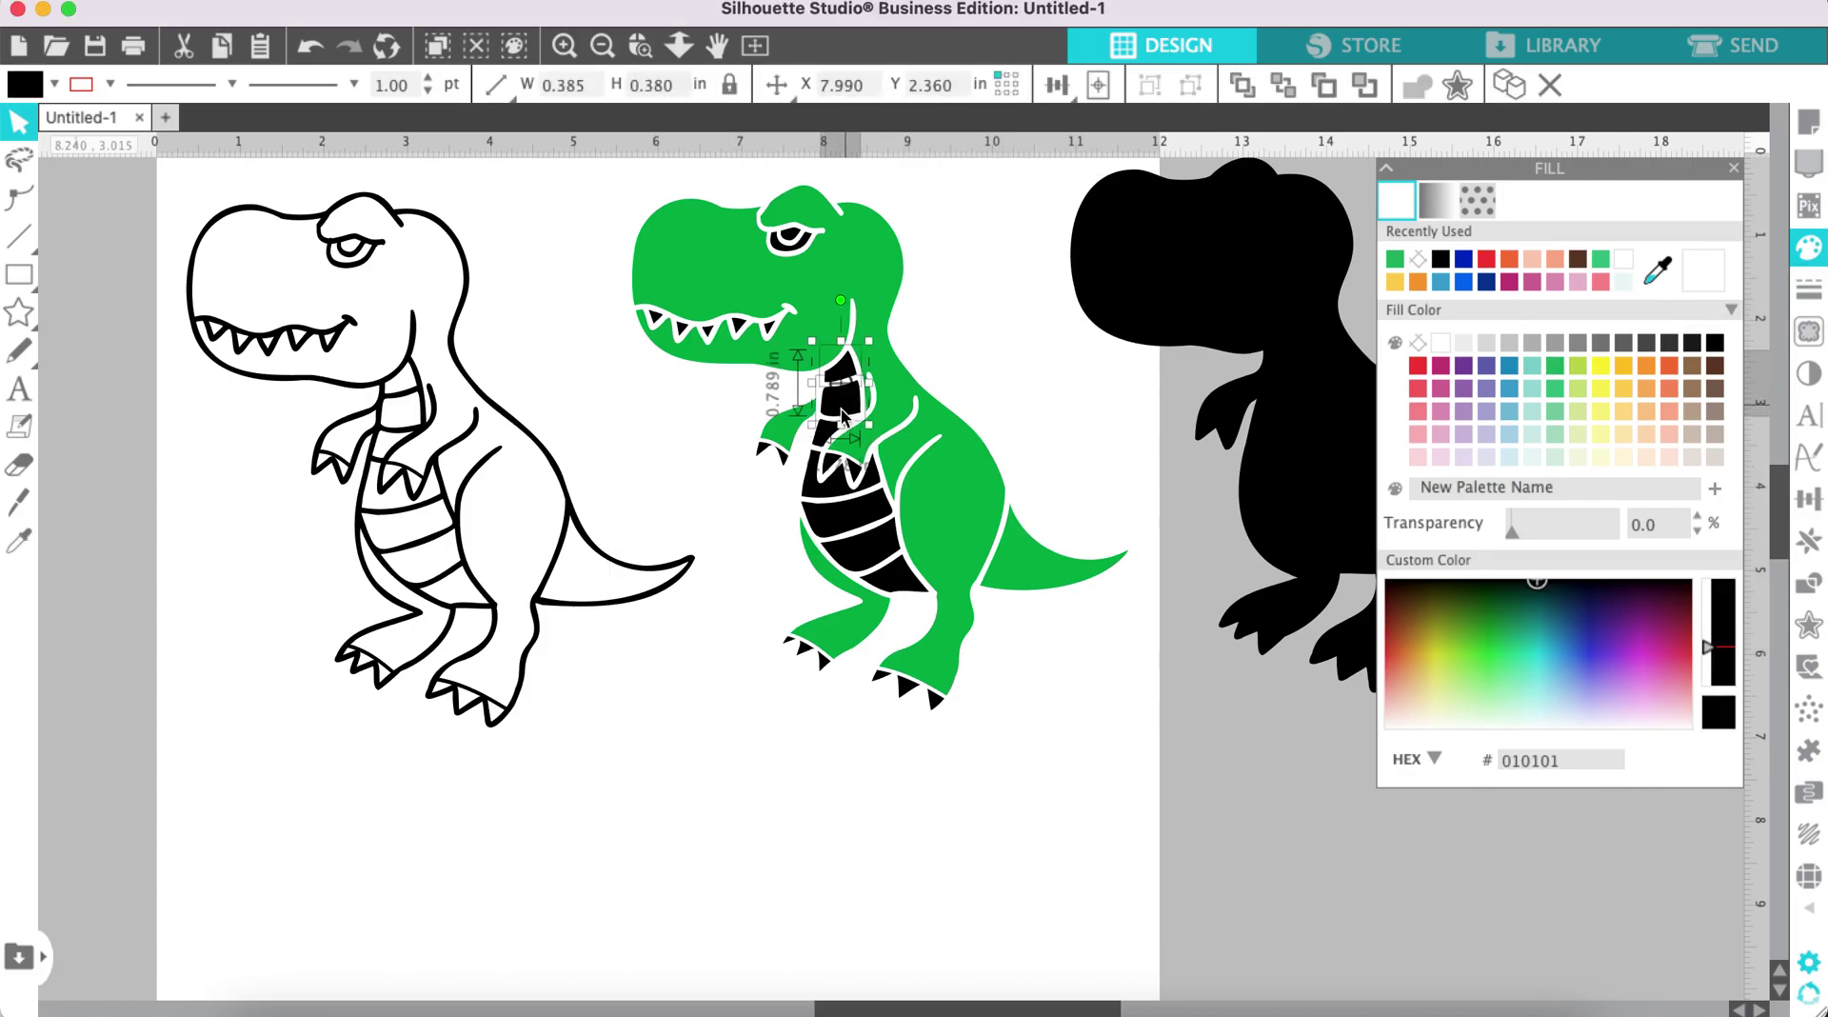
shift+click(810, 504)
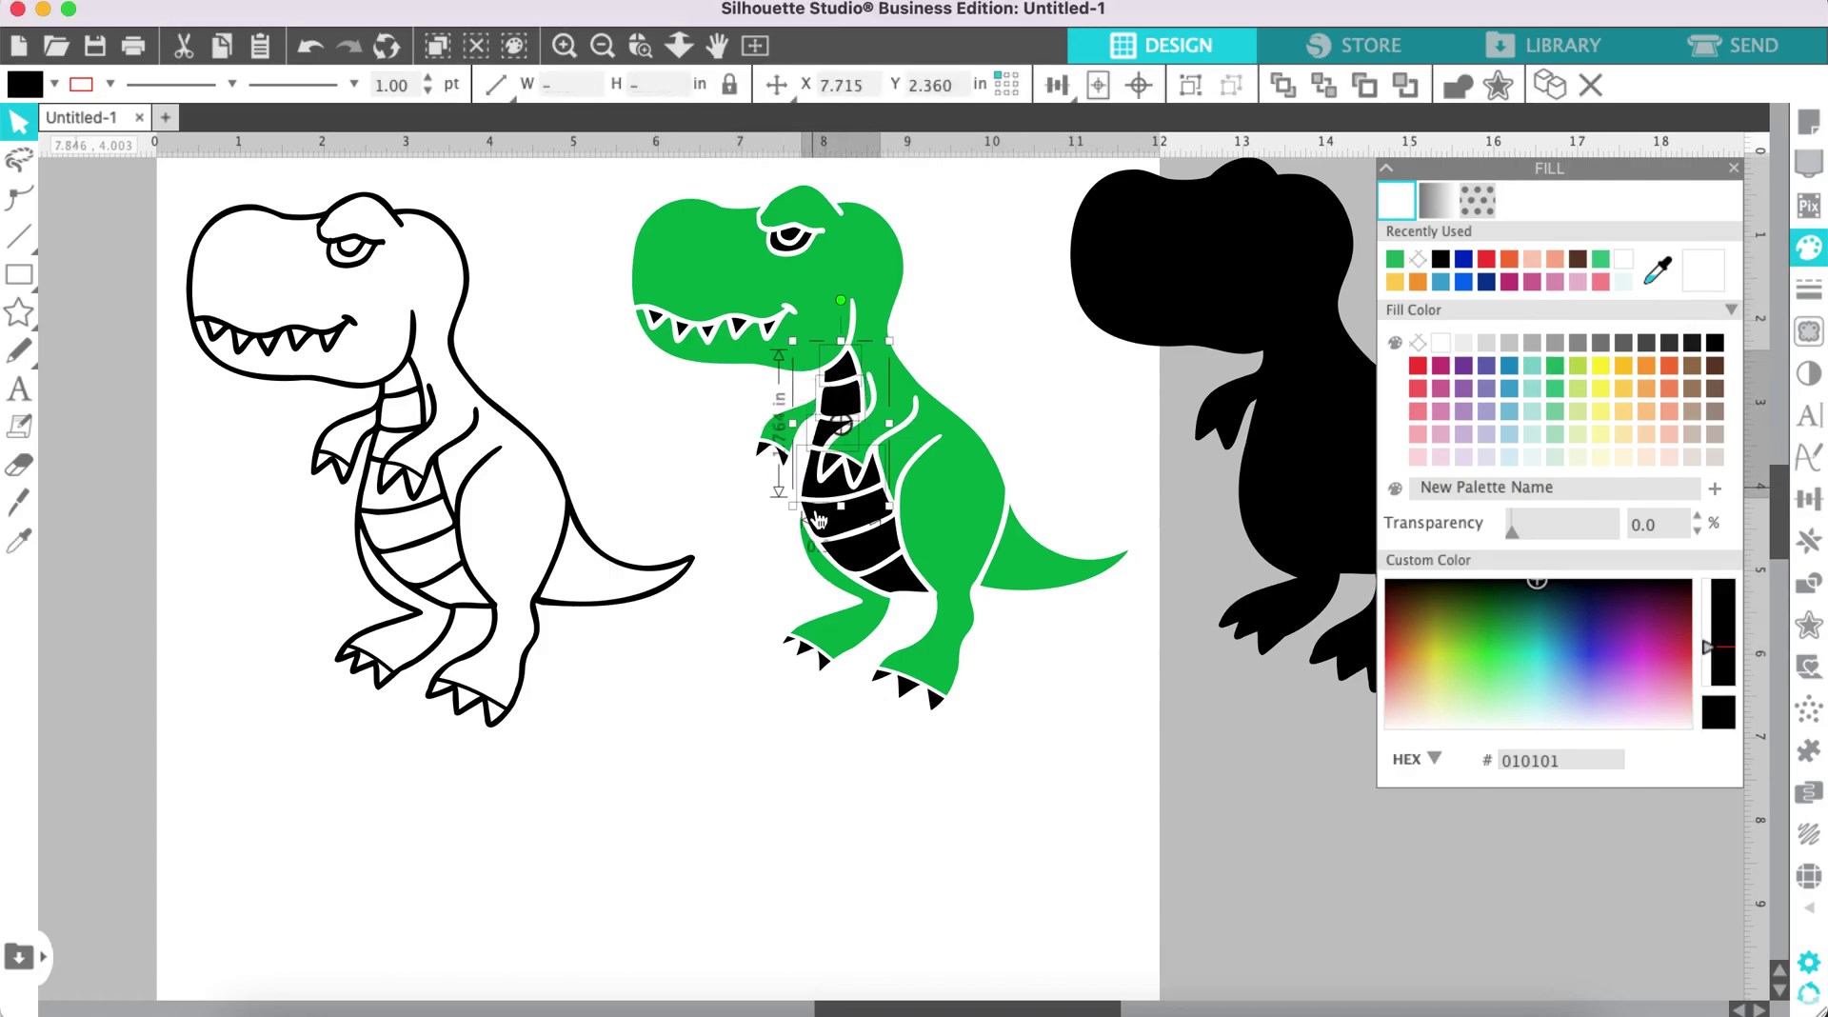
shift+click(849, 563)
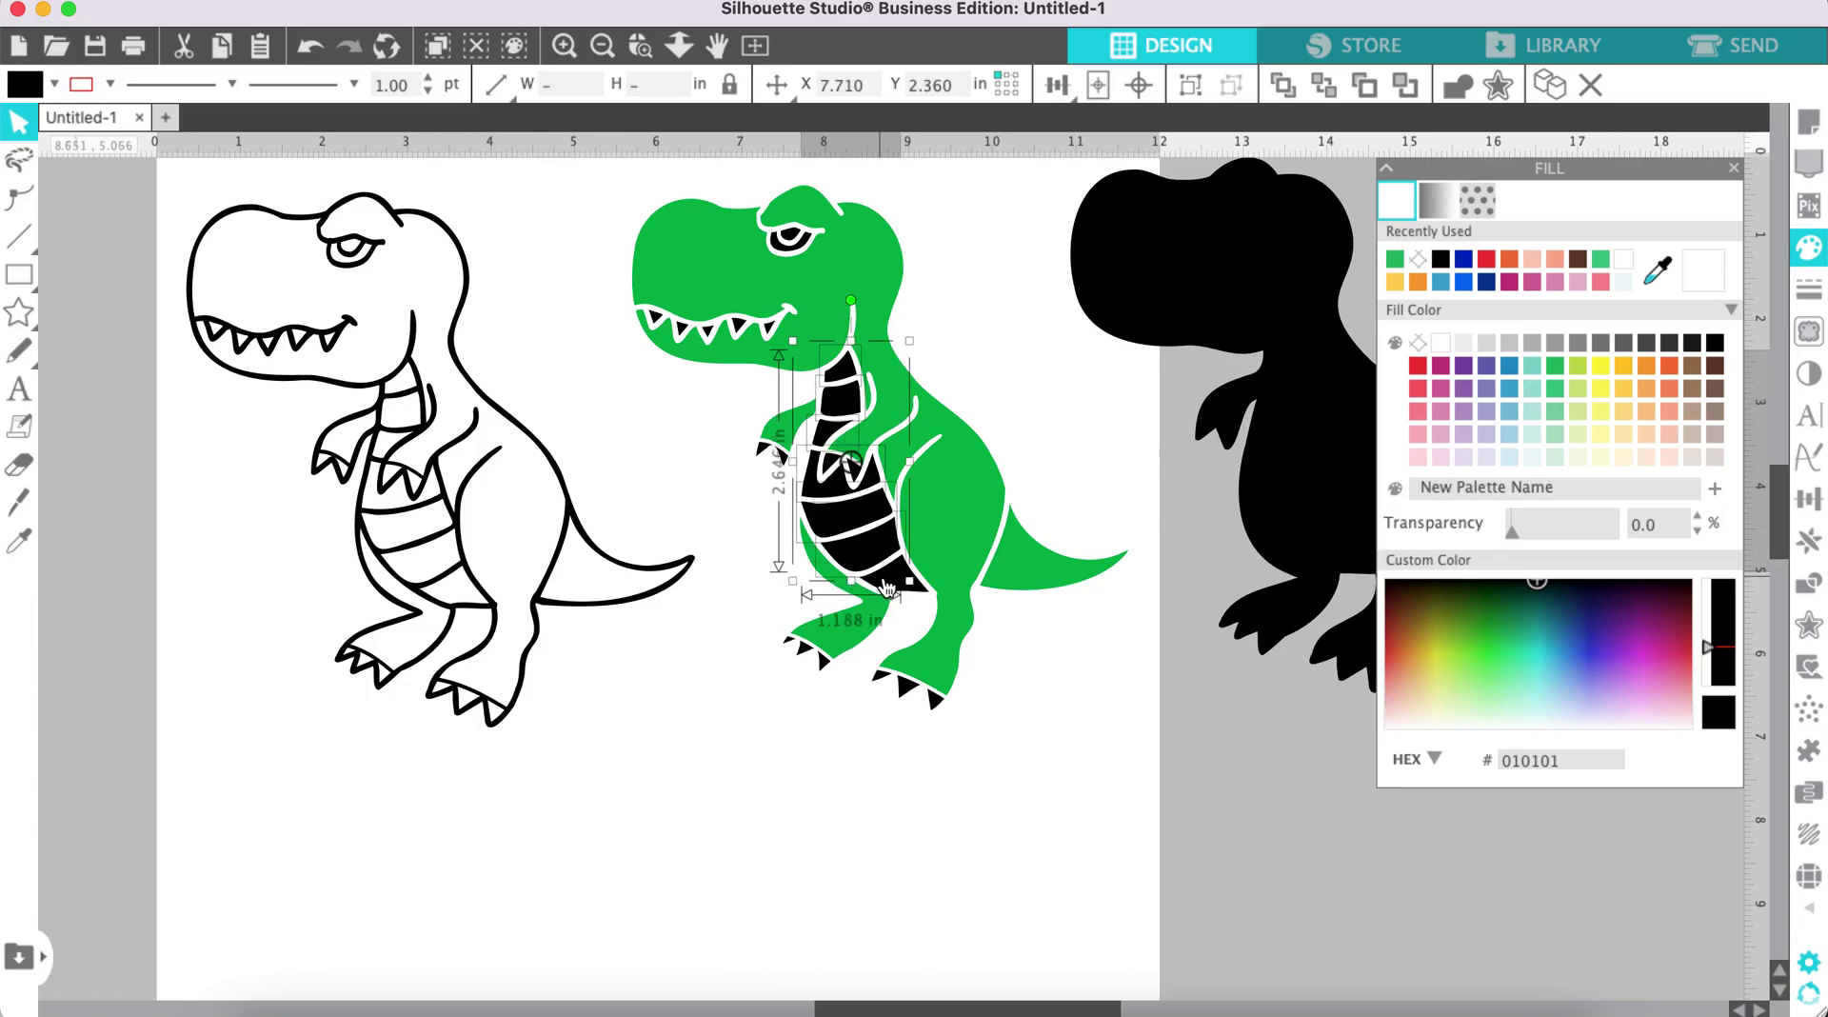
shift+click(884, 583)
right_click(887, 585)
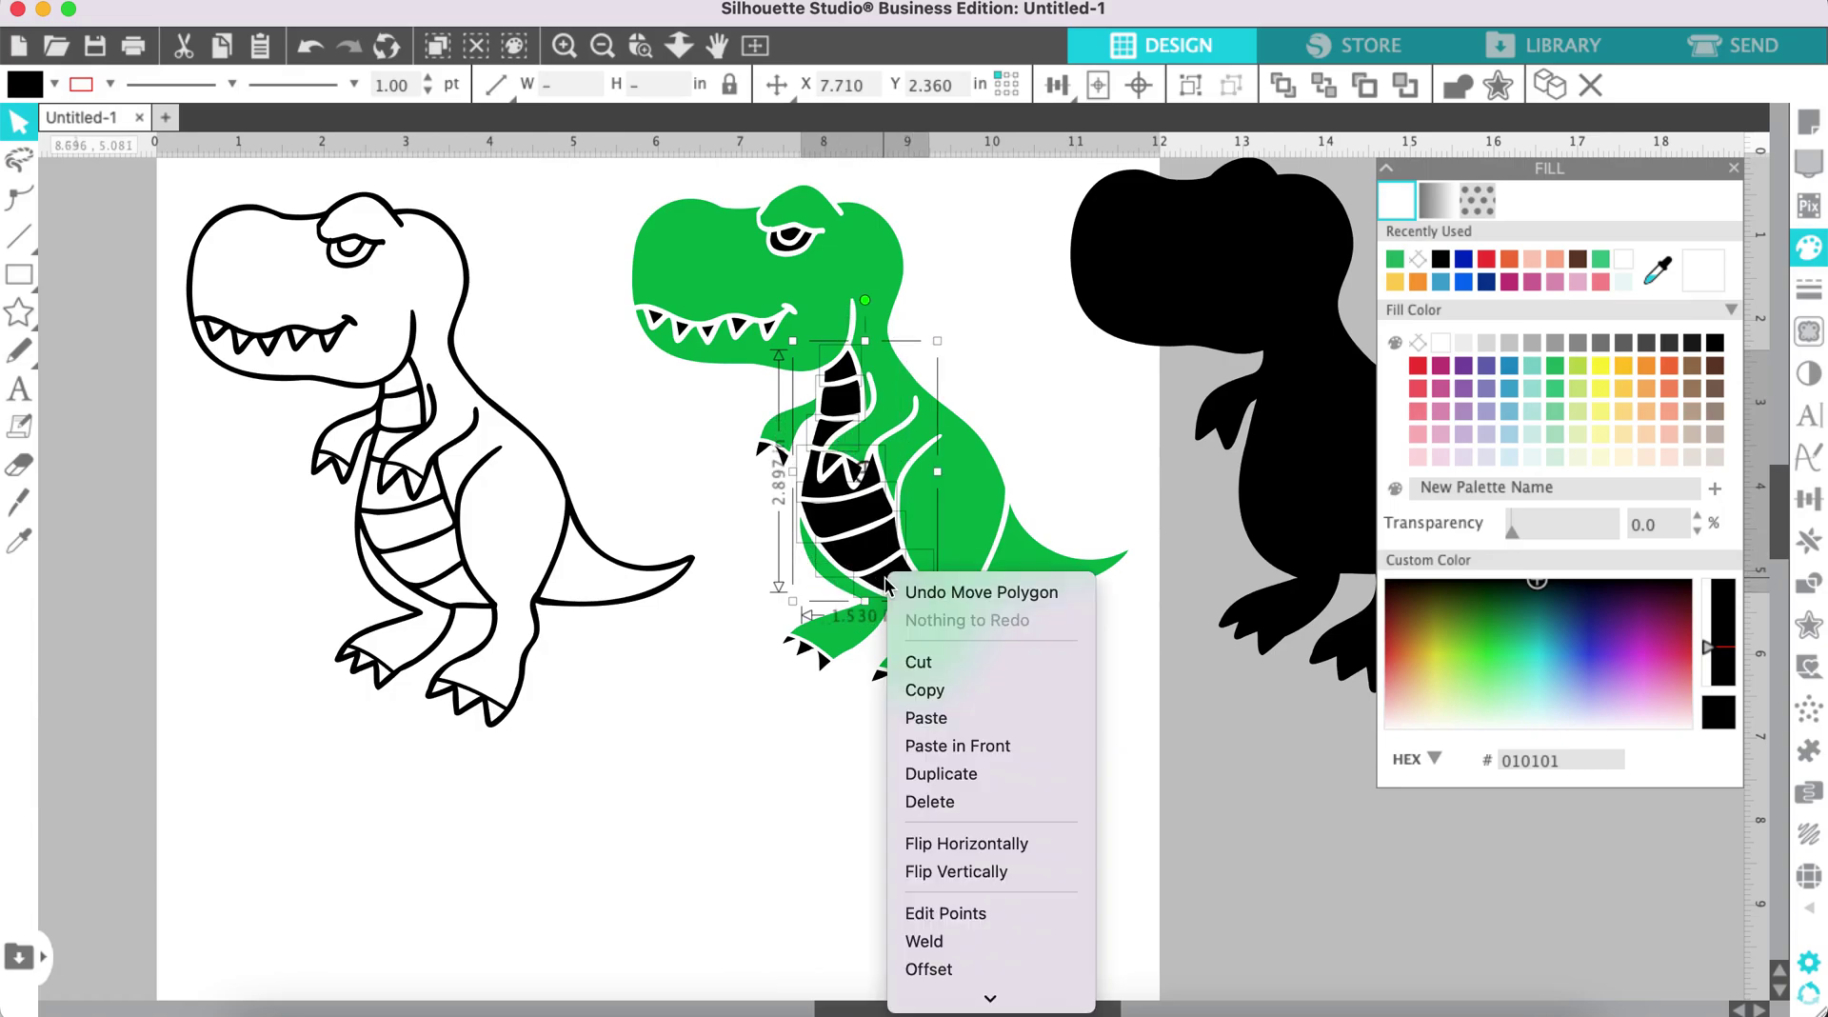
scroll(943, 874, down, 3)
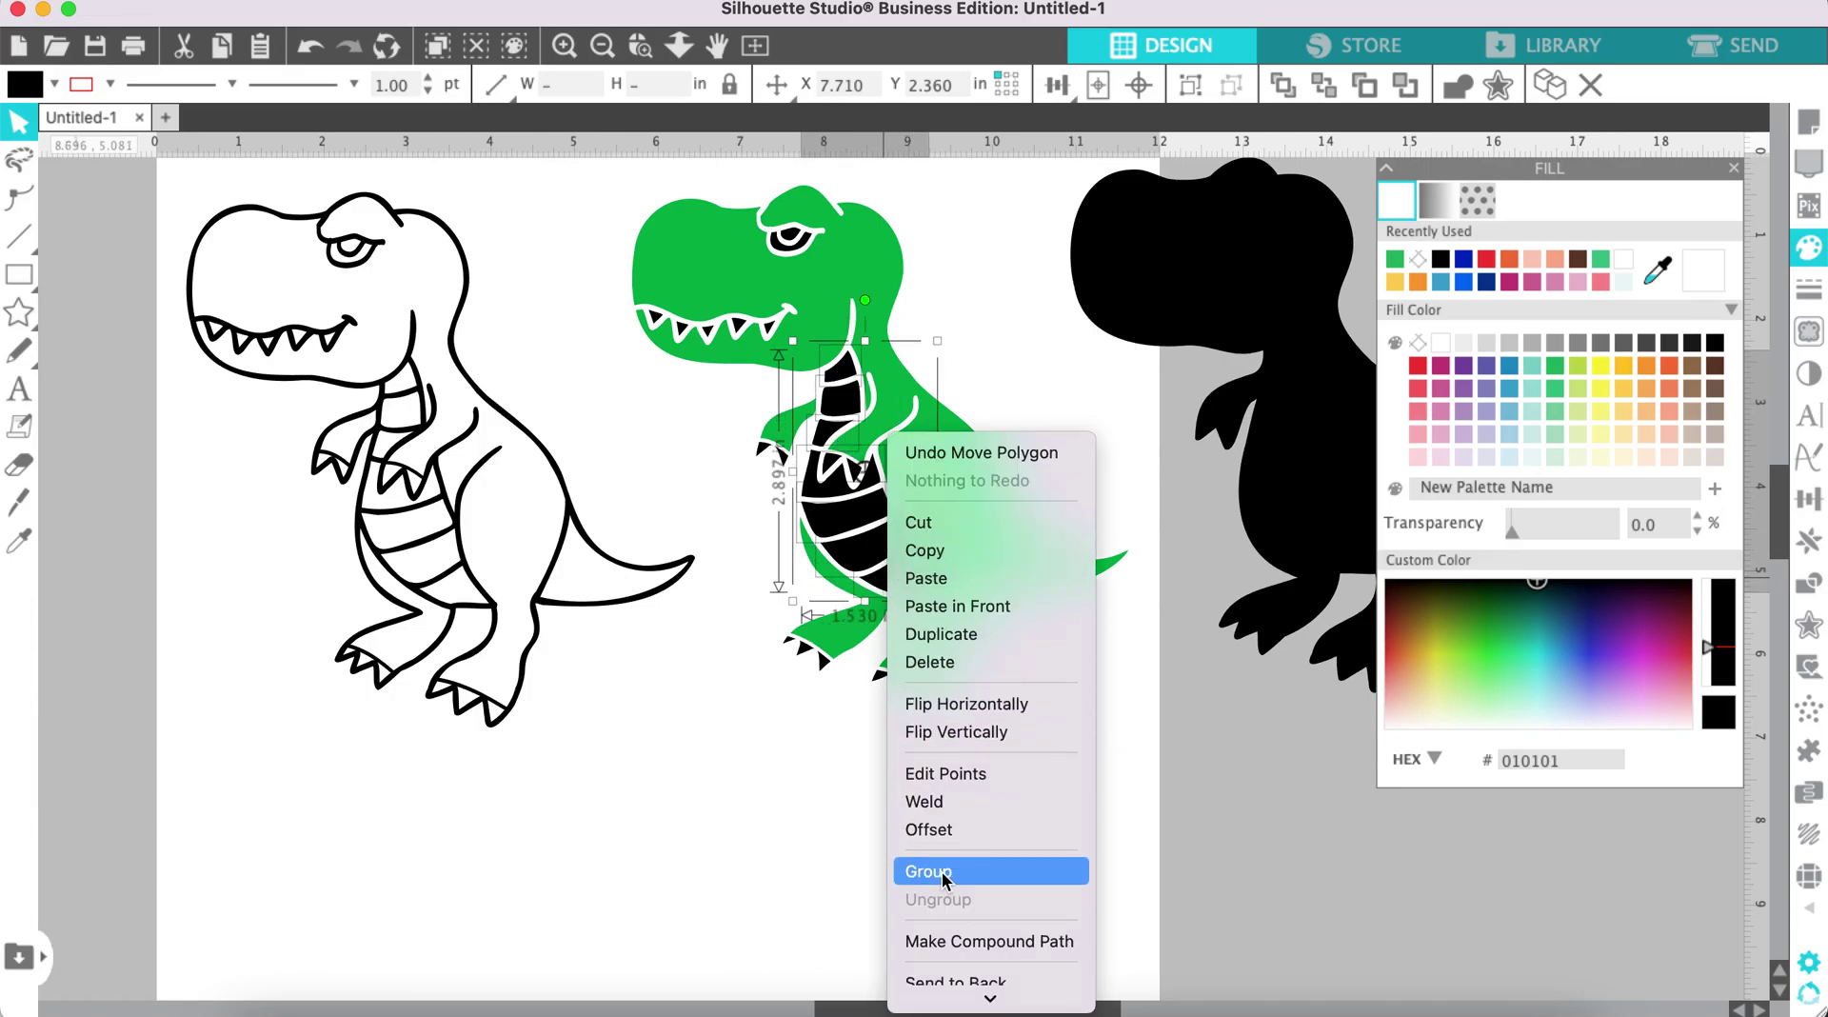
click(946, 874)
click(1417, 281)
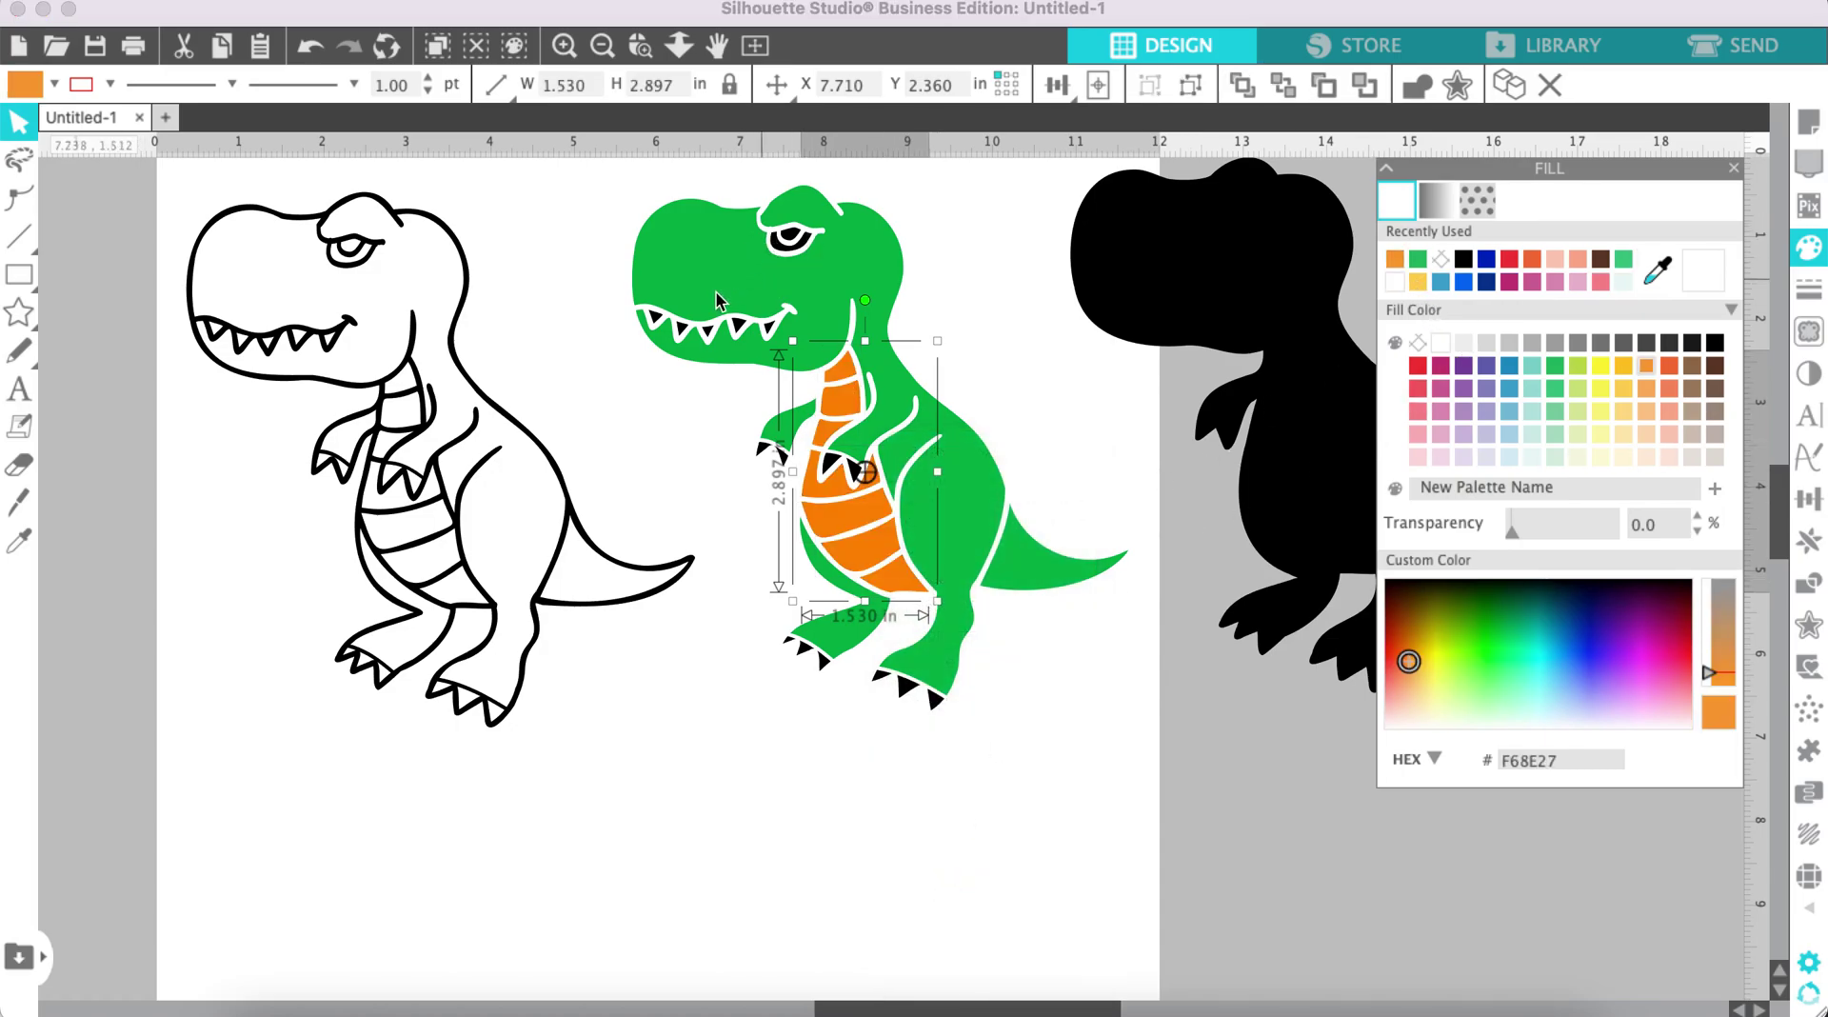
click(625, 405)
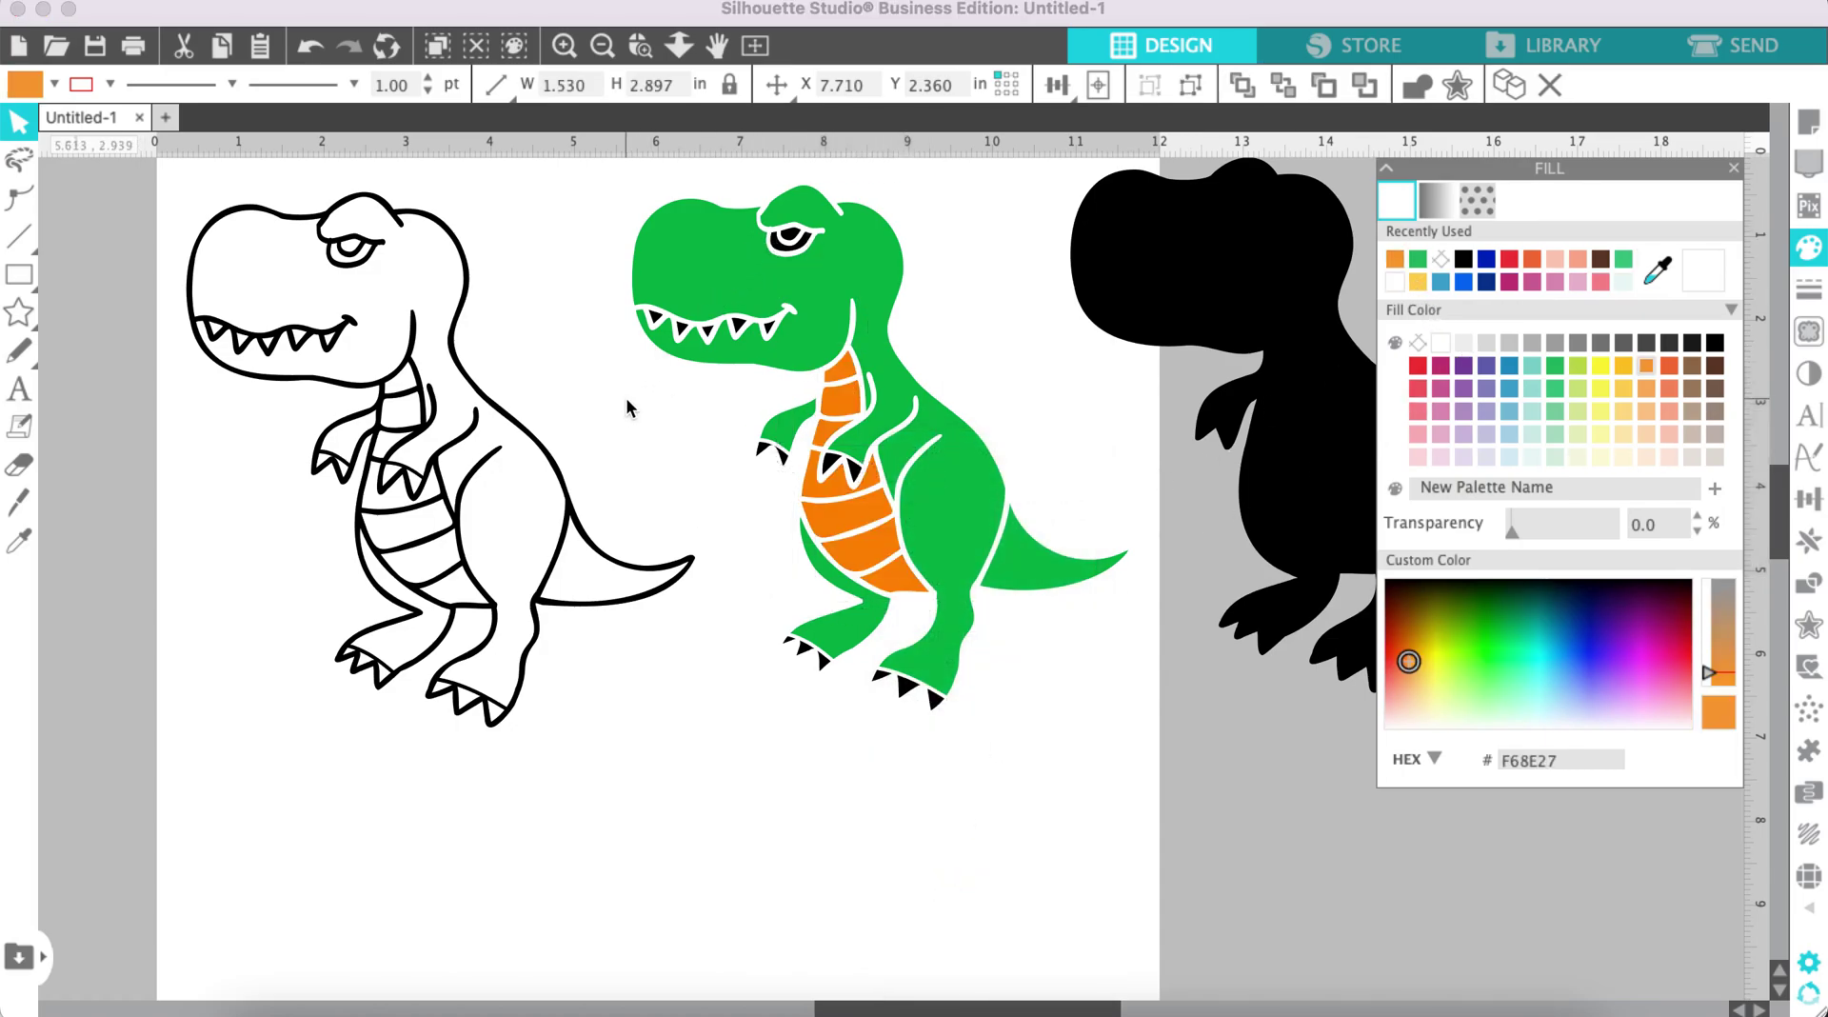
Step: Group the dinosaur's outer eye piece with the orange belly group and fill the group with the same orange
click(789, 259)
shift+click(848, 408)
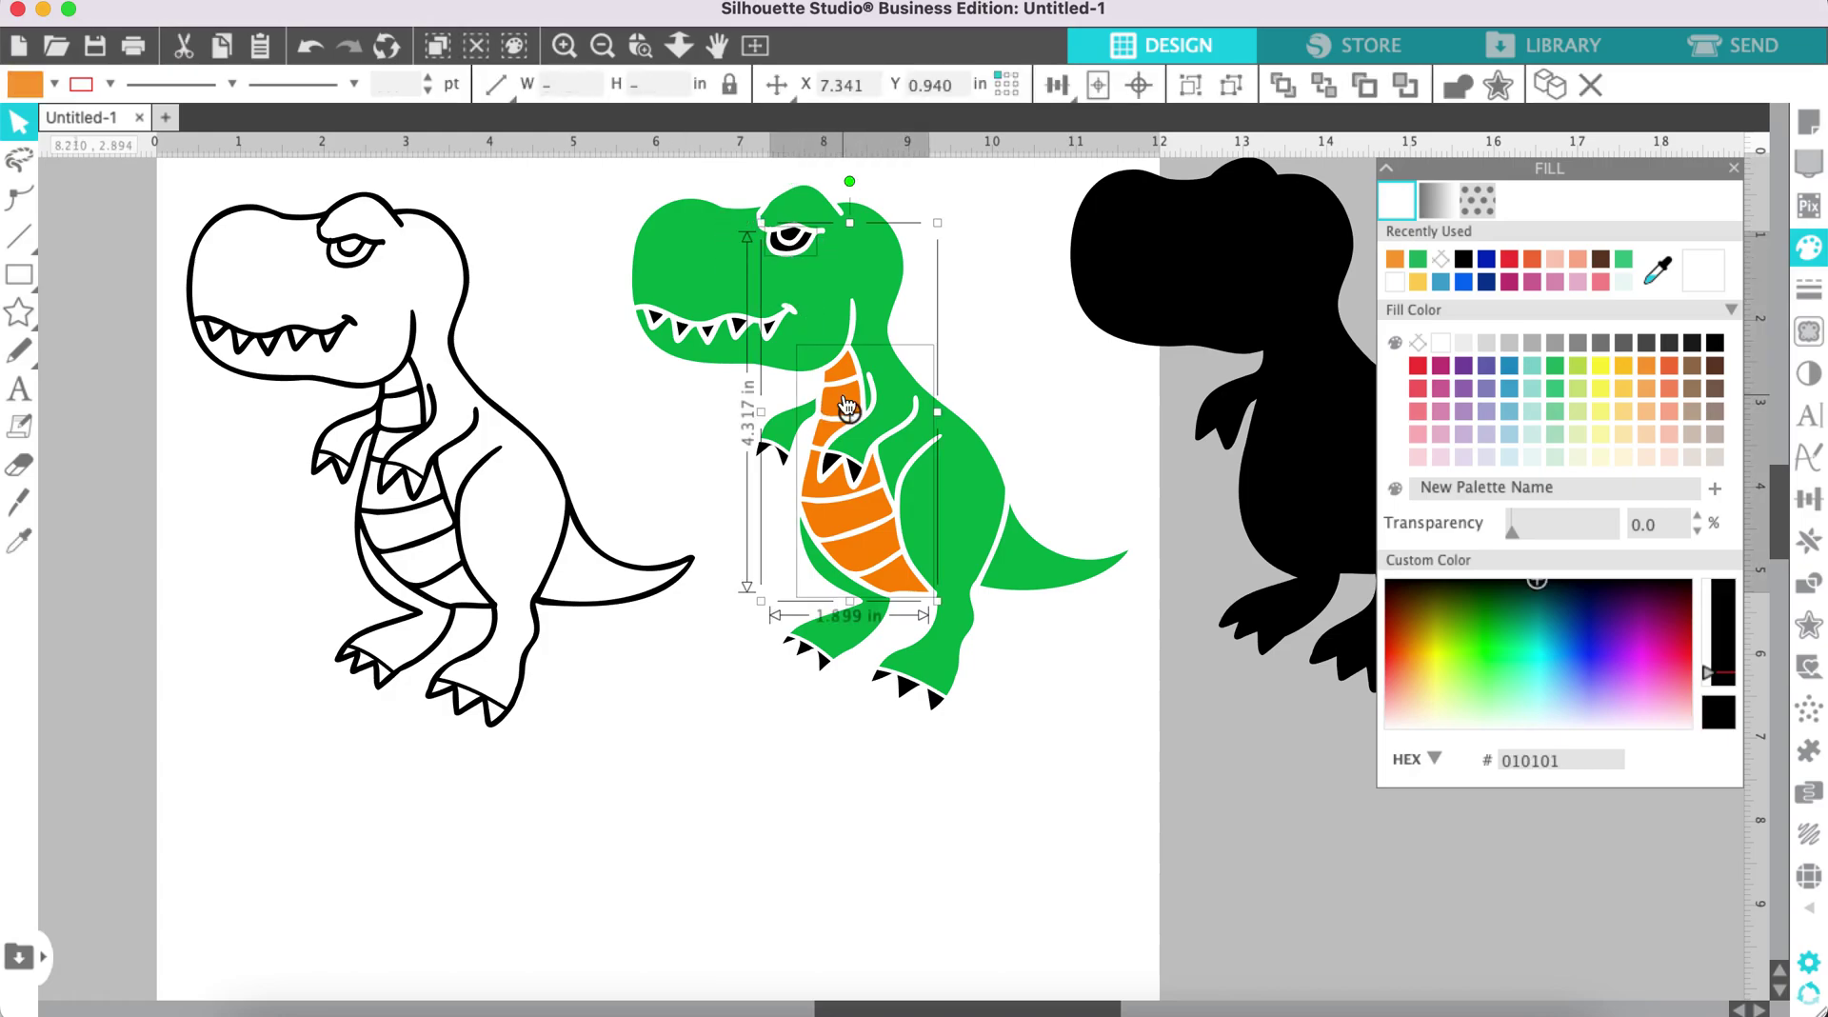
right_click(847, 407)
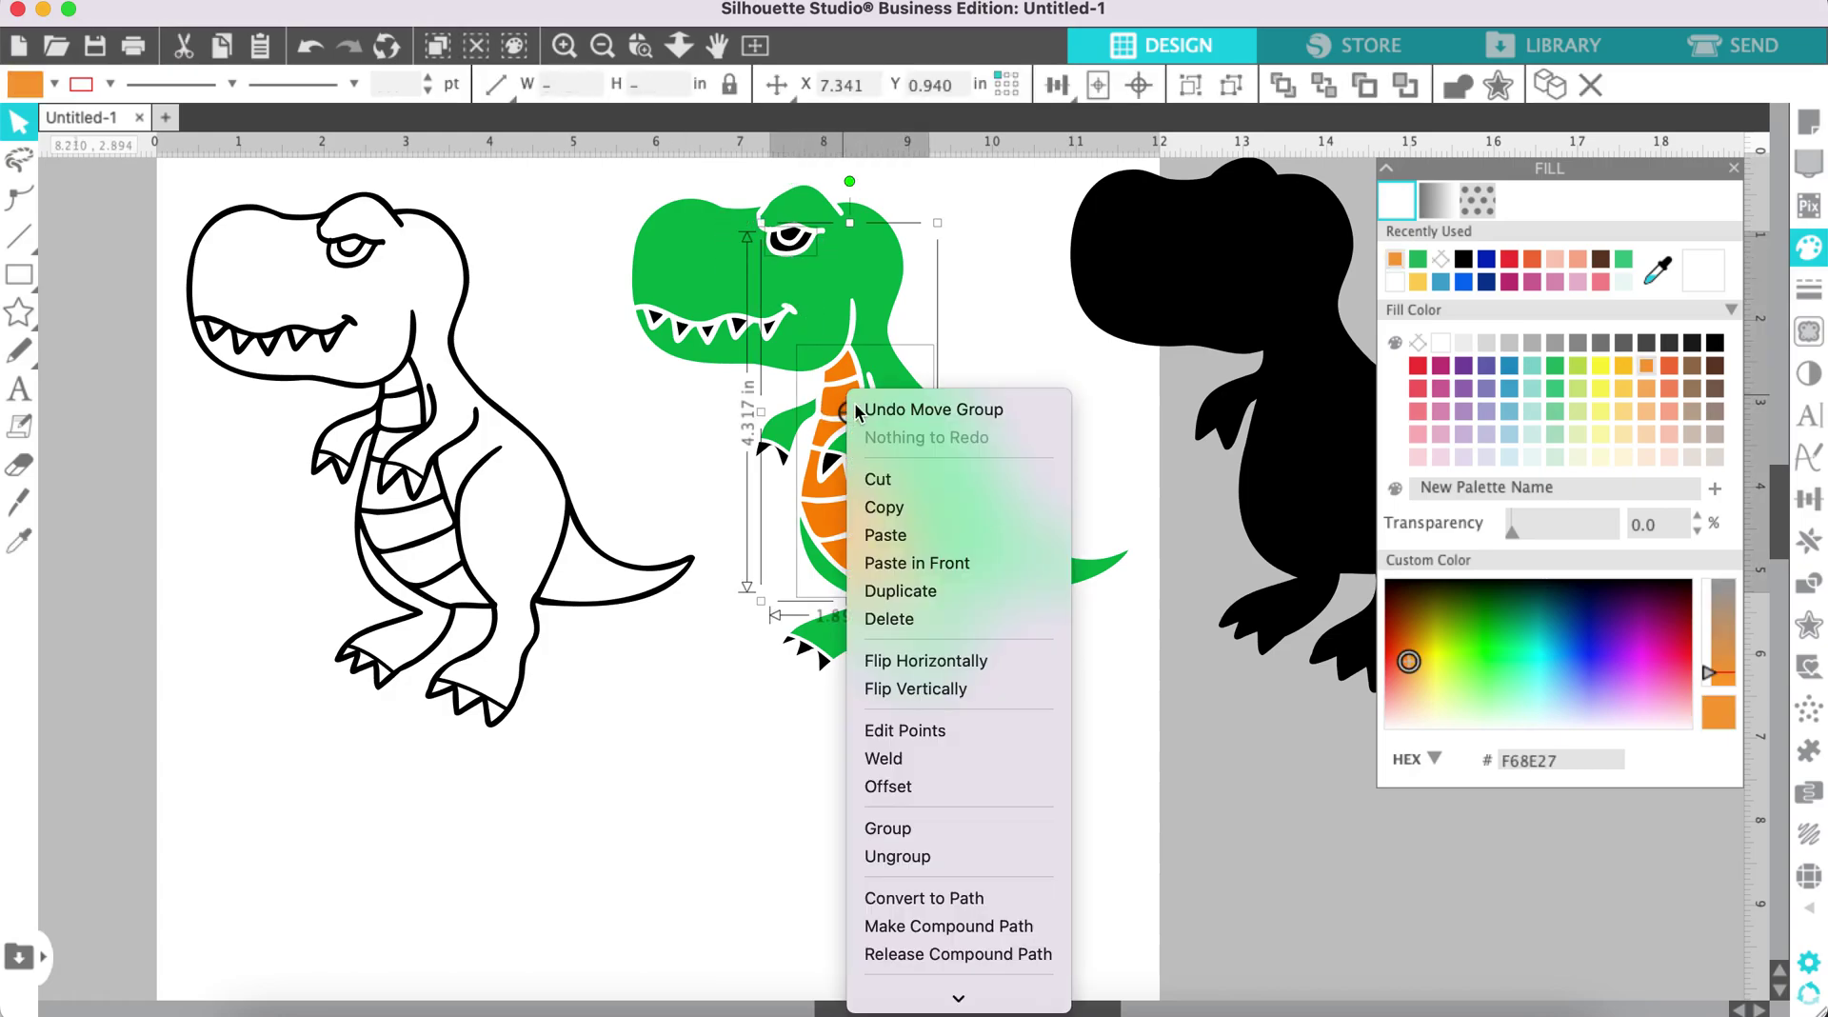
click(907, 824)
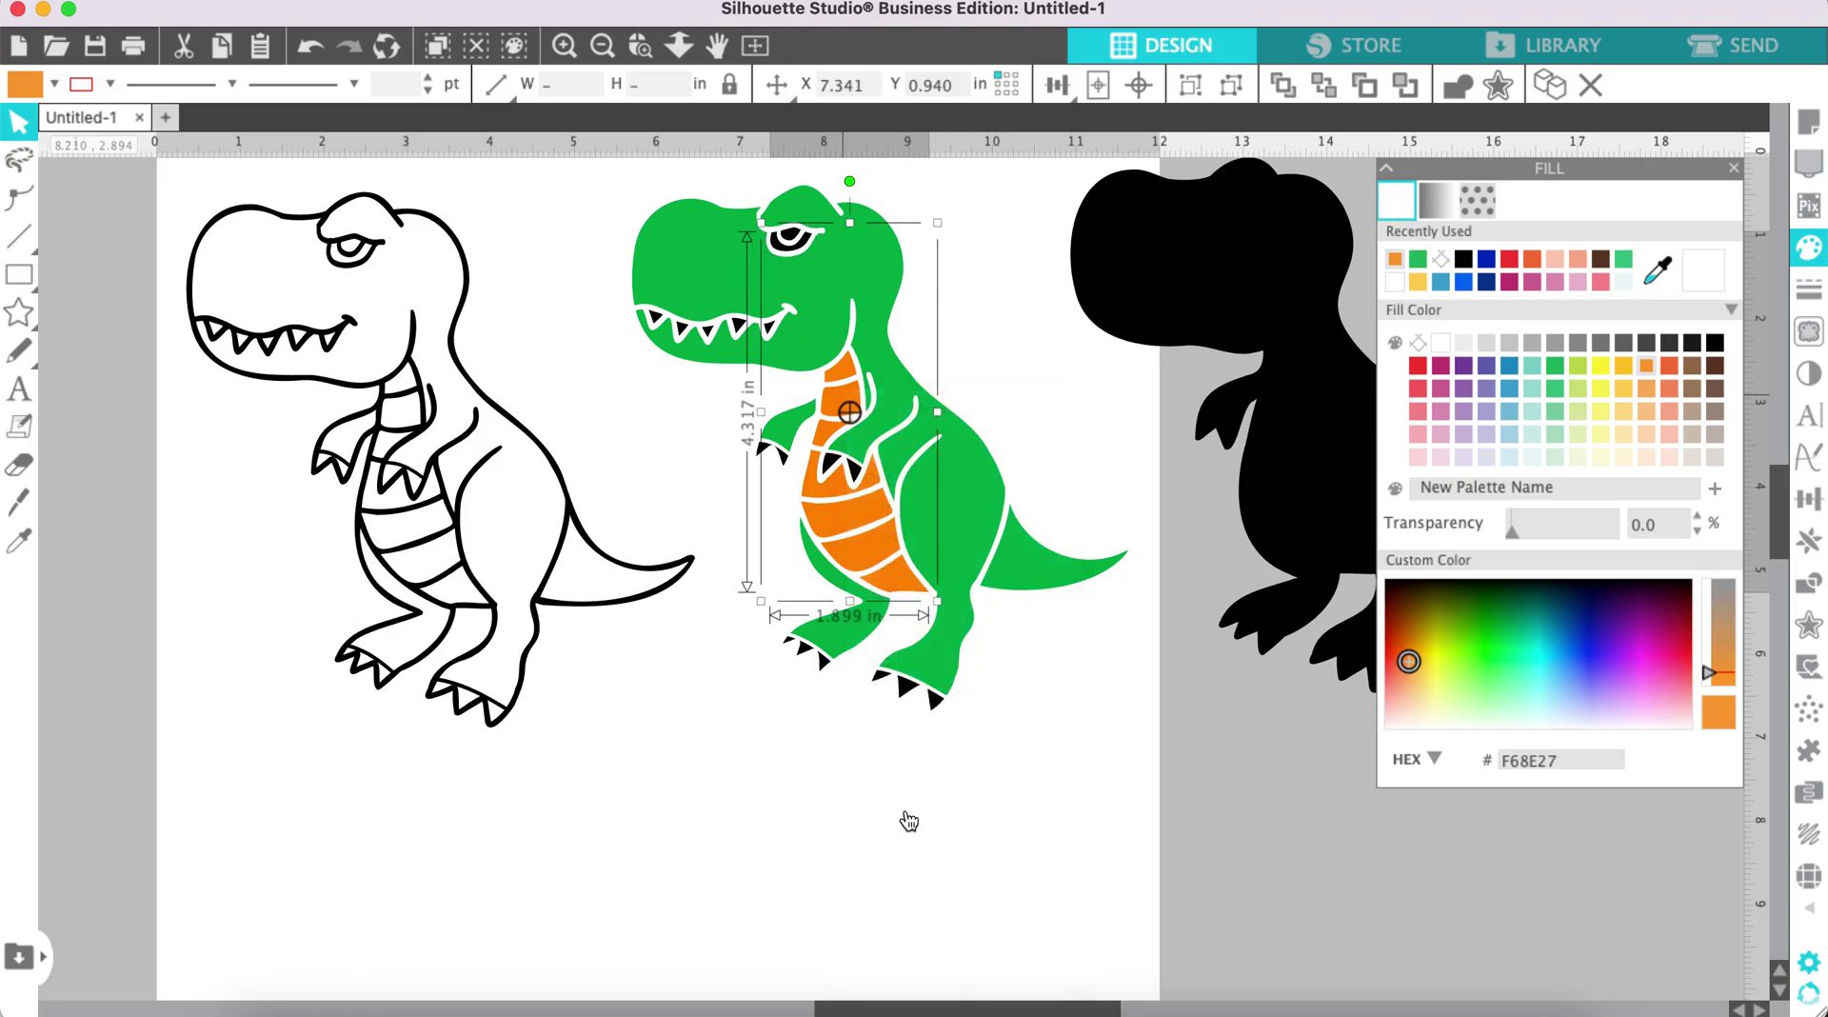
click(1395, 261)
click(590, 265)
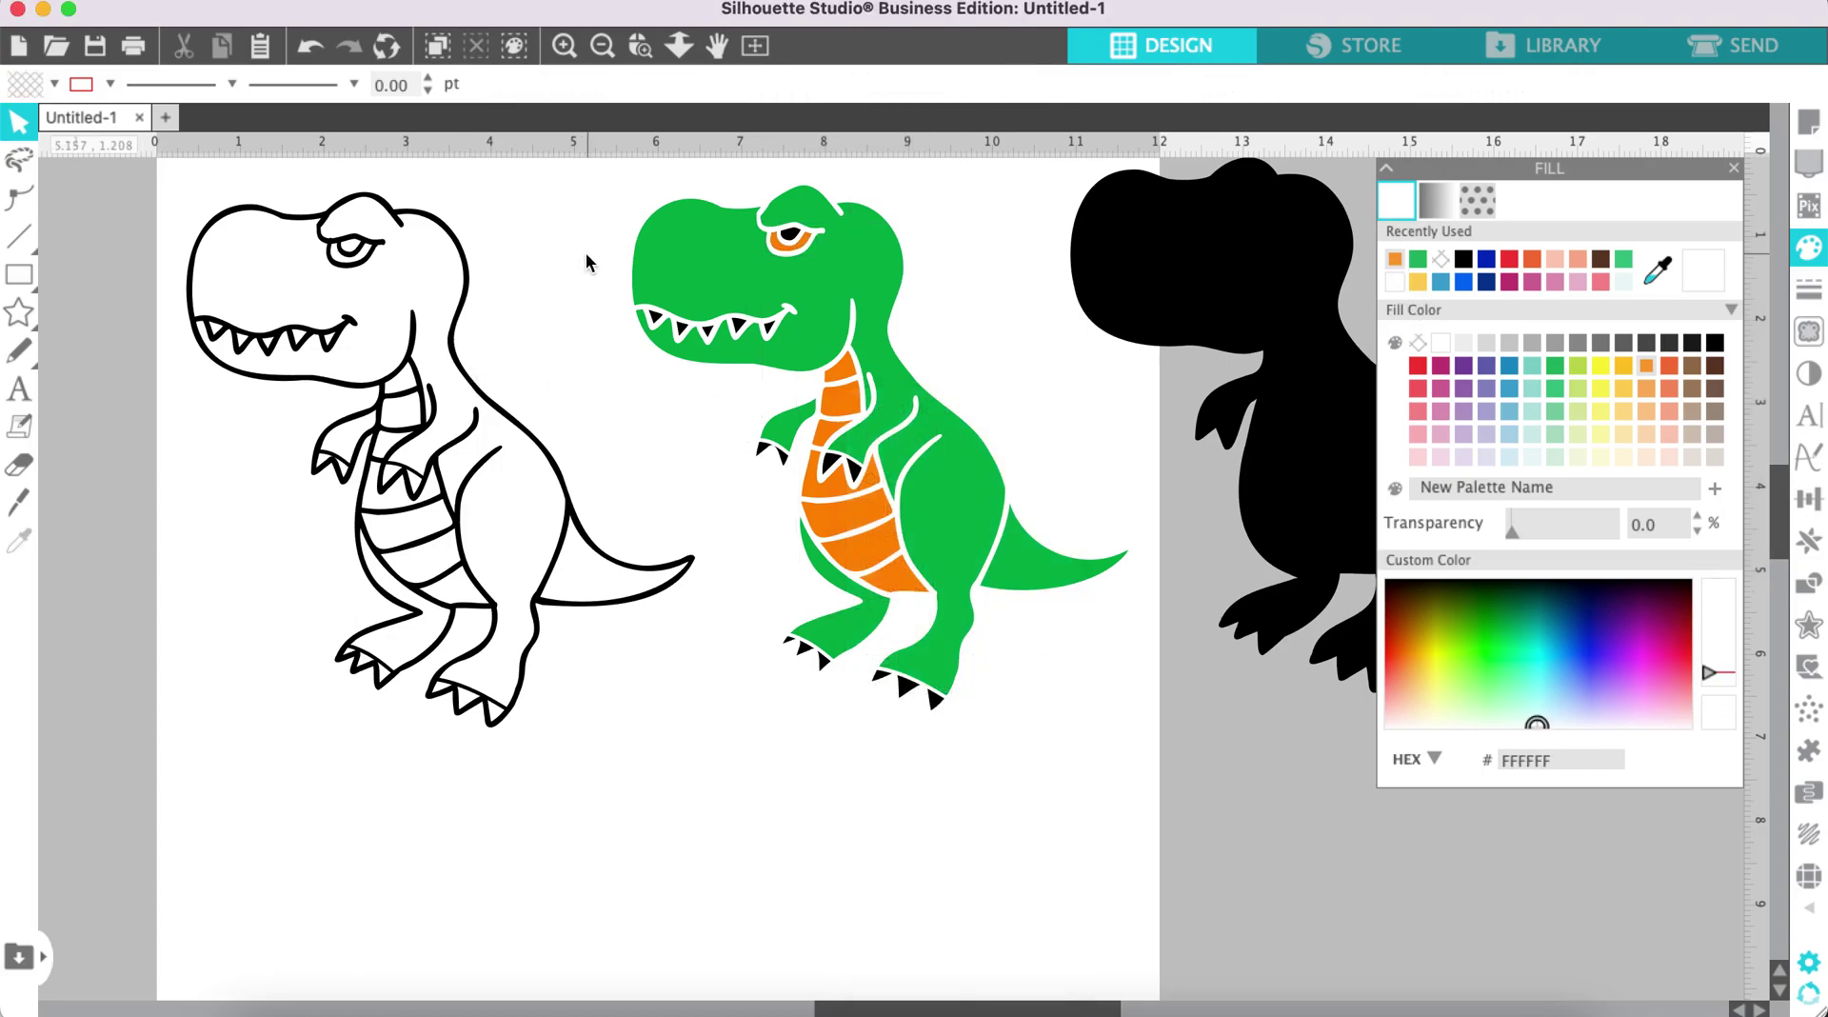
Step: Group all the teeth and claw pieces of the green dinosaur, on both arms and both feet
click(662, 324)
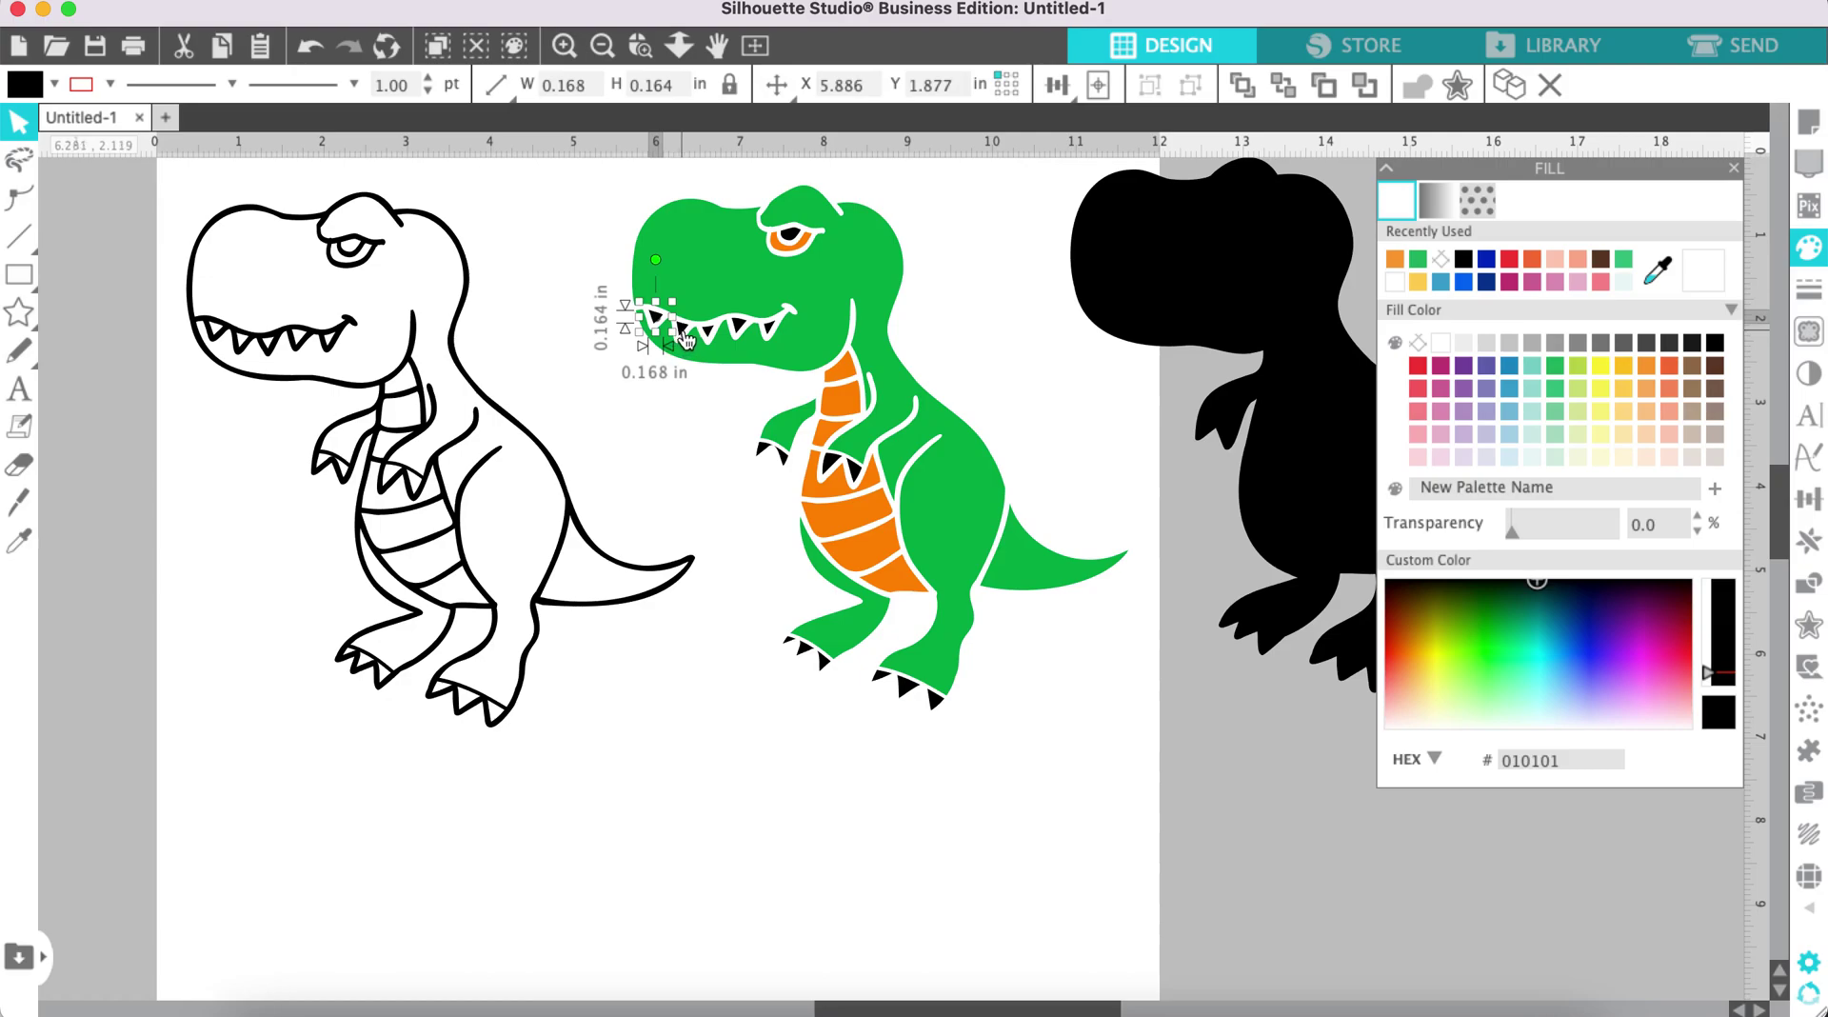
shift+click(683, 333)
shift+click(707, 330)
shift+click(740, 330)
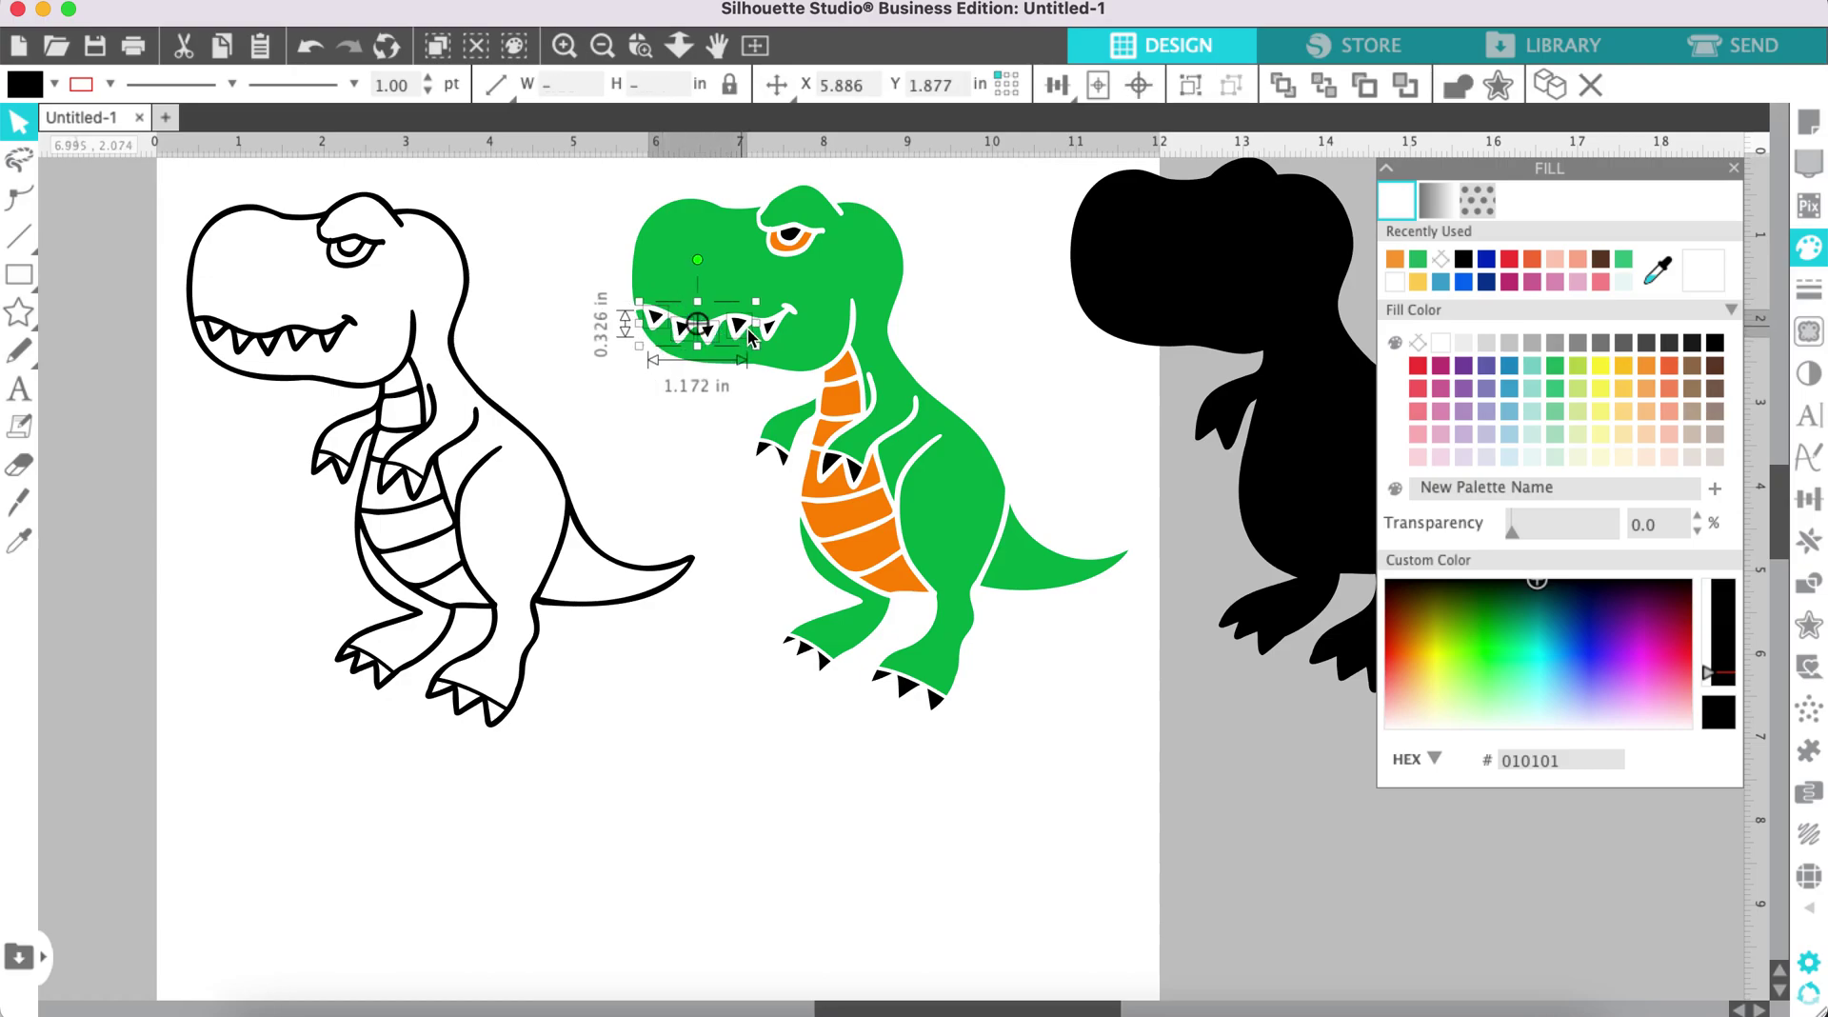
shift+click(773, 328)
shift+click(759, 455)
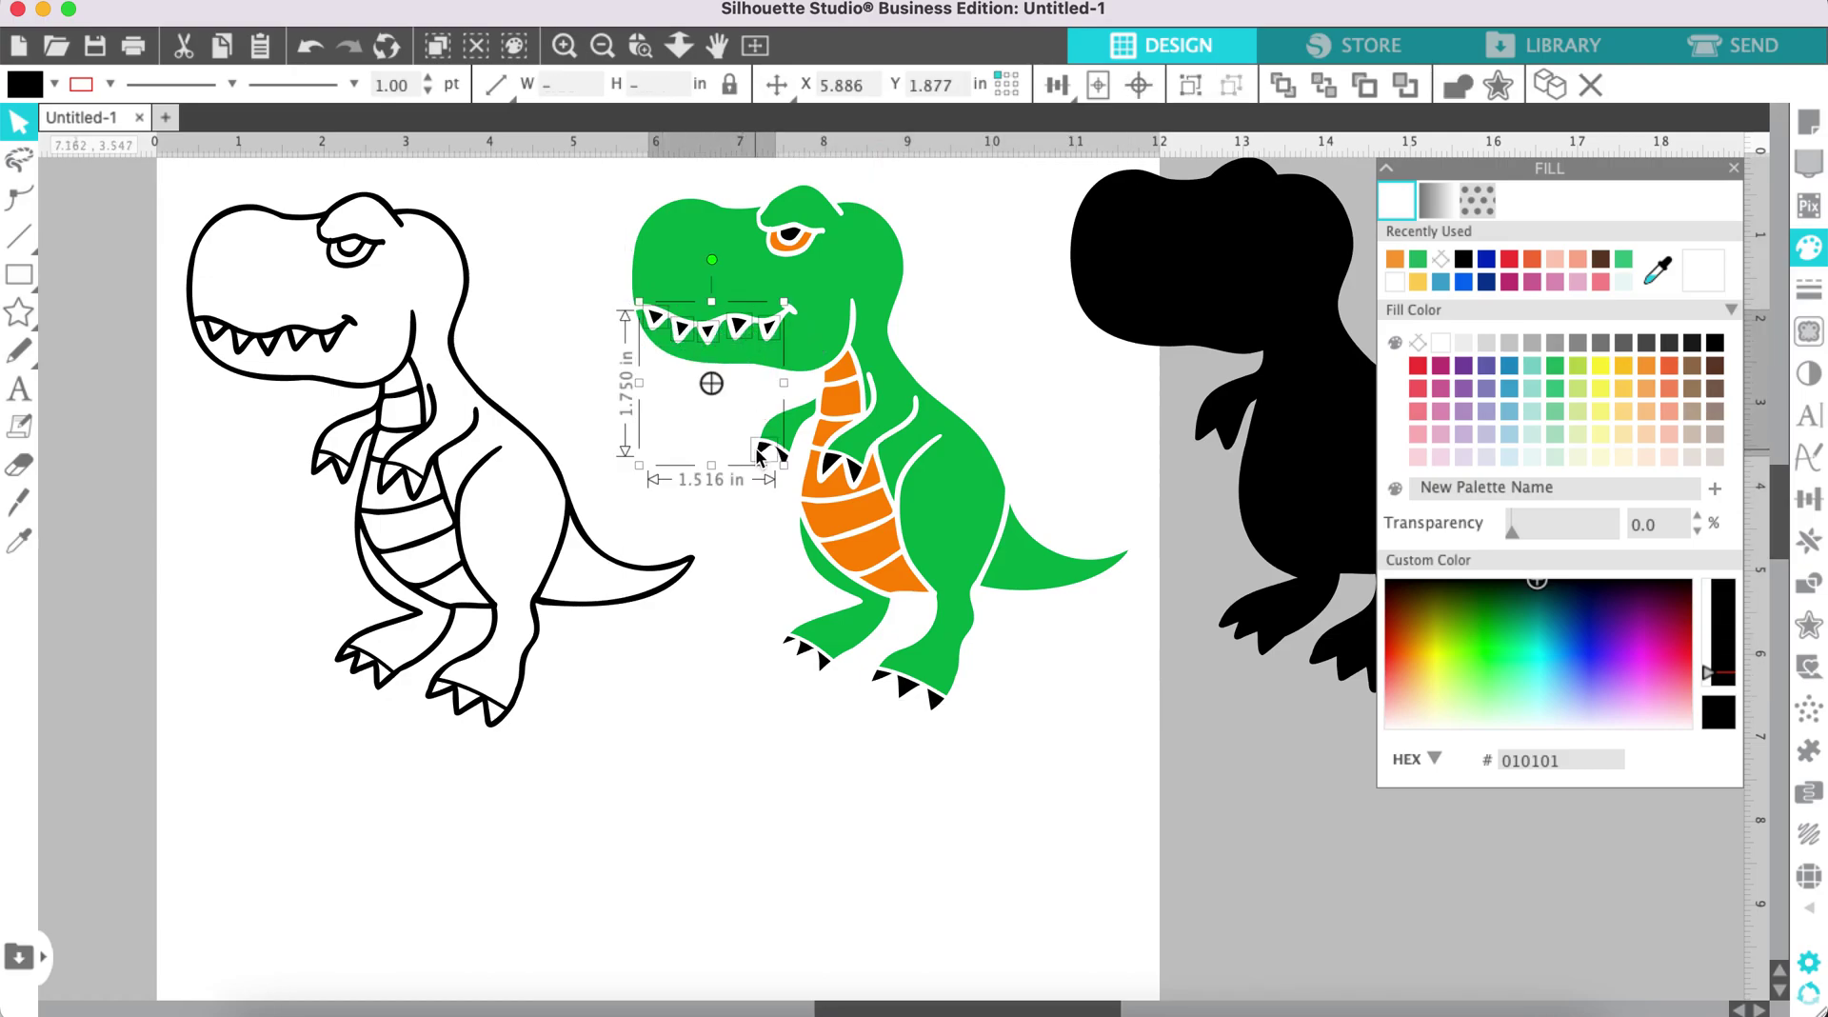
shift+click(788, 464)
shift+click(835, 472)
shift+click(856, 474)
shift+click(790, 644)
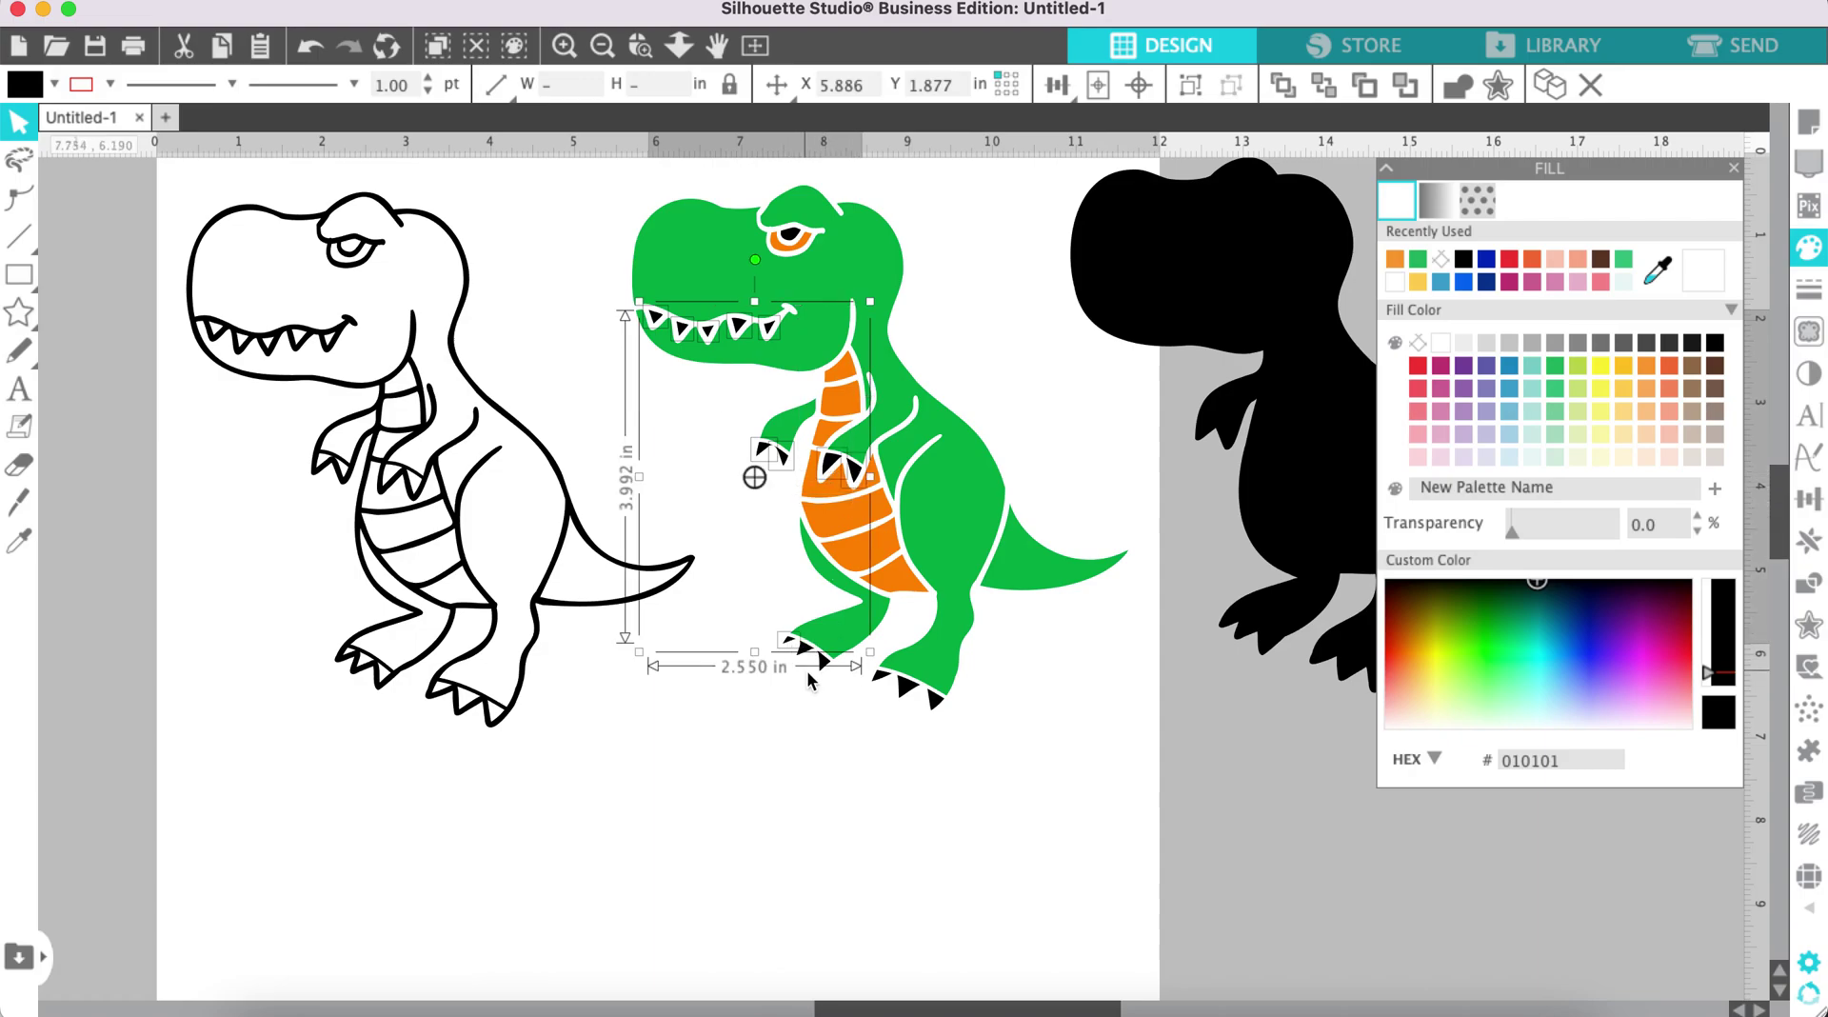
shift+click(817, 662)
shift+click(881, 685)
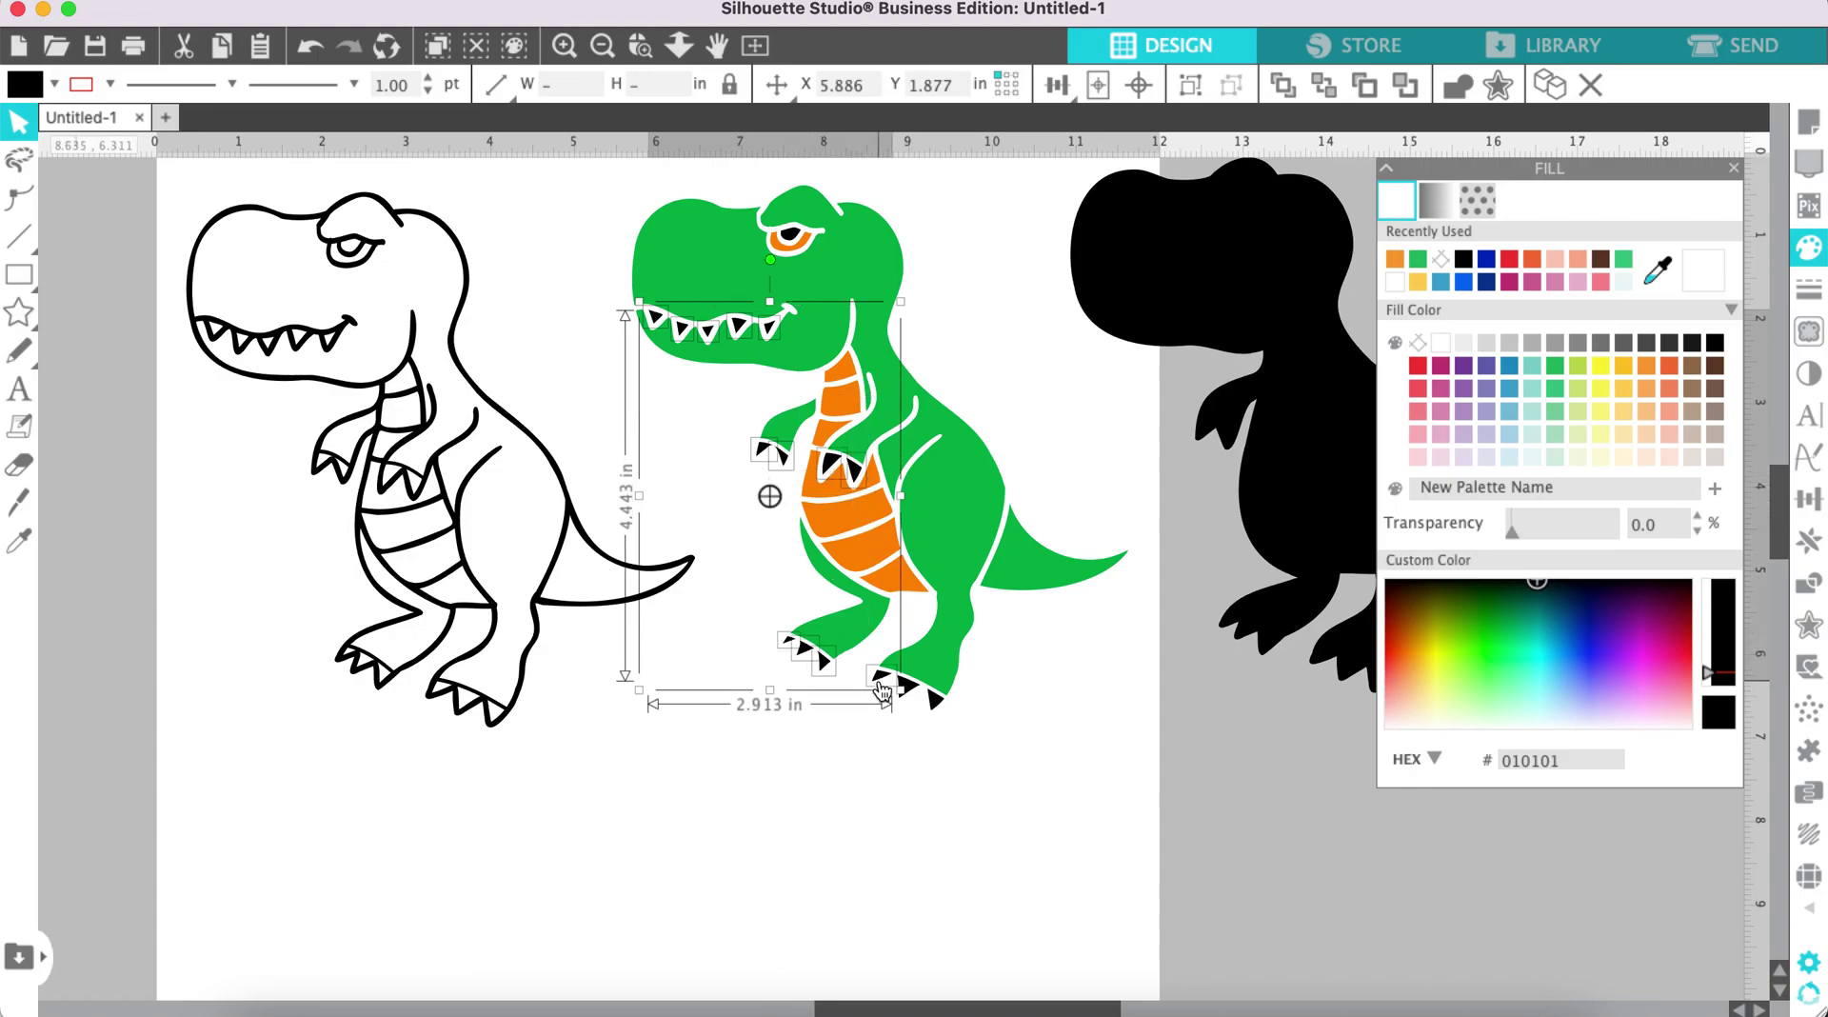
shift+click(905, 688)
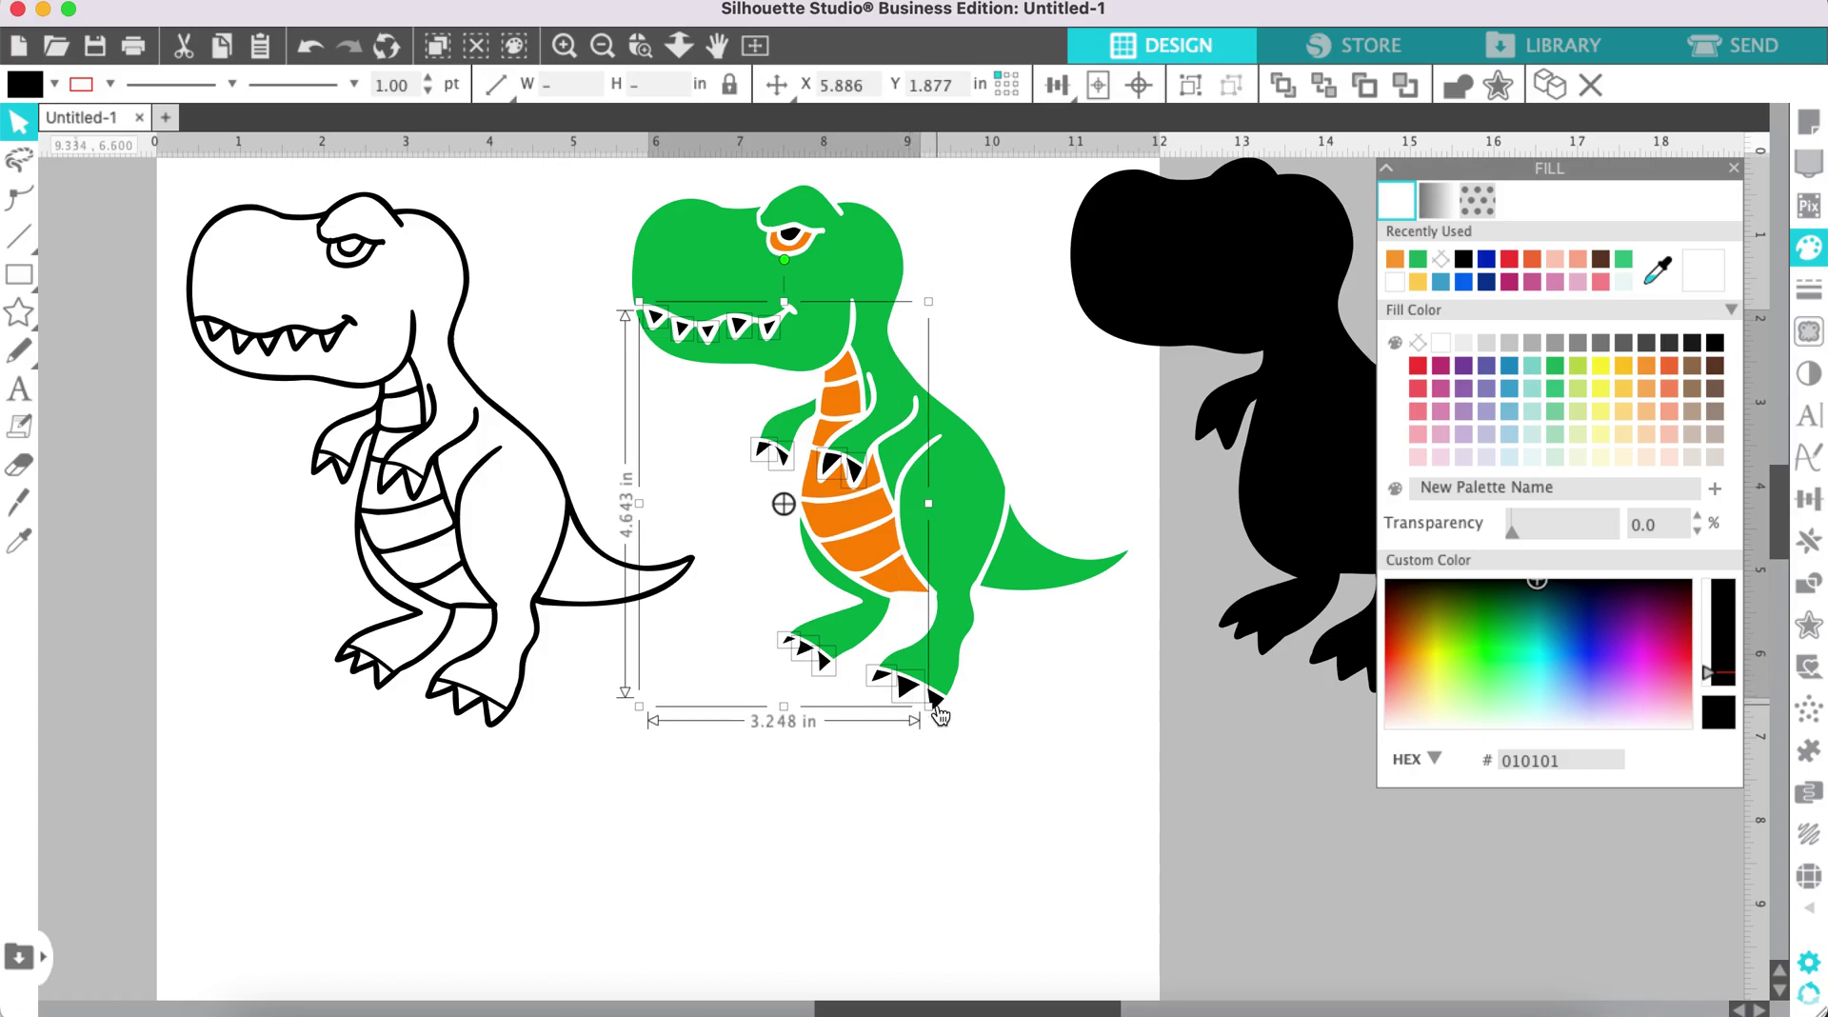
shift+click(937, 706)
right_click(937, 706)
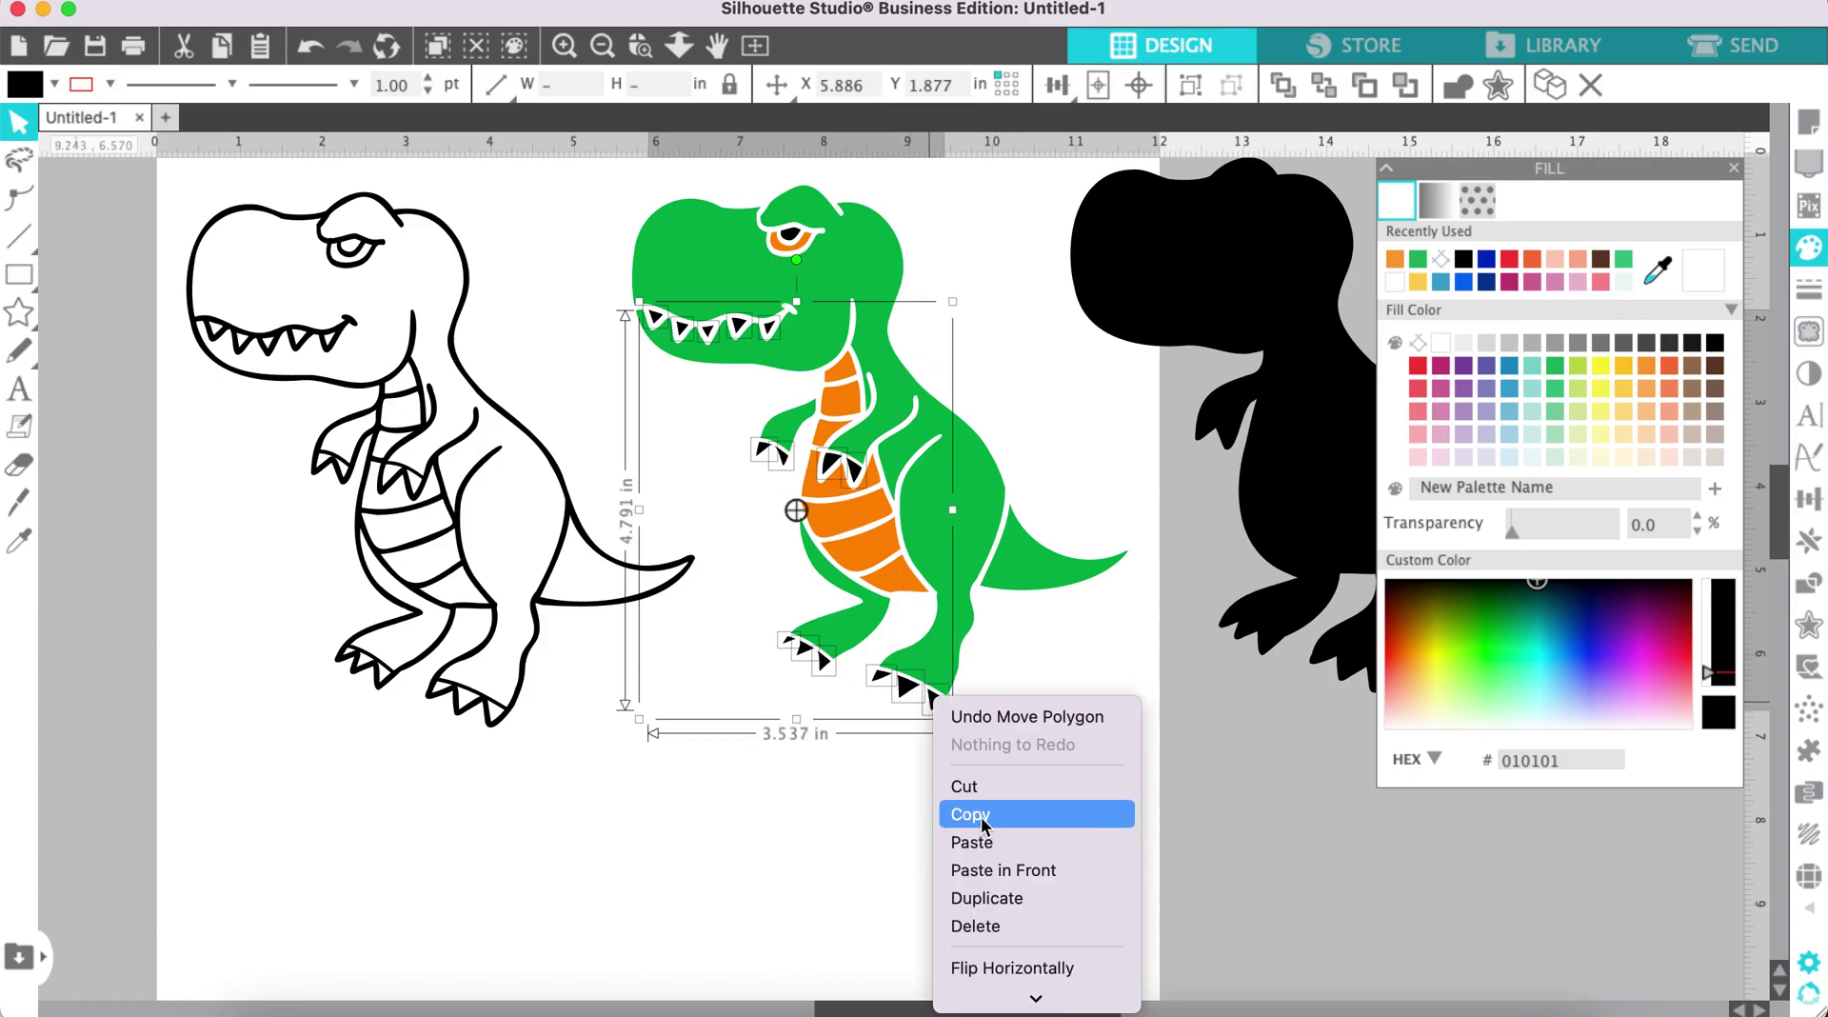
scroll(986, 818, down, 3)
click(1014, 887)
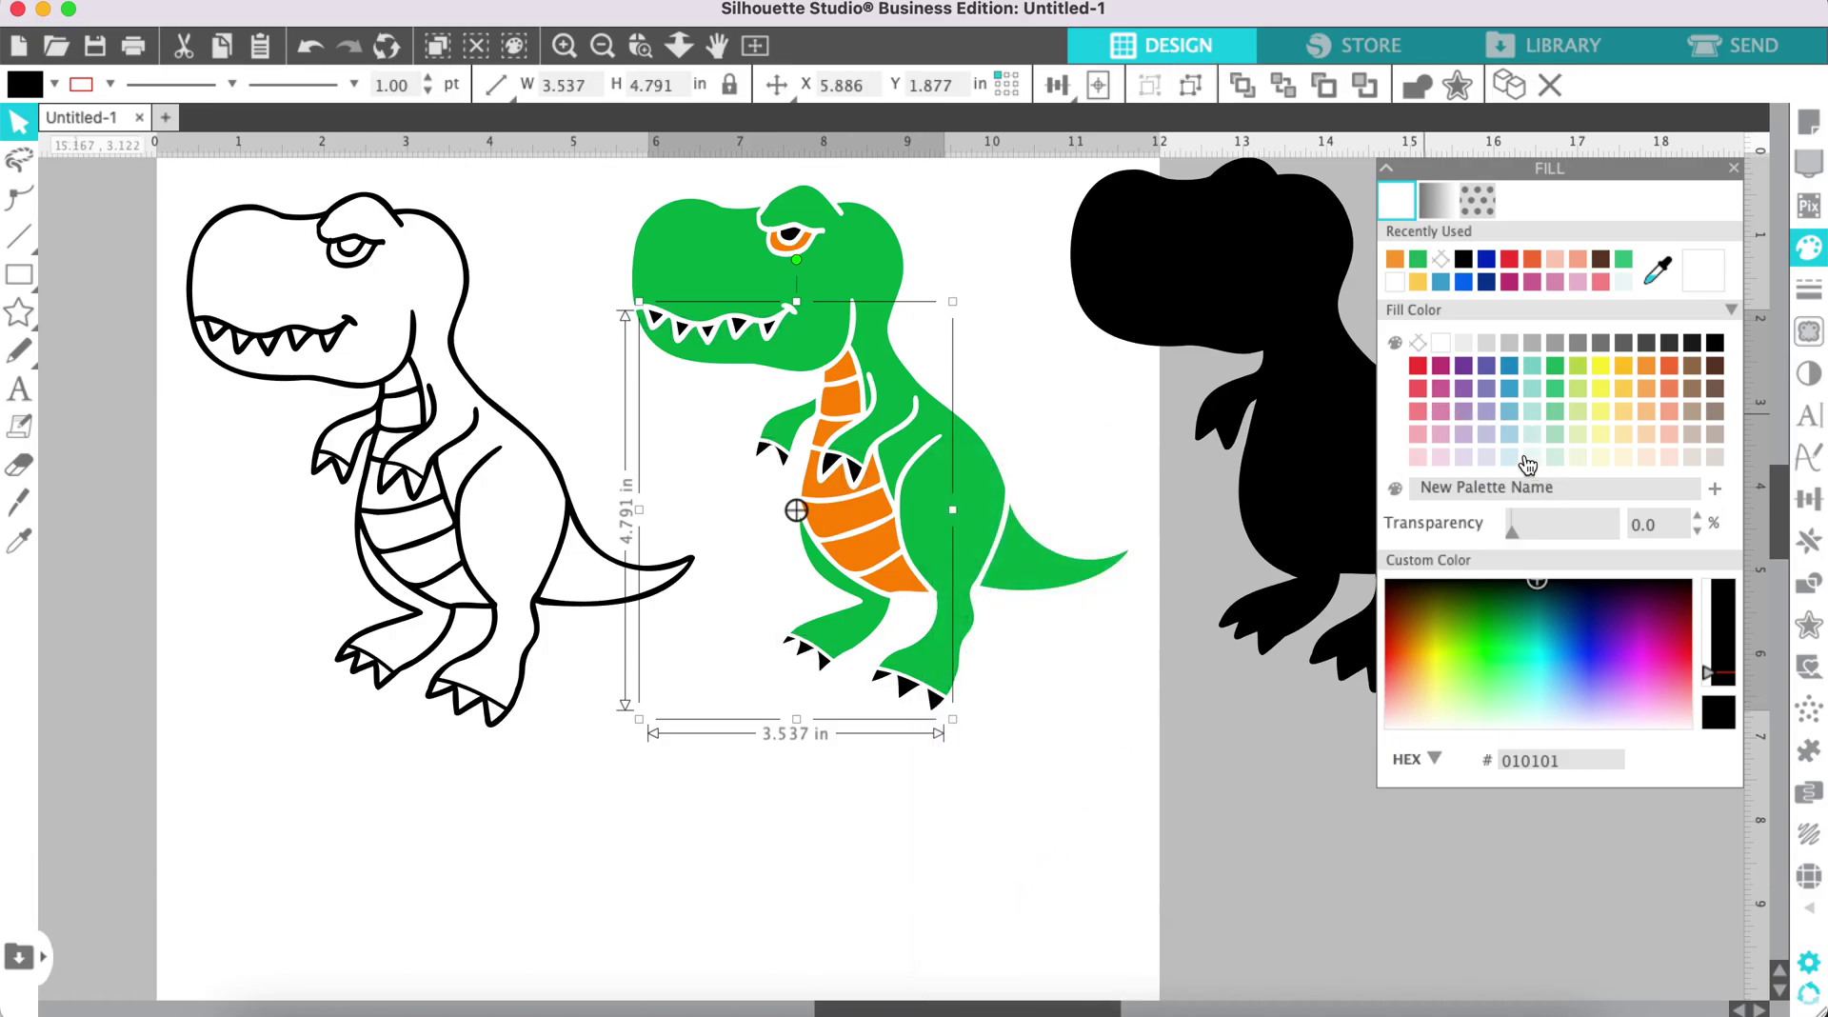
Step: Fill the grouped teeth and claws with grey BFBFBF
click(1487, 342)
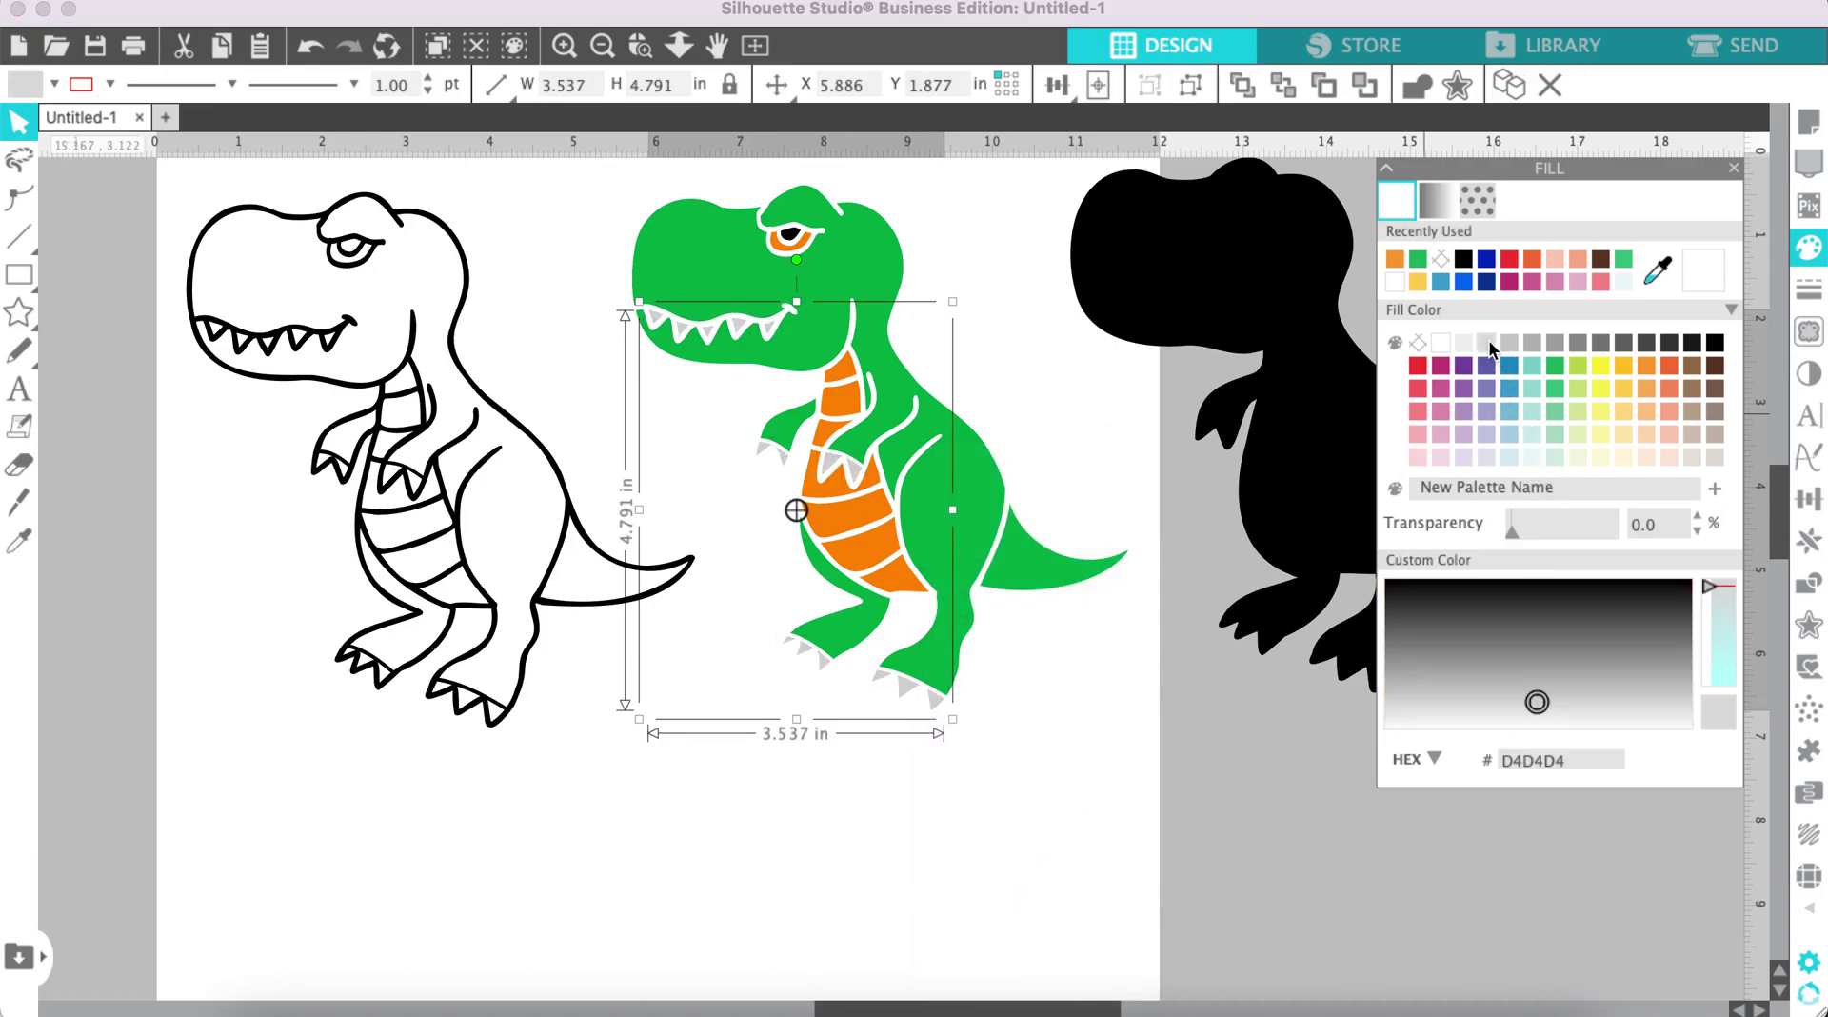
click(1510, 343)
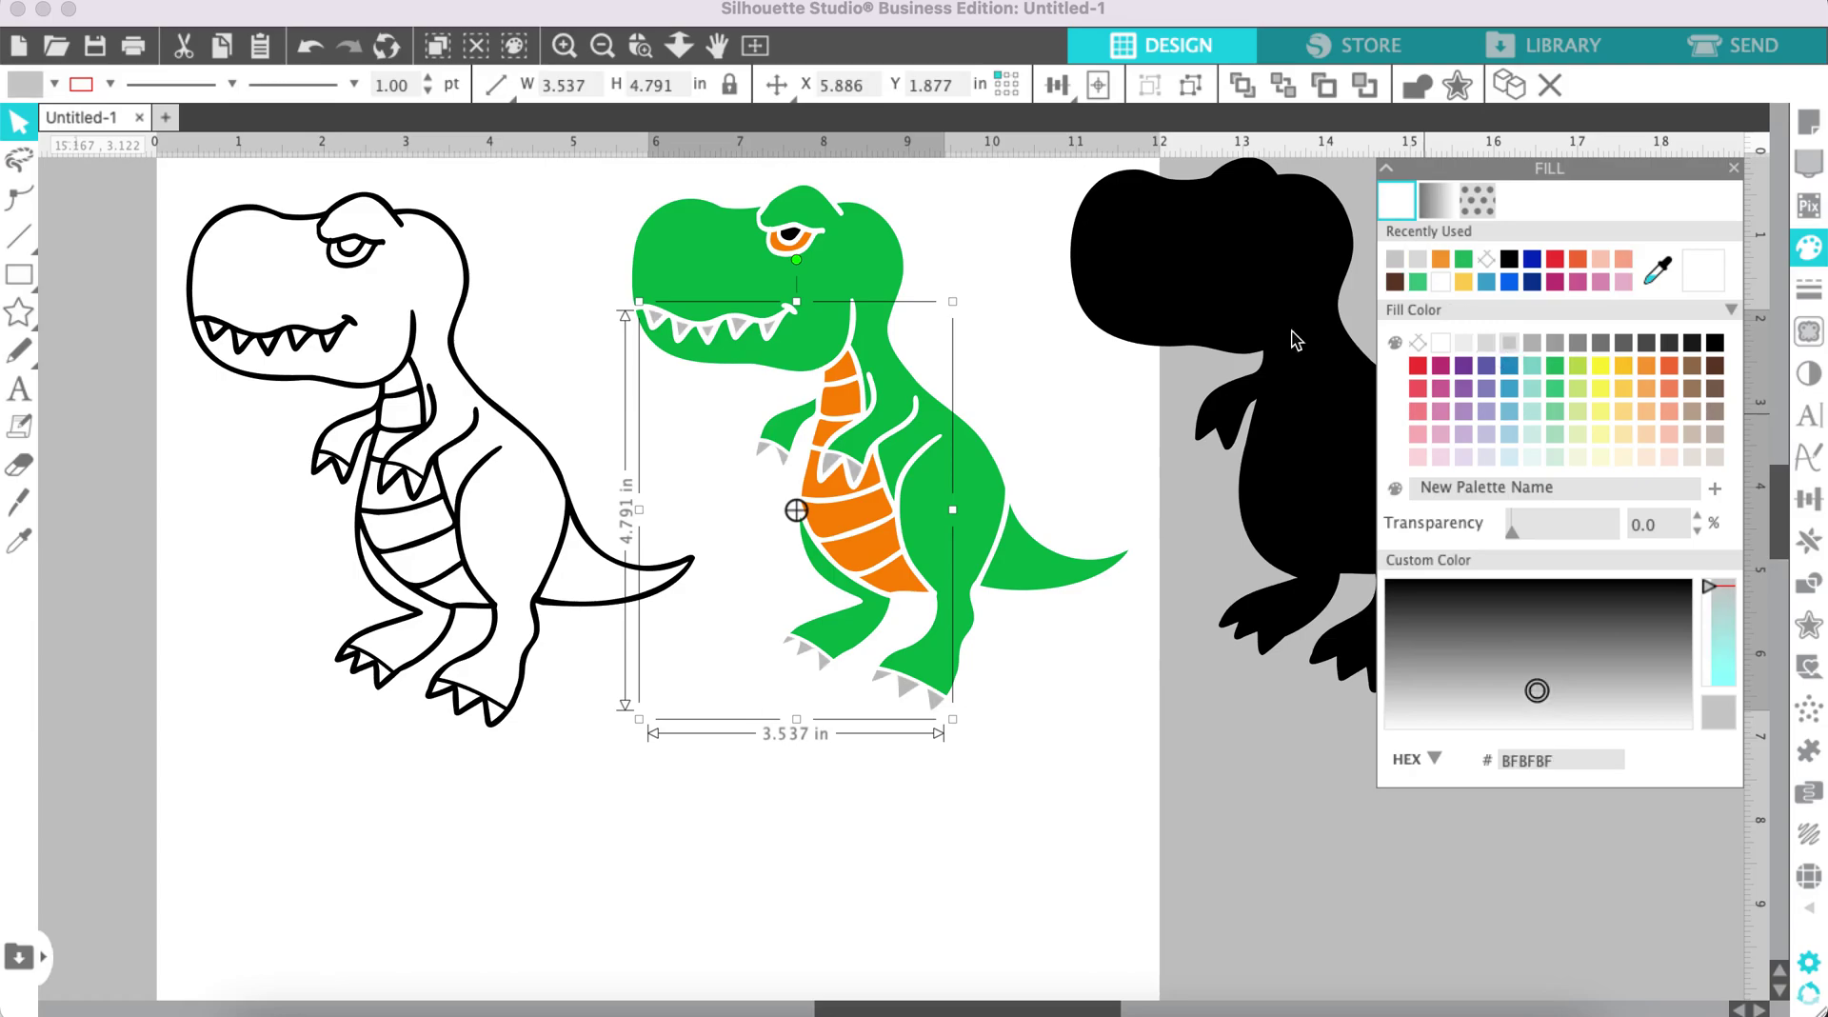
click(552, 245)
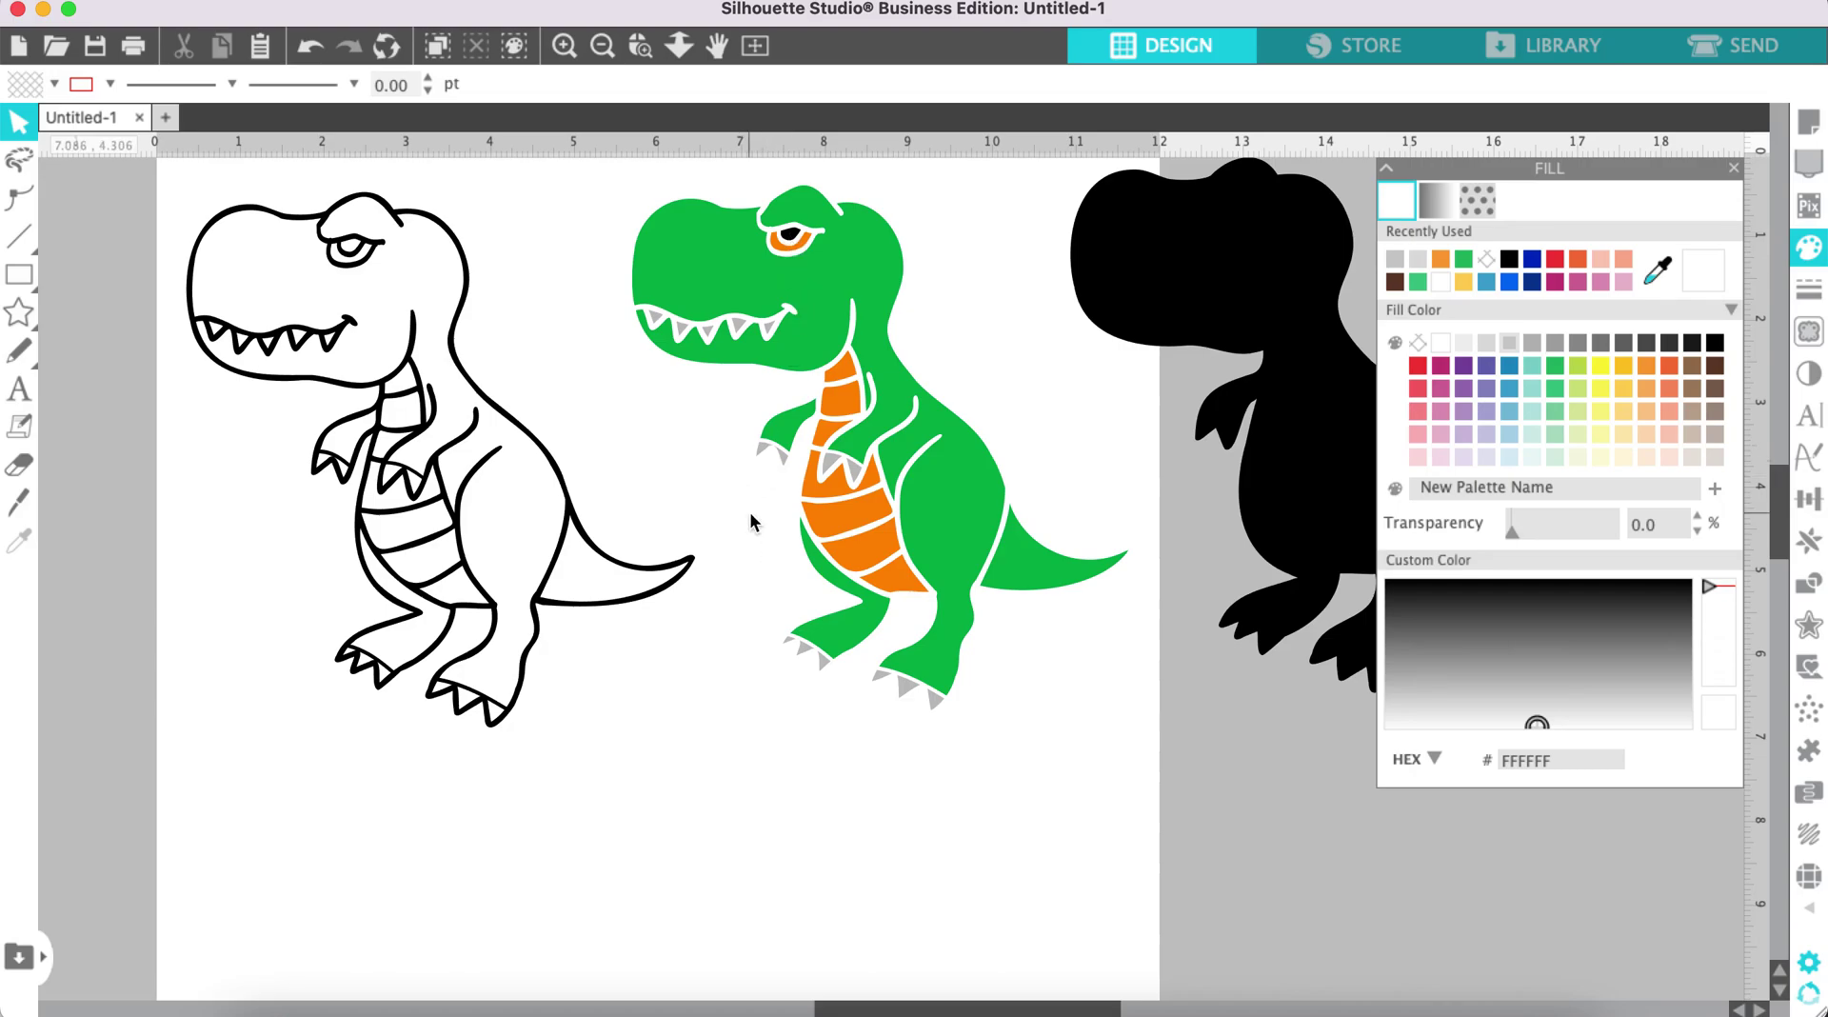
Step: Create an outer offset of the solid black dinosaur silhouette at a distance of 0.100 in with rounded corners
key(space)
drag(1065, 732, 629, 751)
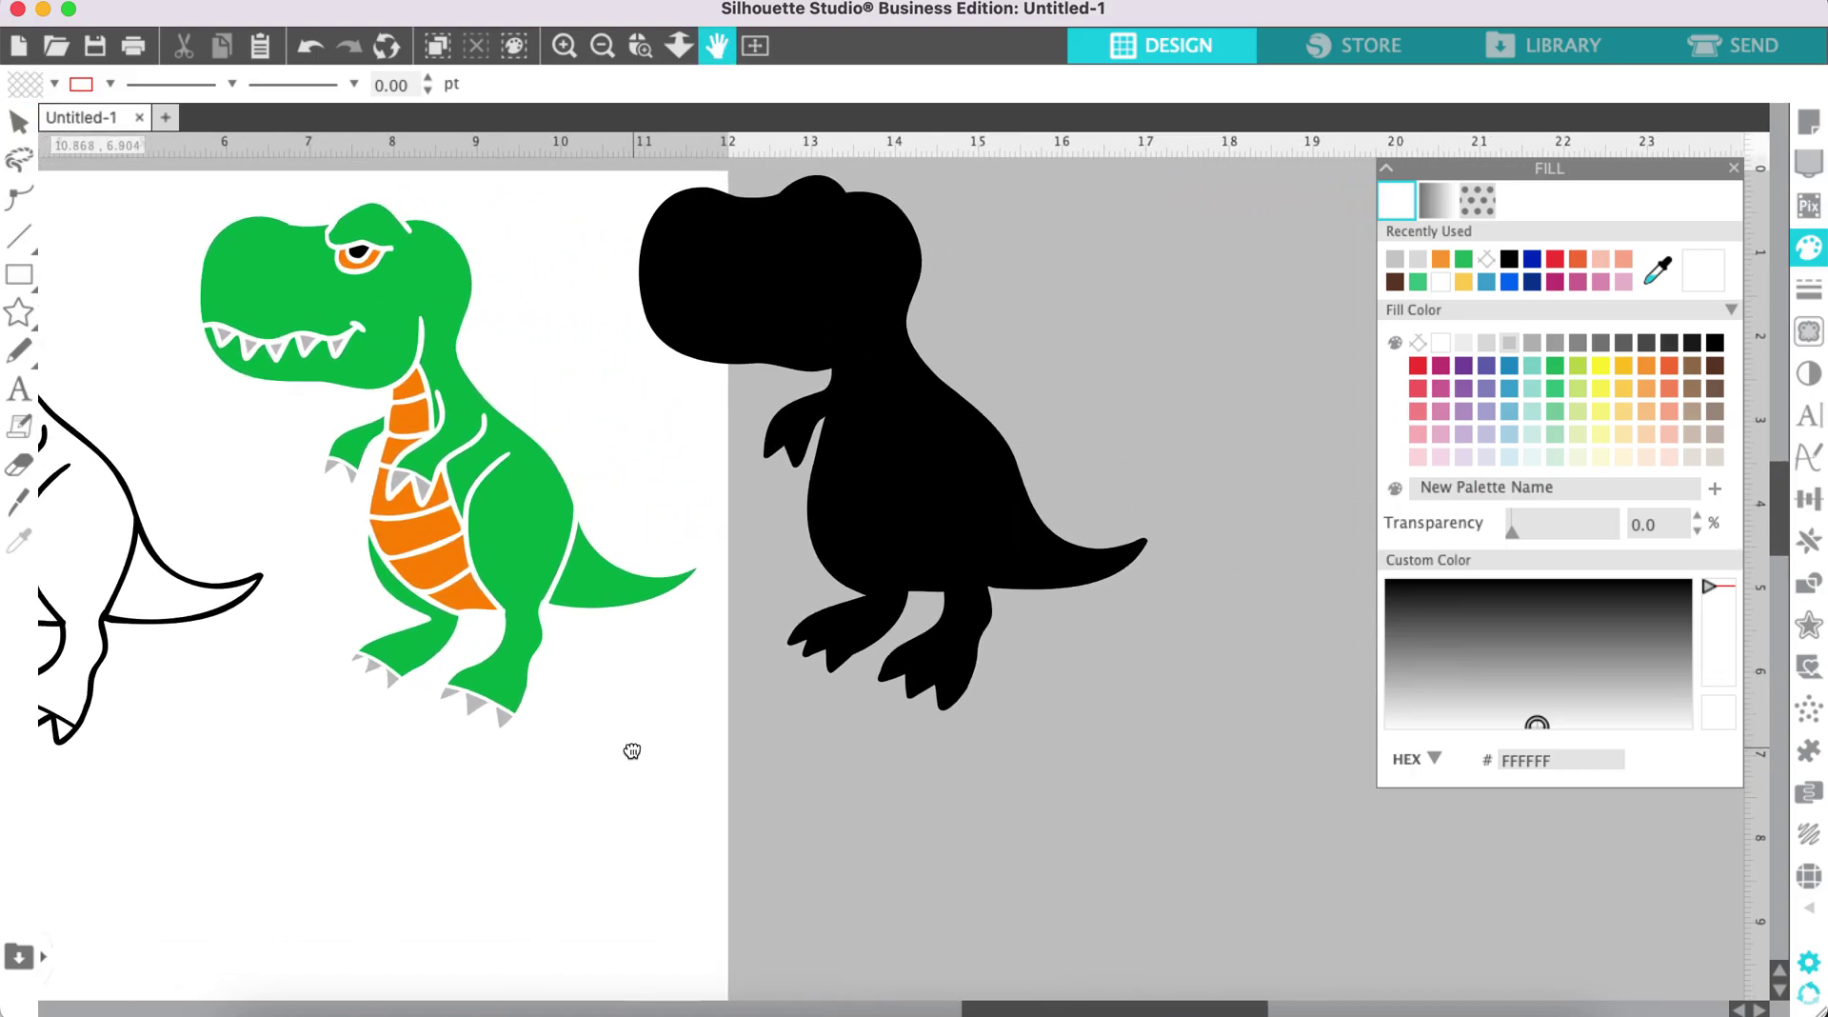
click(862, 478)
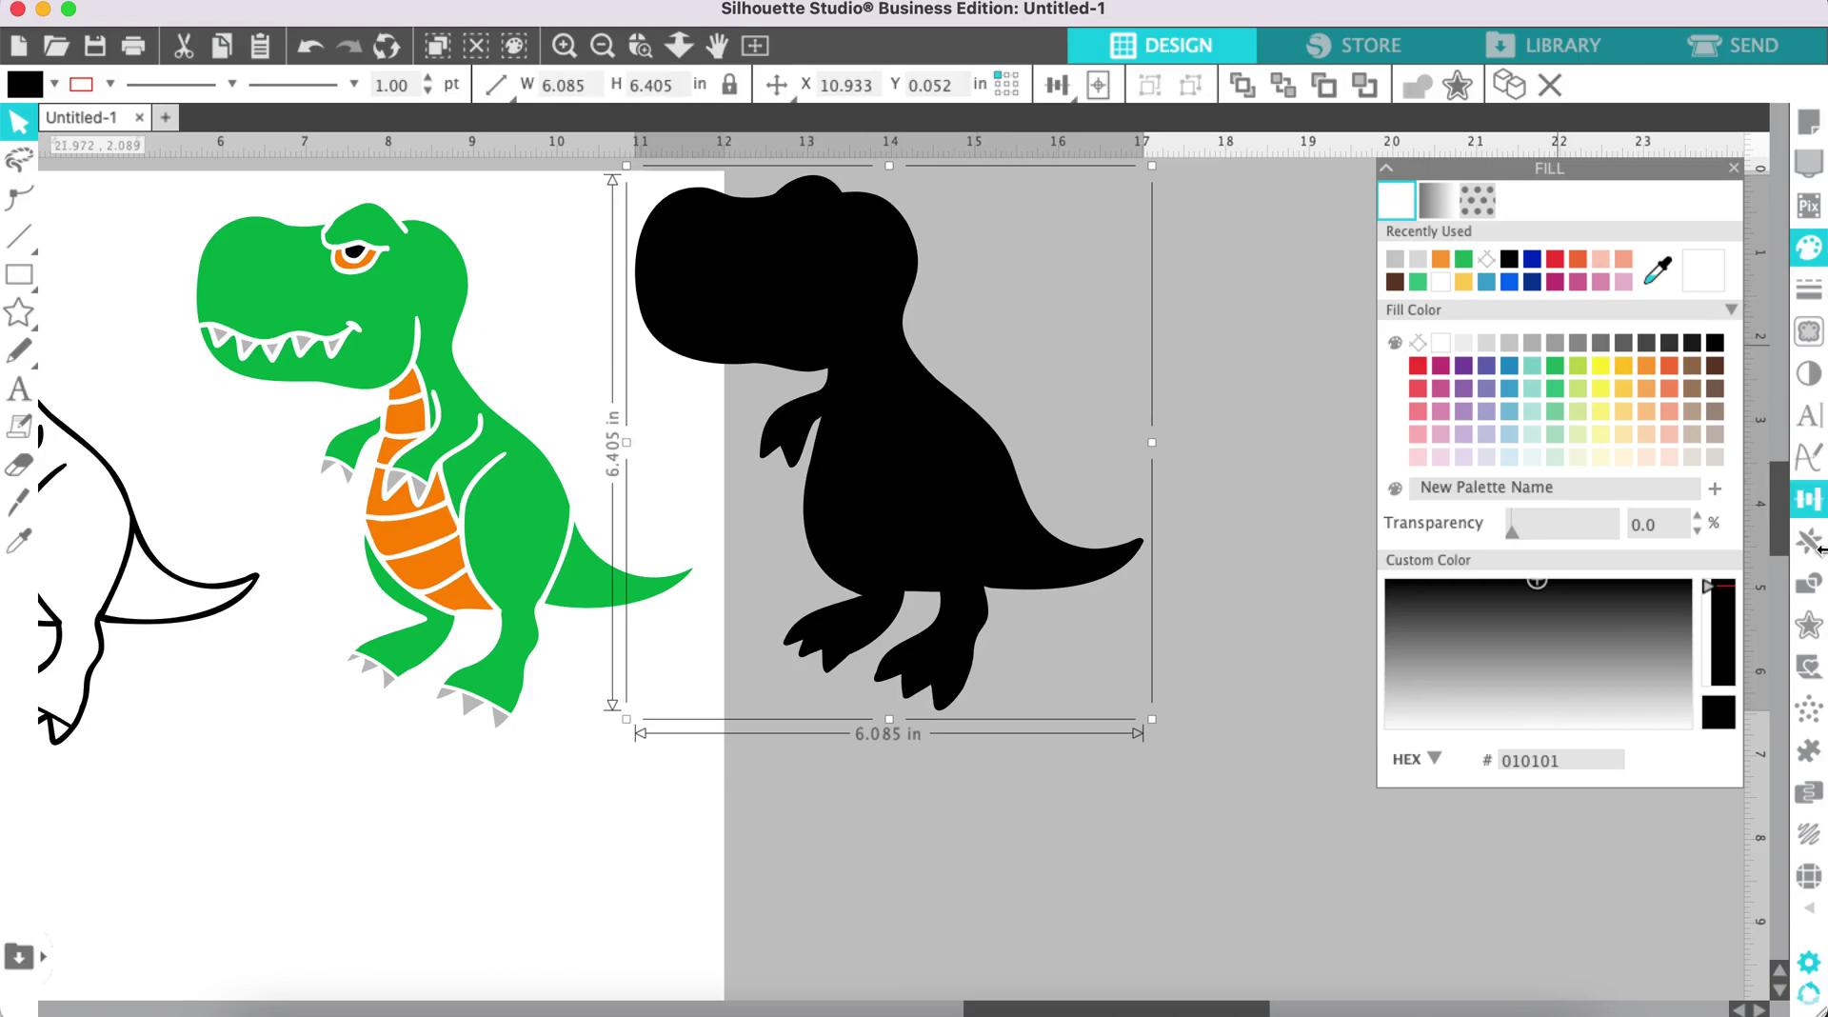
click(1808, 630)
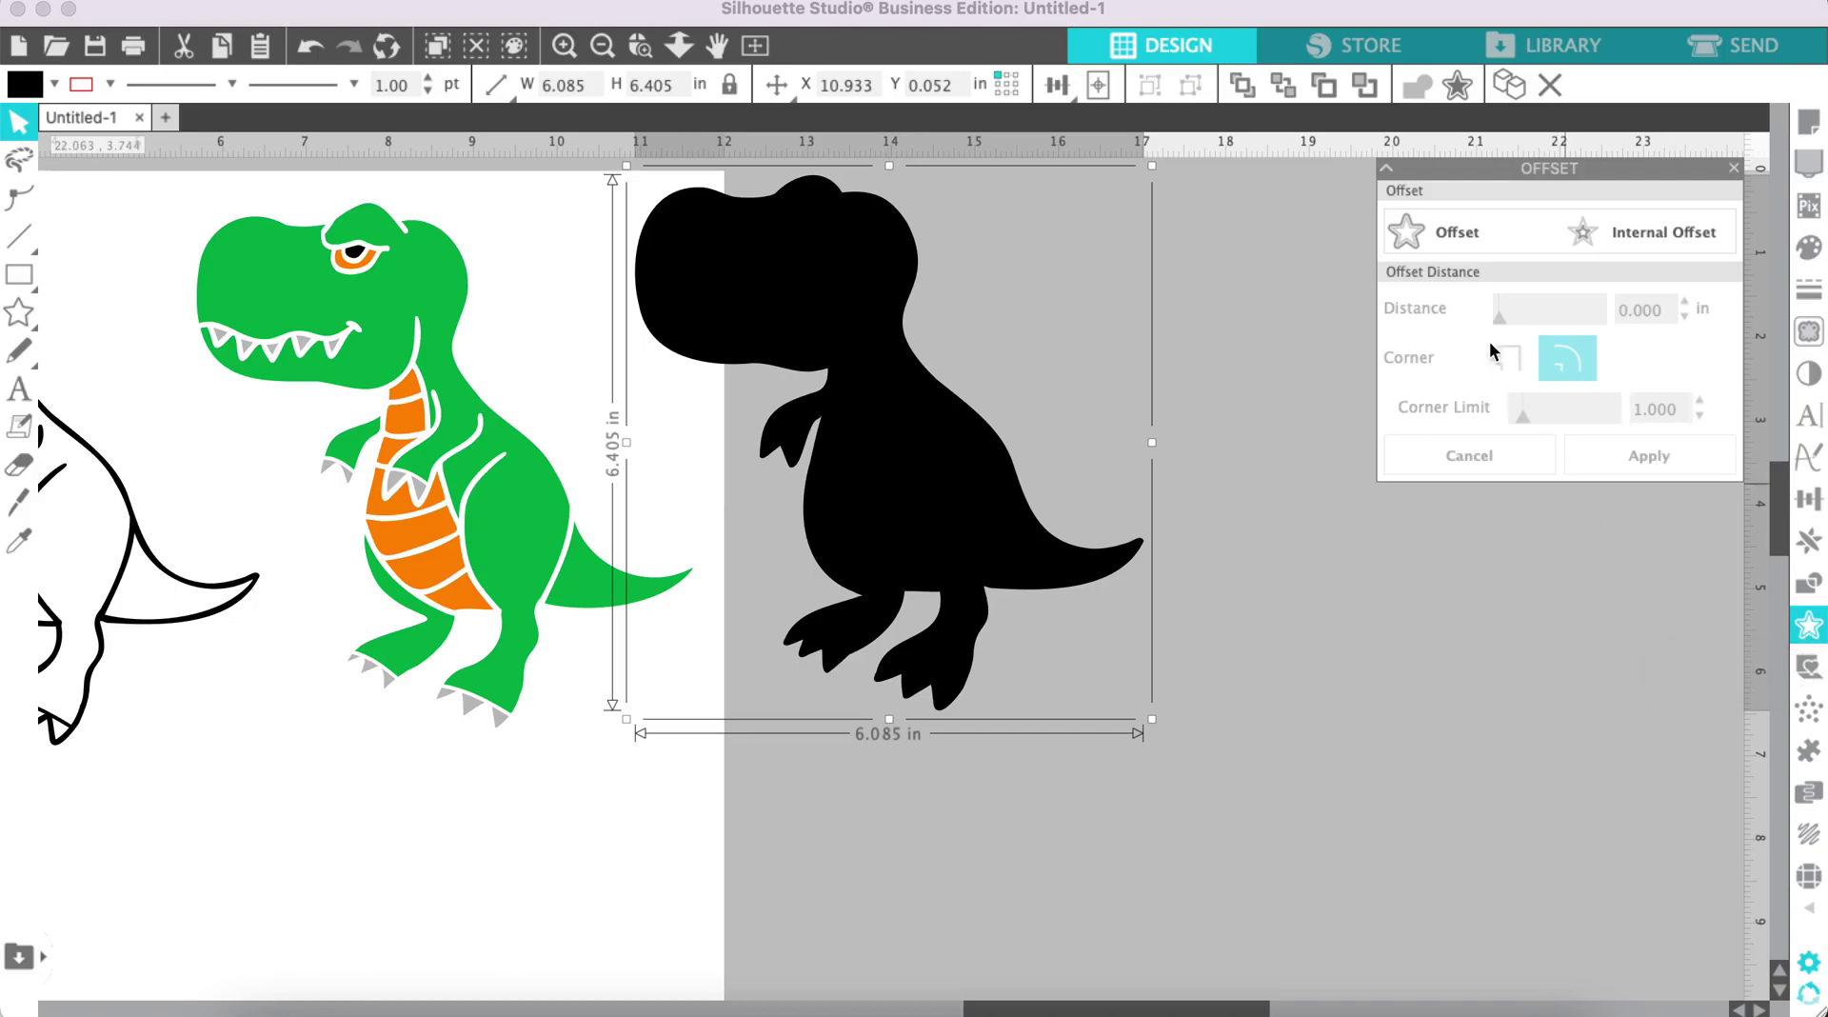
click(1433, 231)
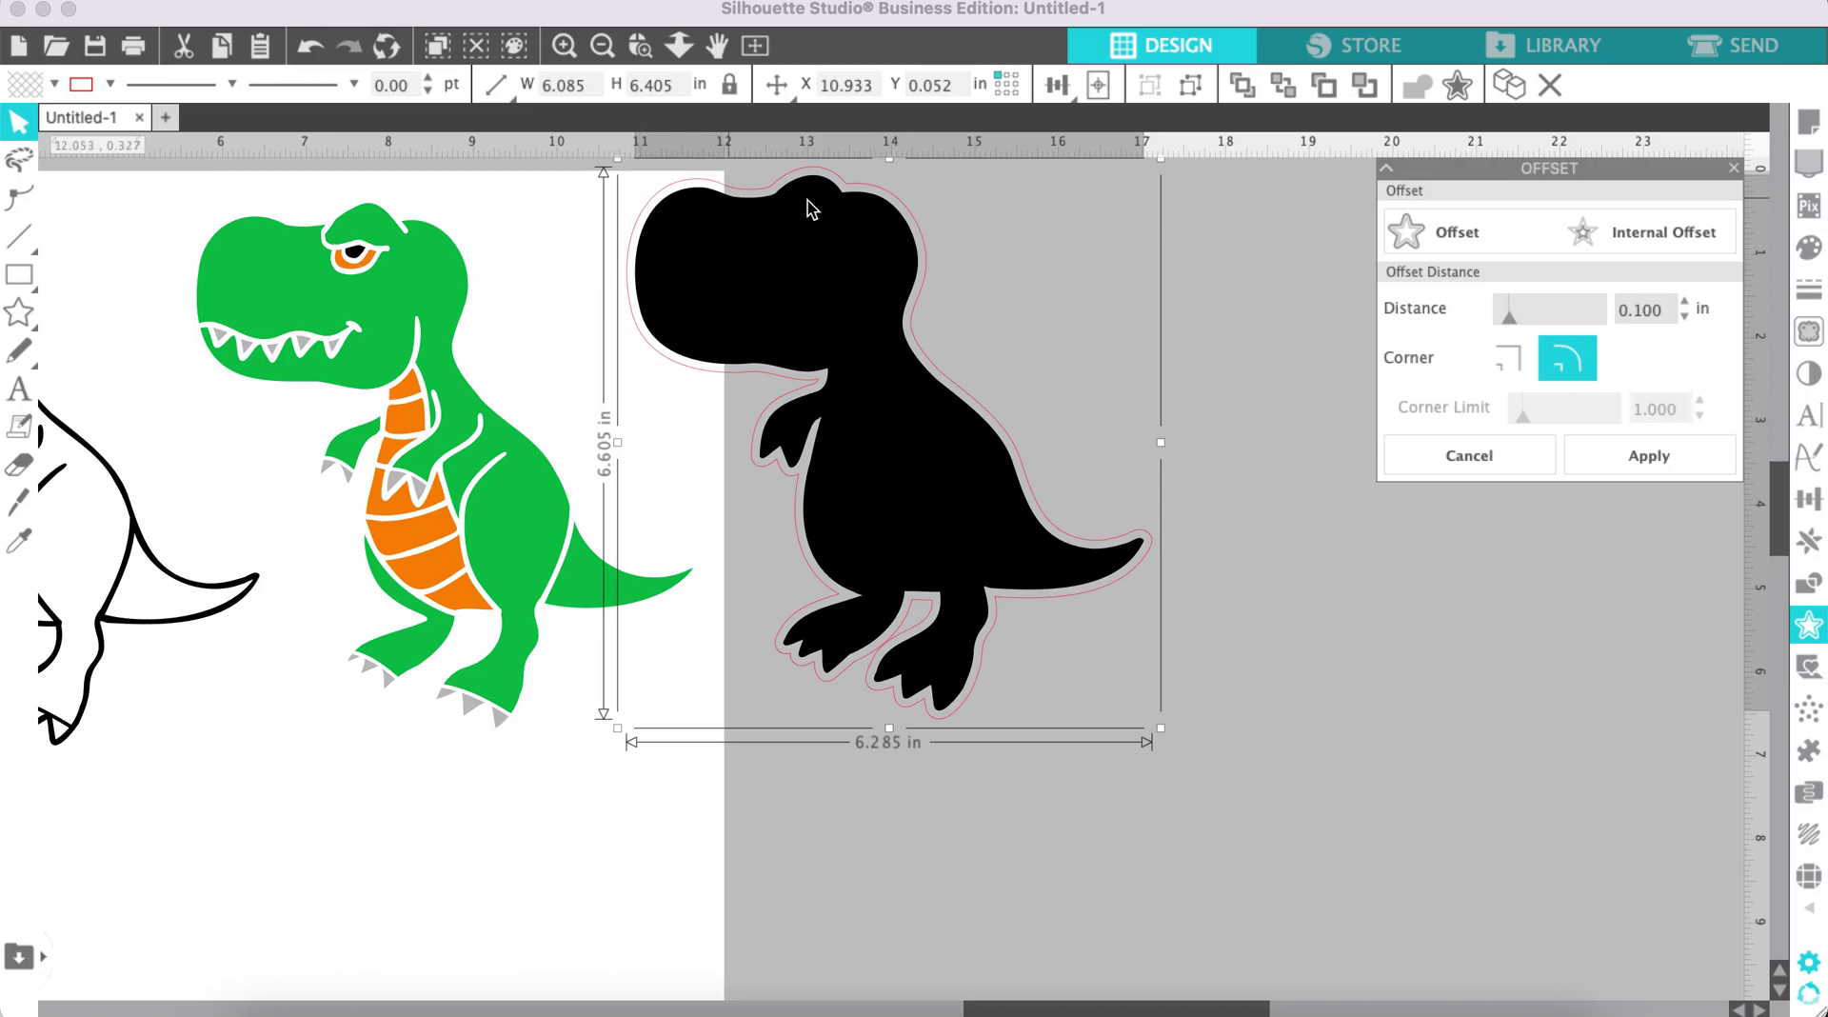
click(1649, 459)
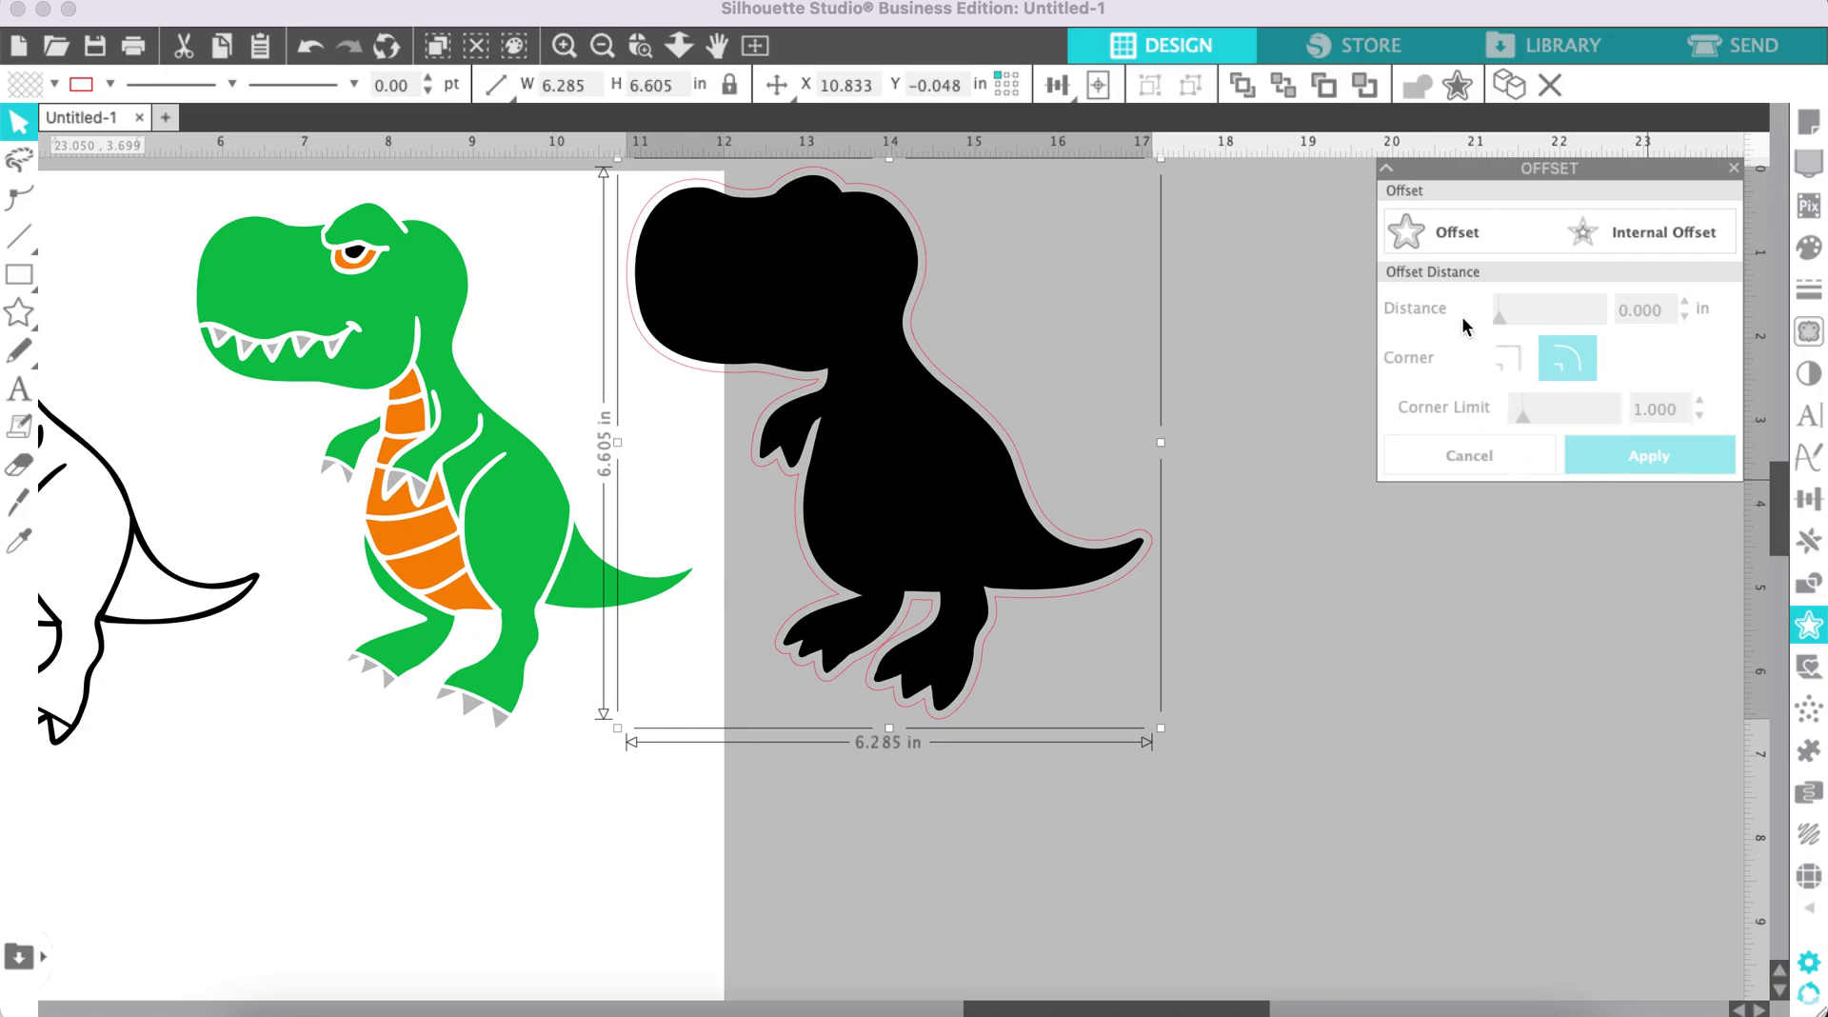
Step: Add three more outer offsets around the silhouette, each 0.100 in beyond the previous outline with rounded corners
click(1443, 246)
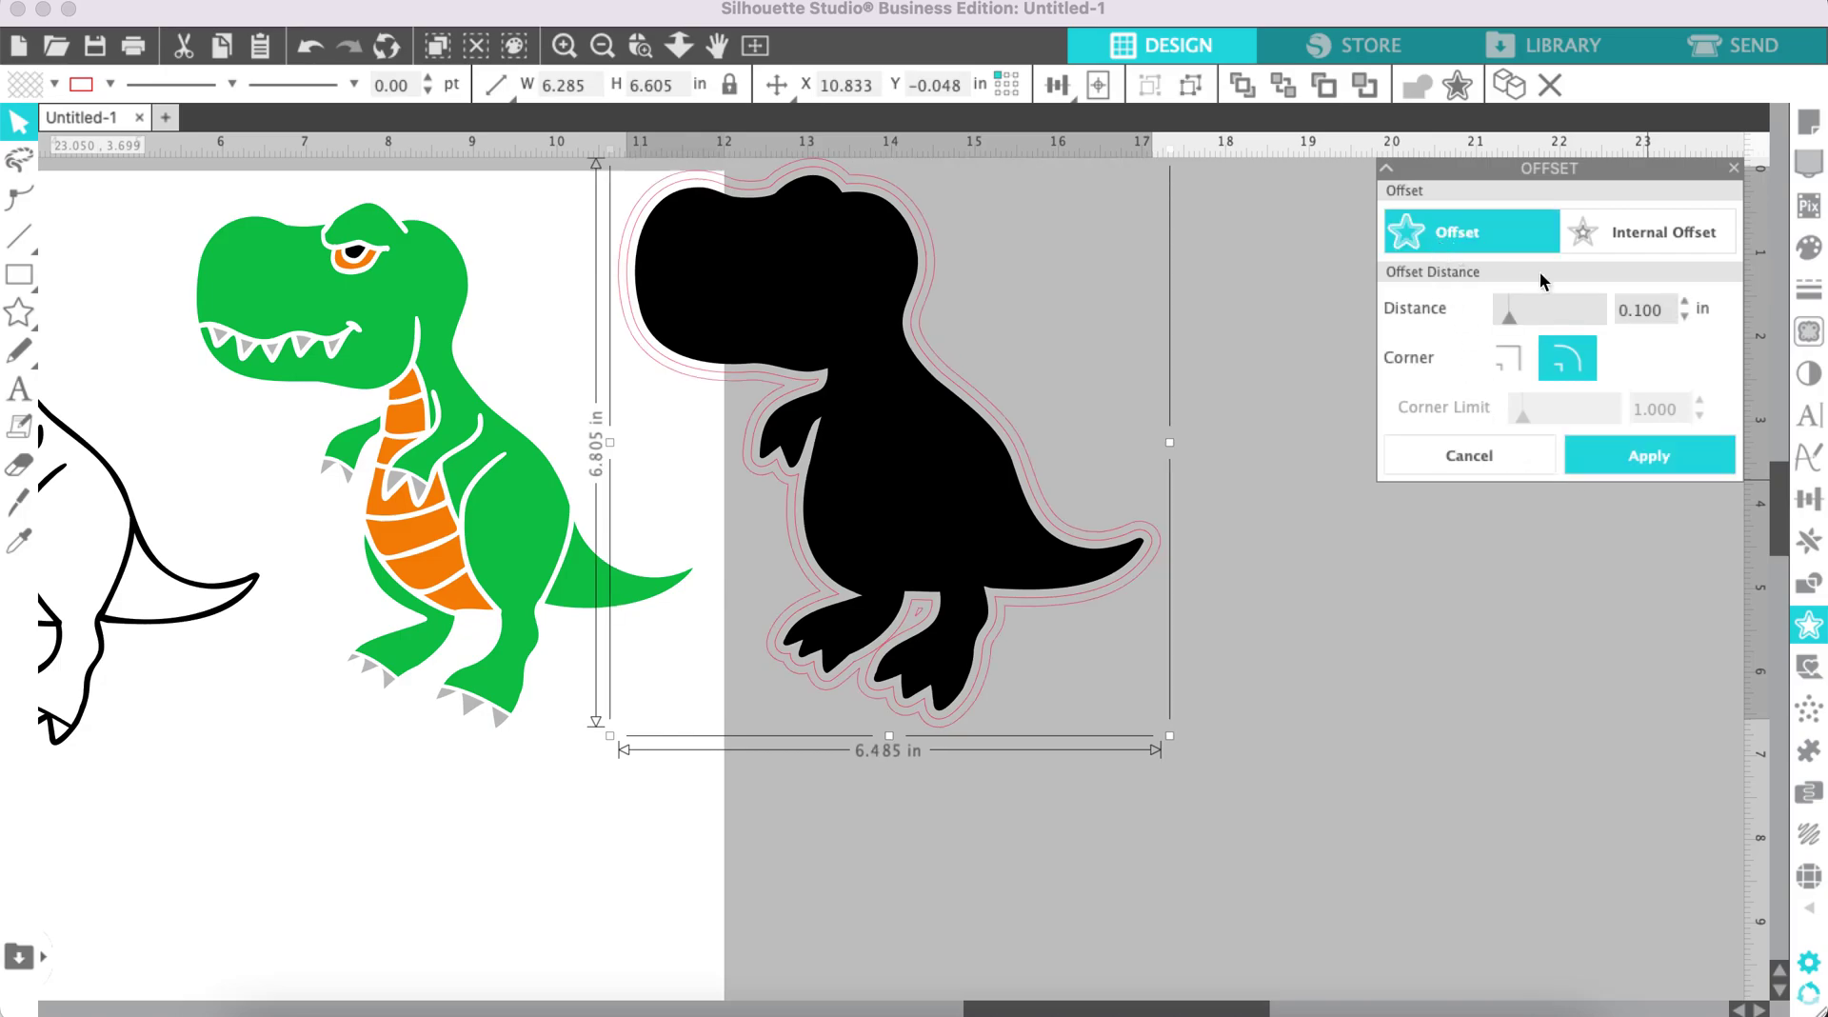
click(1693, 451)
click(1459, 232)
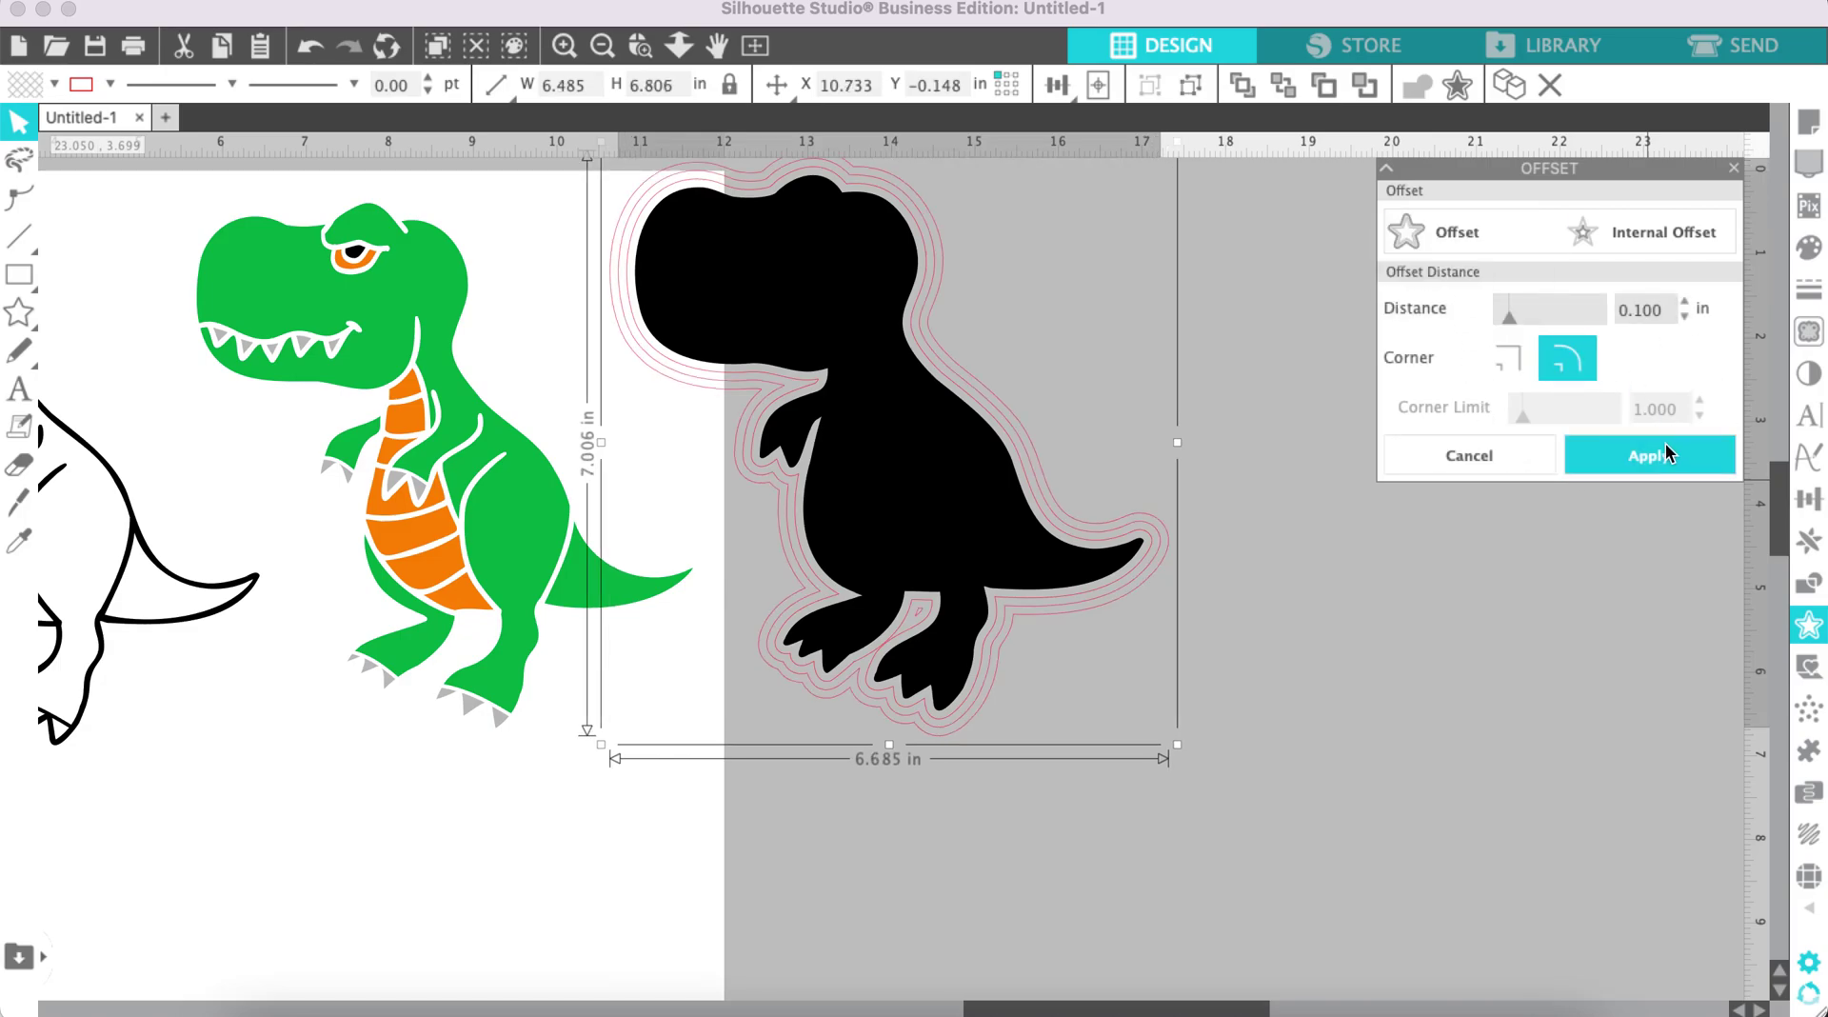
click(1664, 457)
click(1441, 233)
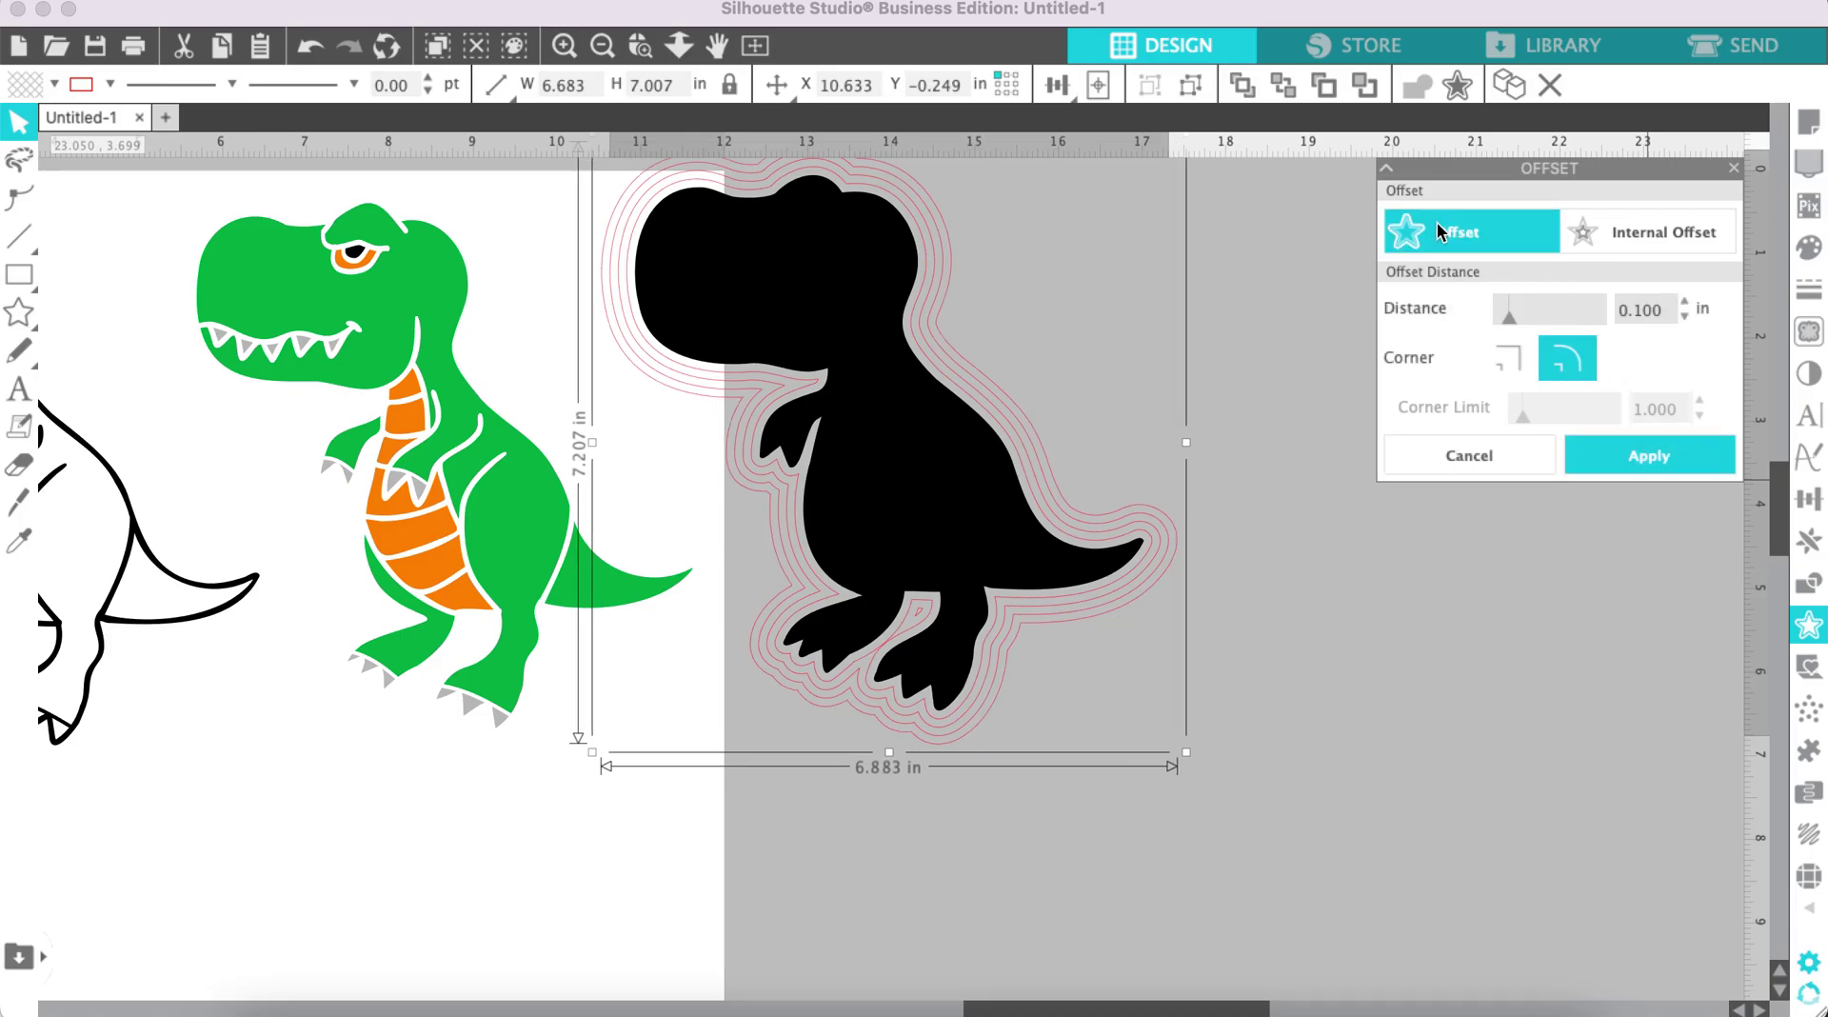
click(1668, 460)
click(1520, 700)
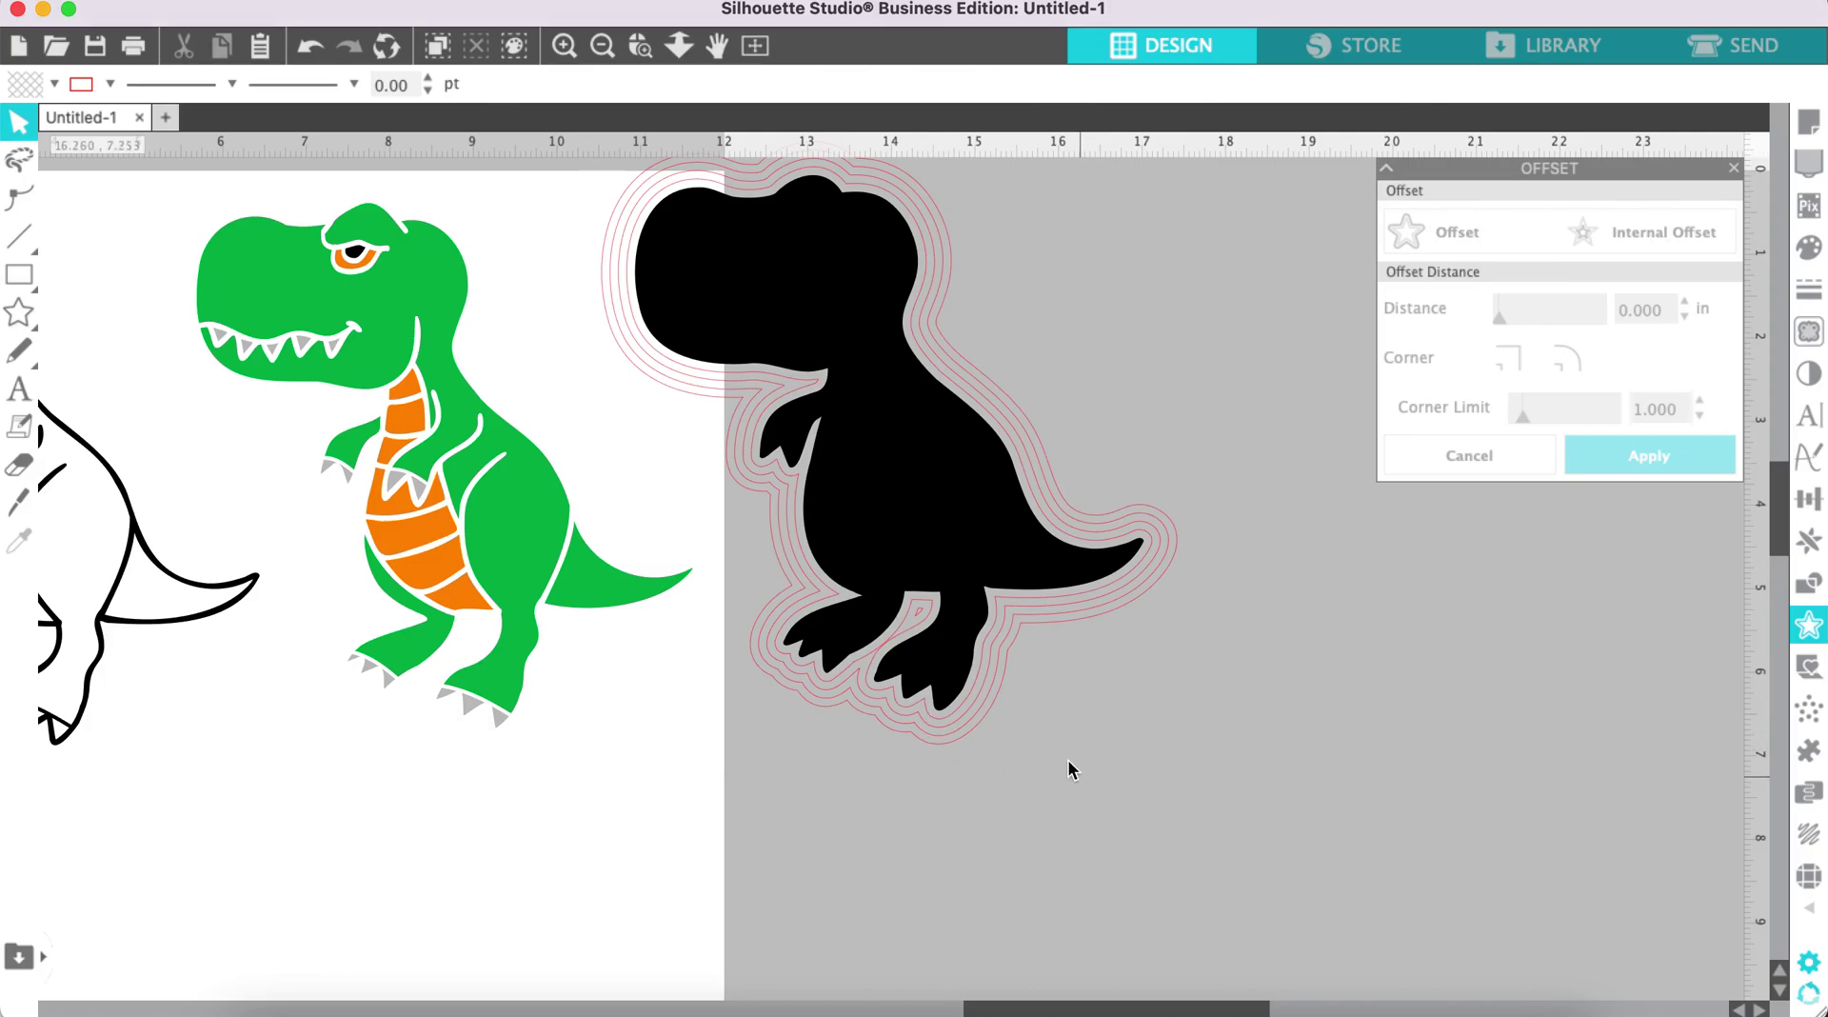
Step: Delete the solid black silhouette and fill the innermost offset outline with grey BFBFBF
click(932, 528)
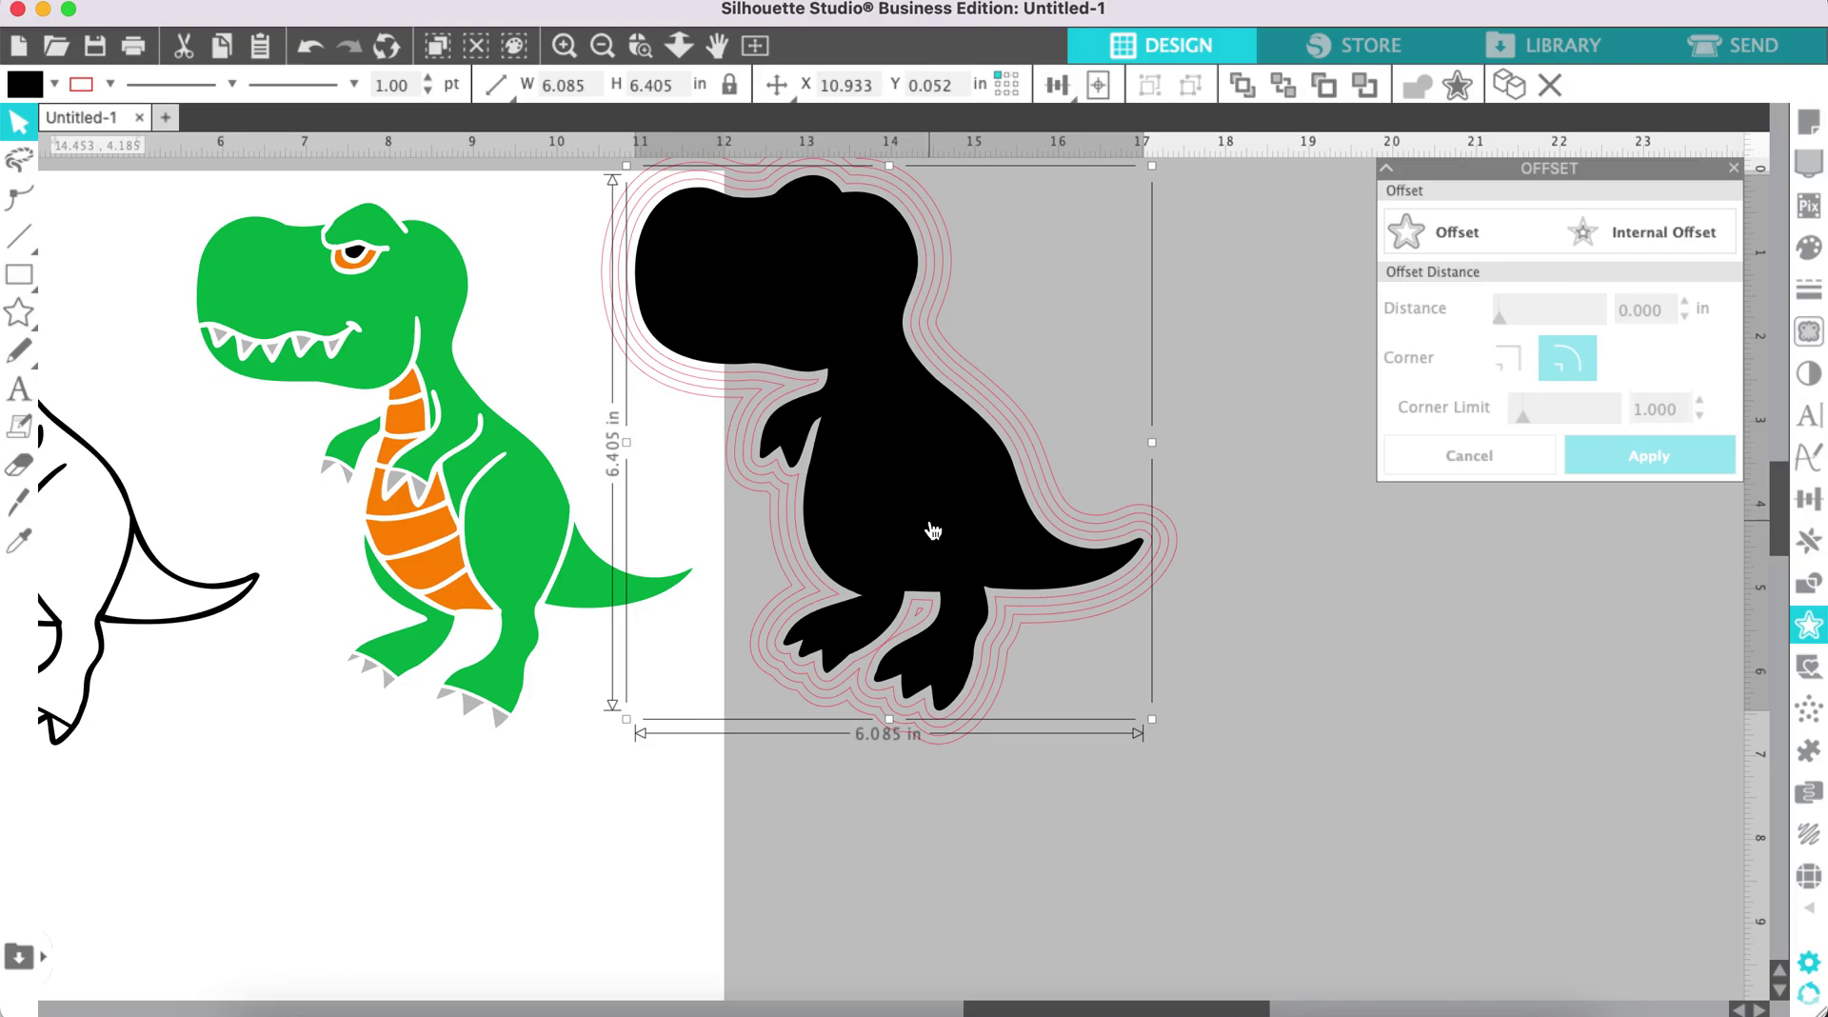
key(Delete)
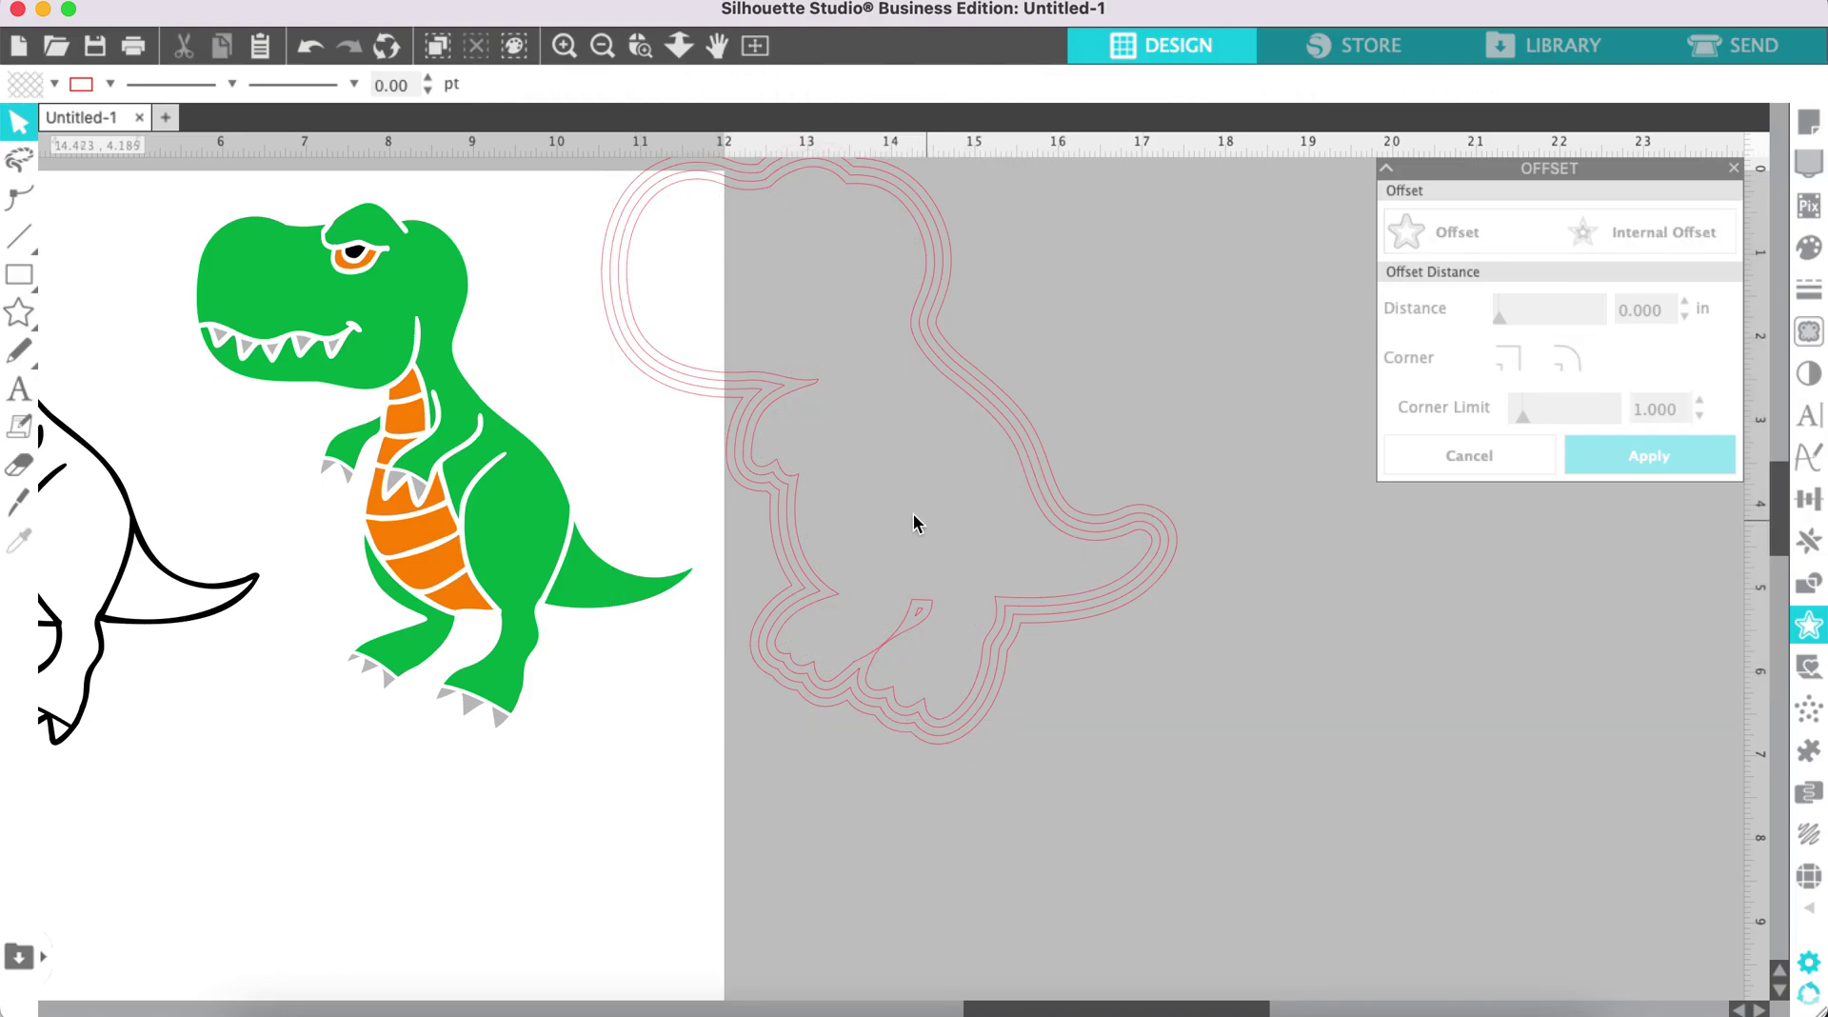
click(821, 389)
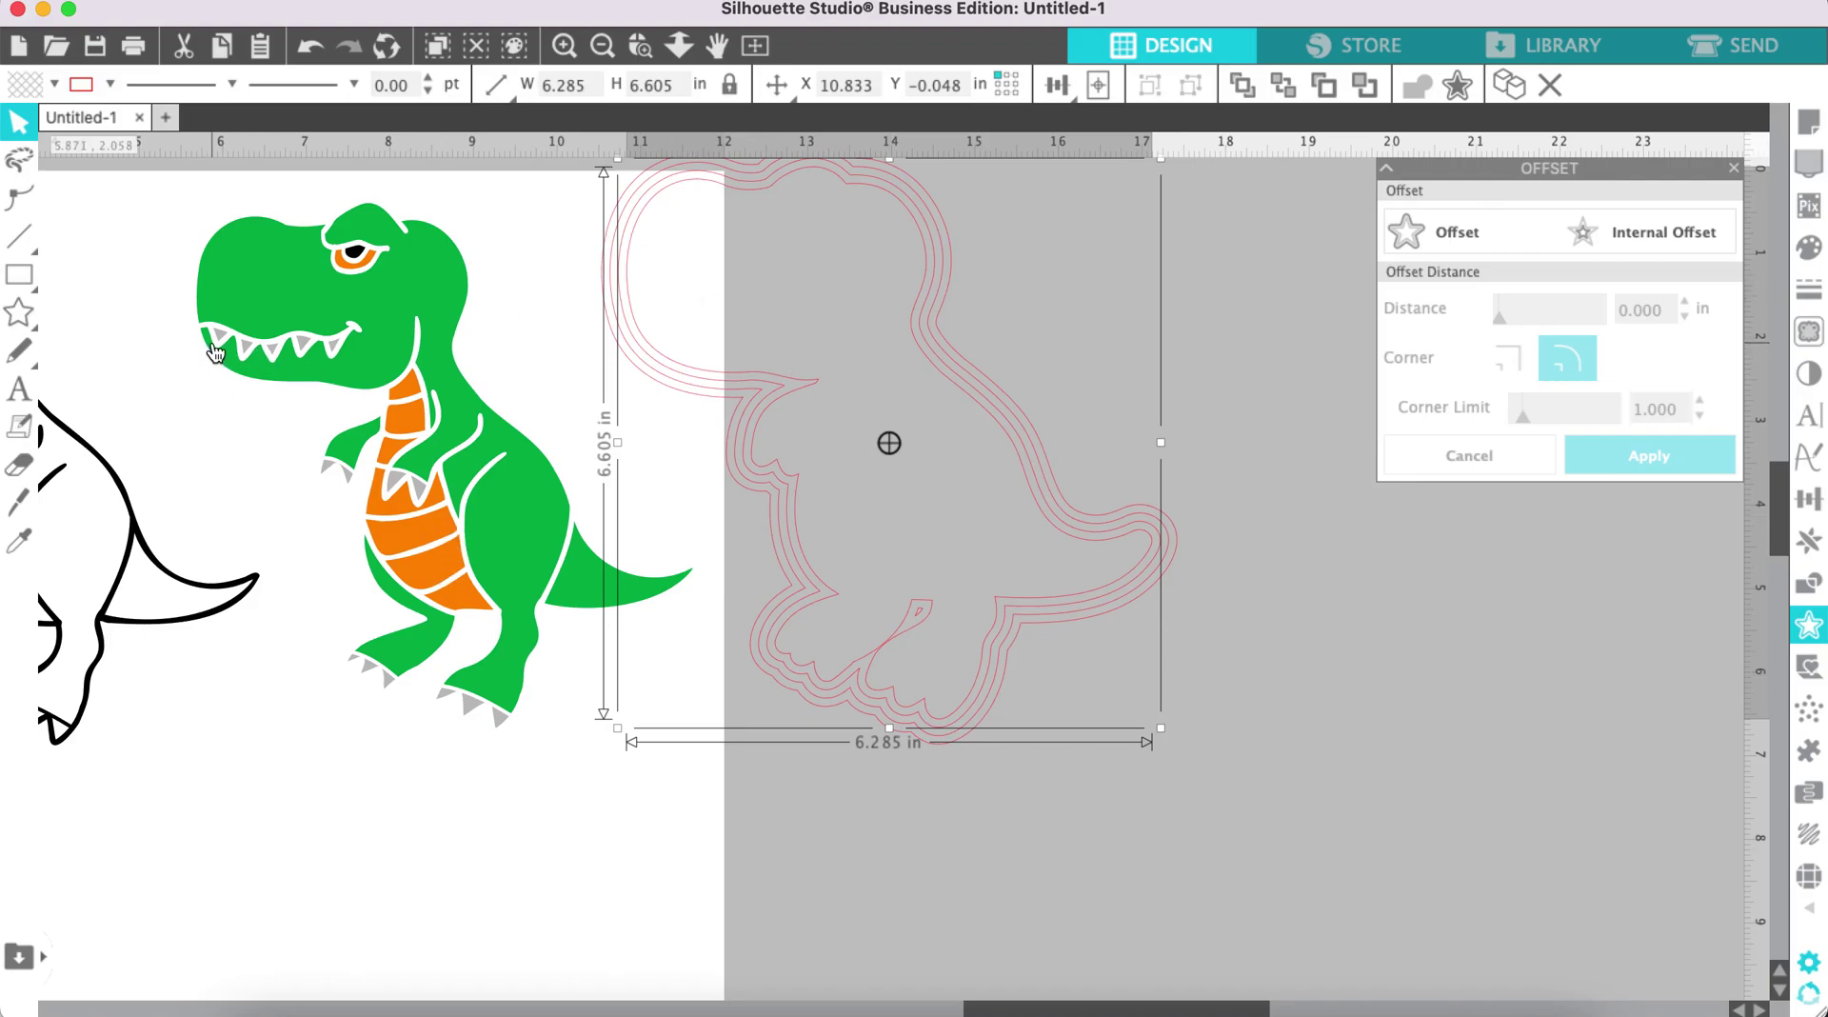
click(1734, 169)
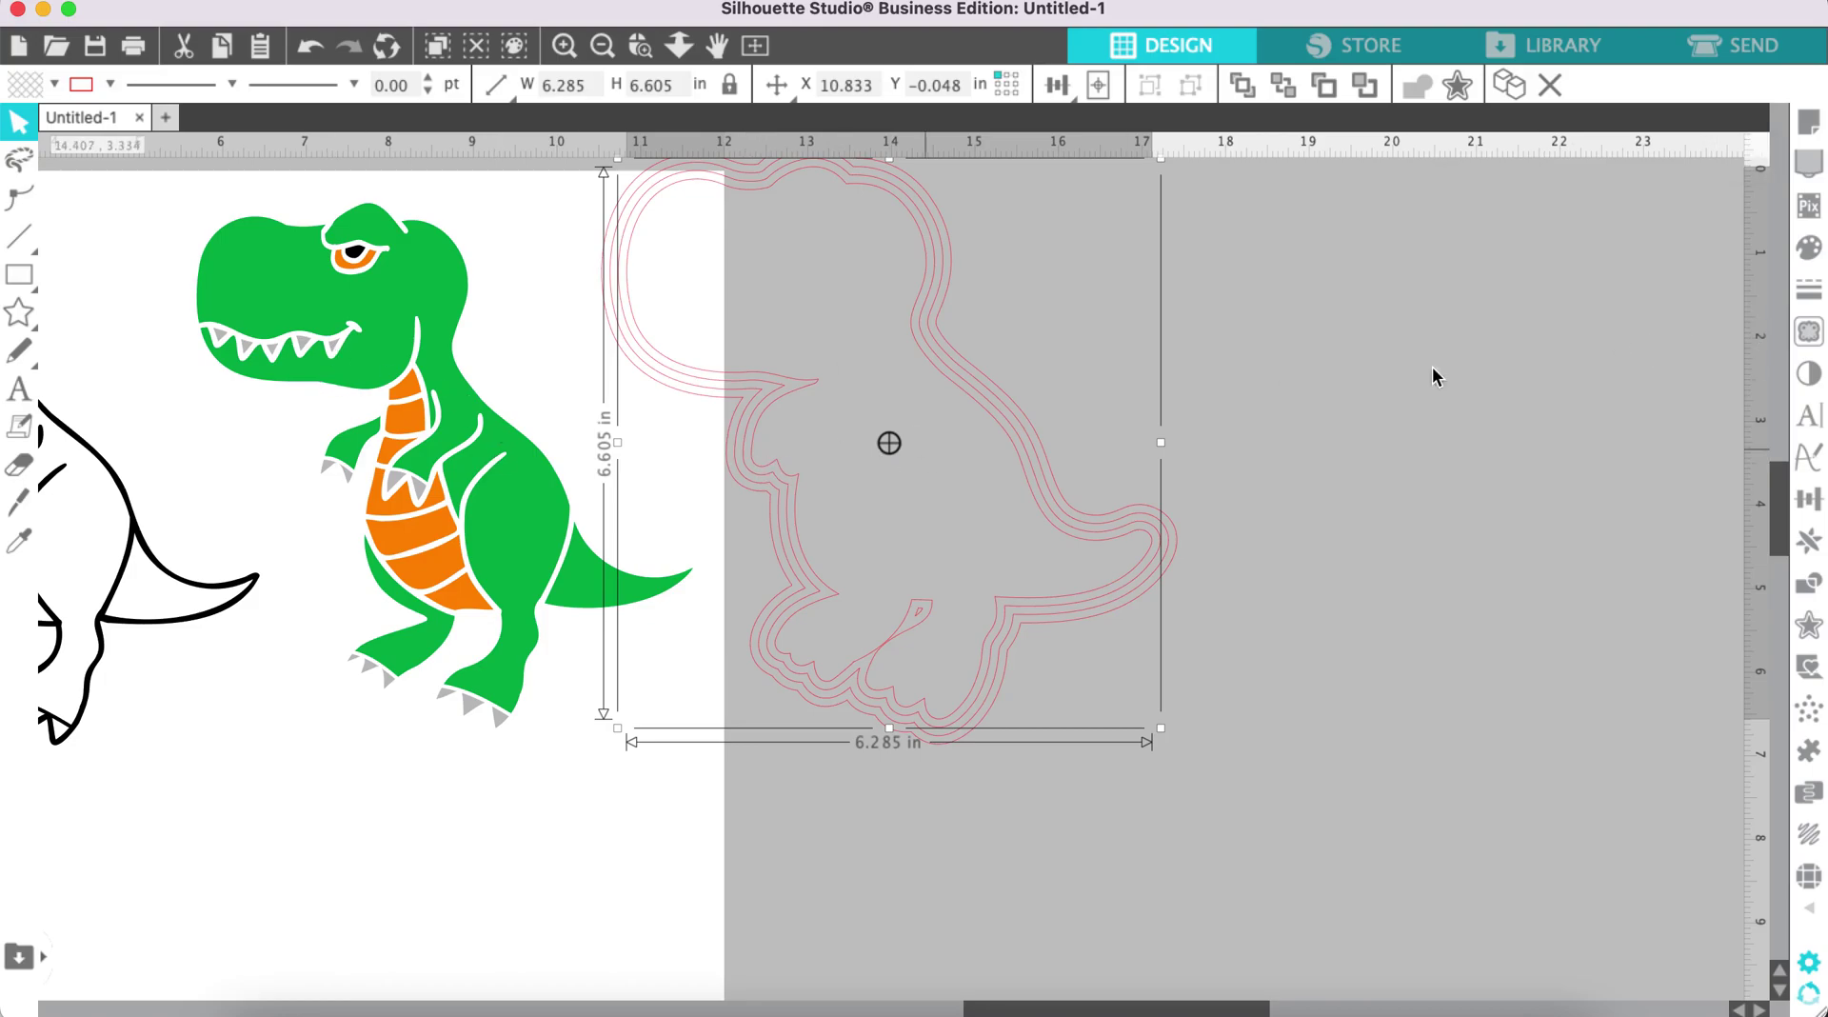
click(1808, 250)
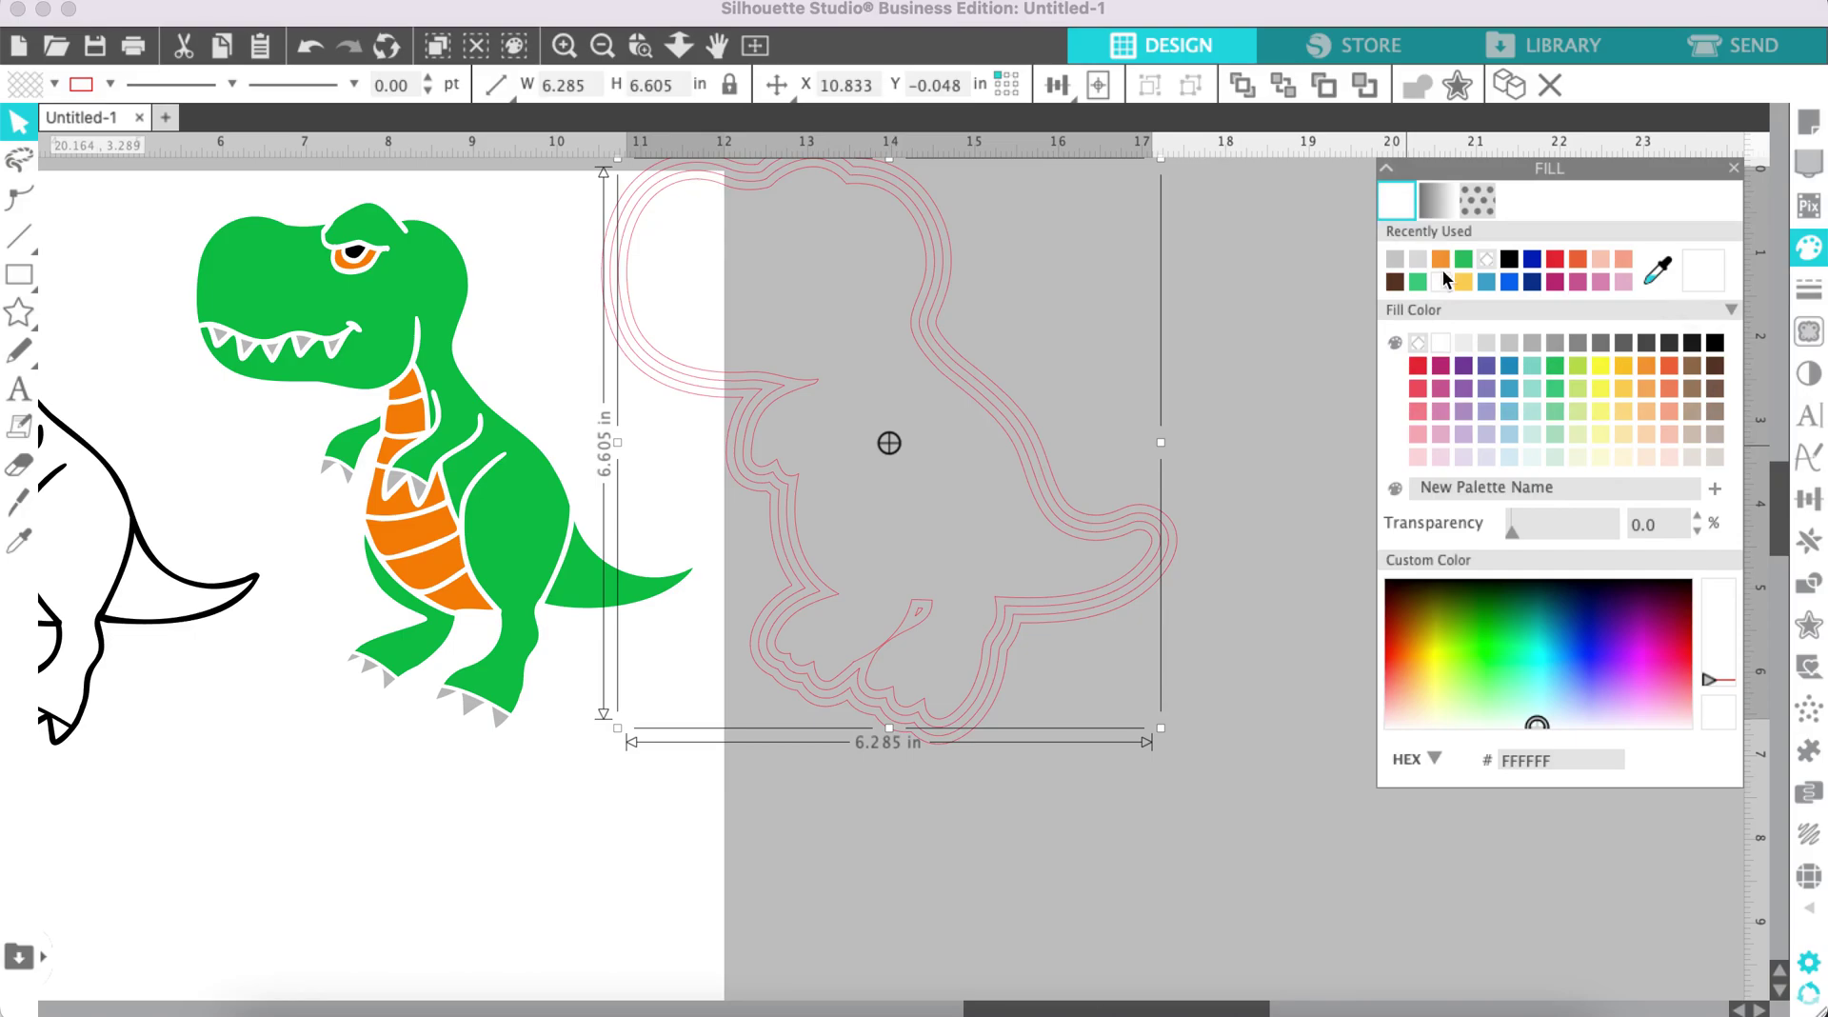
click(1396, 257)
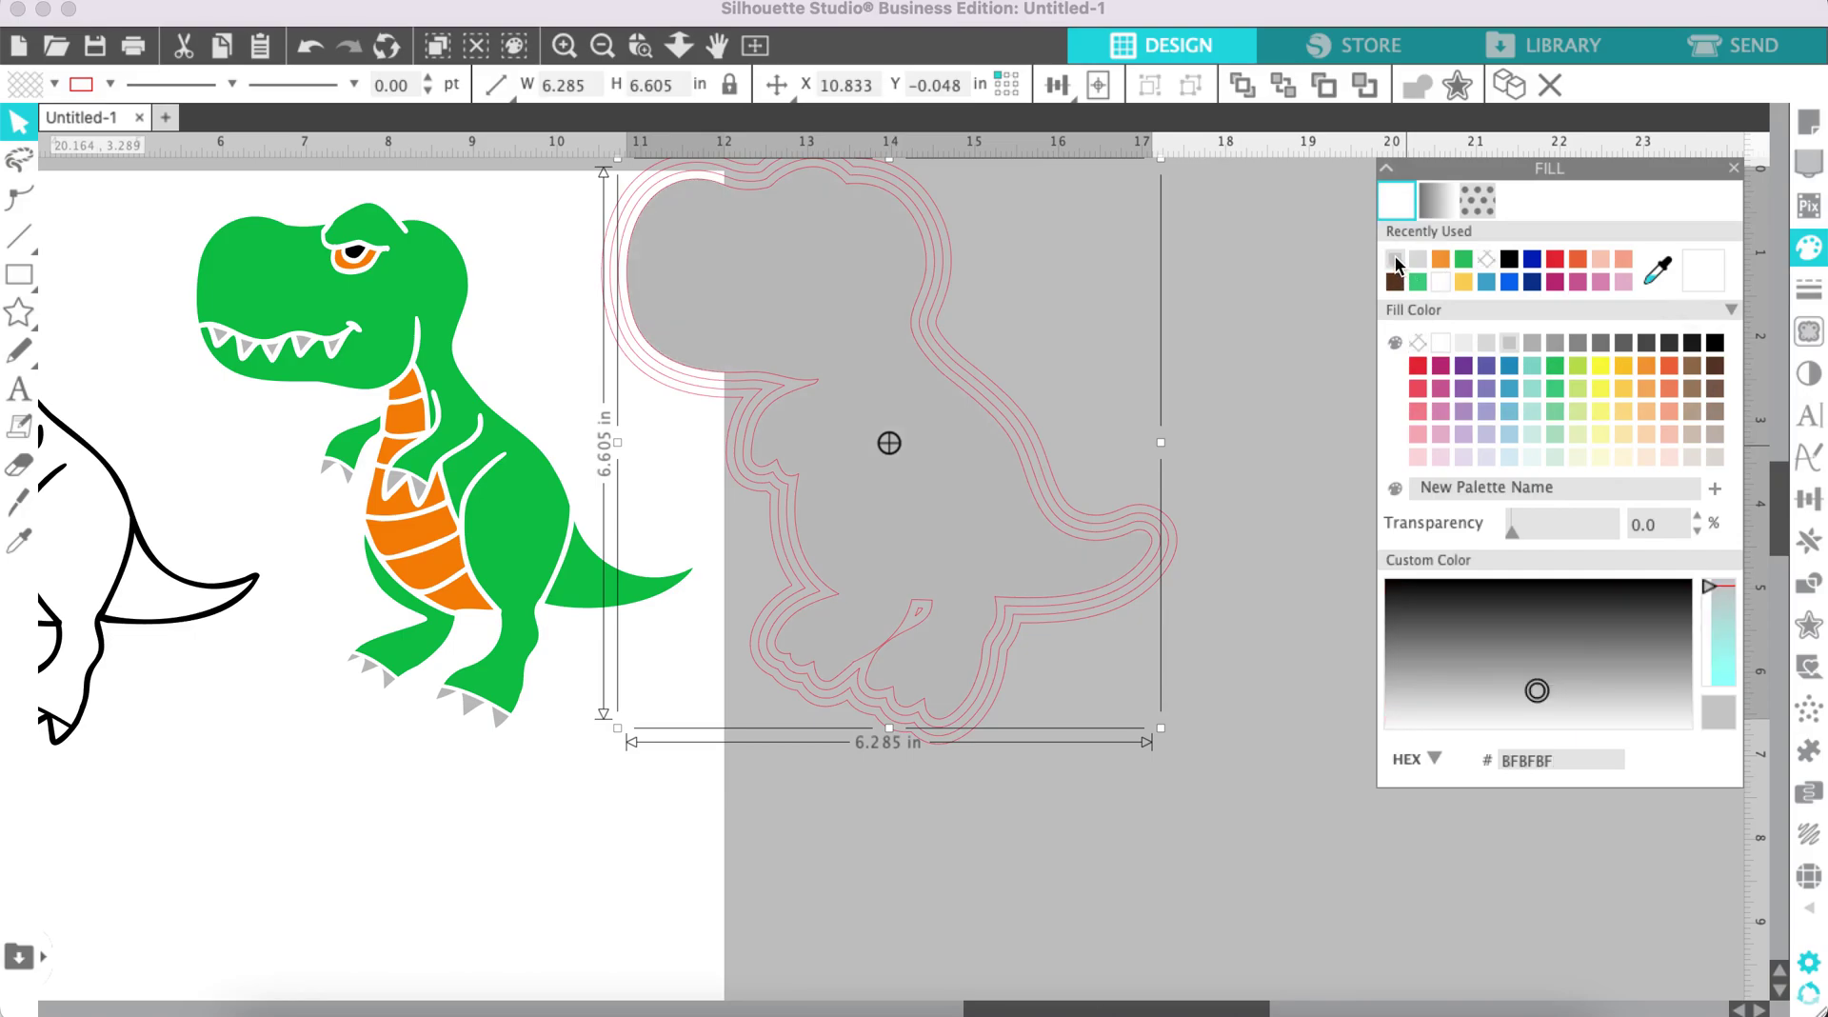
Step: Fill the second offset outline with orange F68E27 and the third with black 000000
click(677, 380)
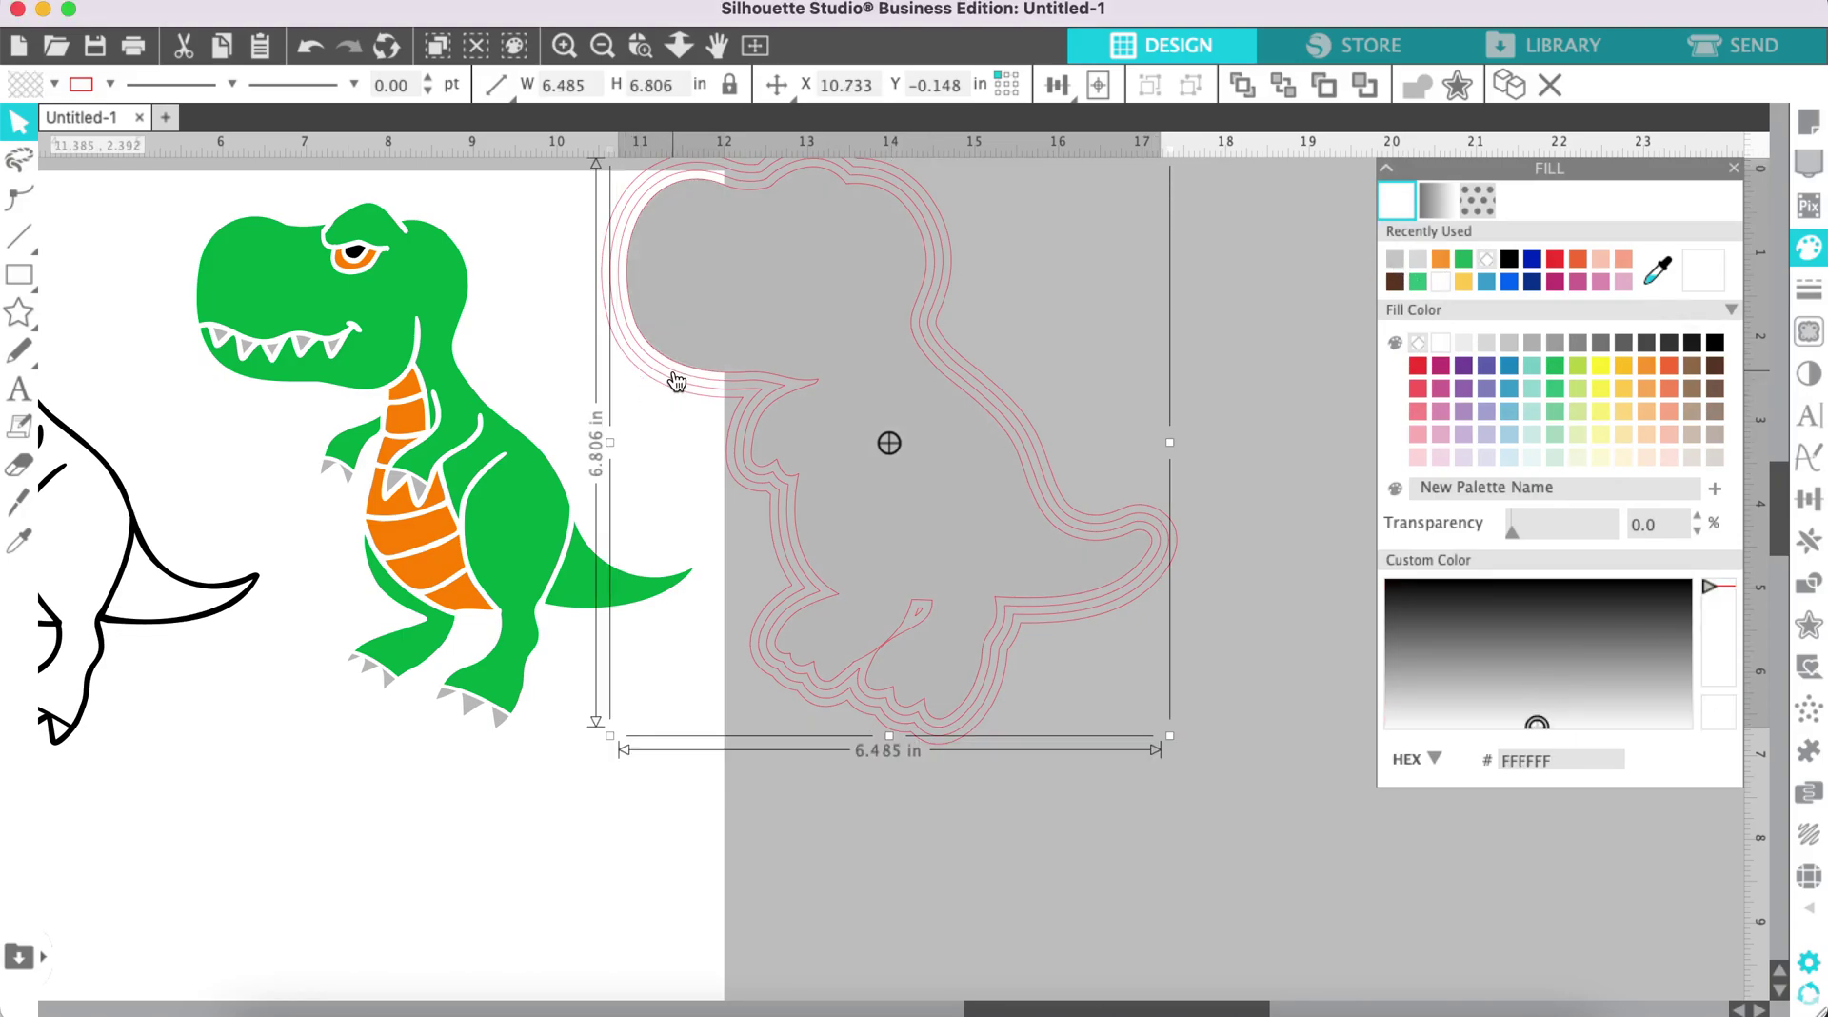
click(1441, 258)
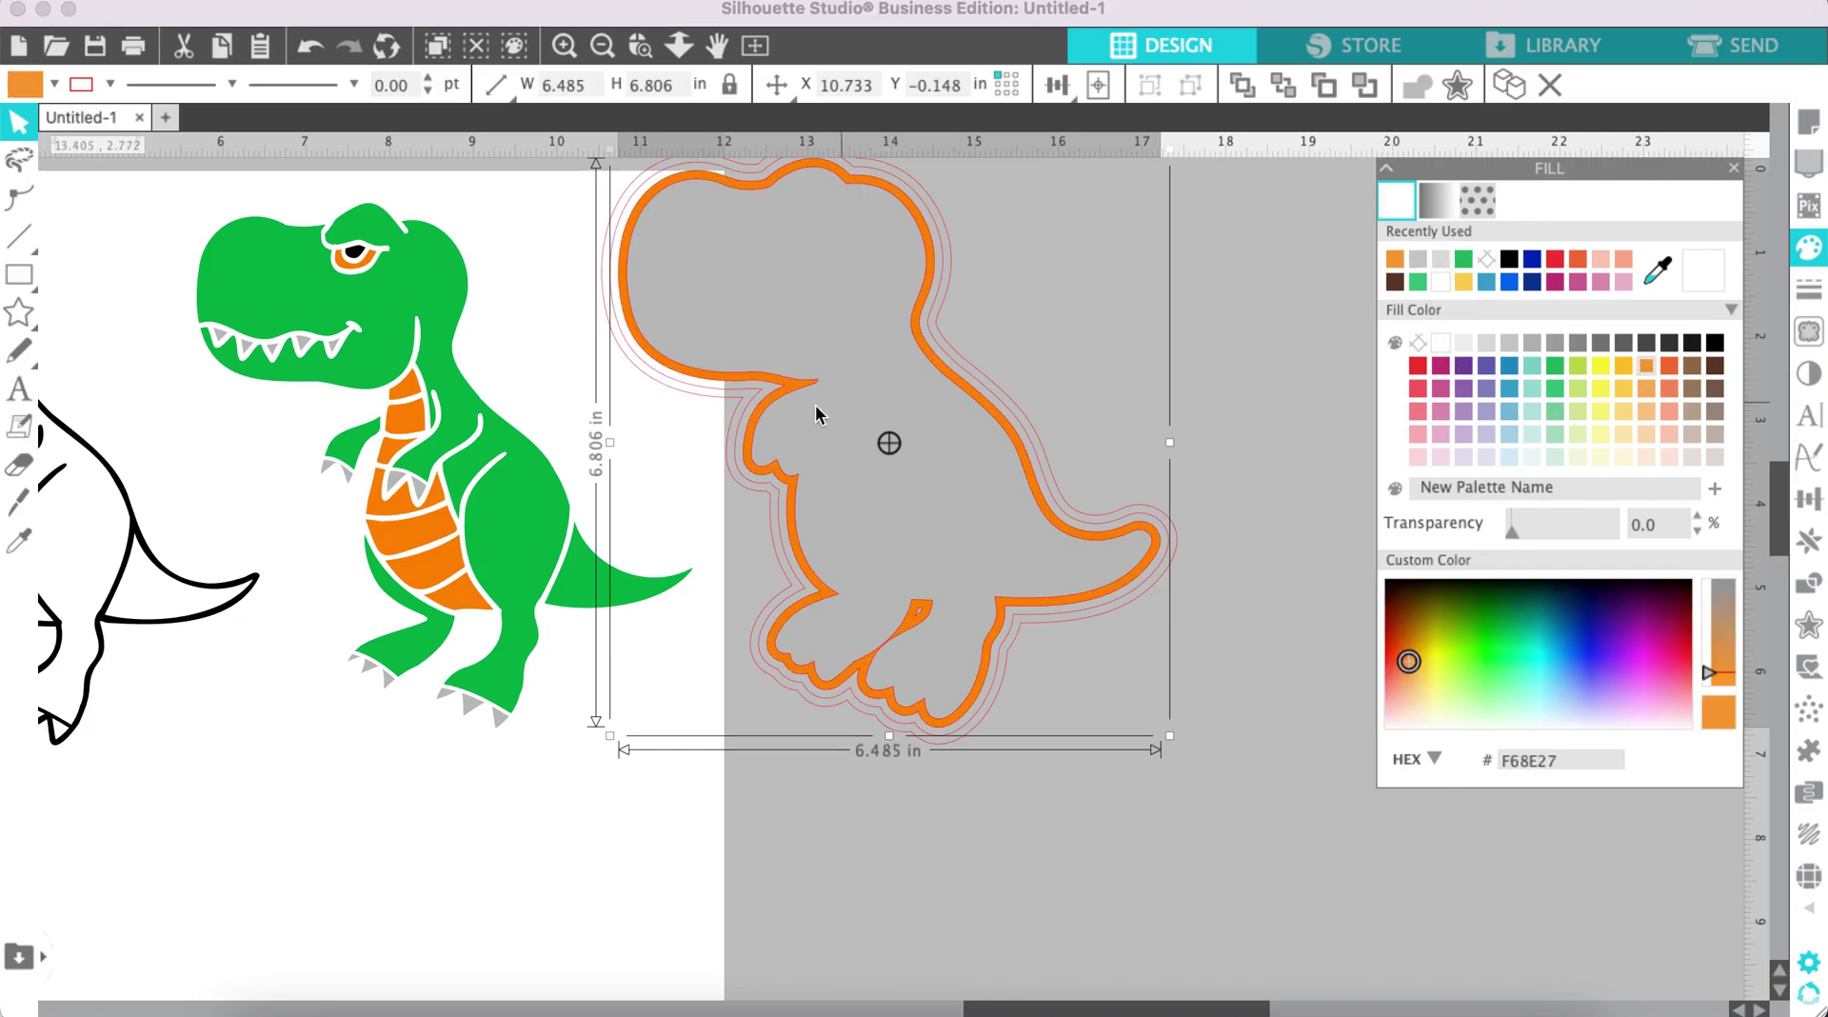
click(710, 395)
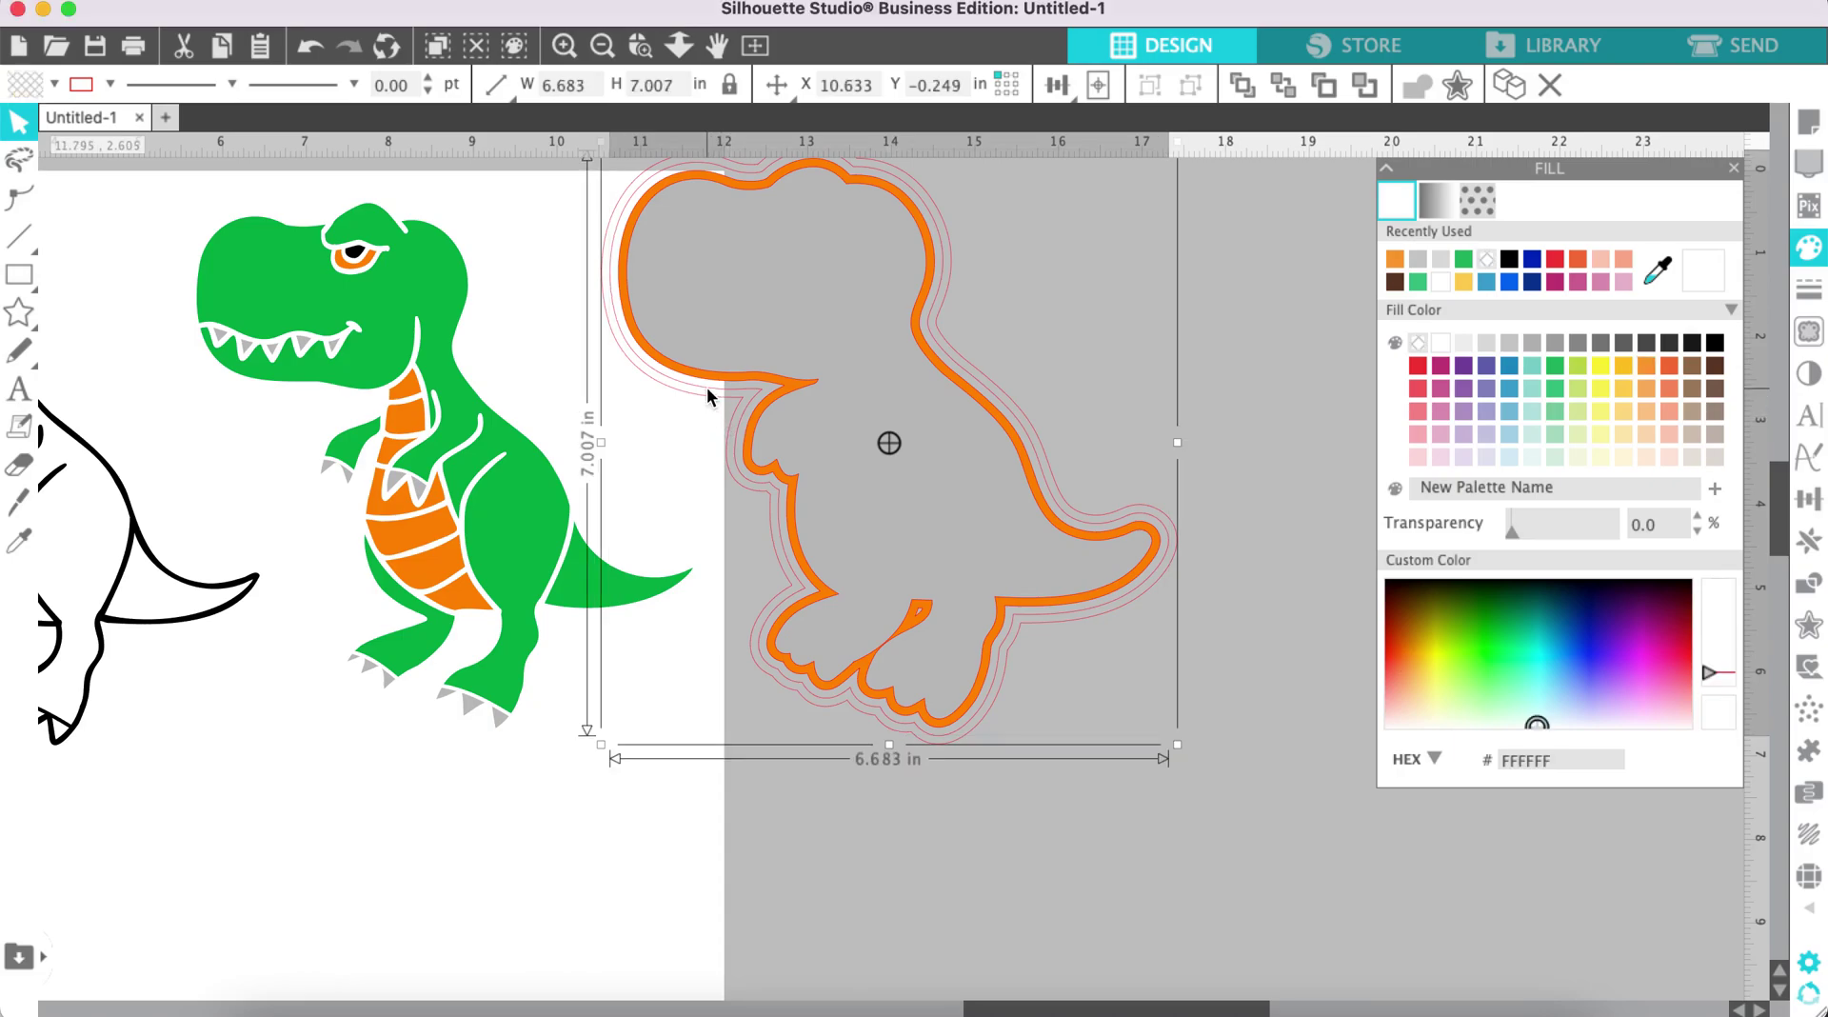
click(1511, 259)
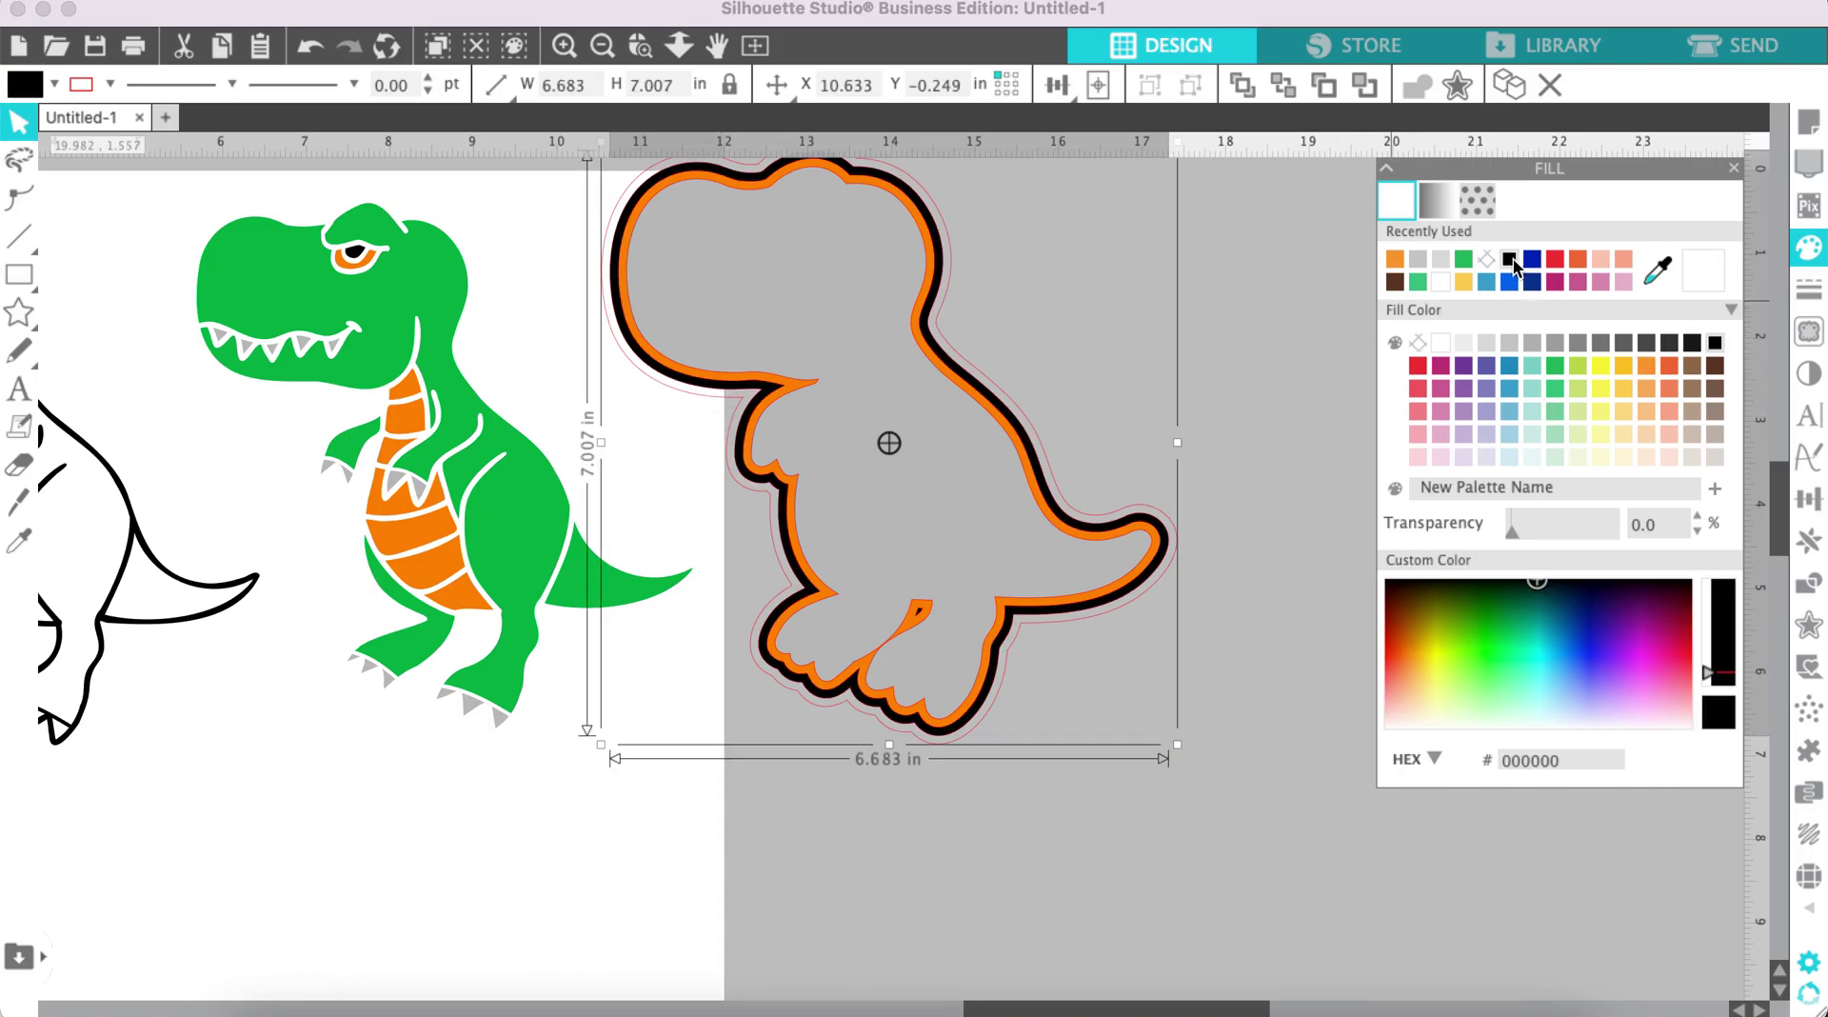
Step: Fill the outermost offset outline with green 22A954
click(682, 404)
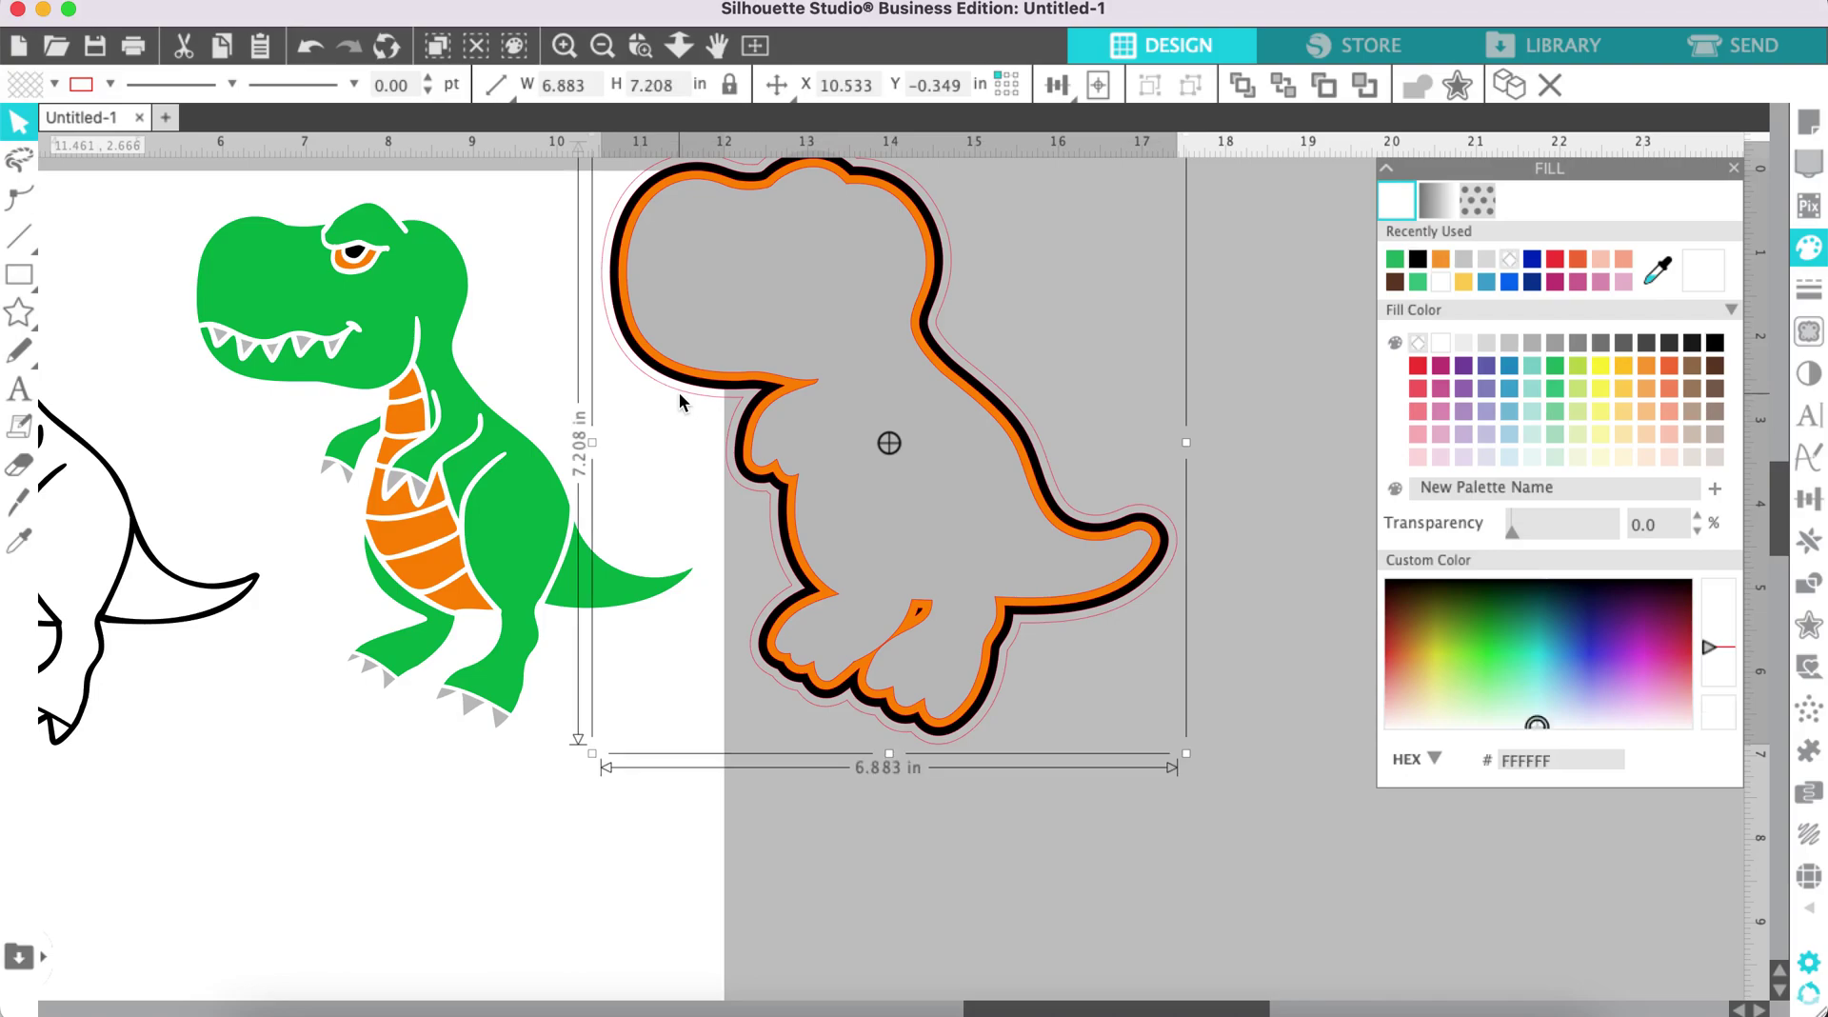
click(1392, 259)
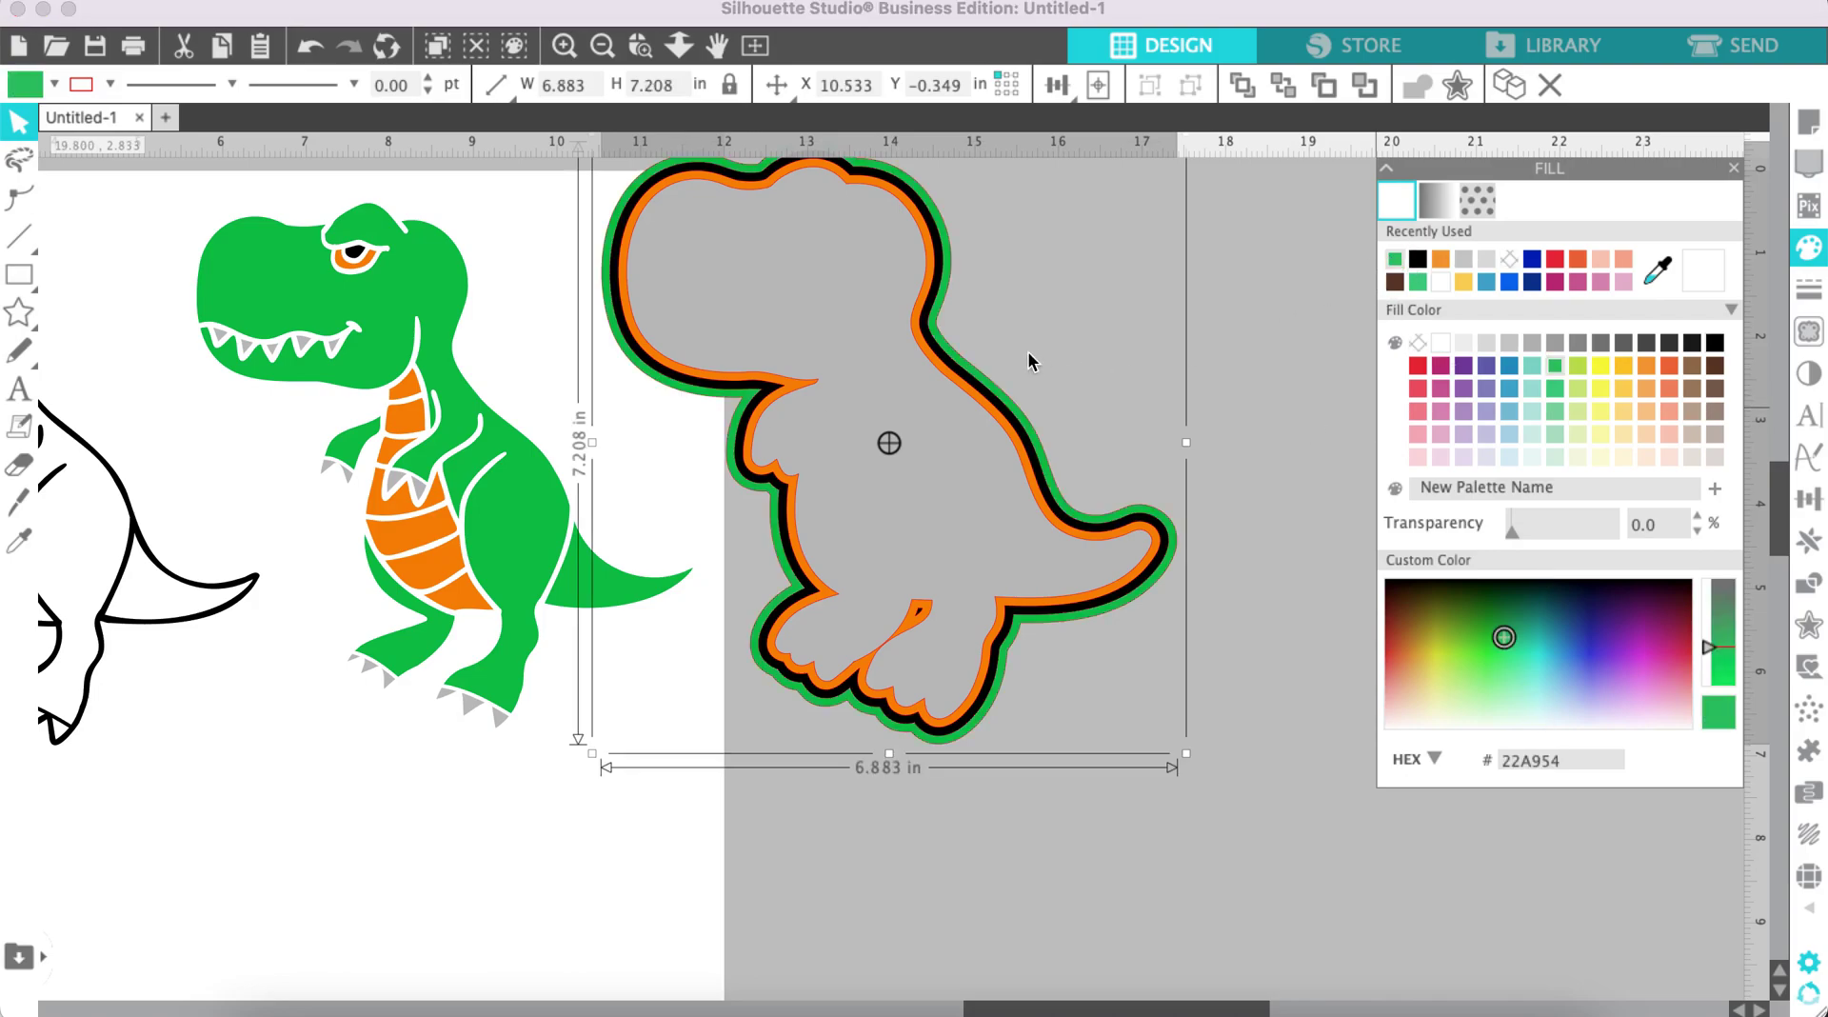
click(1196, 729)
Step: Select all four offset layers together and set their line color to transparent
drag(1173, 817, 779, 187)
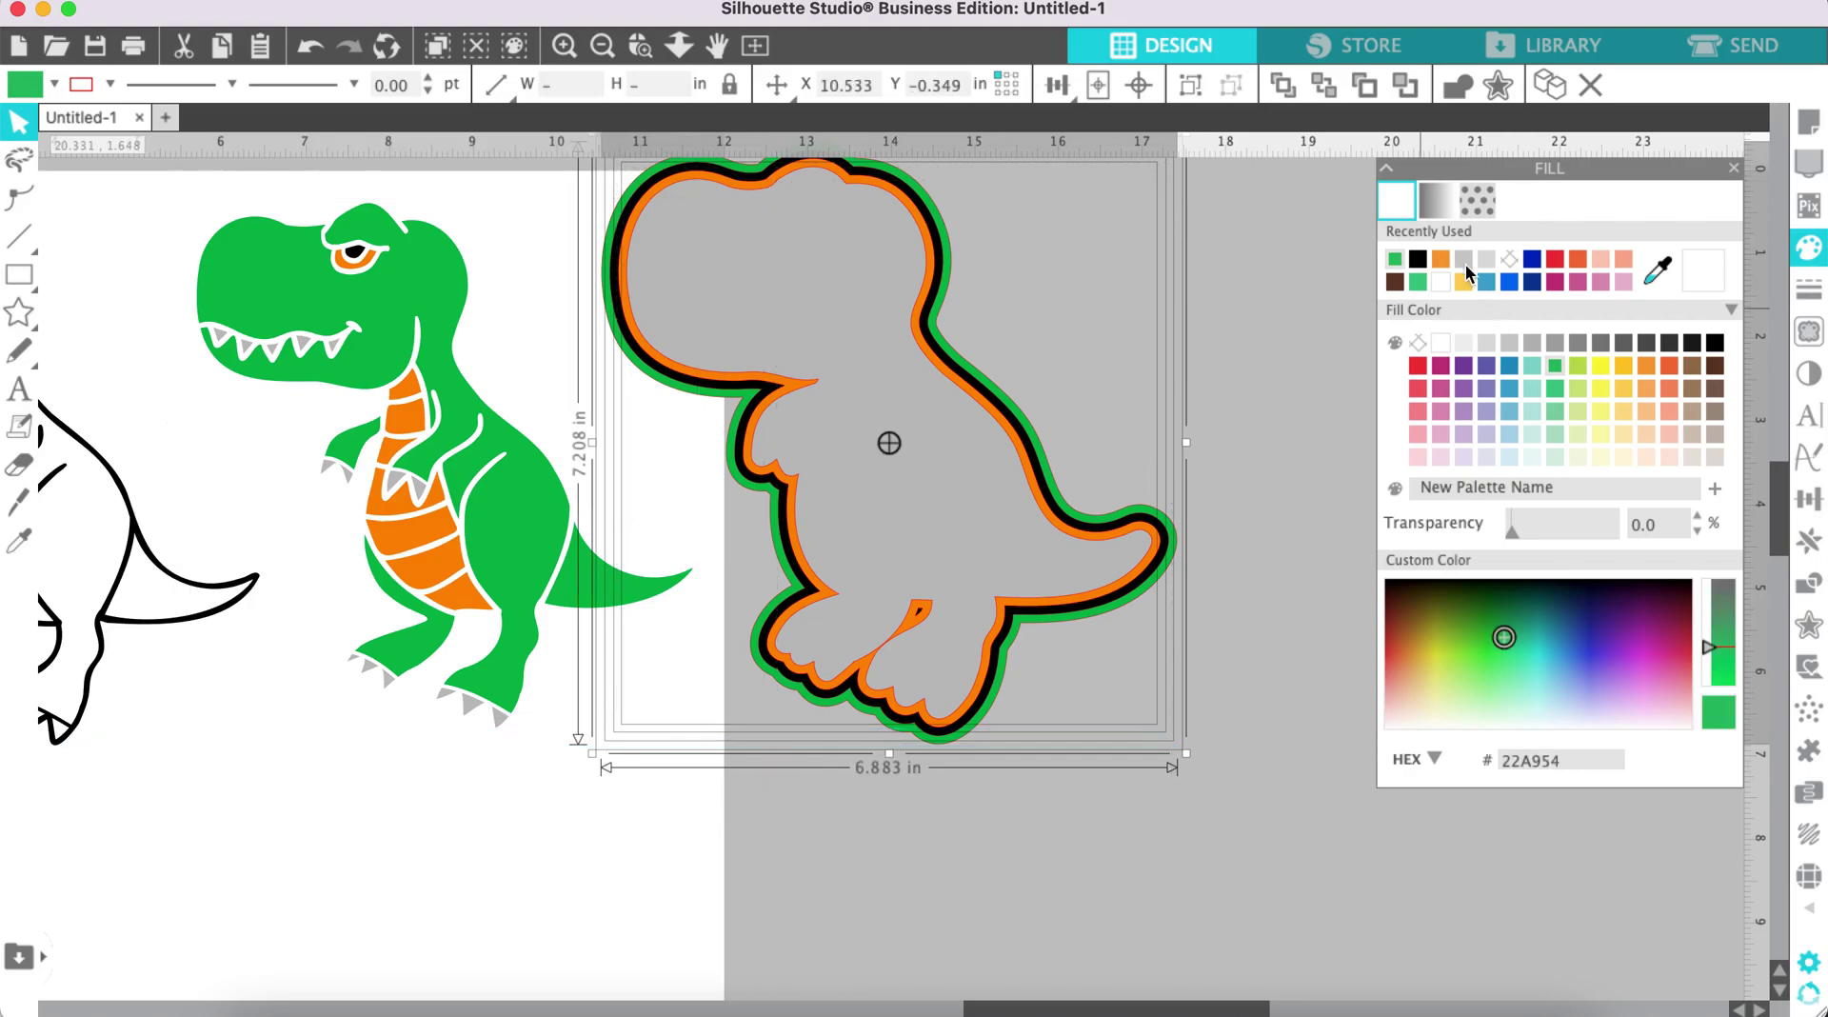
click(1798, 301)
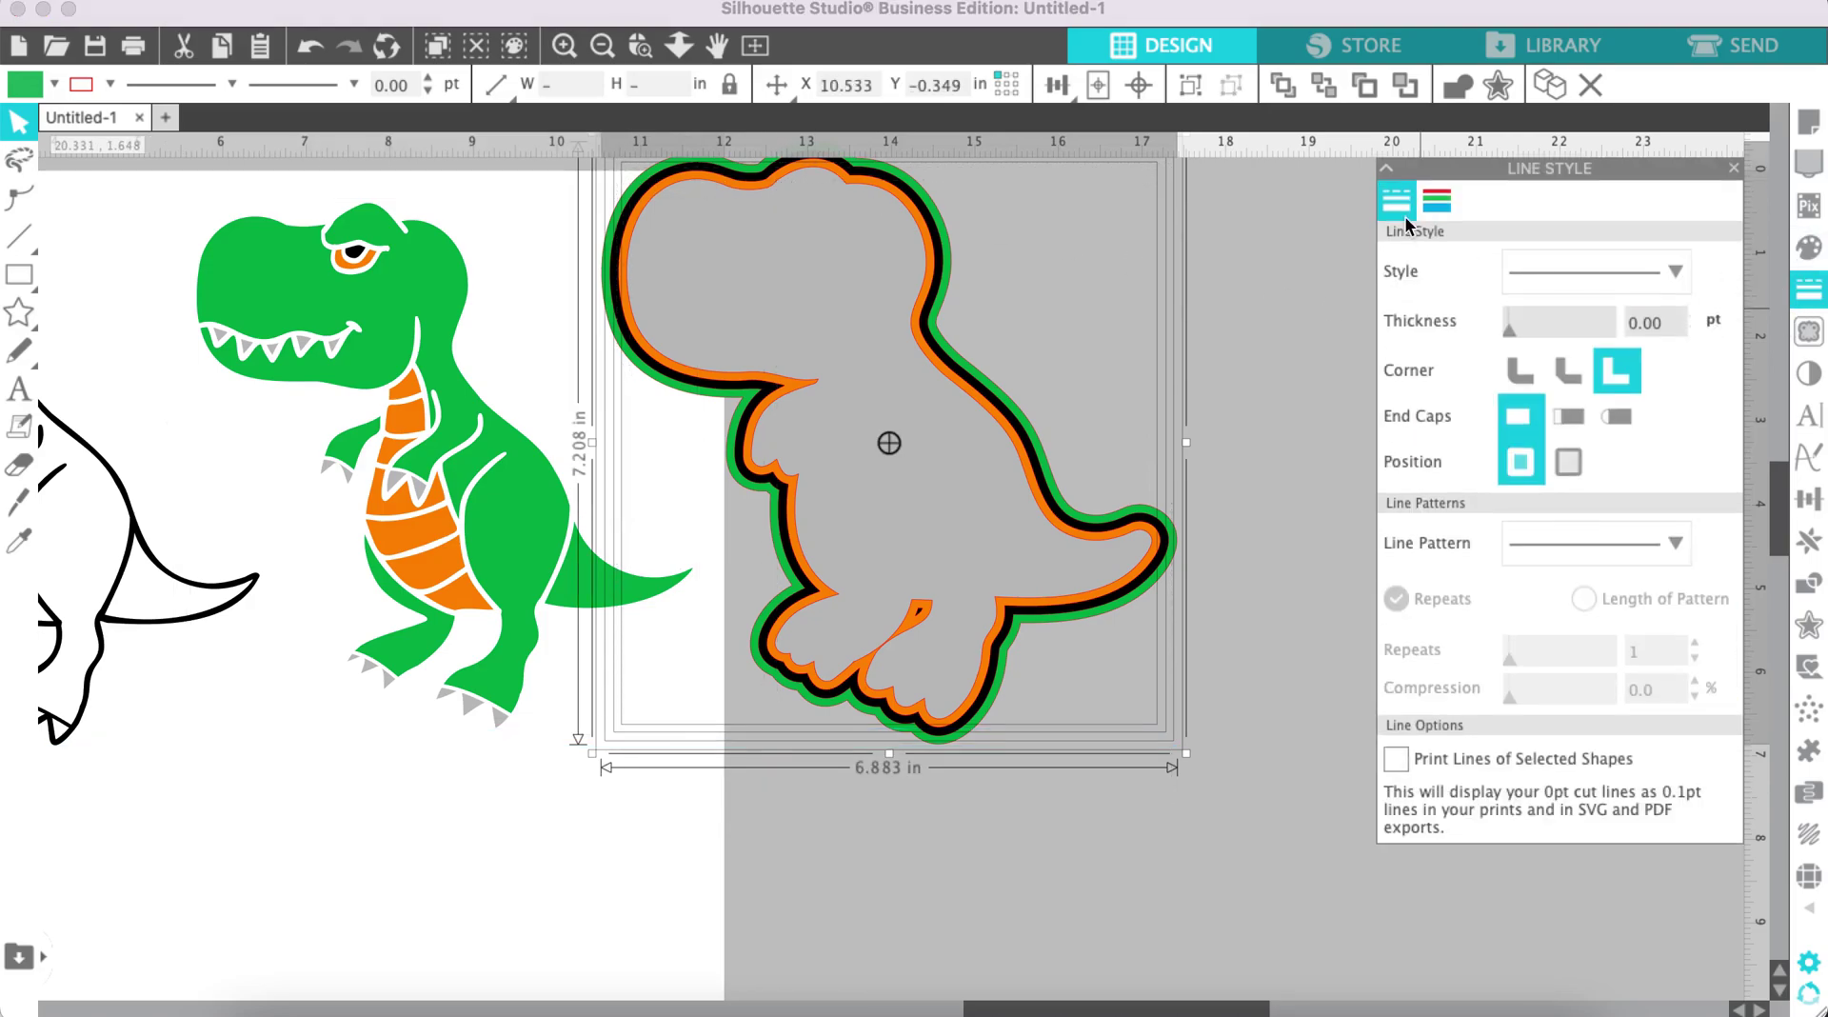
click(1437, 201)
click(1512, 265)
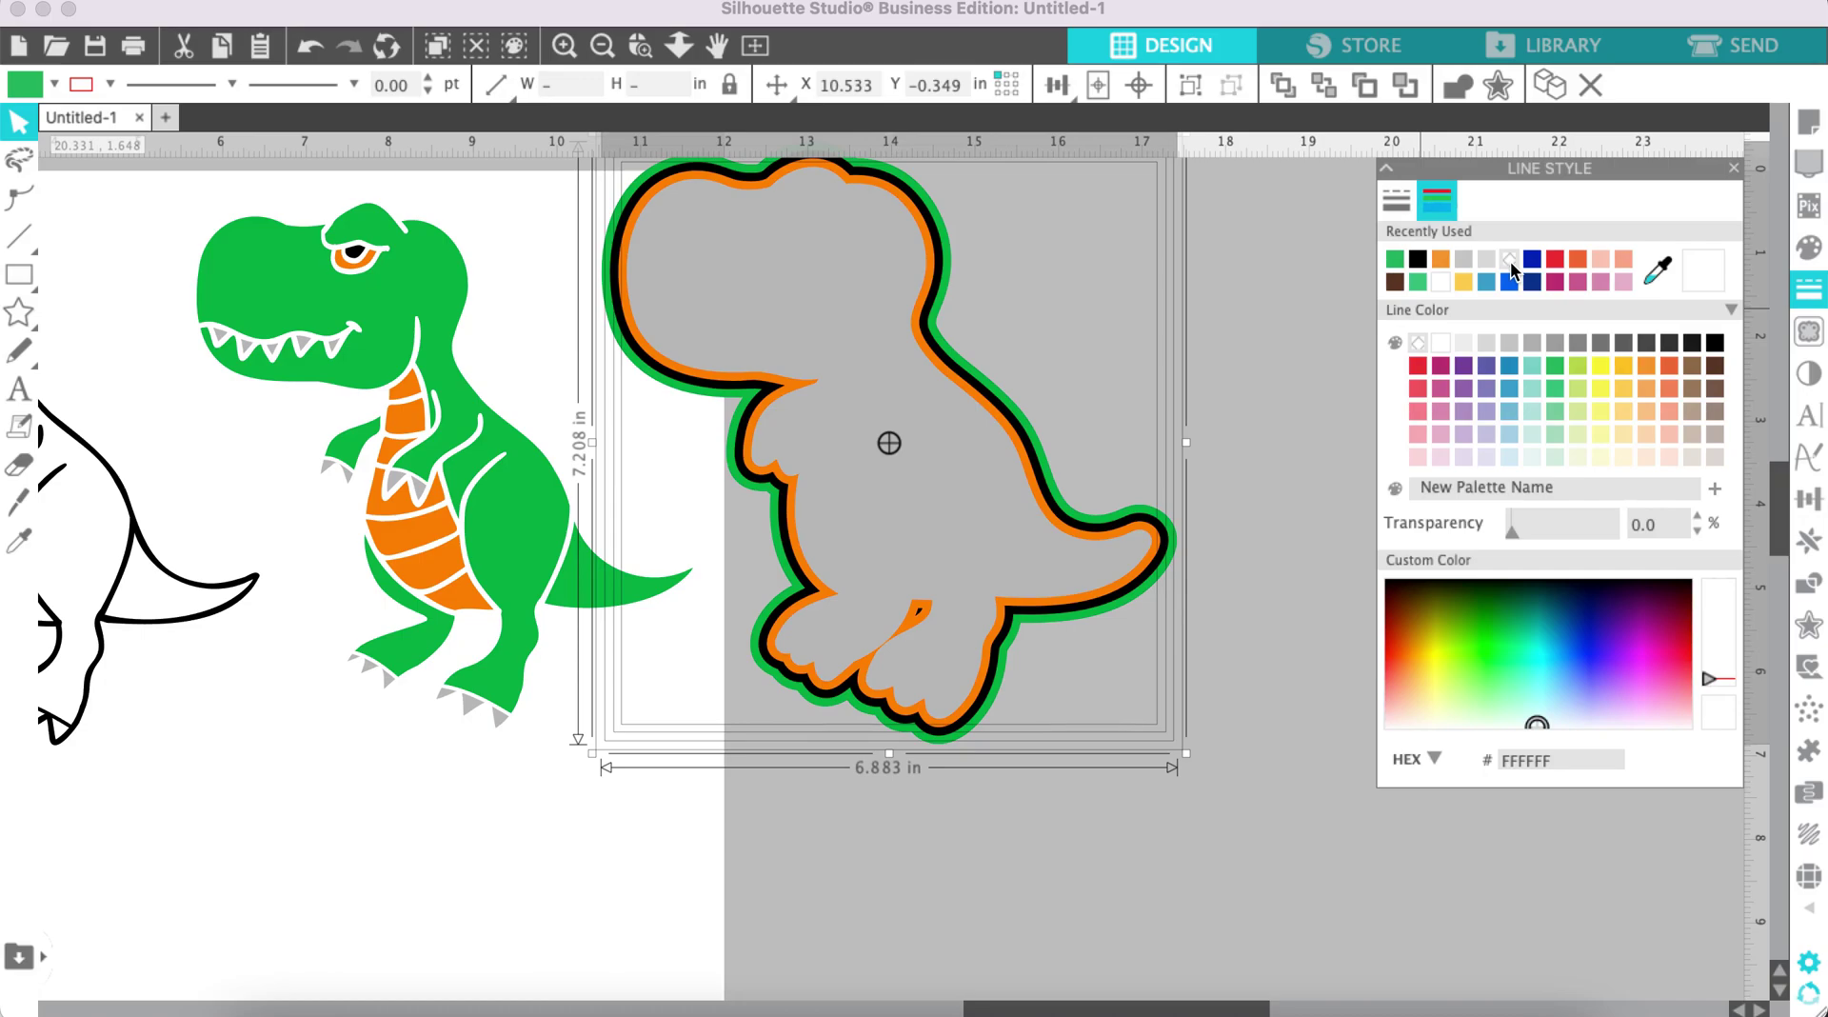
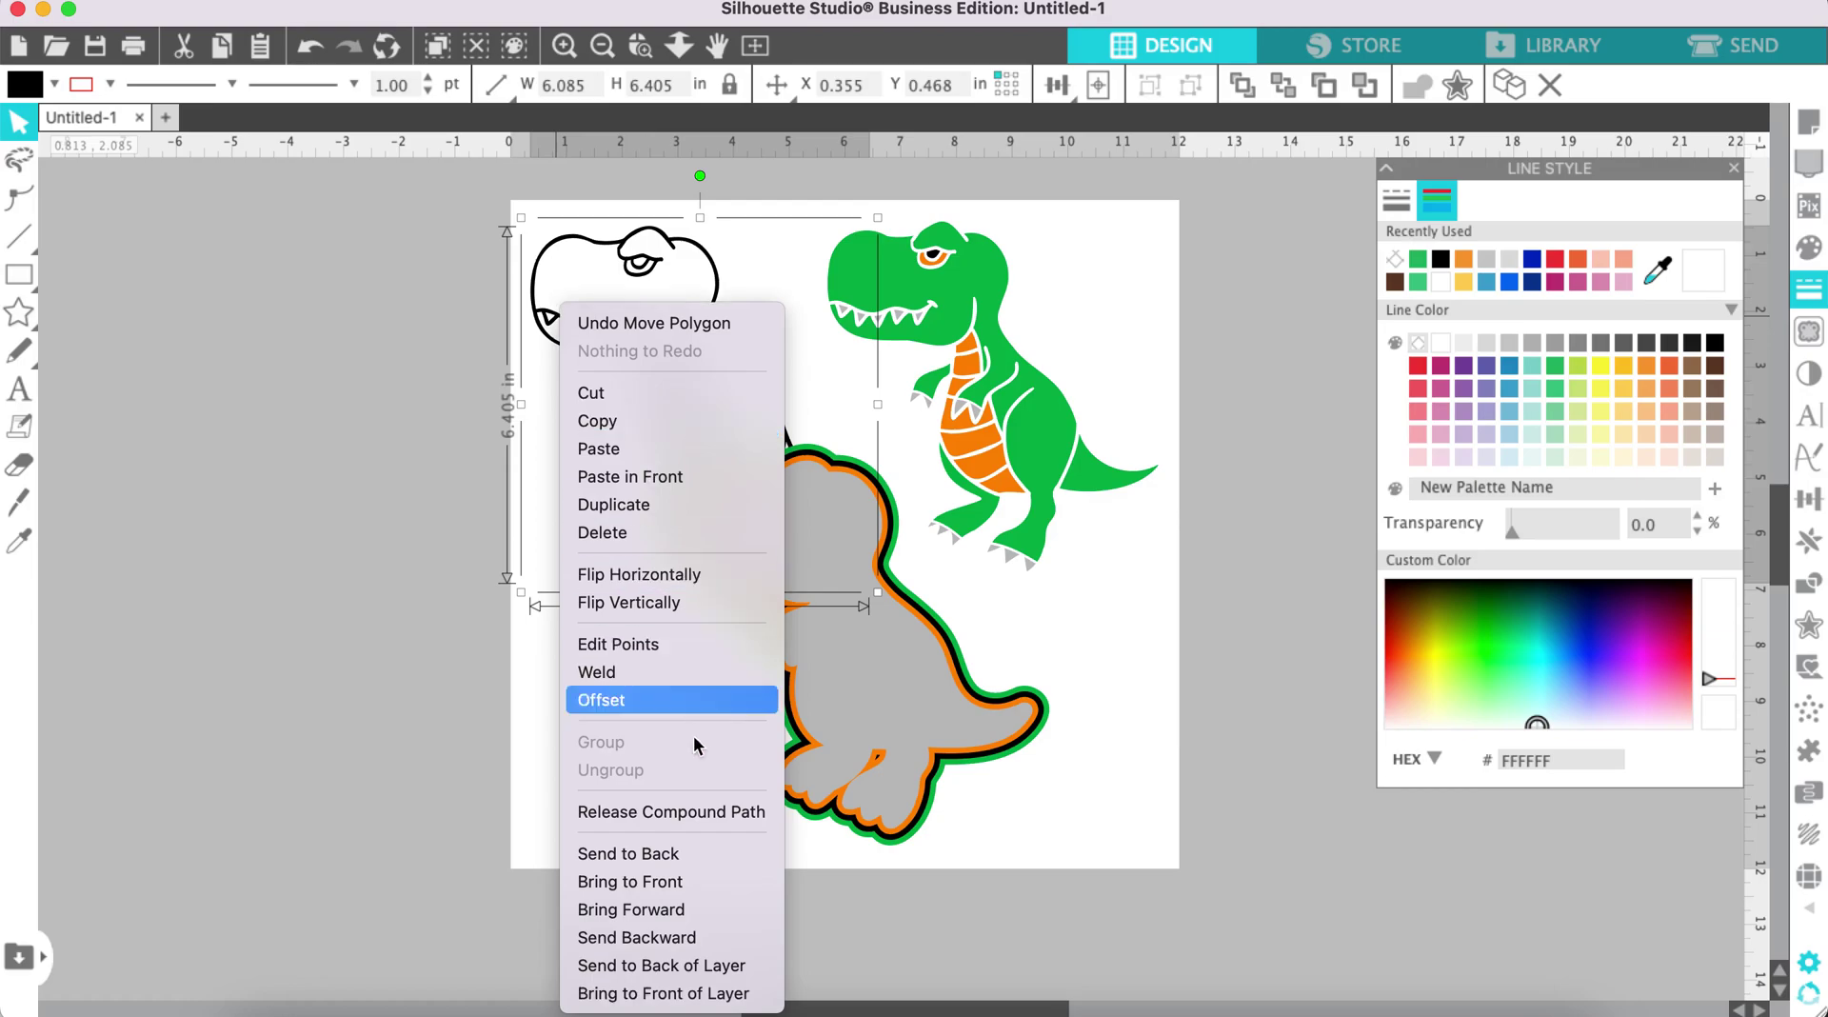
Step: Bring the black dinosaur outline to the front and position it over the coloured offset layers
click(666, 888)
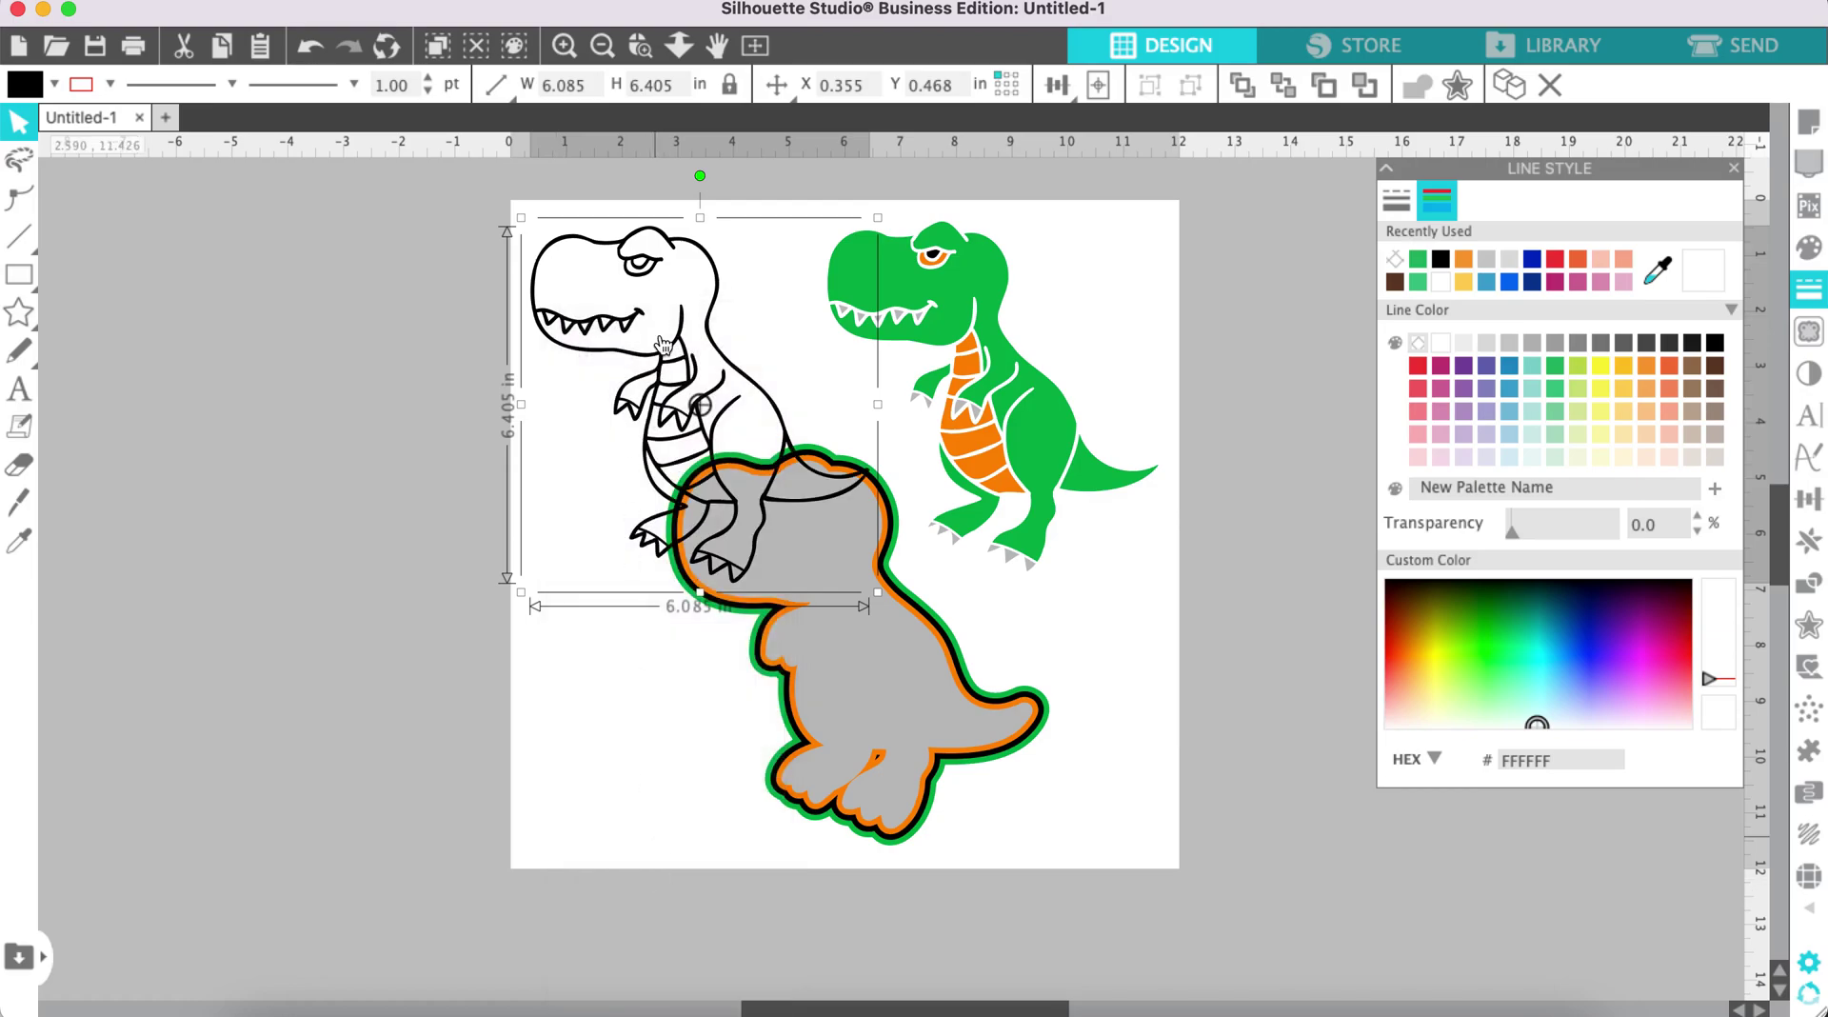
drag(640, 356, 685, 515)
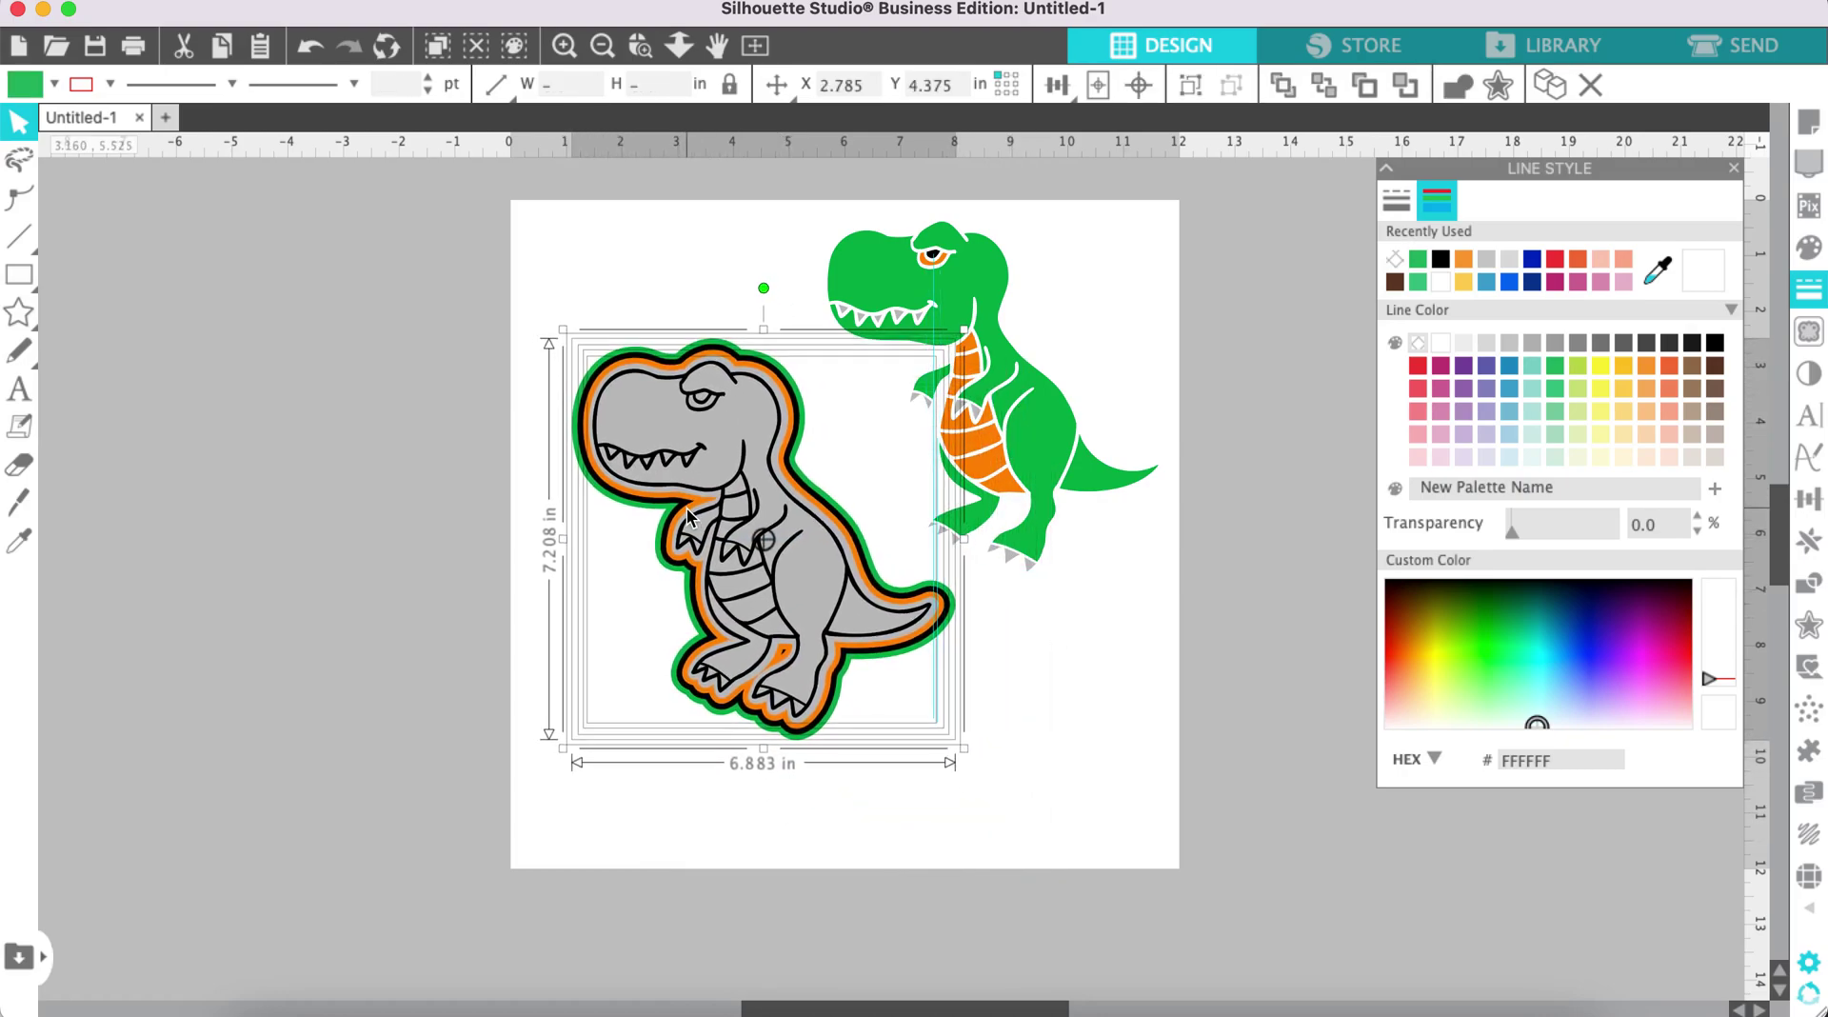
click(470, 630)
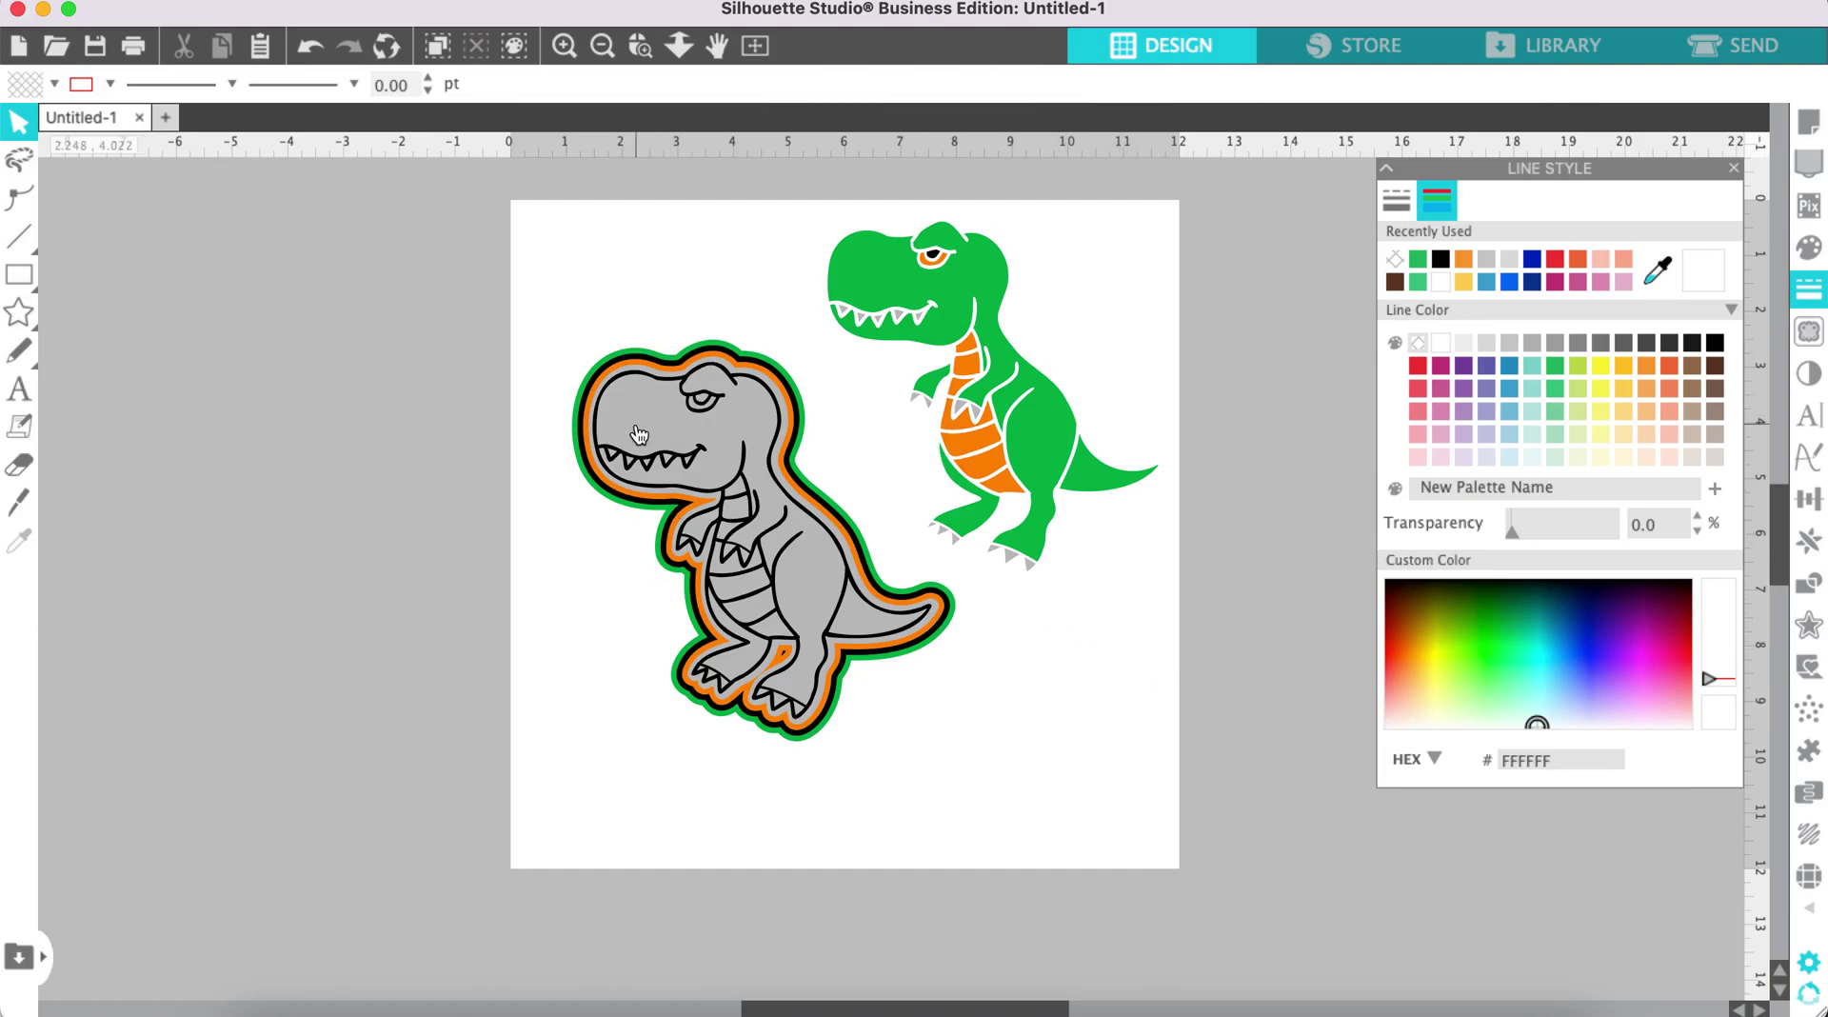
Step: Delete the grey teeth and claws layer and place a duplicate of the remaining coloured dinosaur pieces below the original
click(843, 319)
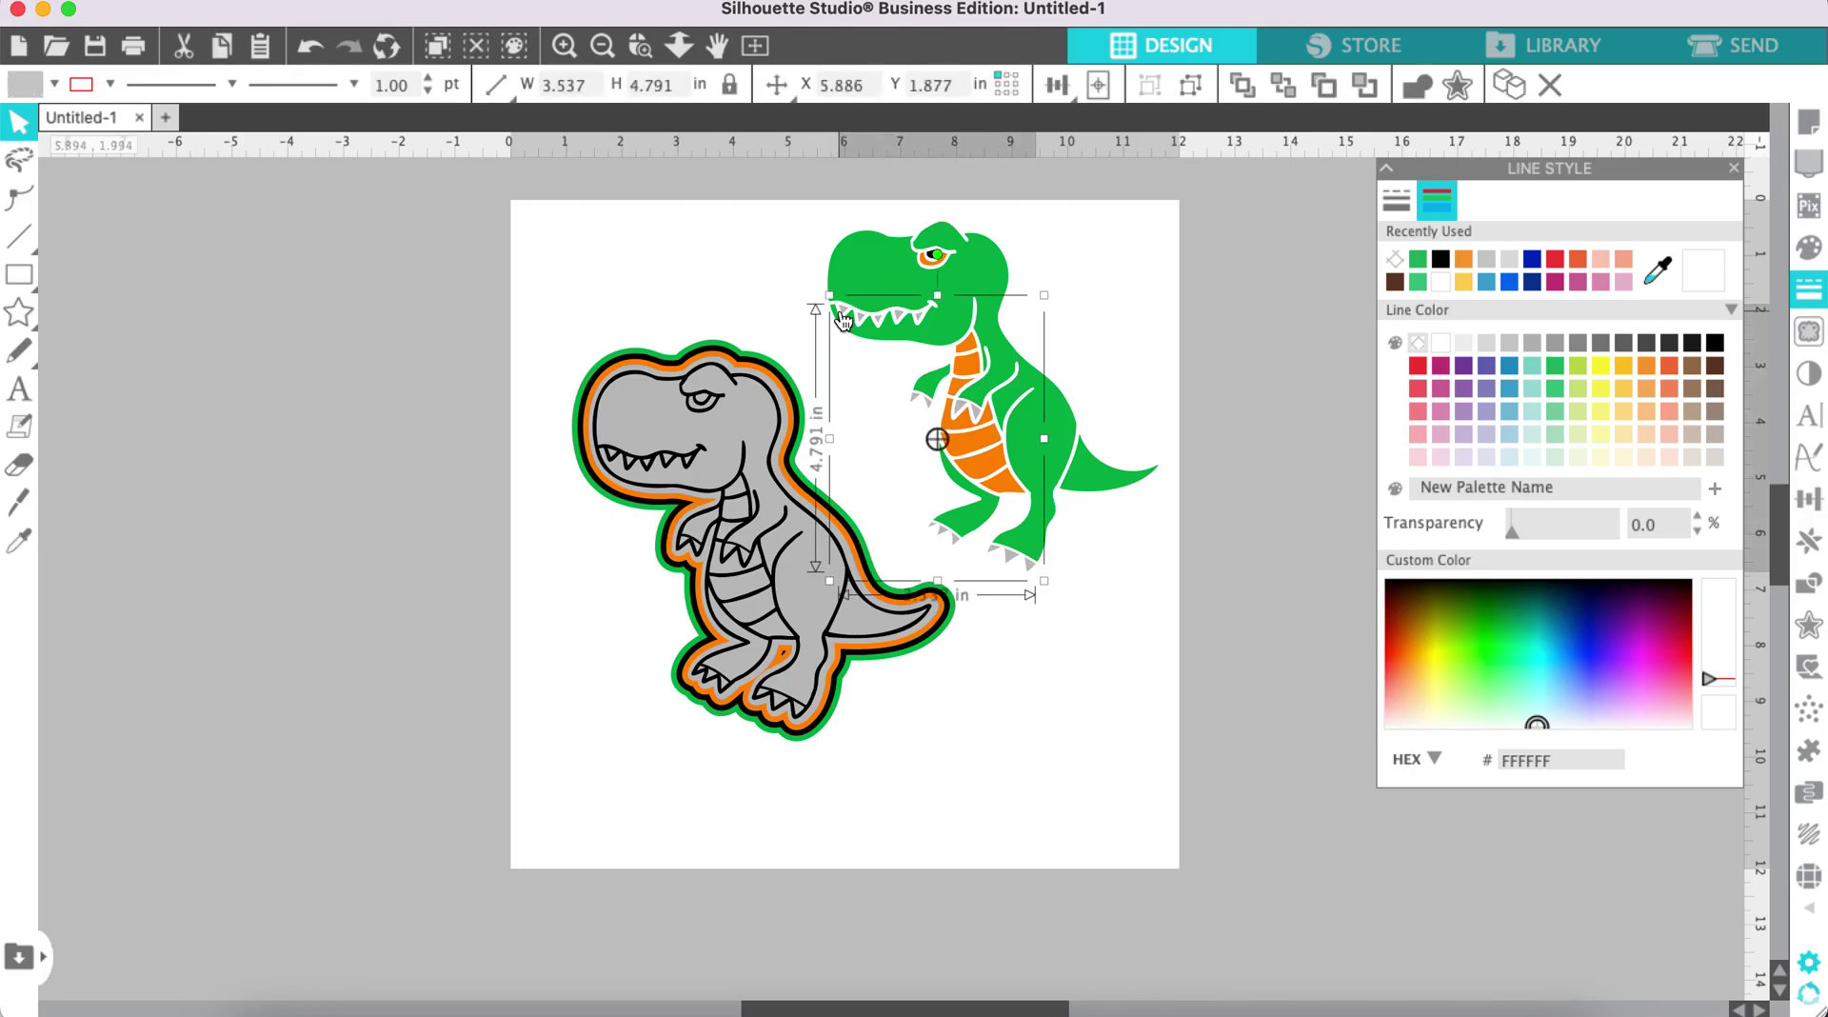
key(Escape)
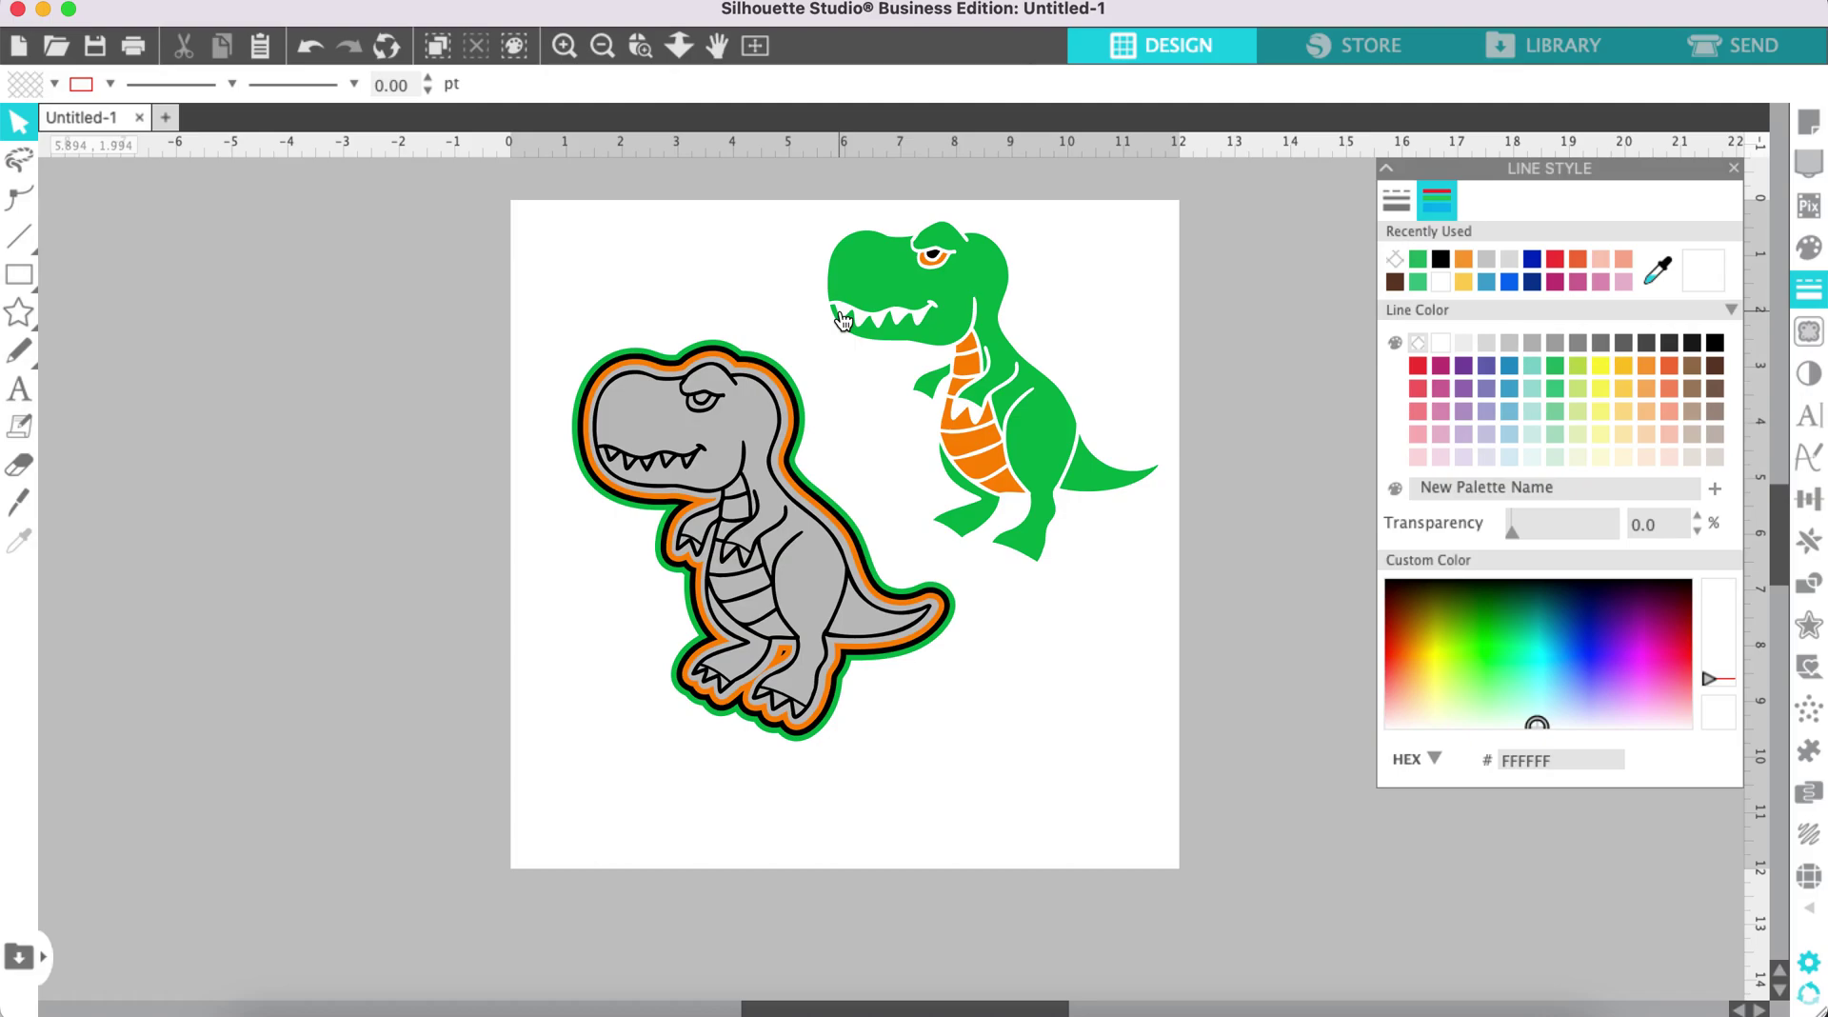
click(948, 232)
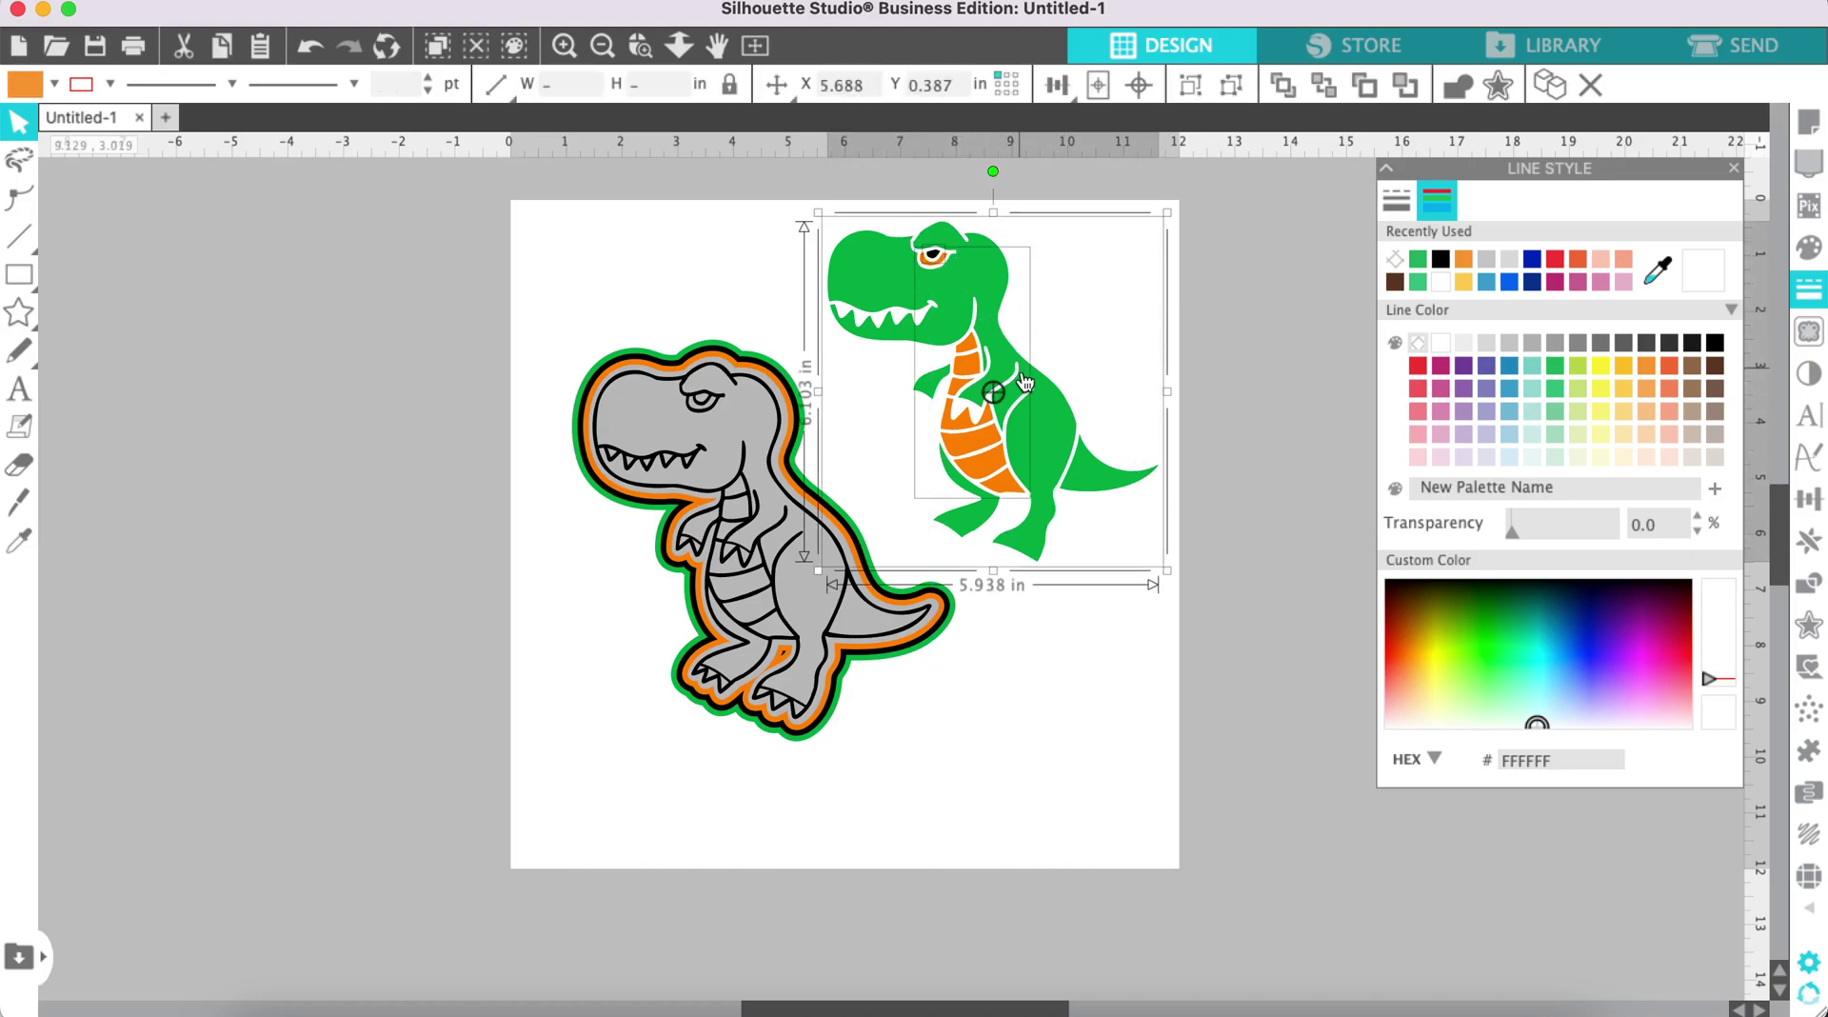
drag(1025, 387, 1177, 781)
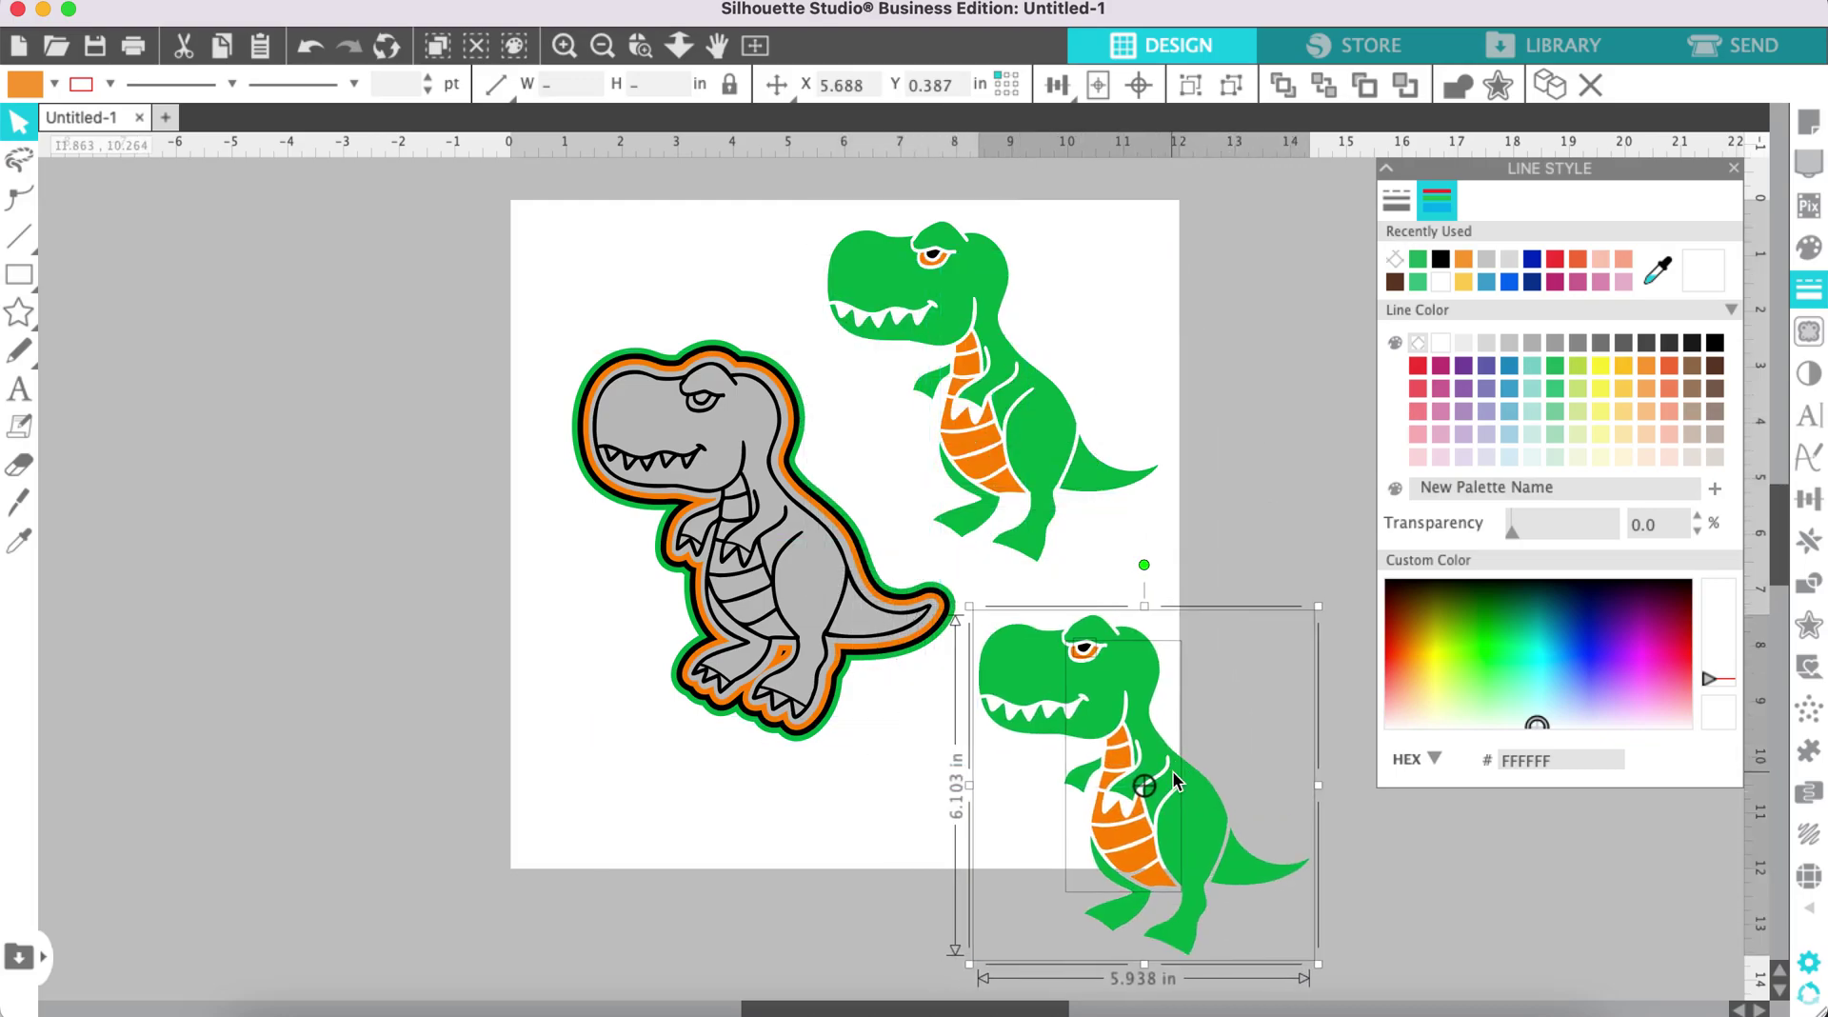
Step: Group the duplicated green, orange and black pieces and make them one compound path
drag(1393, 936, 971, 631)
right_click(1085, 650)
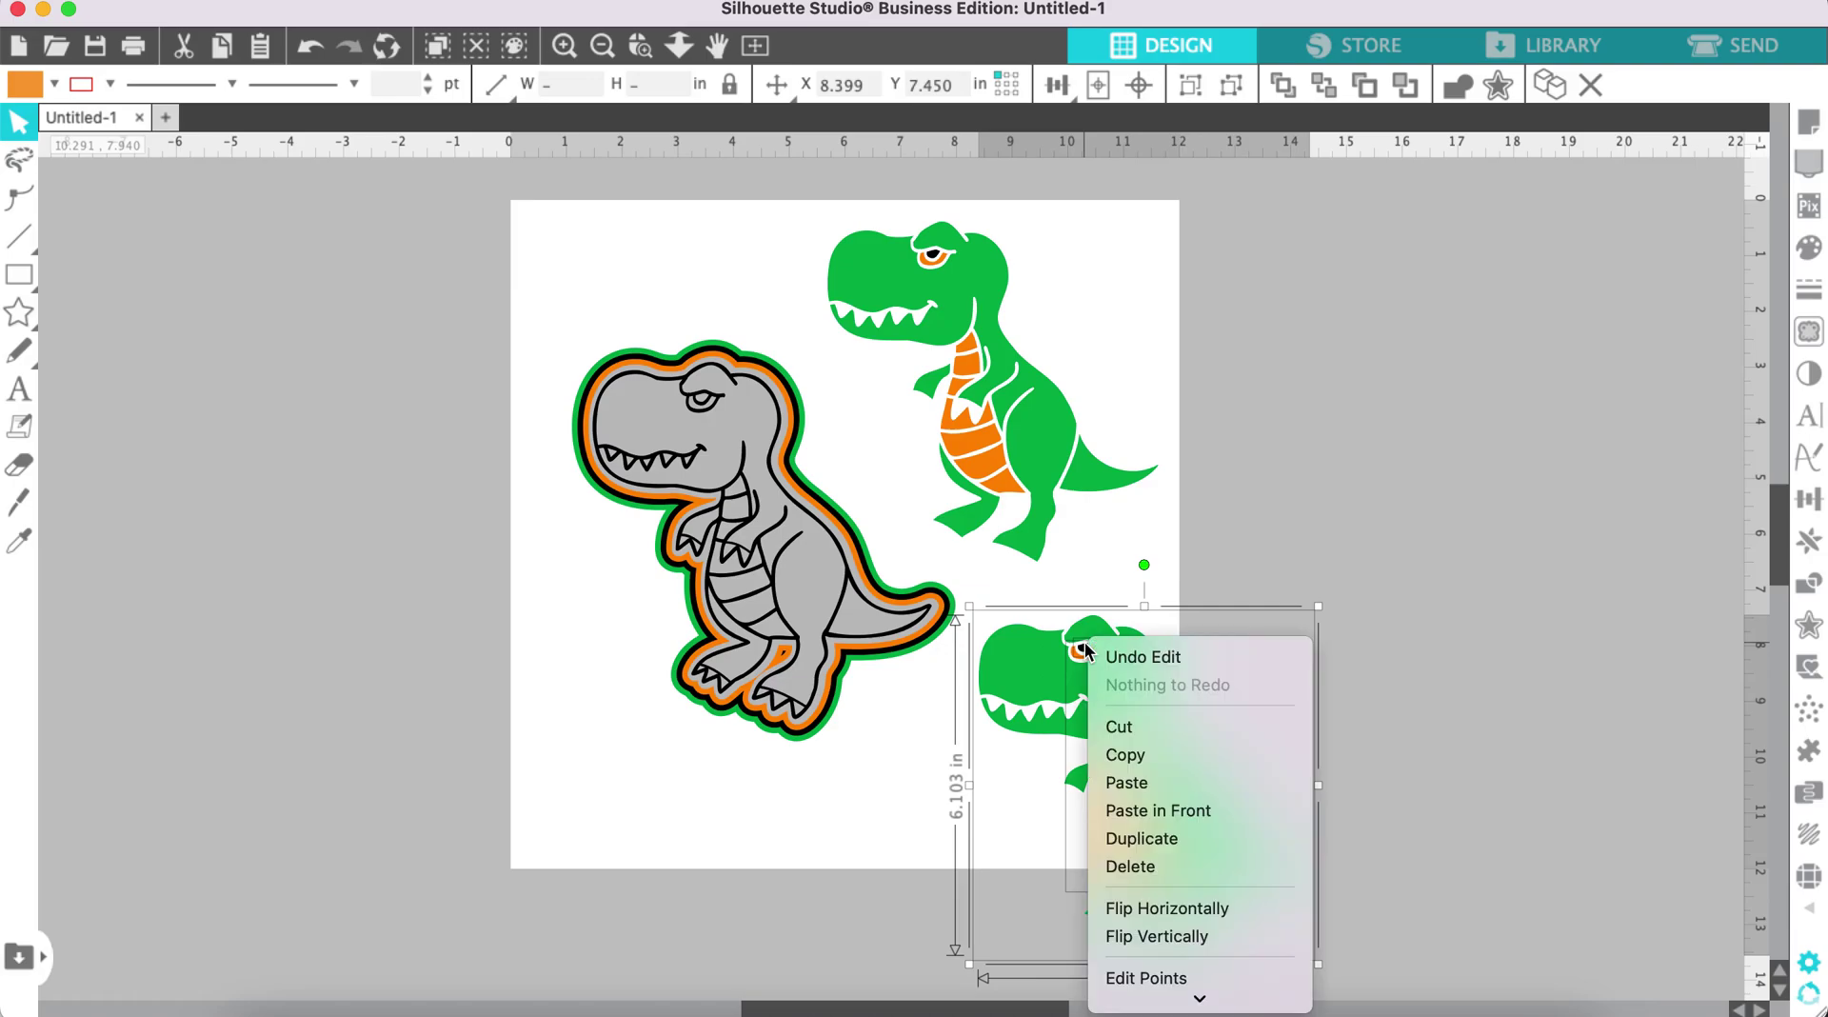
scroll(1101, 796, down, 2)
drag(1100, 796, 1090, 778)
right_click(1170, 792)
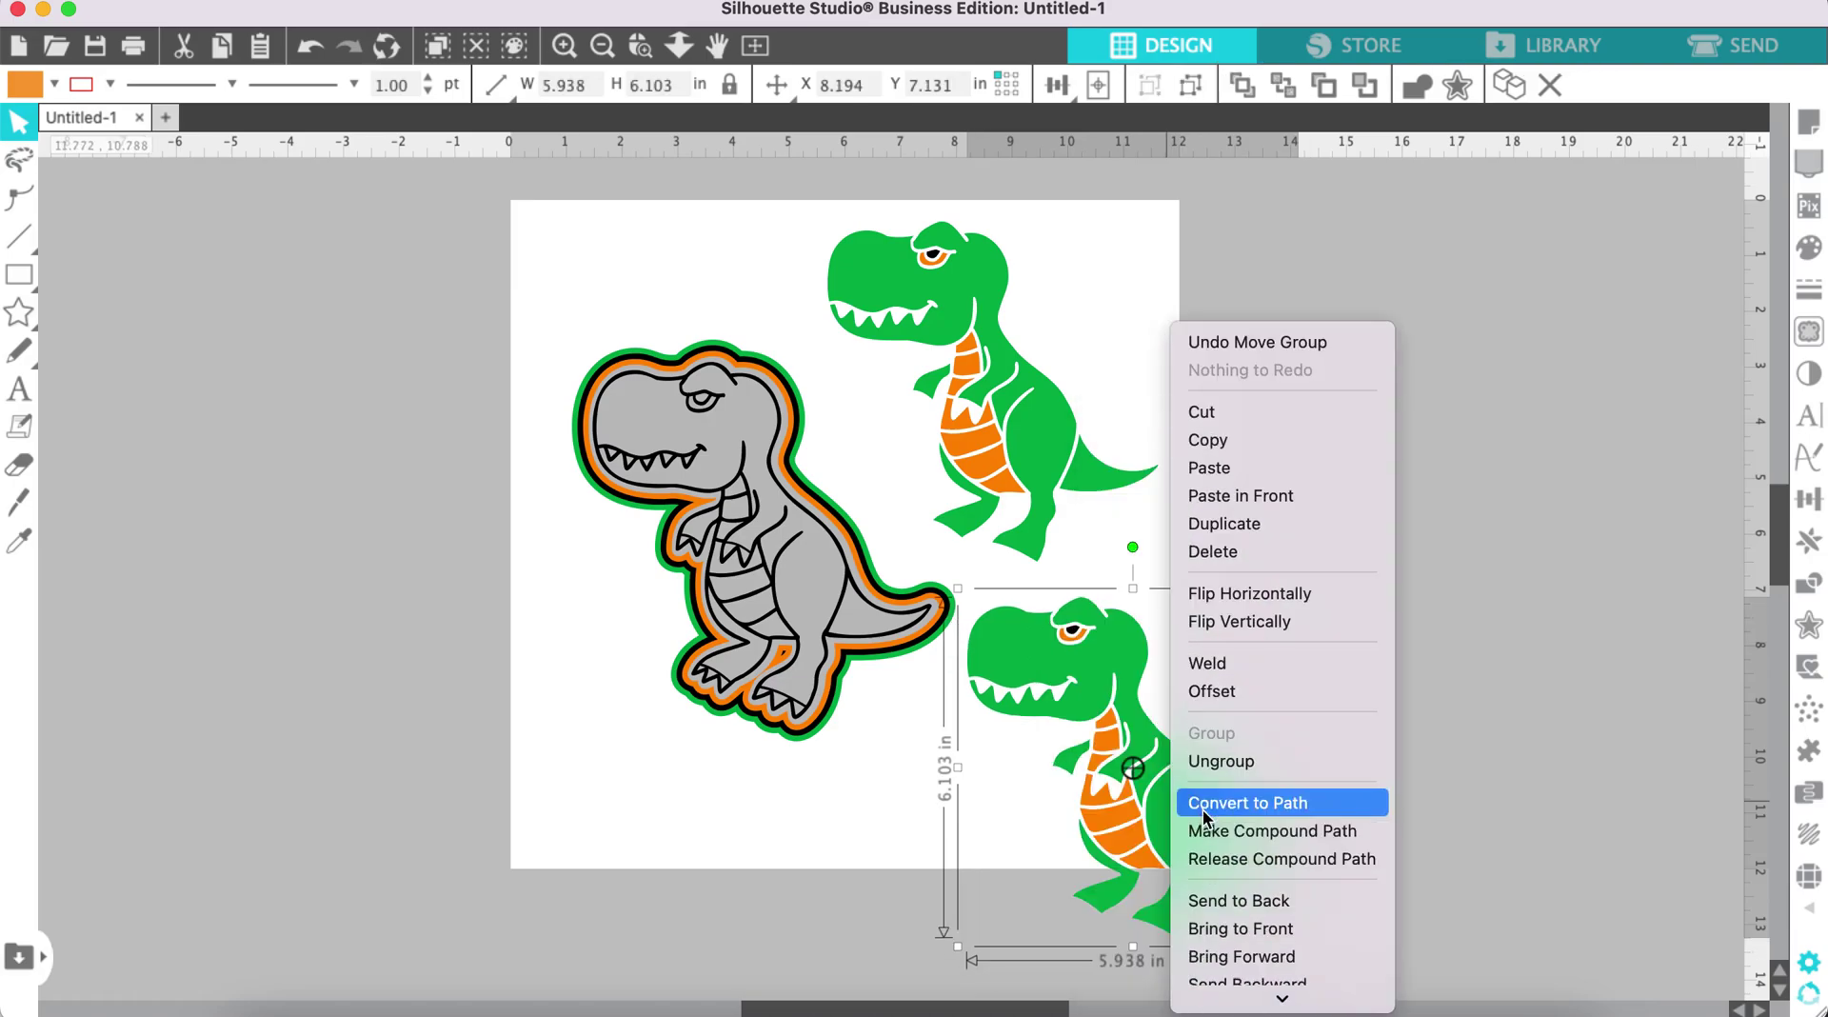
click(1252, 844)
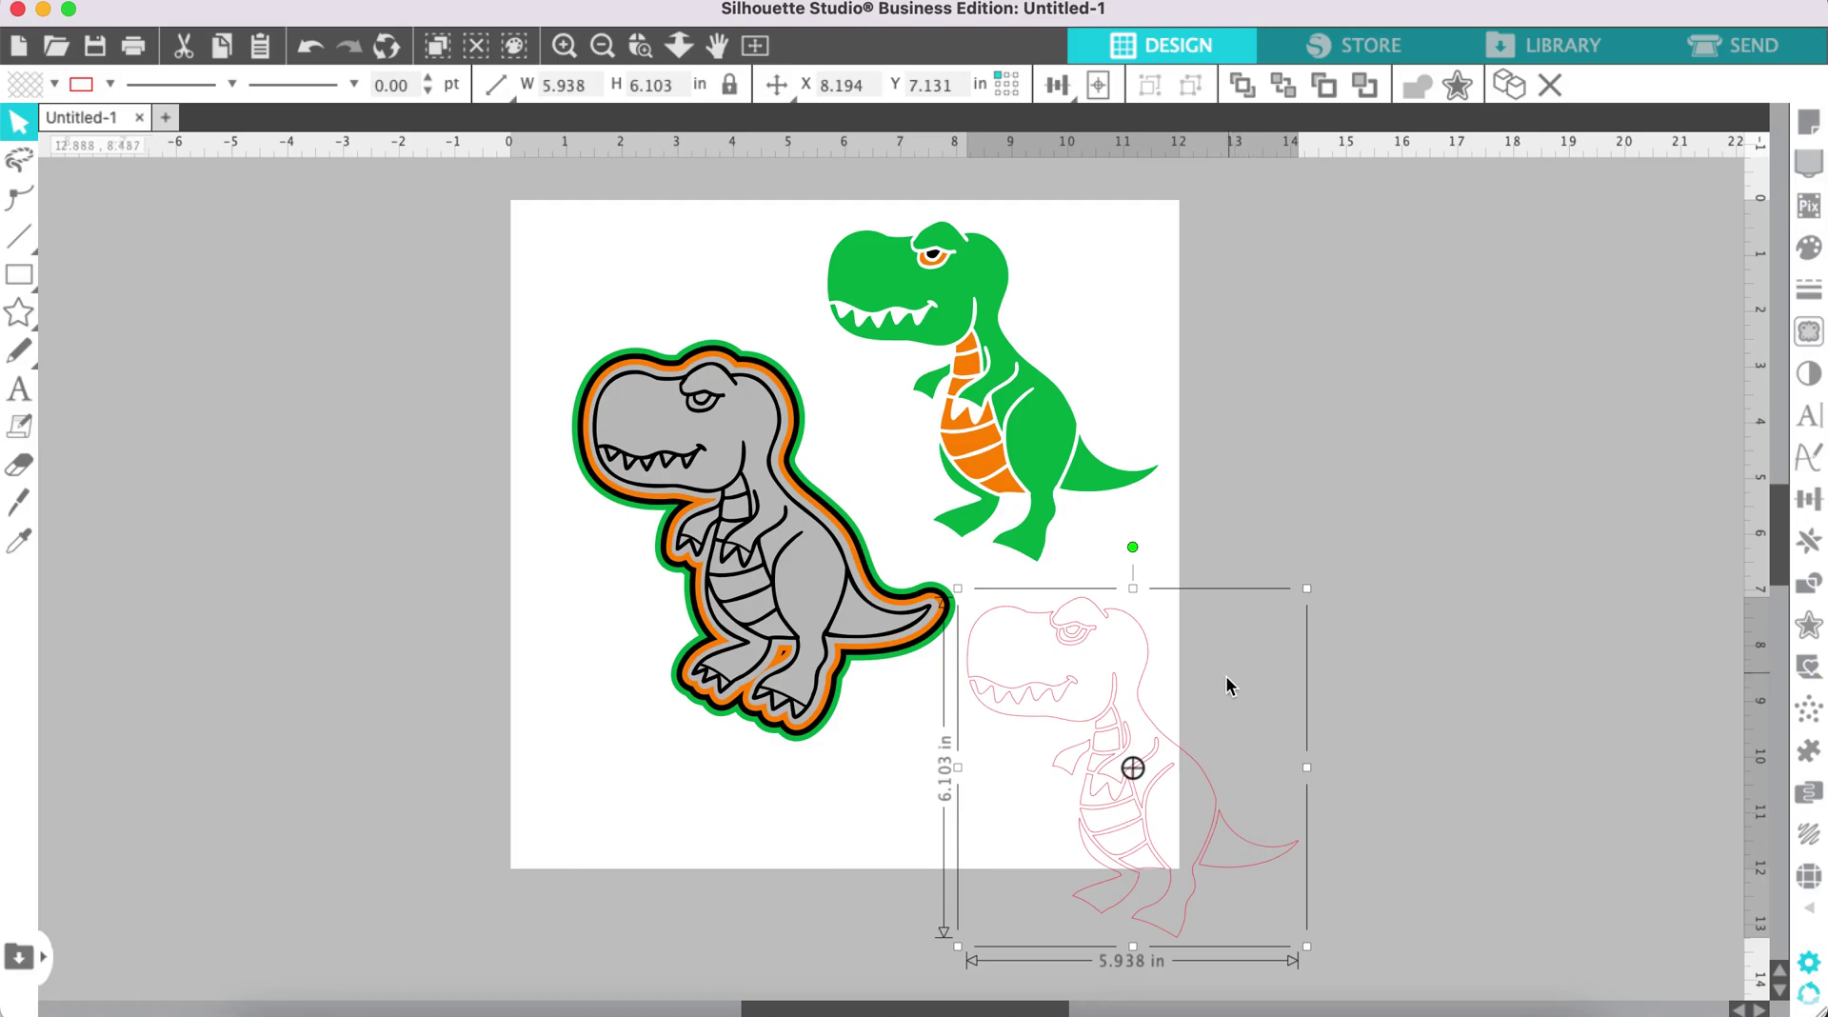
Step: Fill the compound dinosaur with green and move it onto the outlined dinosaur with the offset layers
click(1808, 247)
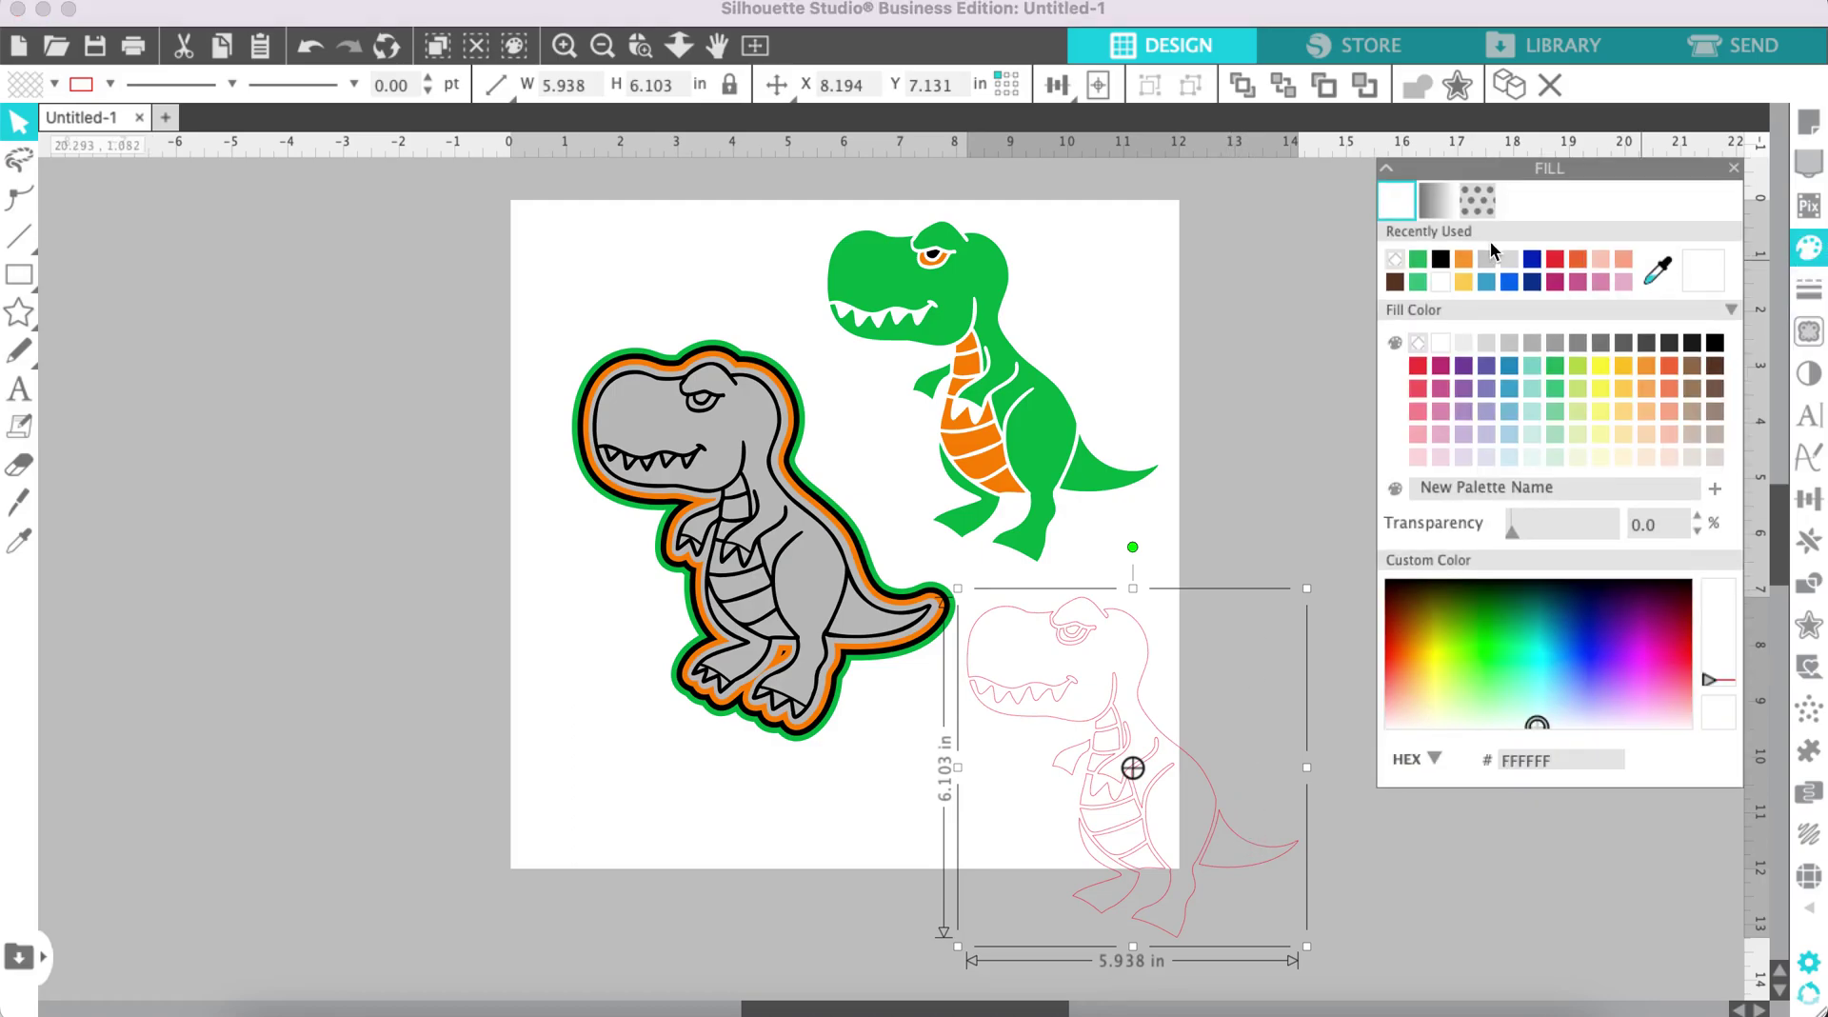
click(1420, 268)
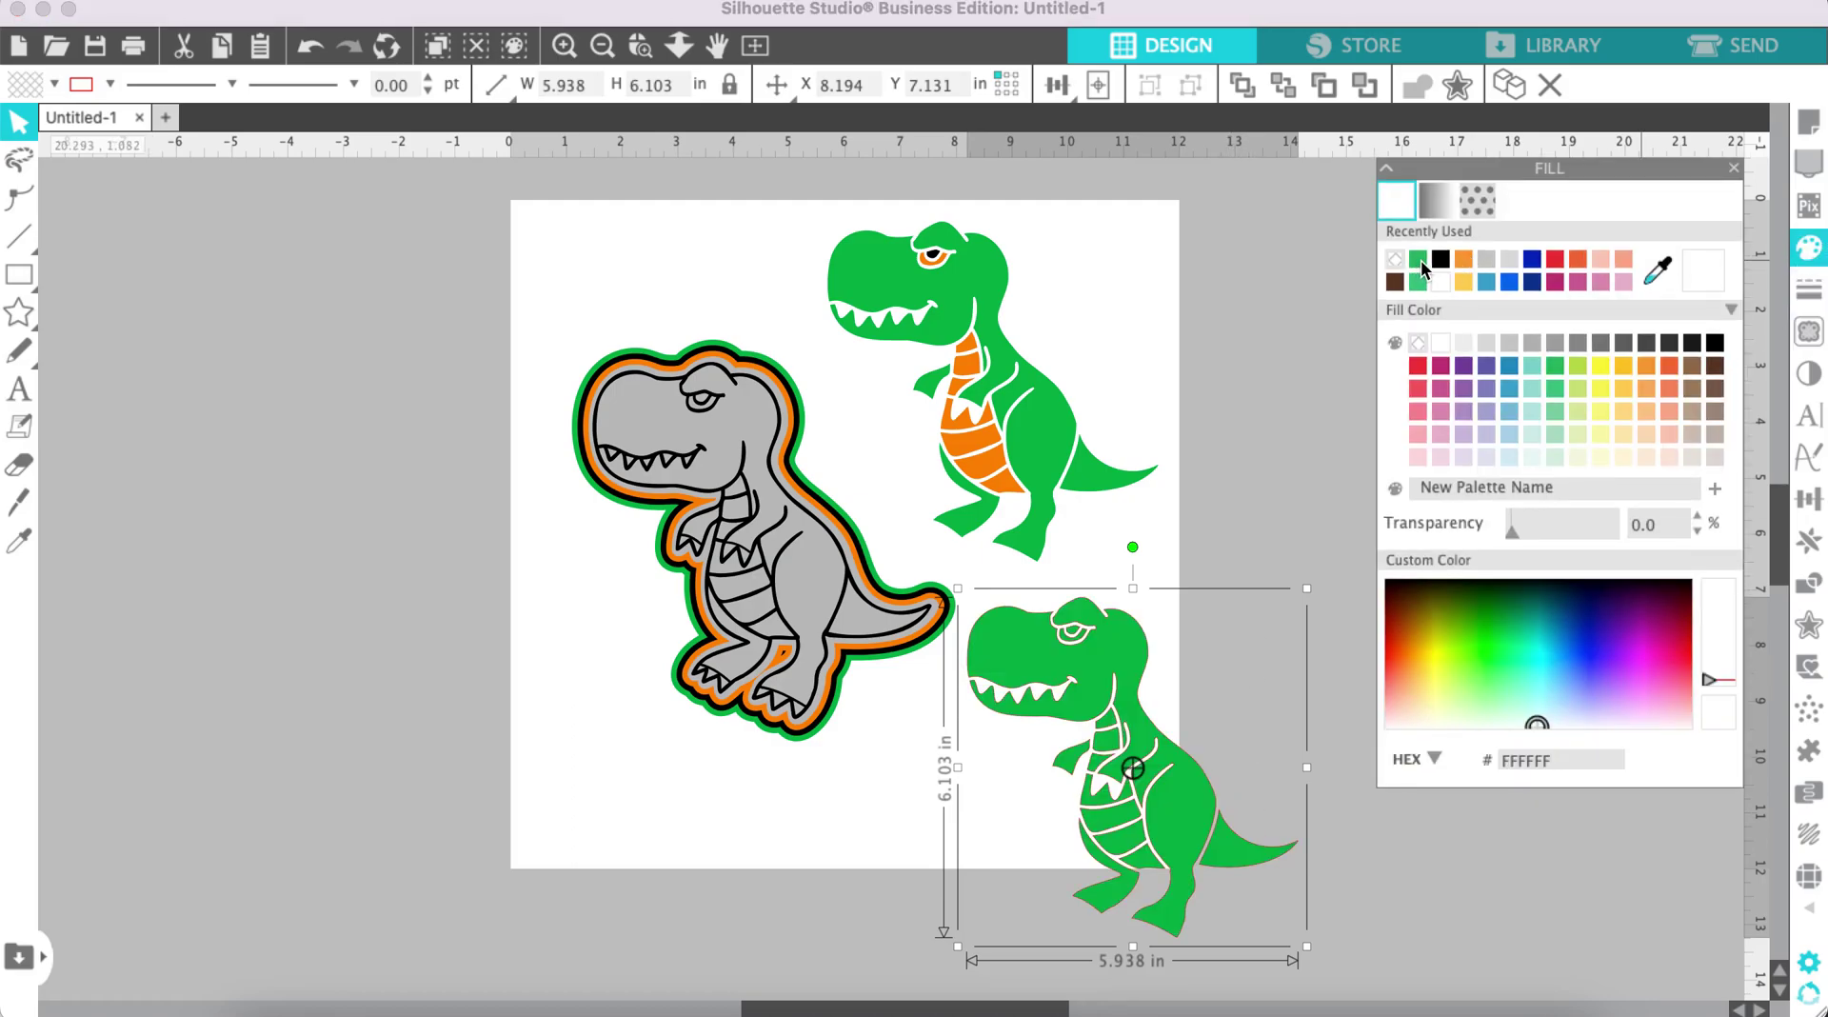
click(1225, 448)
drag(1091, 876, 804, 598)
key(Escape)
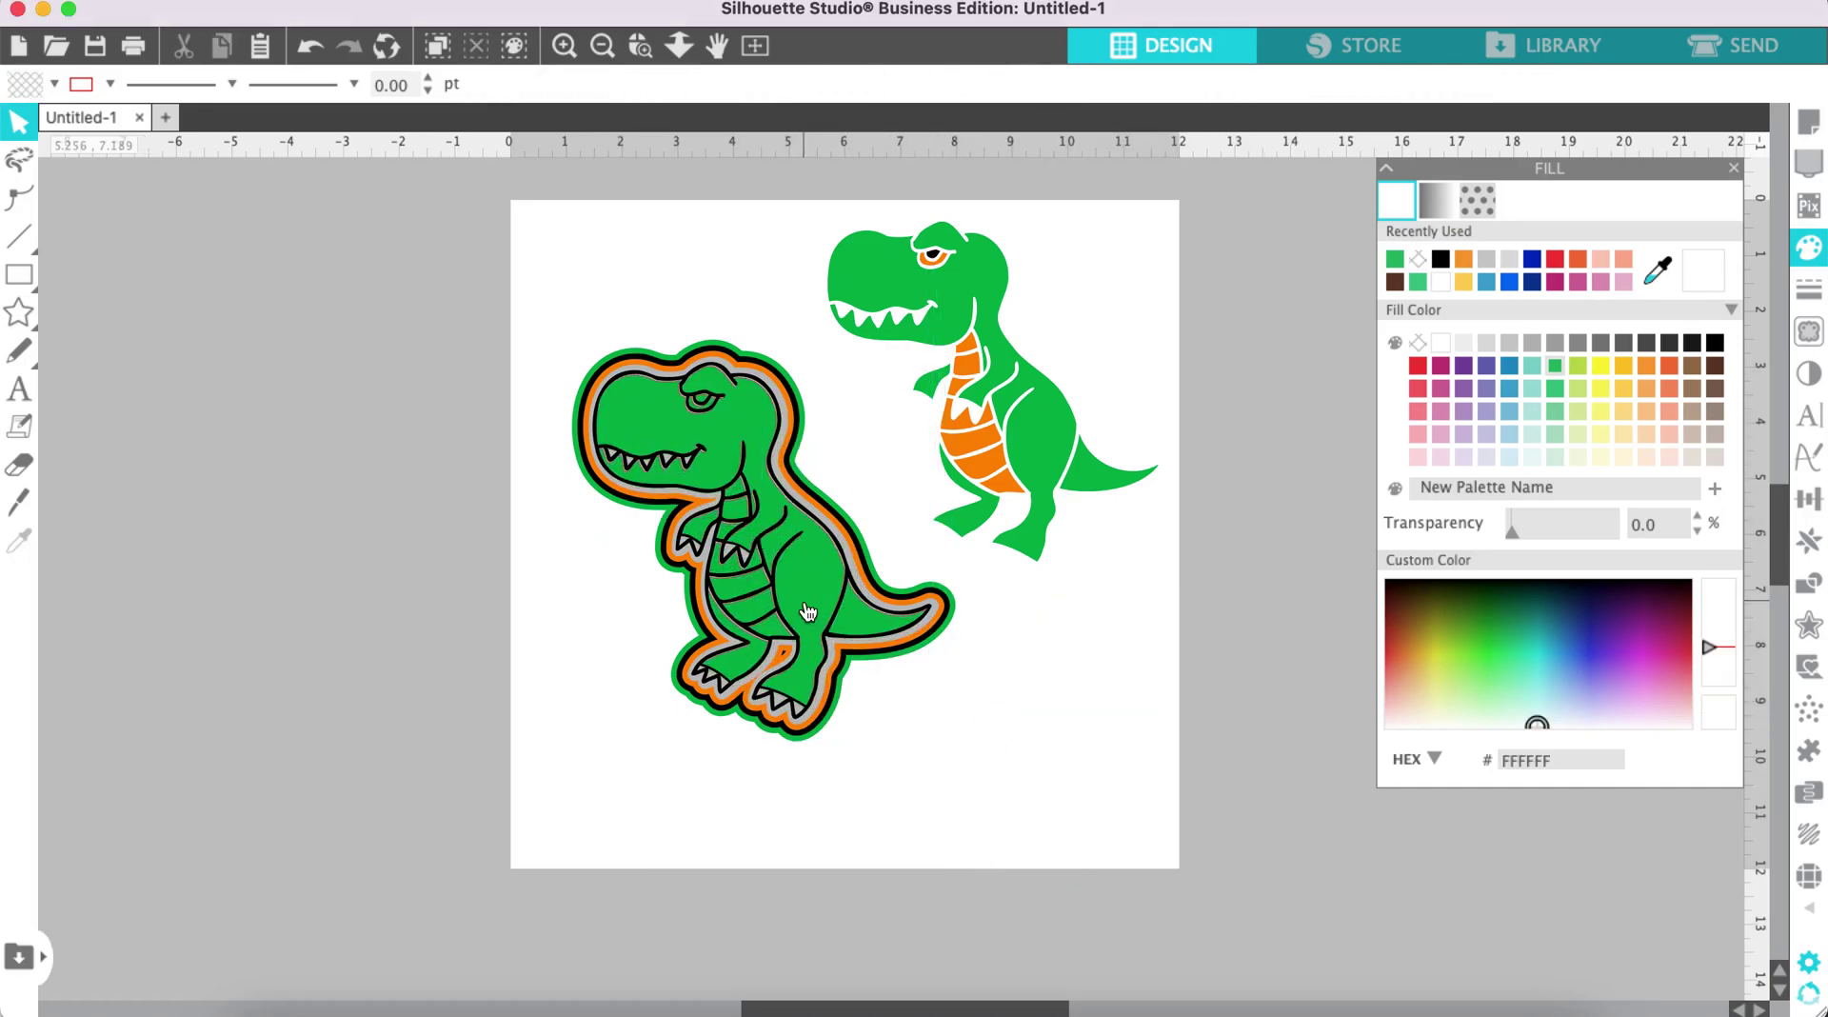
Step: Fine-tune the green compound dinosaur's position so its edges line up under the black outline
scroll(807, 611, up, 10)
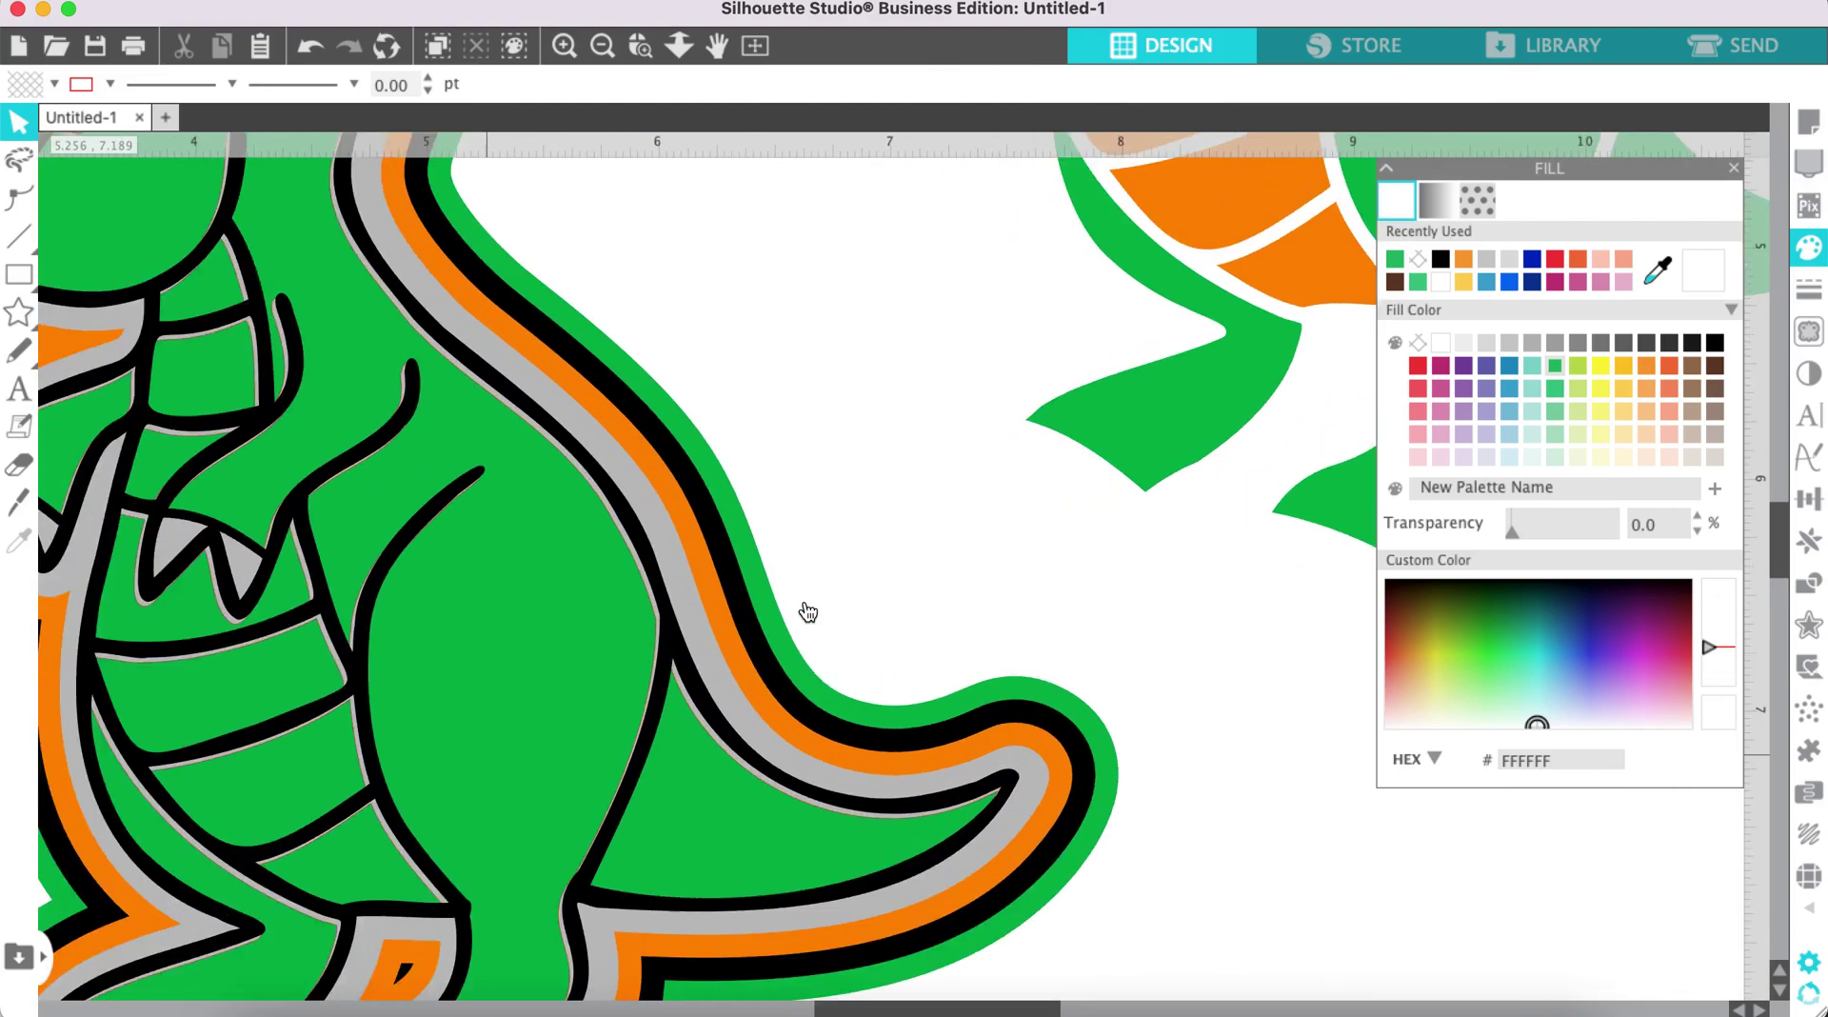
click(397, 609)
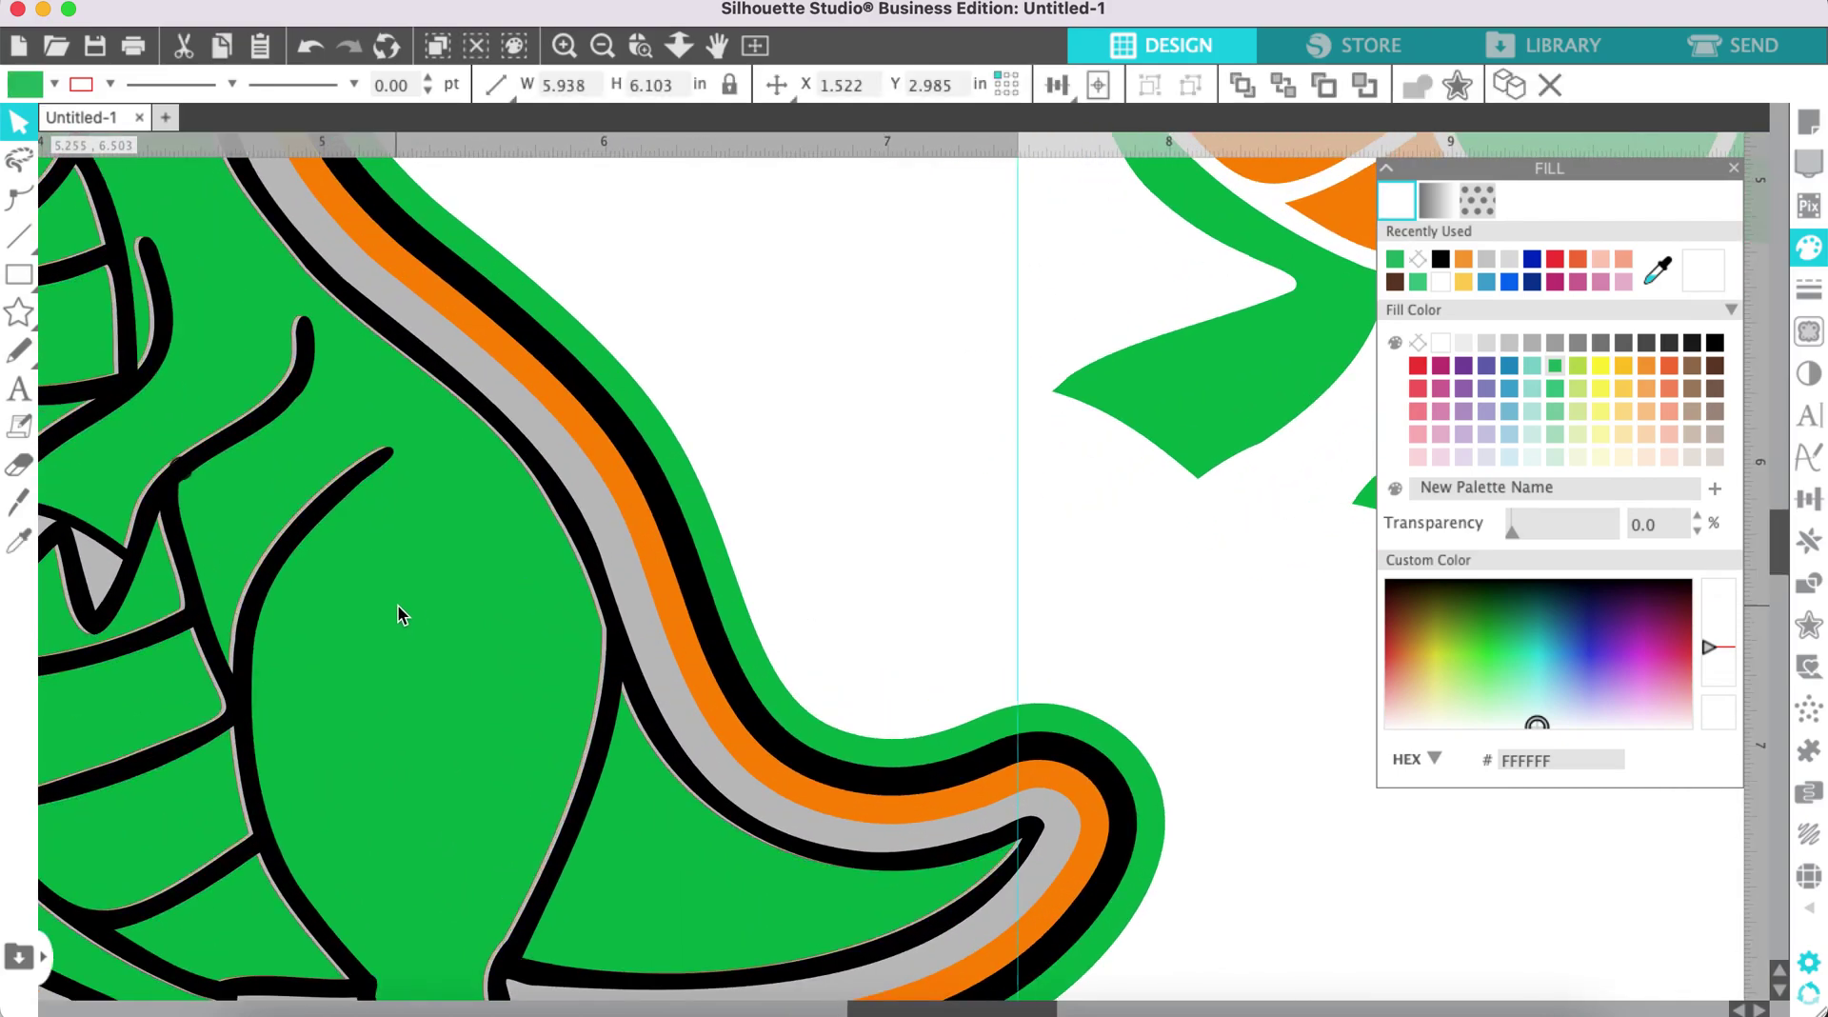
key(Escape)
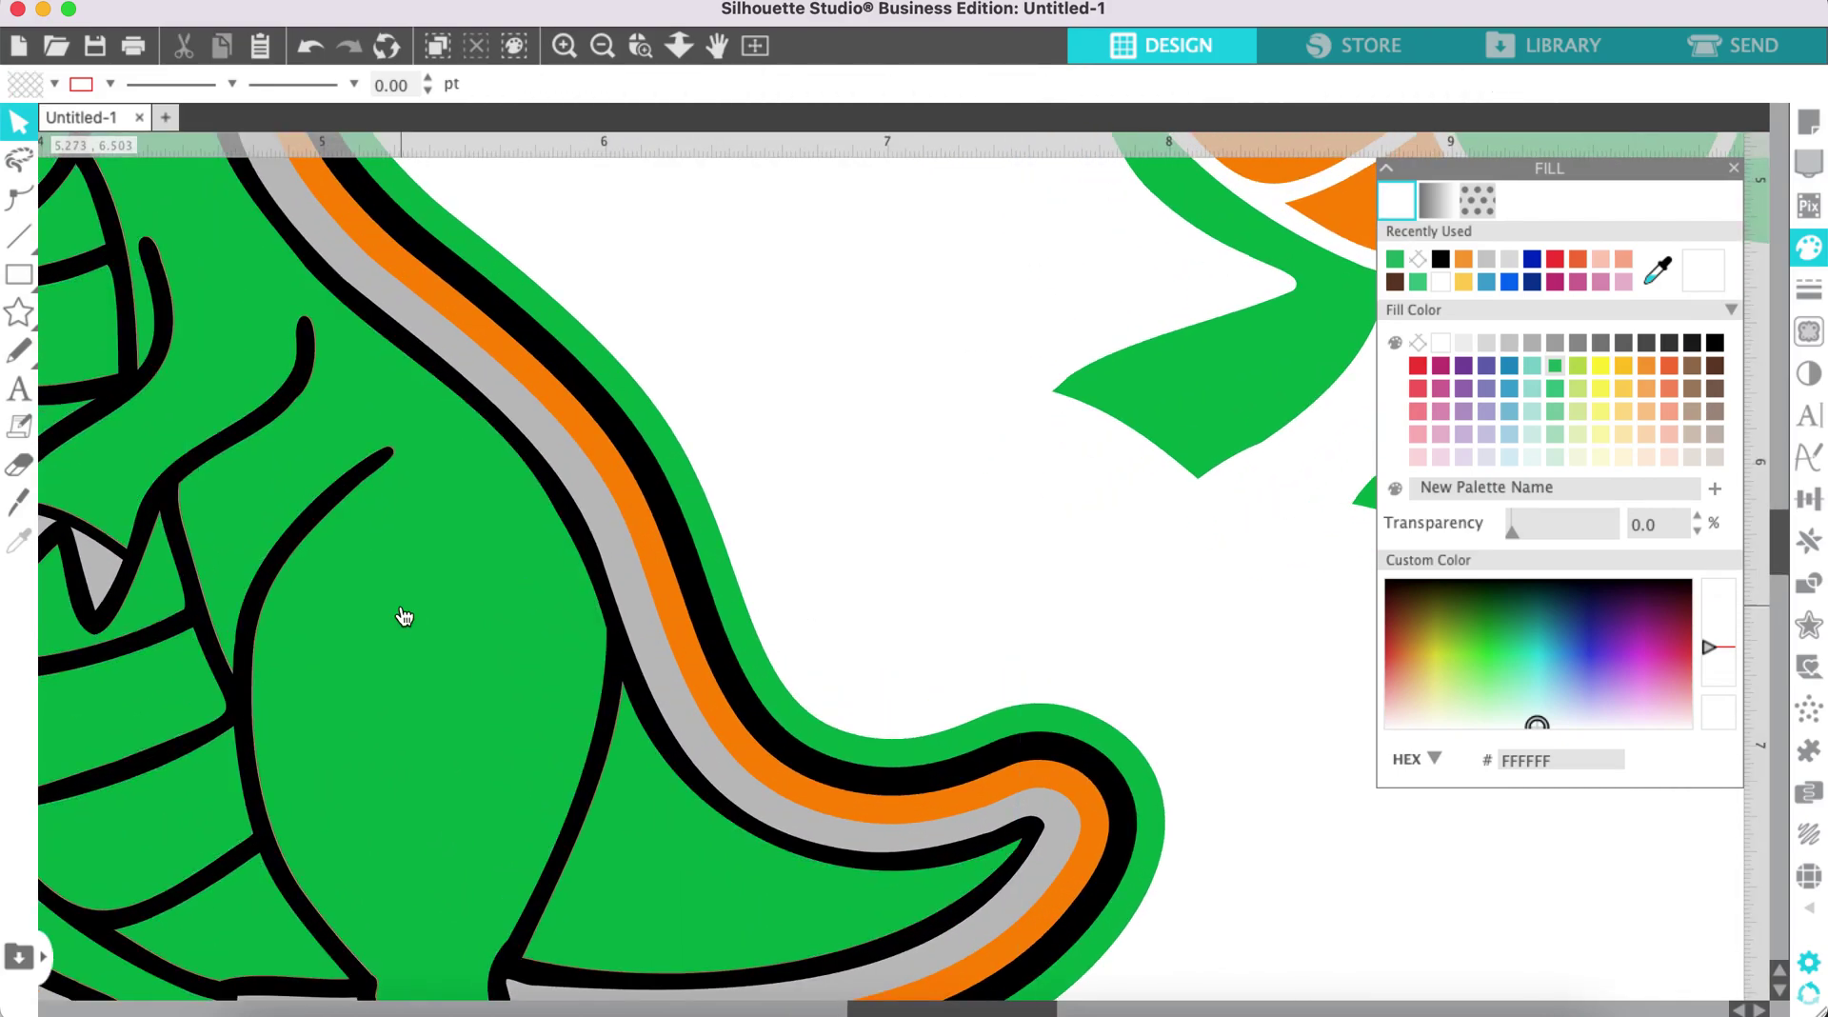
click(400, 609)
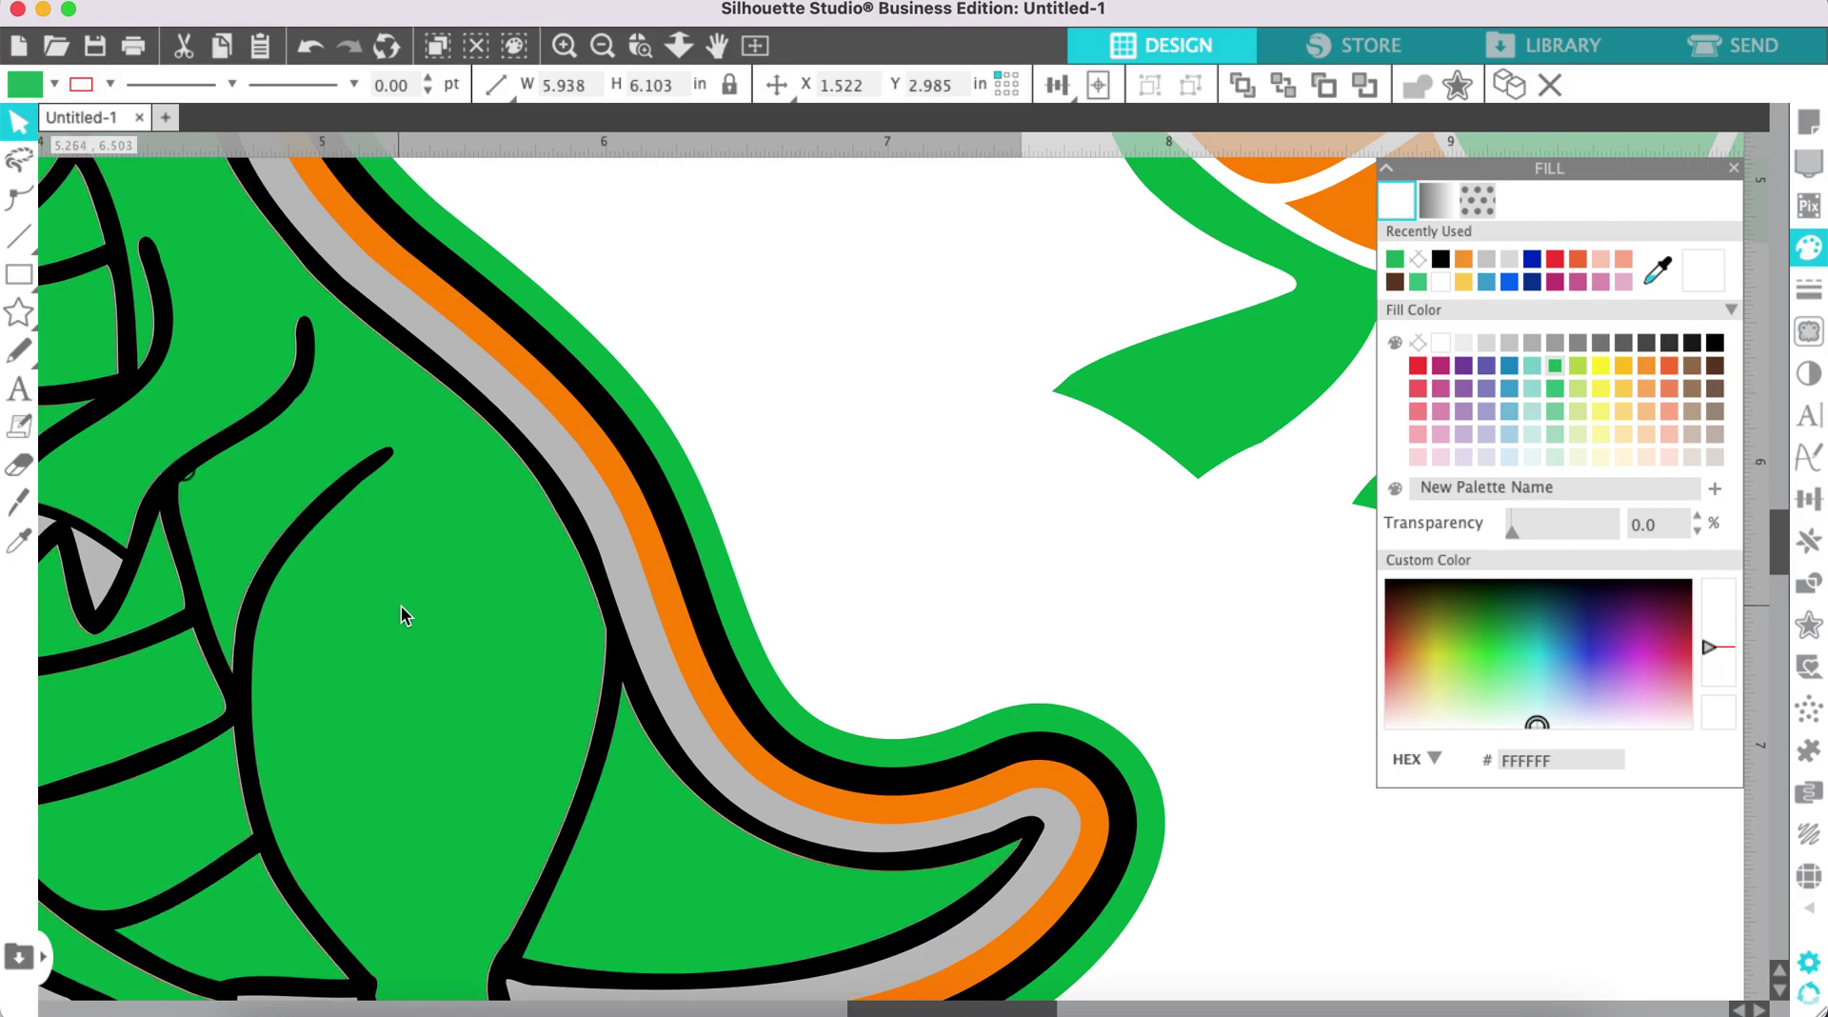
drag(532, 604, 536, 600)
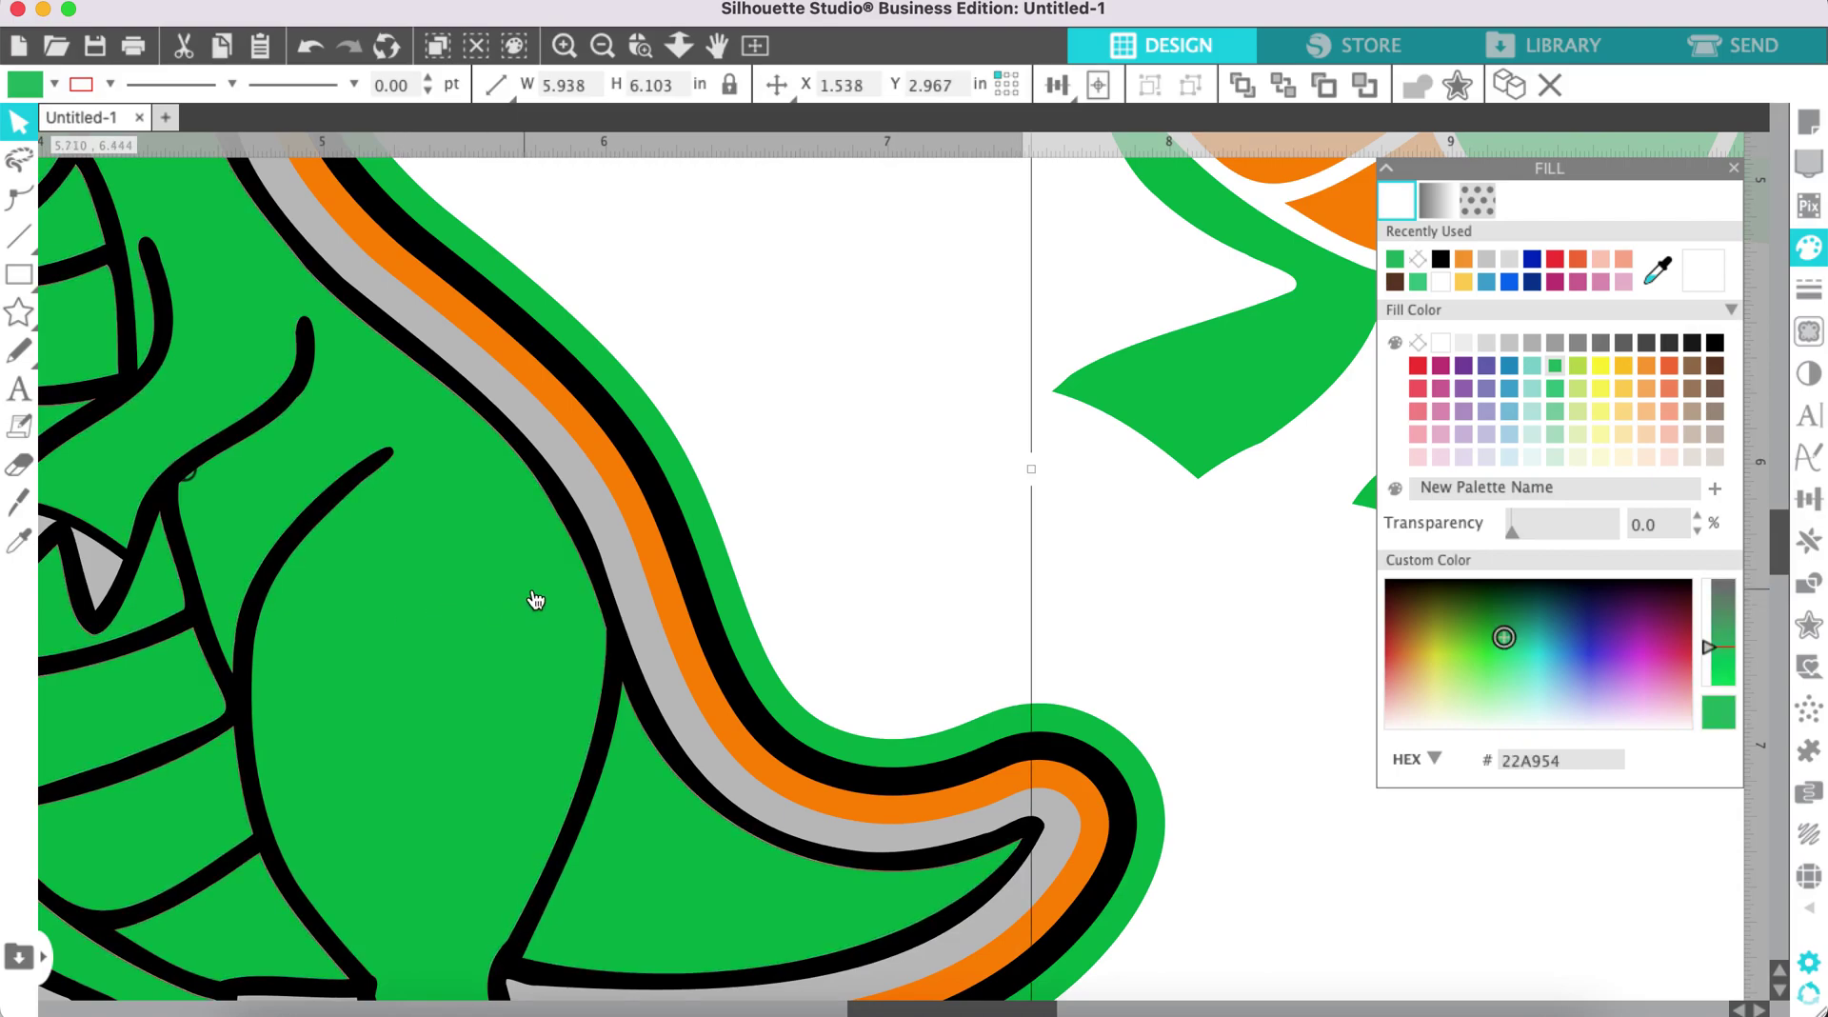
scroll(550, 523, down, 3)
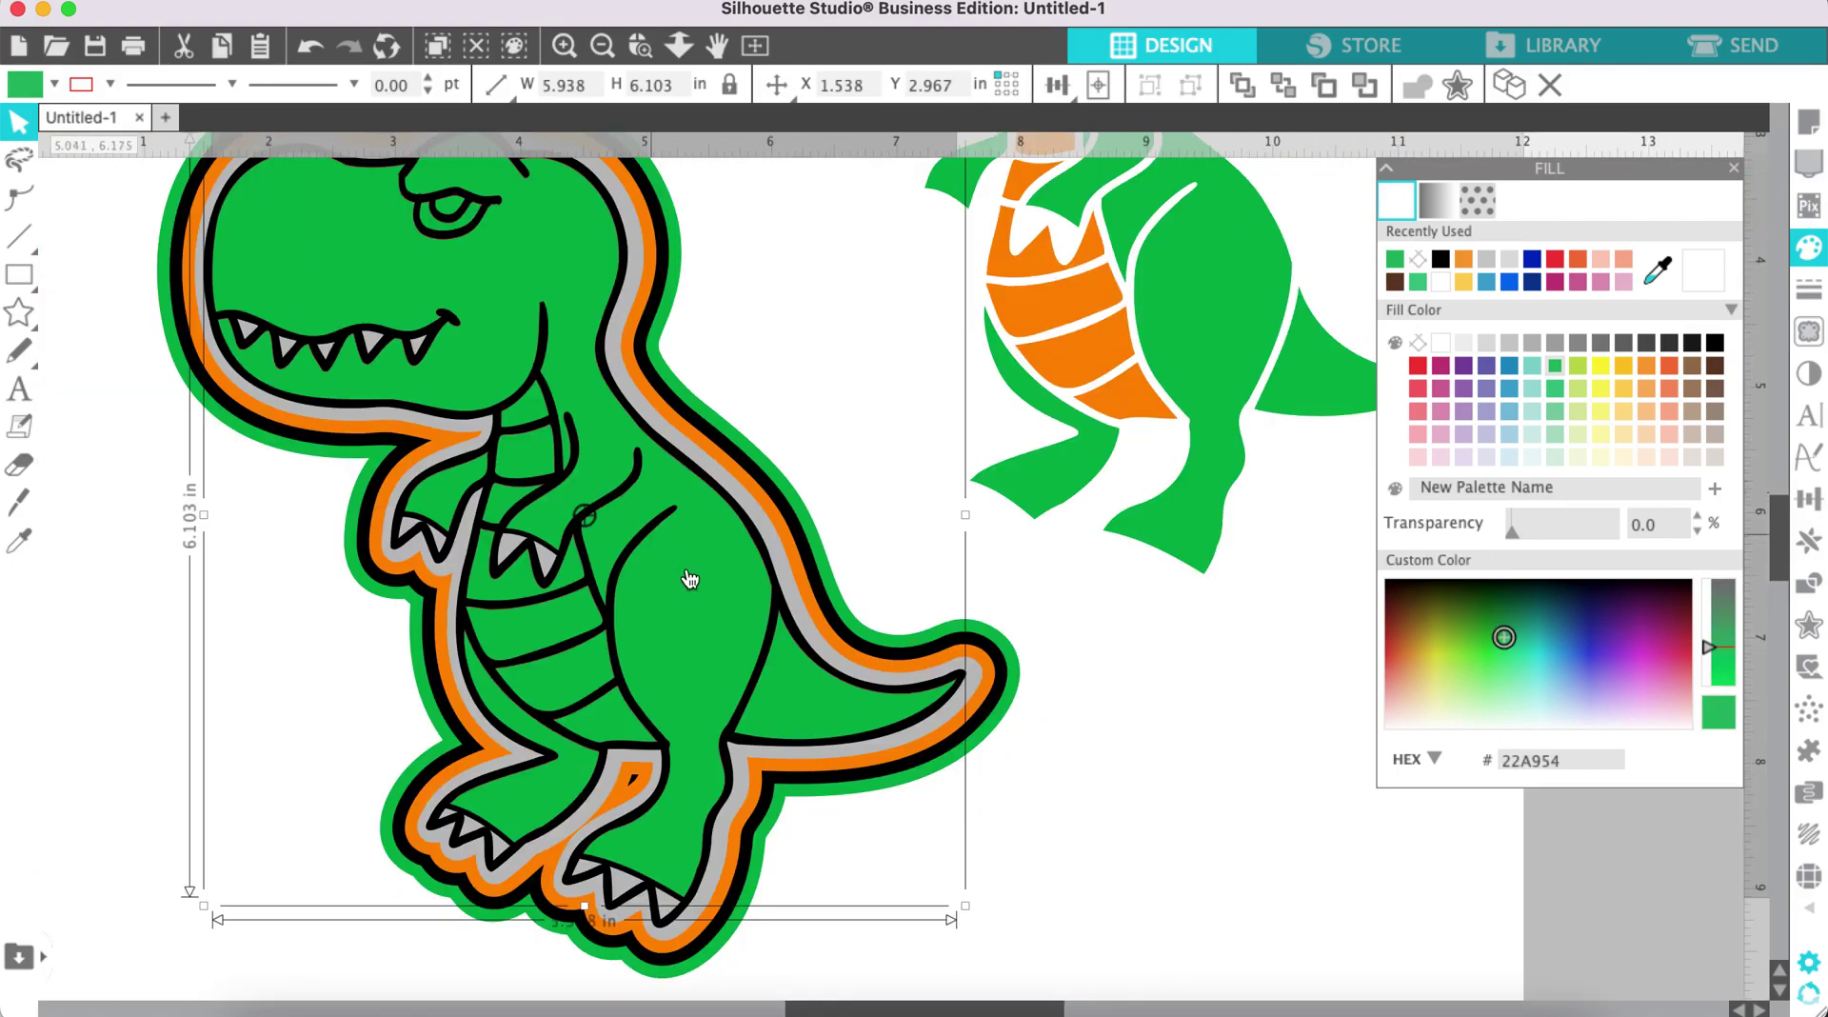
Step: Subtract the green compound dinosaur from the grey offset layer
click(985, 680)
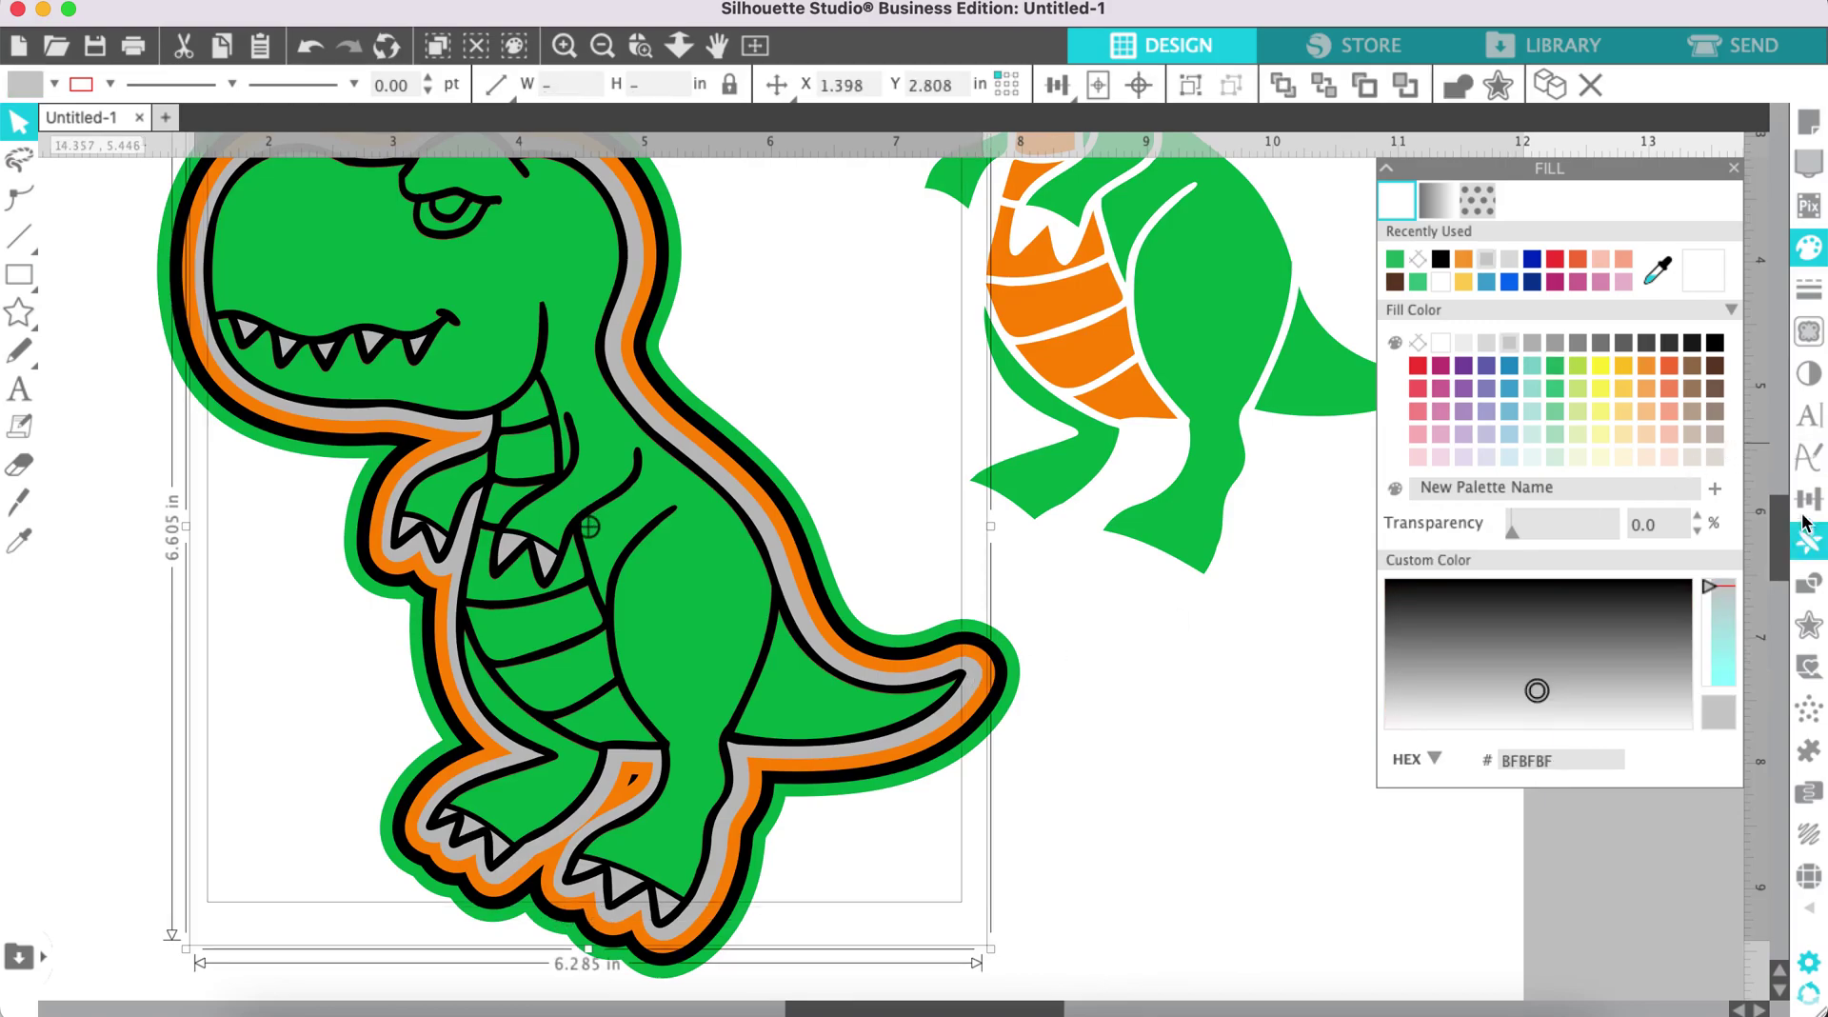
click(1808, 585)
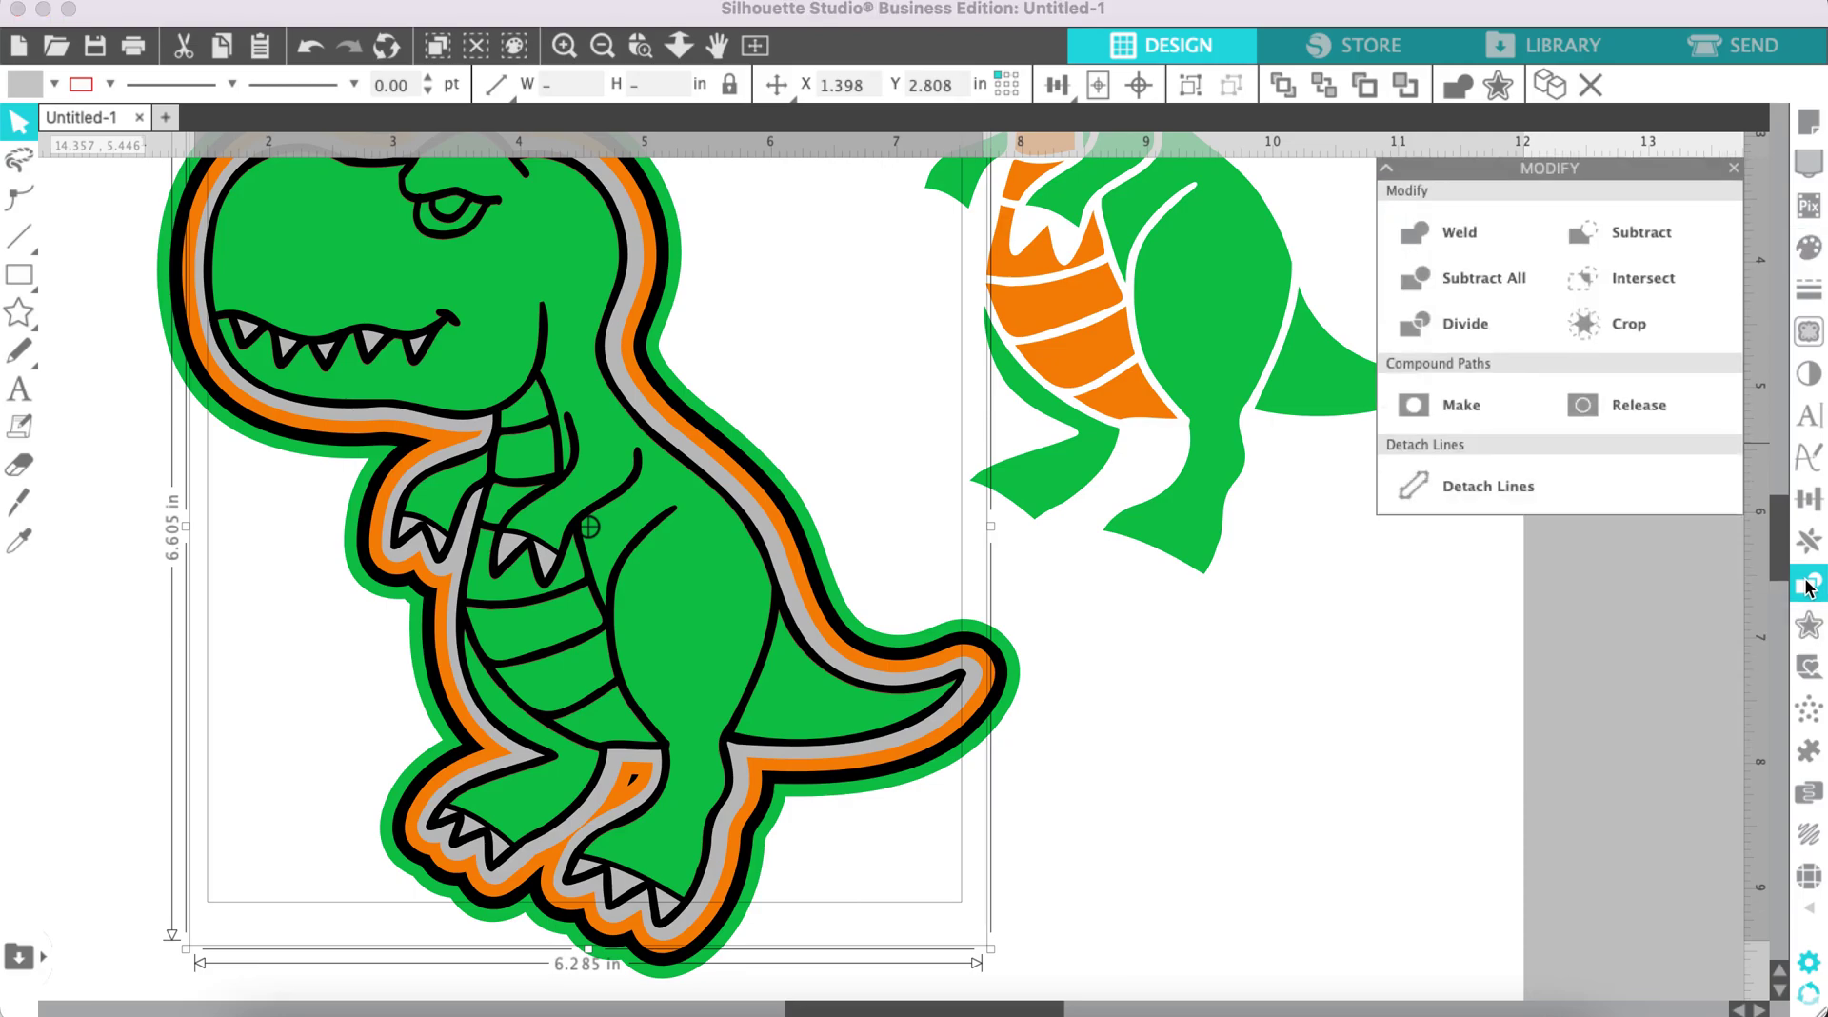
click(1634, 239)
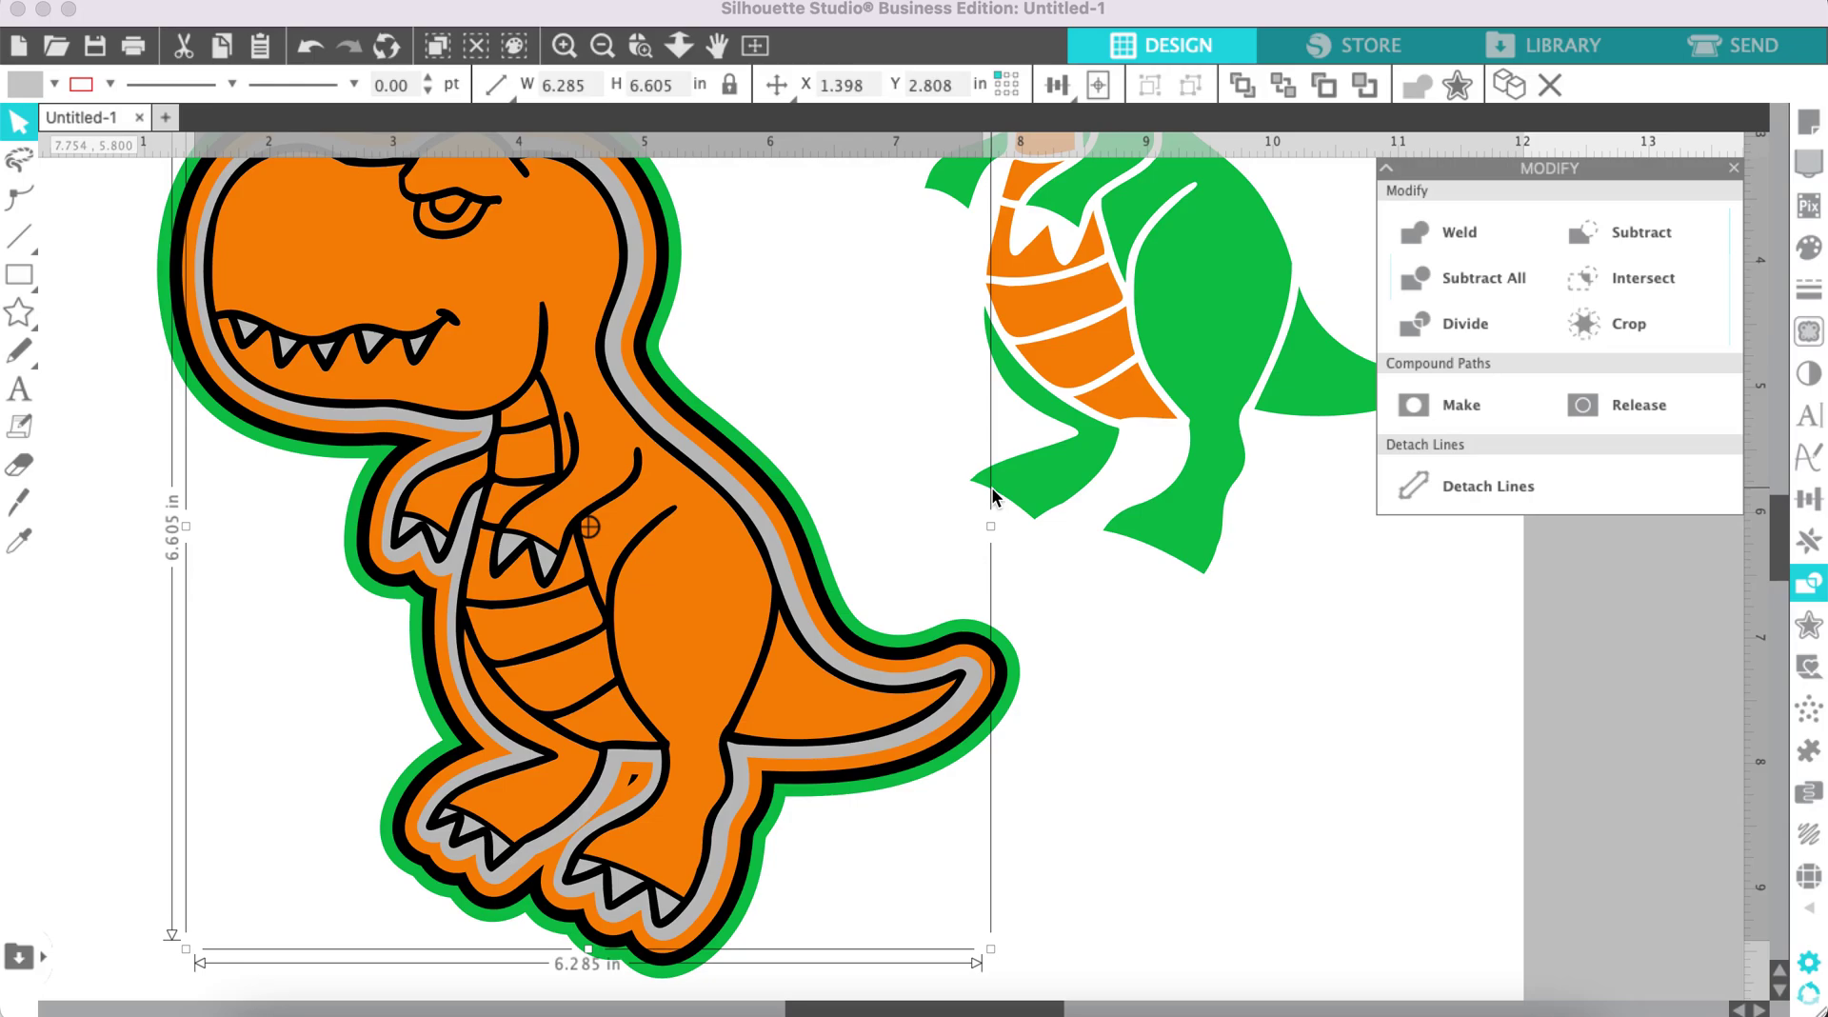
Step: Delete the orange layer of the coloured dinosaur and place a duplicate of its green and black pieces below it
scroll(993, 496, down, 2)
scroll(641, 481, up, 1)
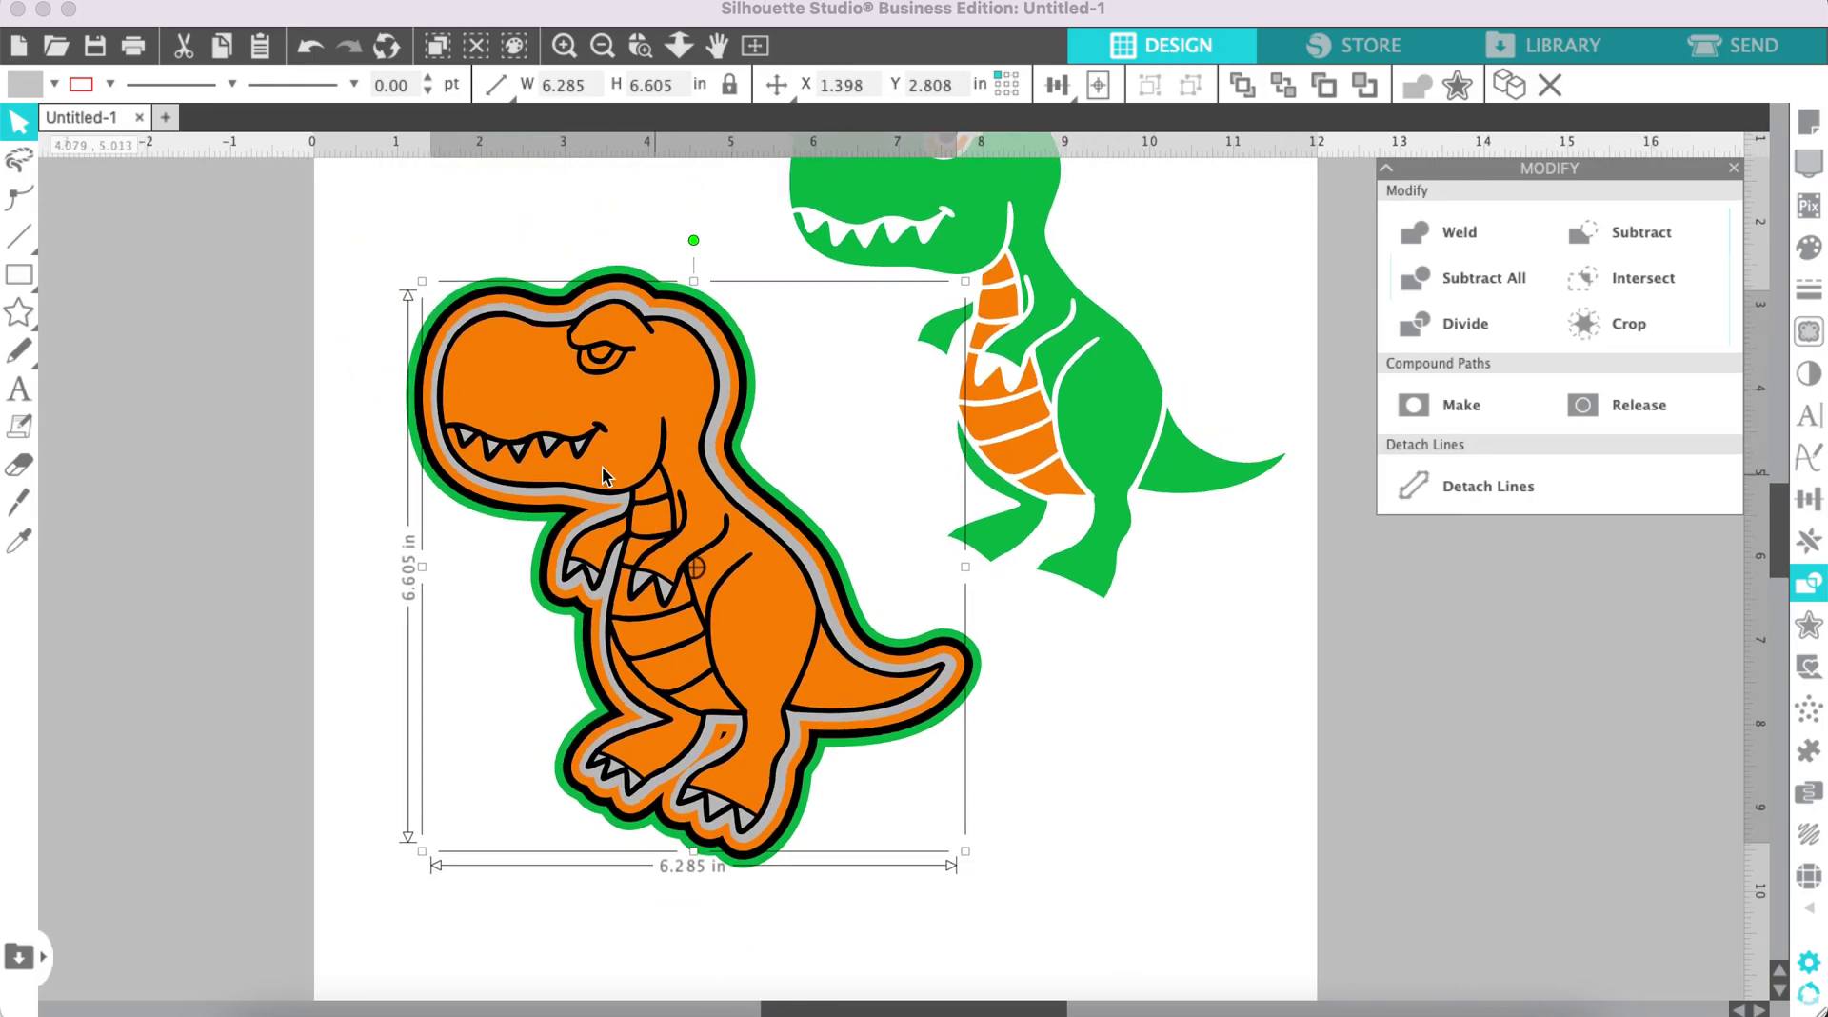
click(1029, 457)
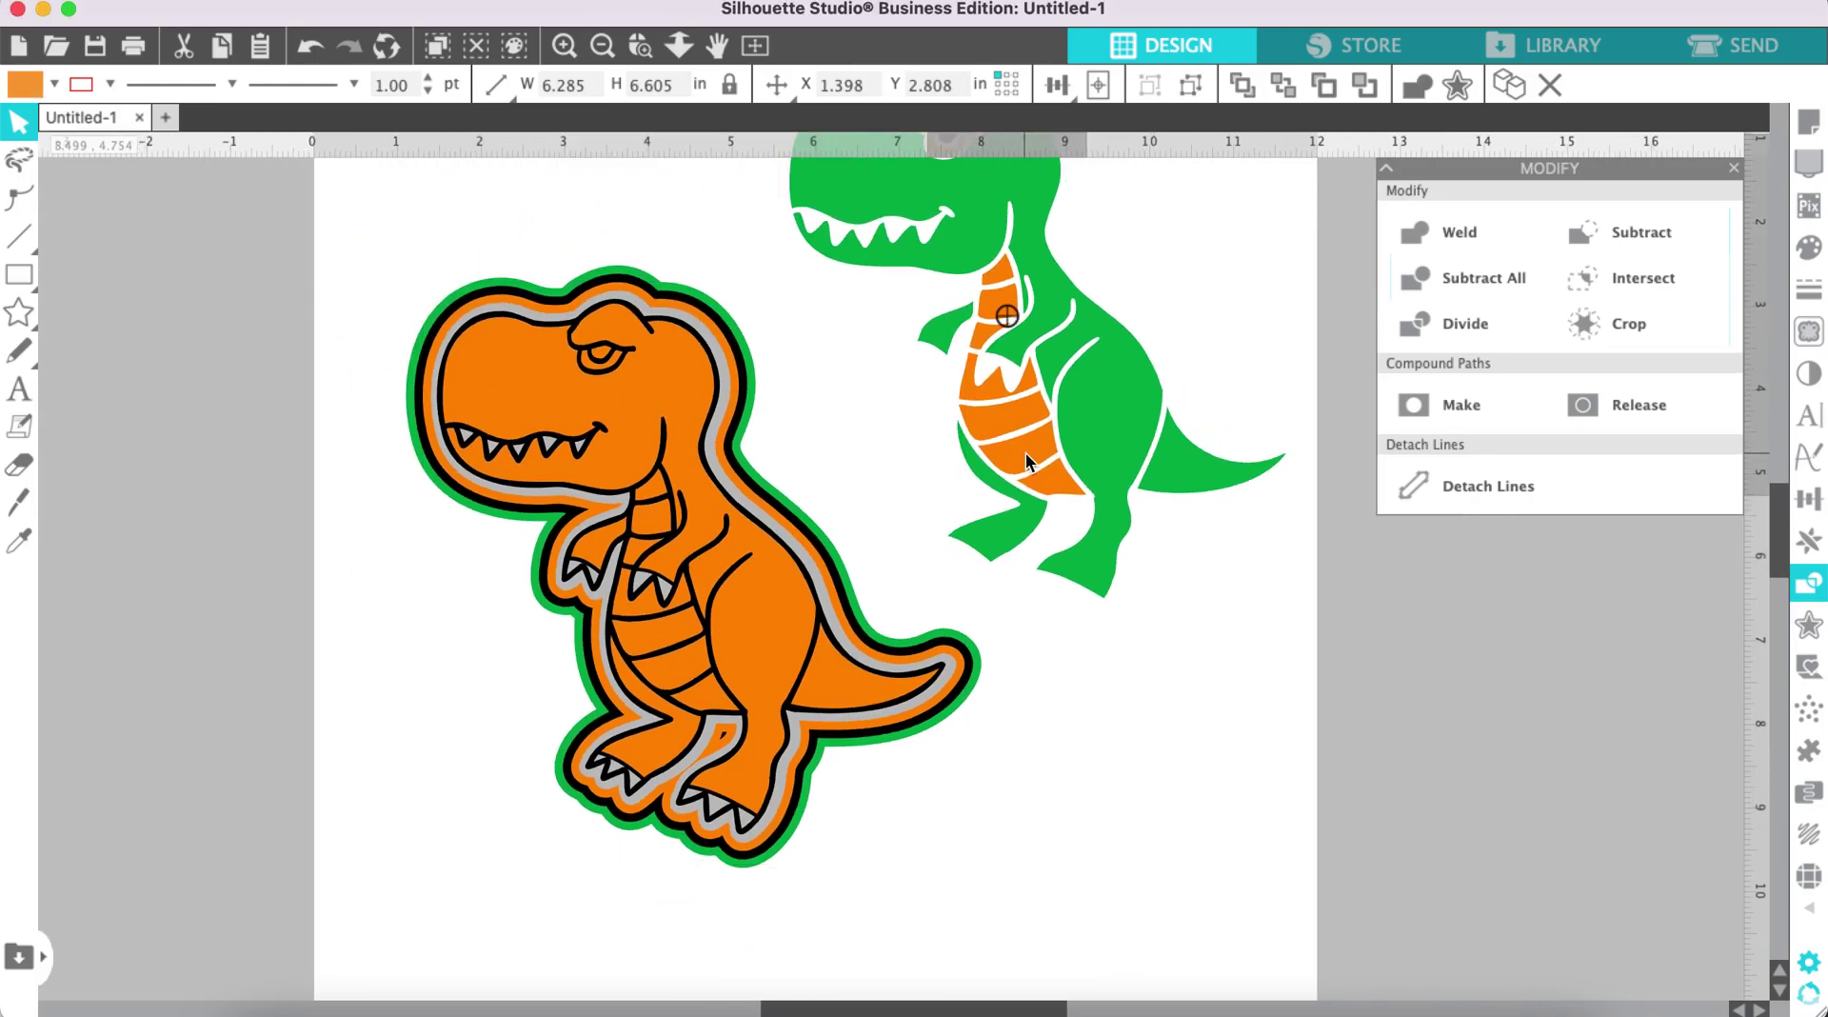
key(Delete)
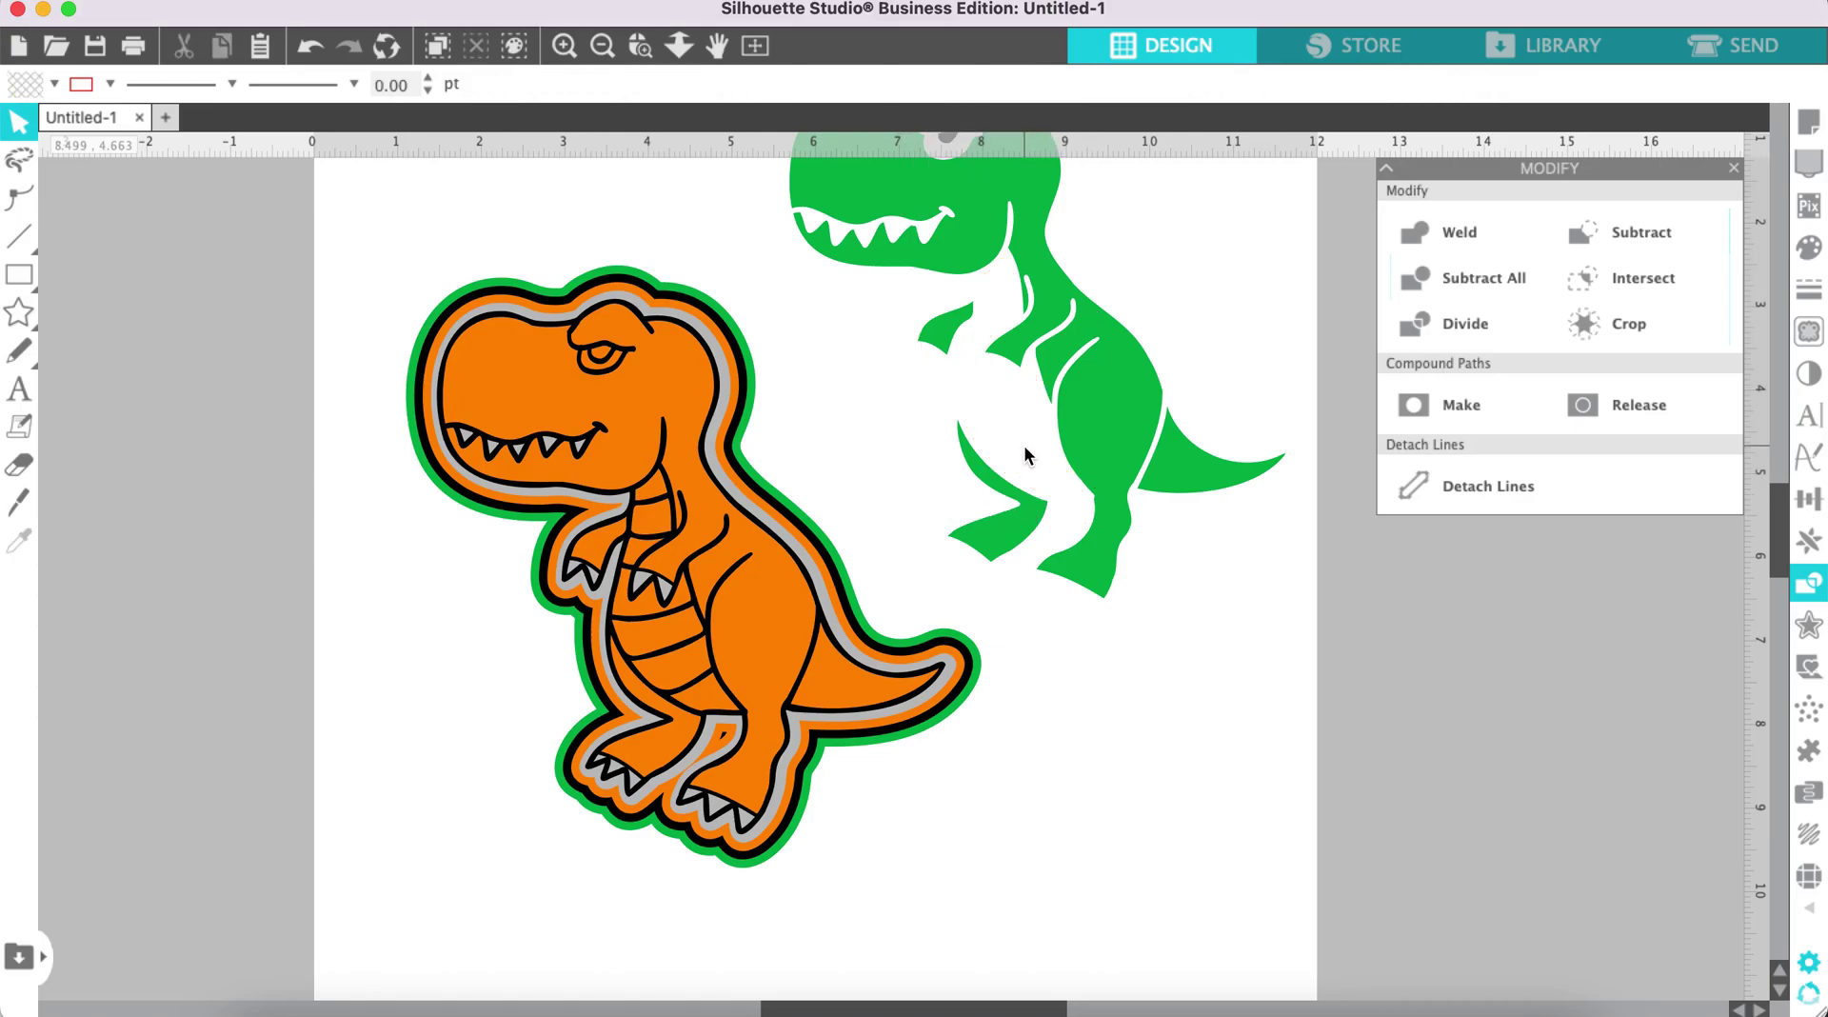
scroll(865, 198, up, 4)
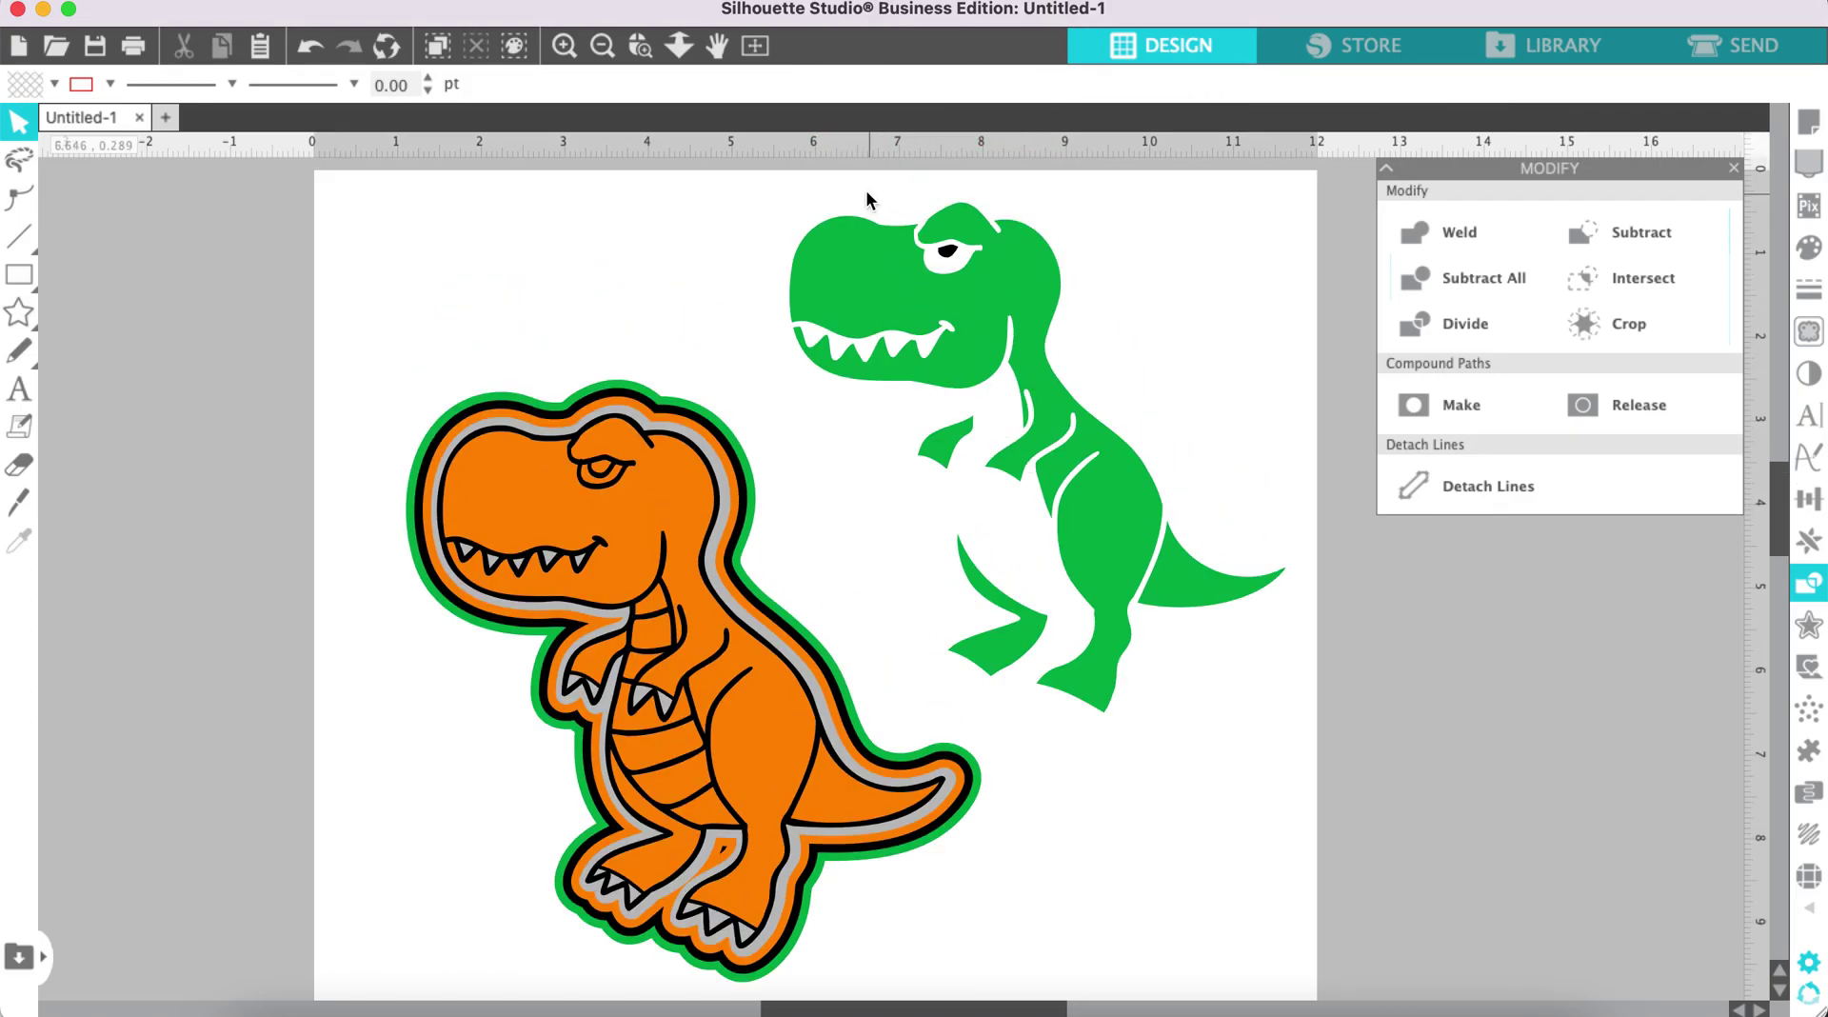
click(841, 213)
scroll(1204, 657, down, 1)
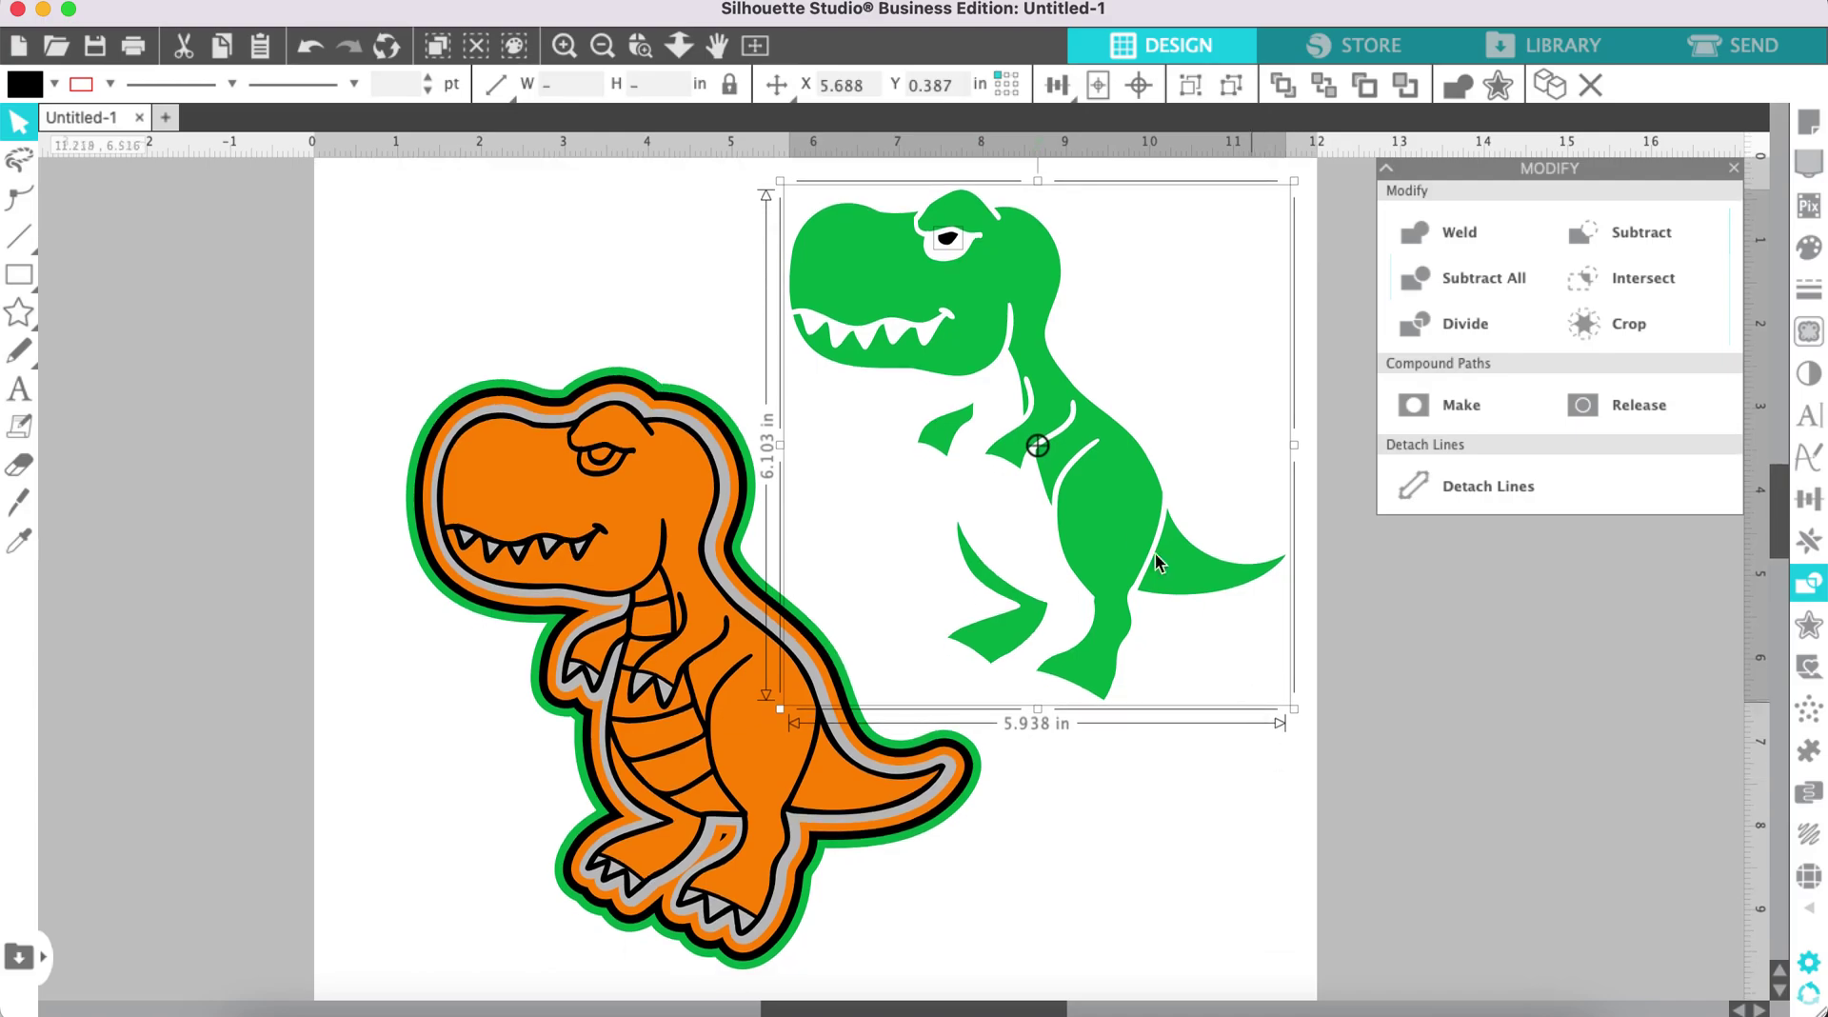
drag(1120, 498, 1302, 867)
Step: Make the duplicated green body and black pupil pieces one compound path
scroll(1312, 796, down, 3)
scroll(1312, 755, down, 4)
right_click(1303, 867)
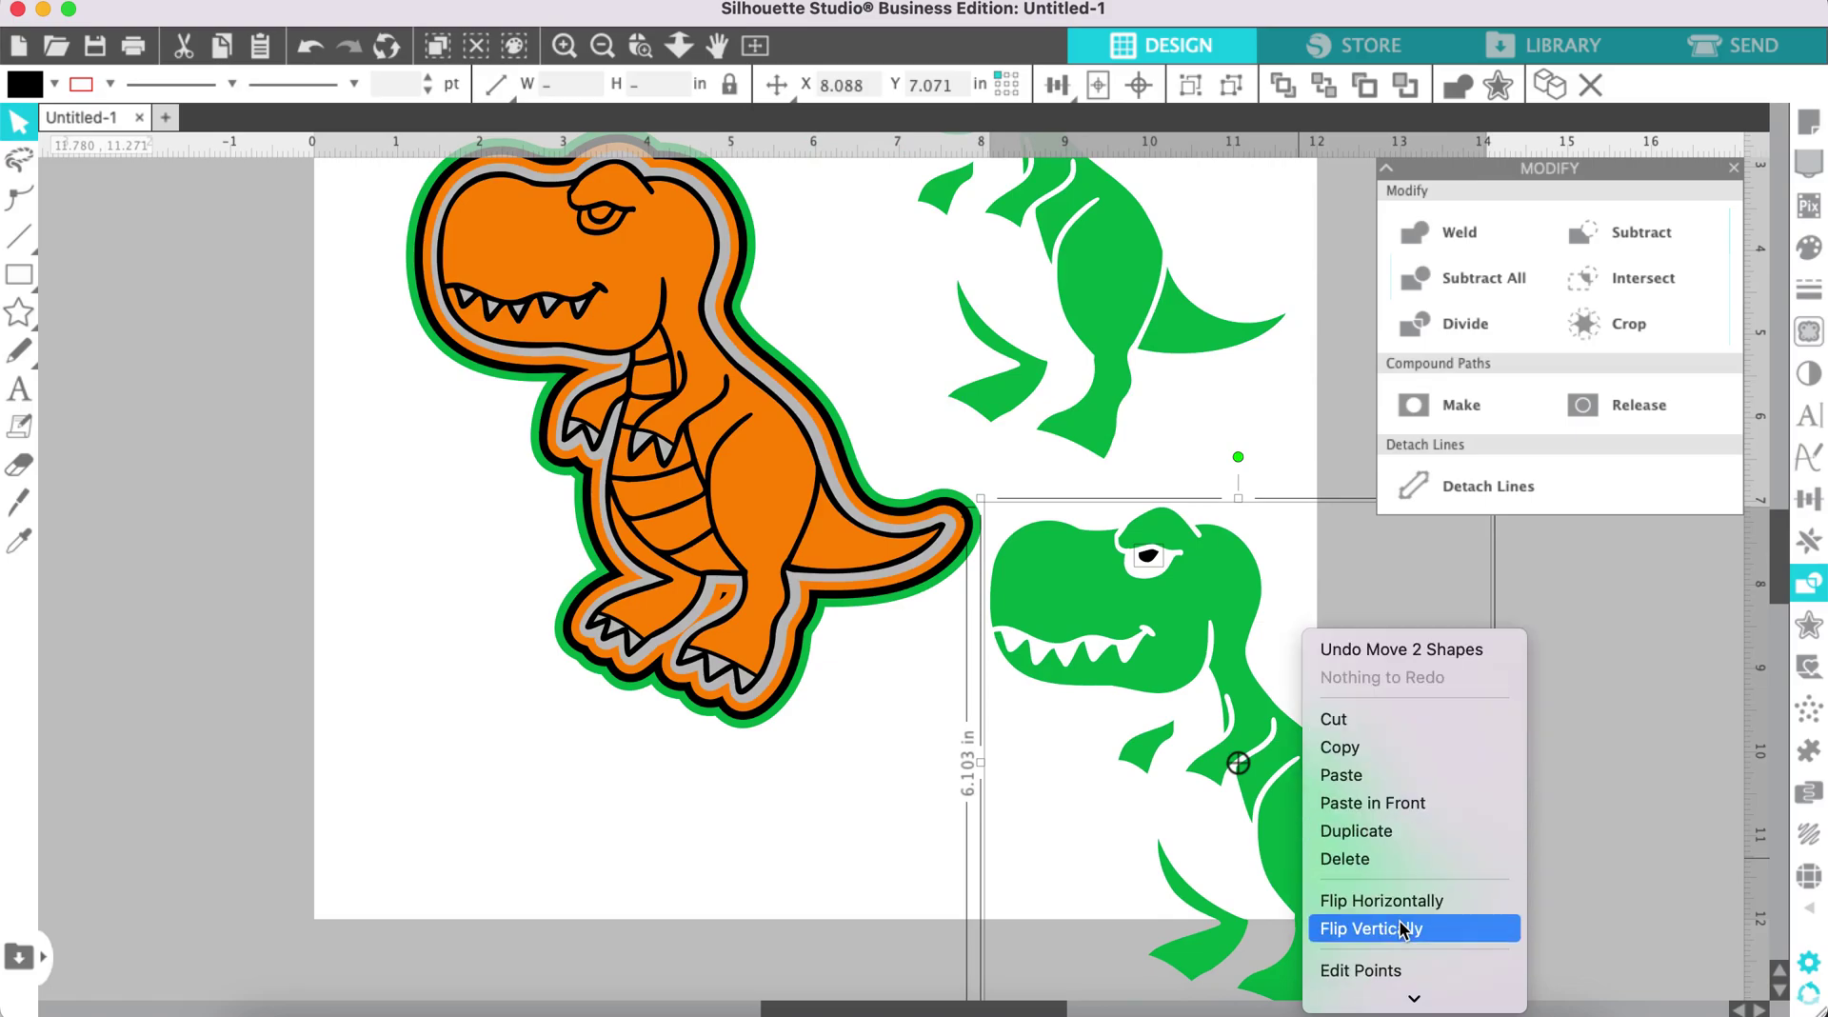
click(1398, 916)
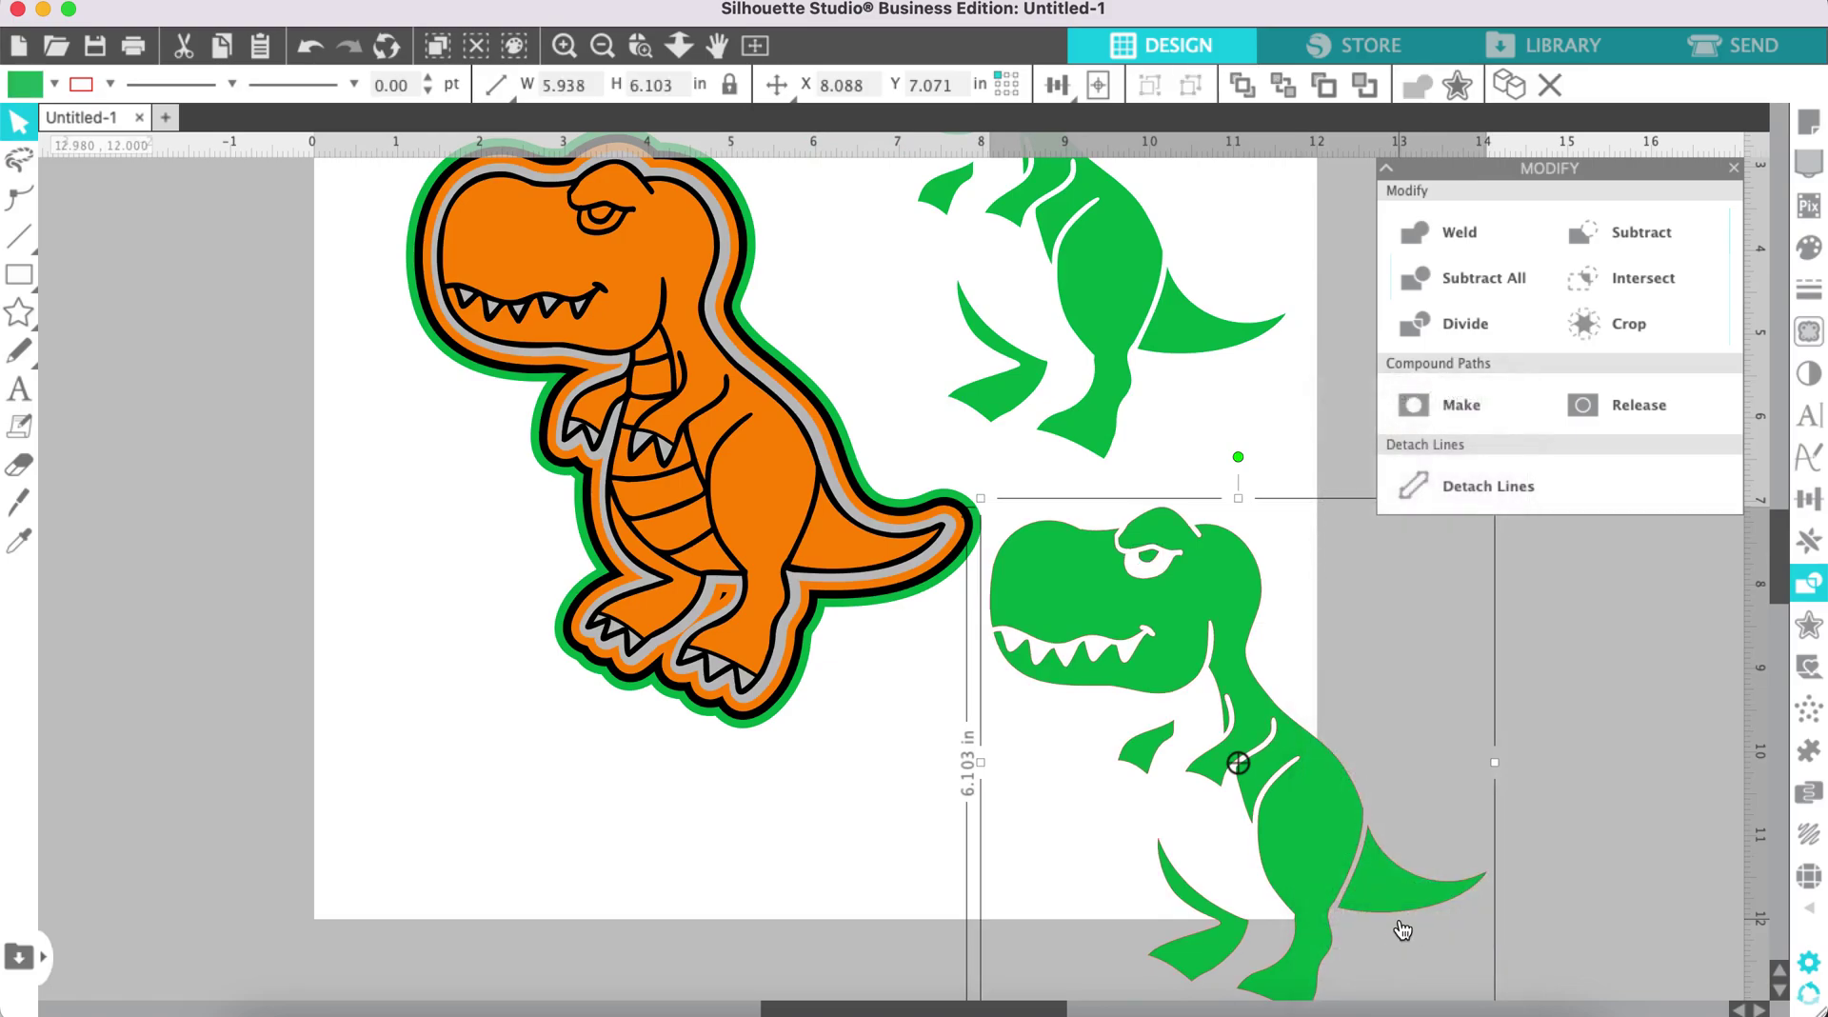
Step: Move the new green compound dinosaur onto the layered design and align its edges with the black outline
scroll(1142, 829, up, 3)
drag(990, 657, 579, 371)
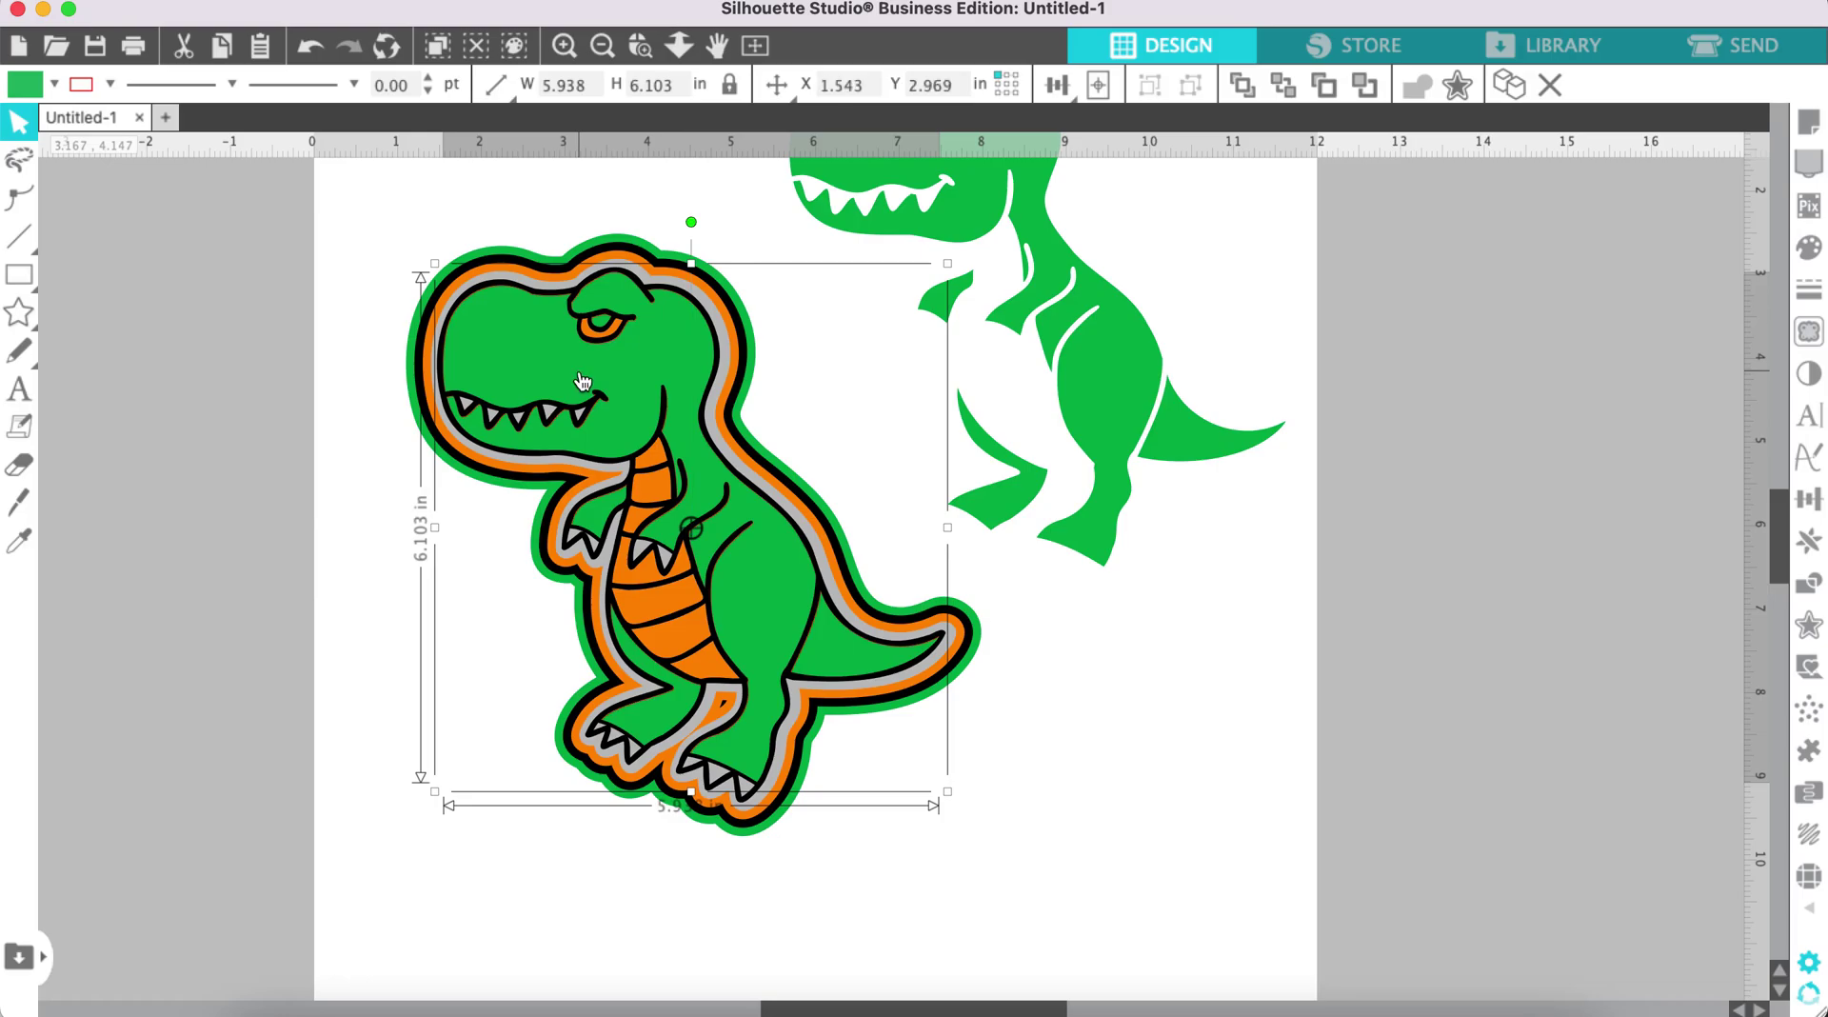
scroll(583, 380, up, 8)
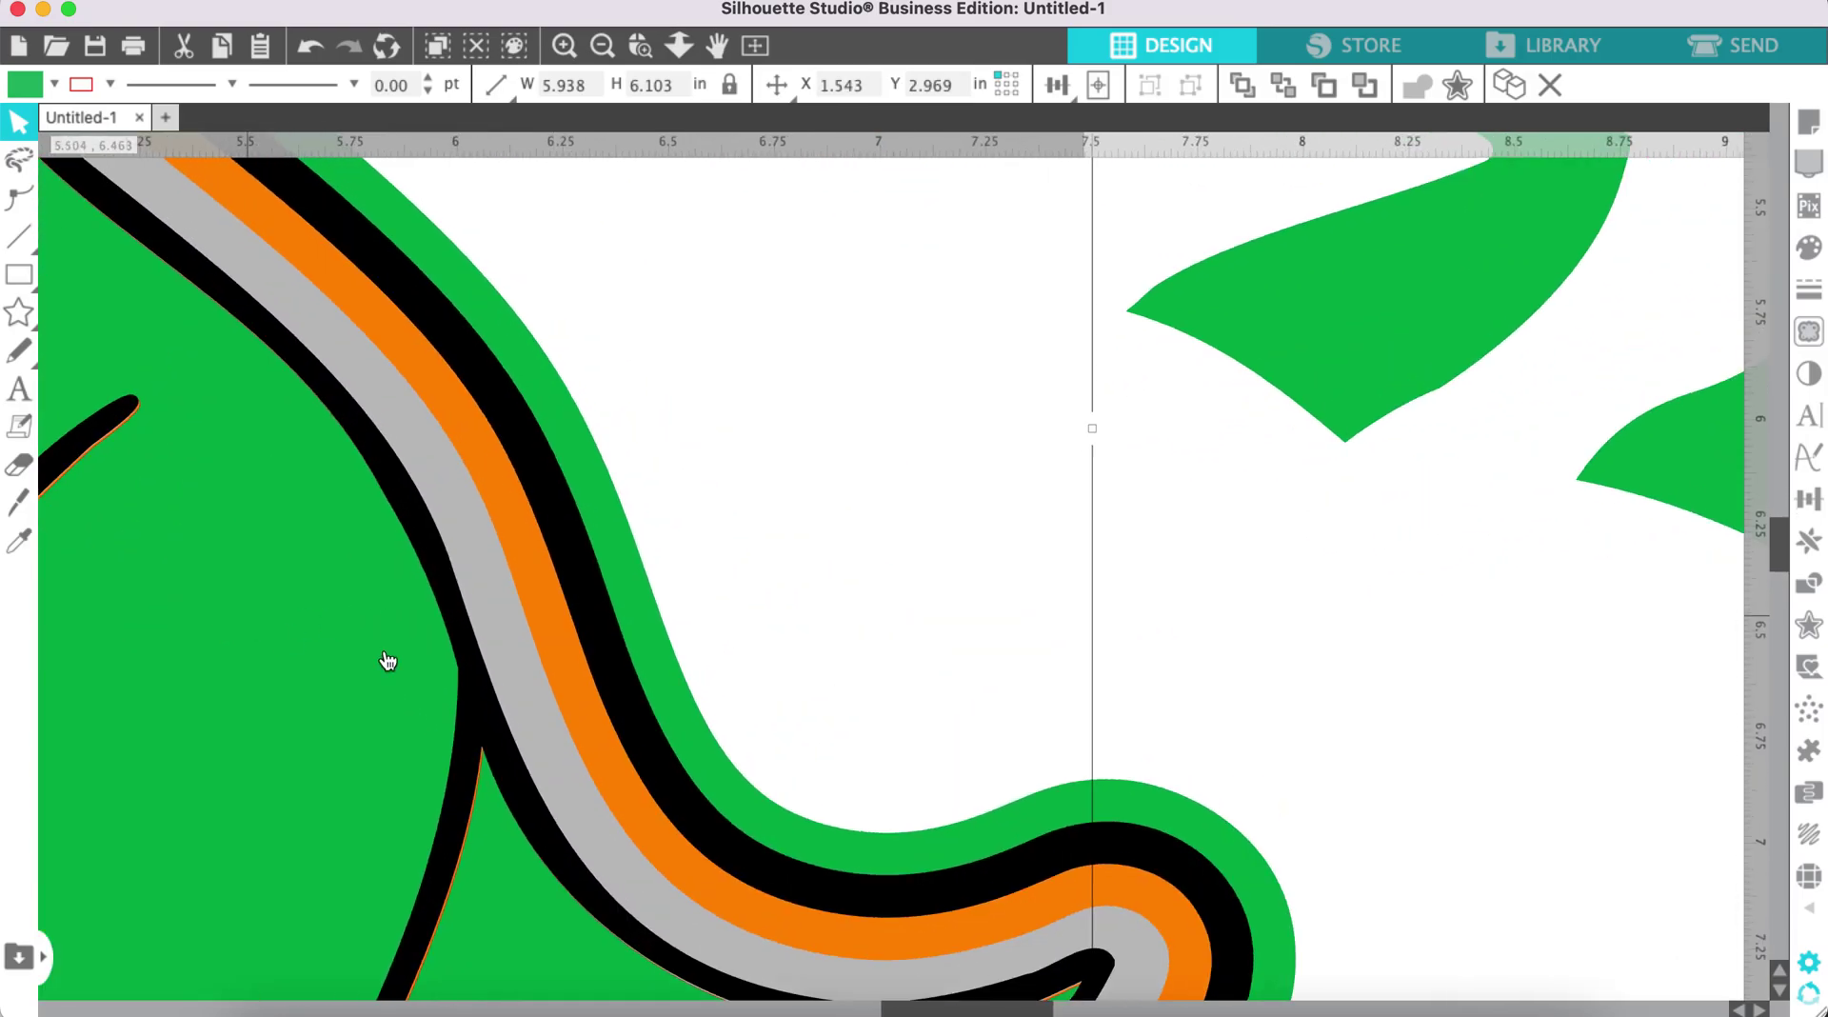
scroll(408, 705, down, 2)
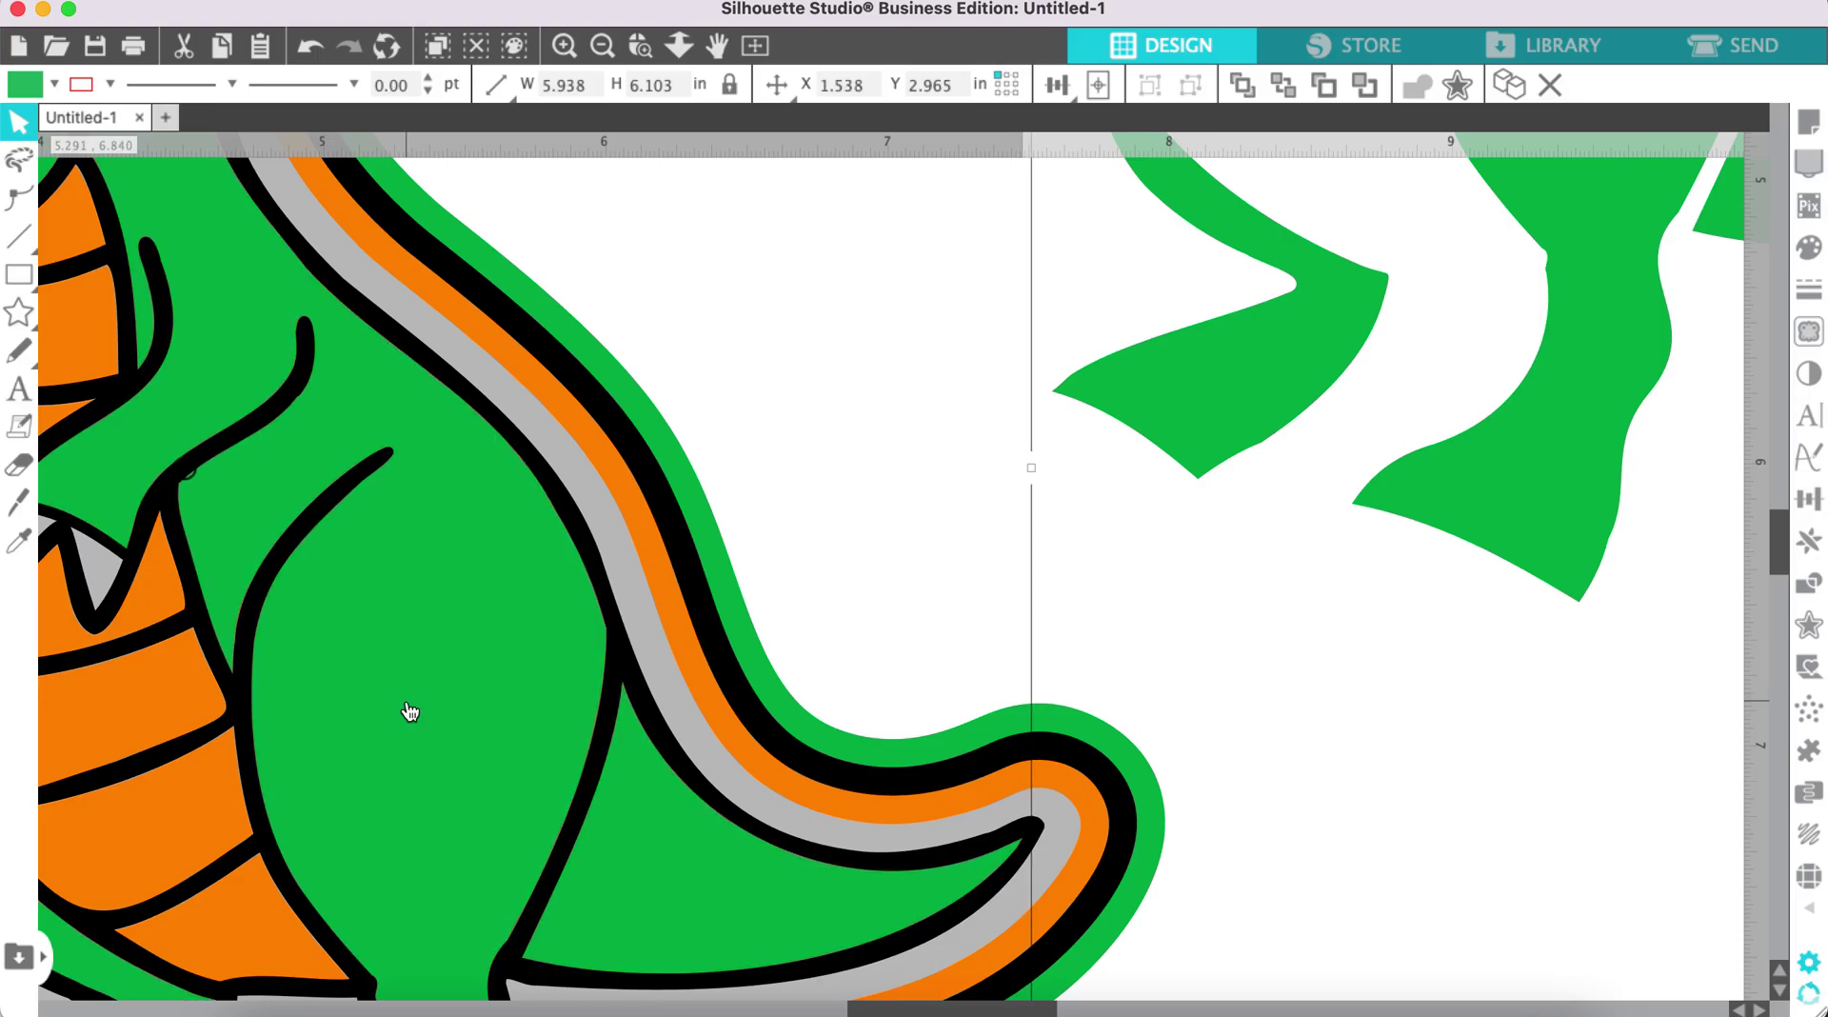
scroll(409, 712, down, 5)
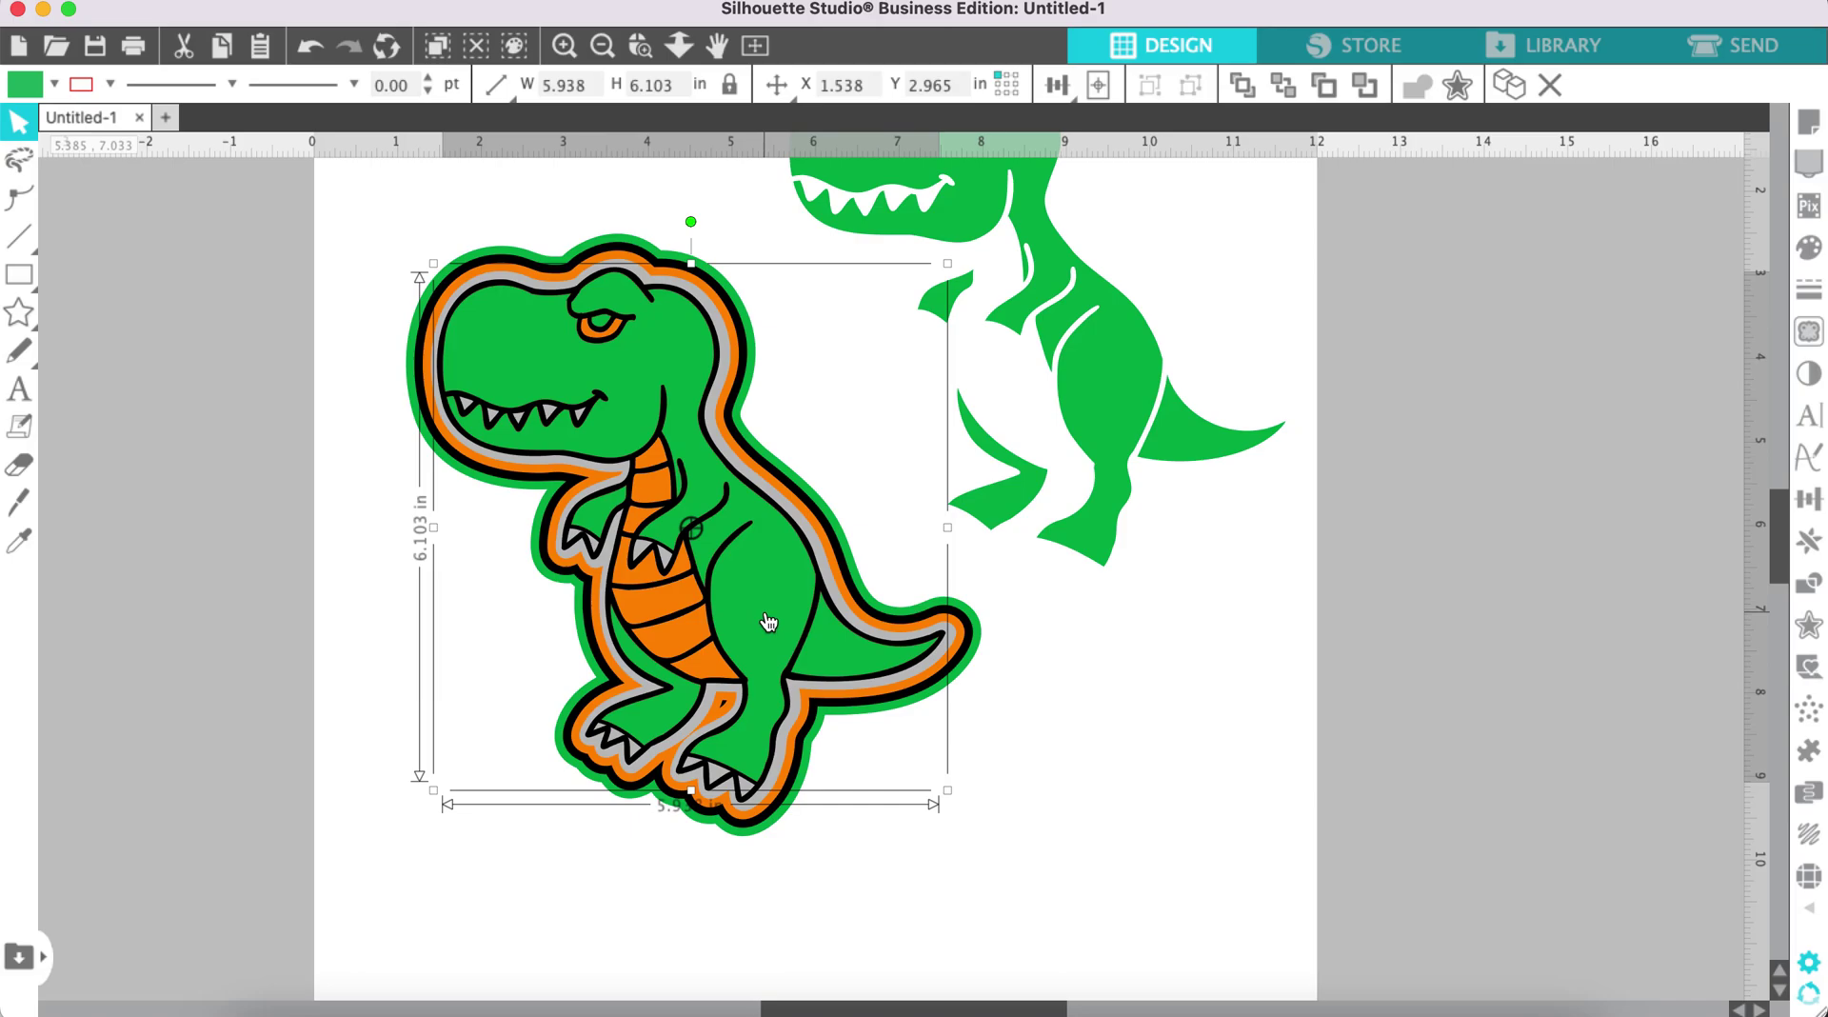
Step: Subtract the green compound dinosaur from the orange offset layer of the design
shift+click(968, 638)
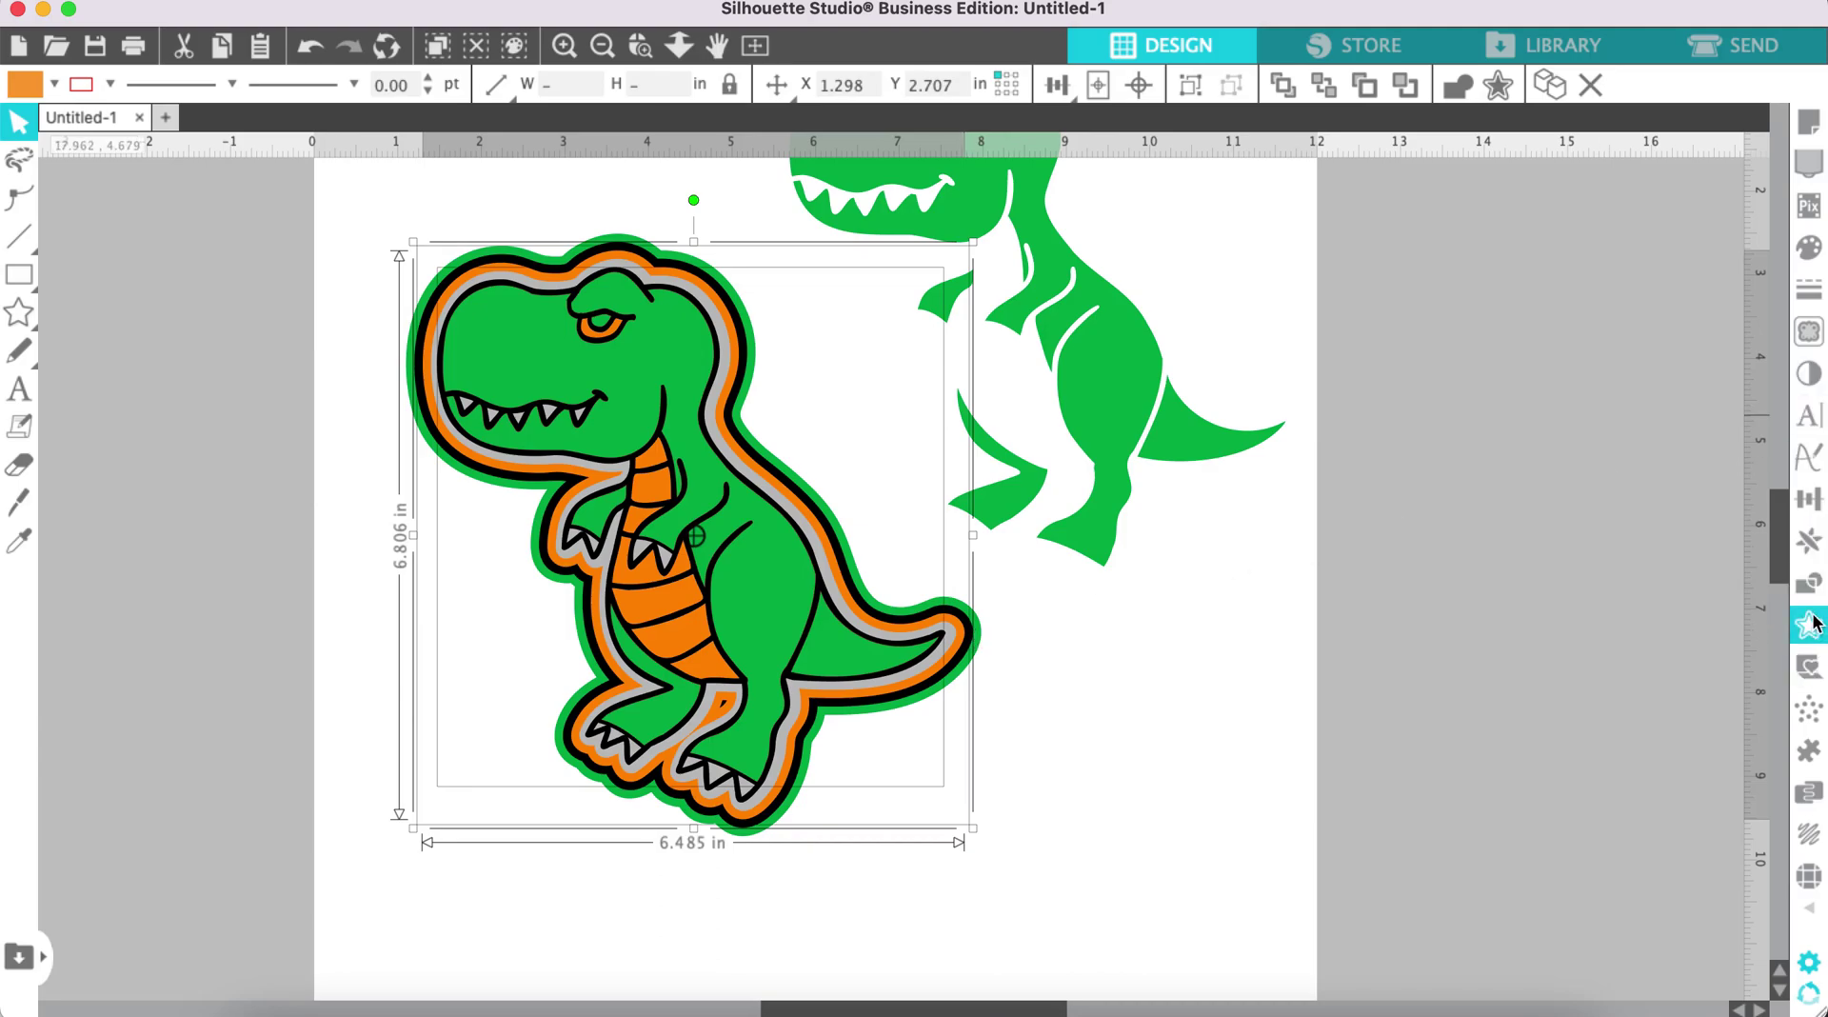
click(1798, 578)
click(1608, 233)
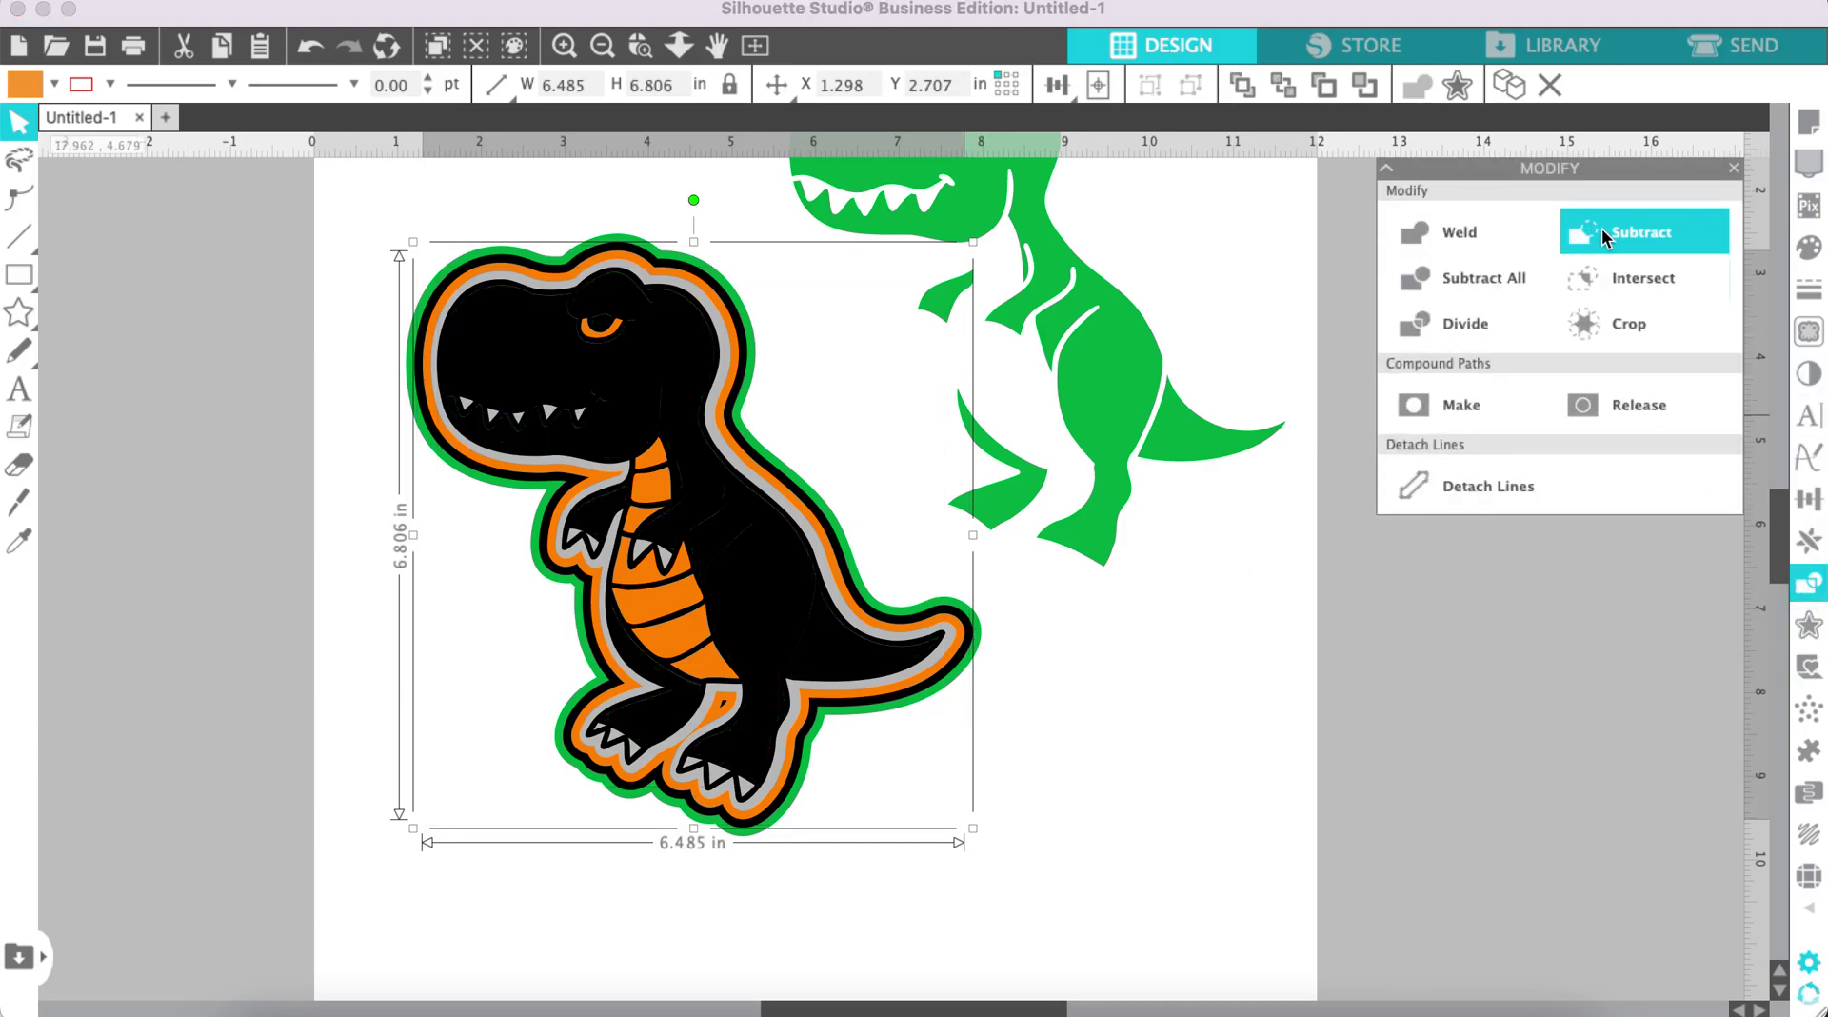
click(1049, 816)
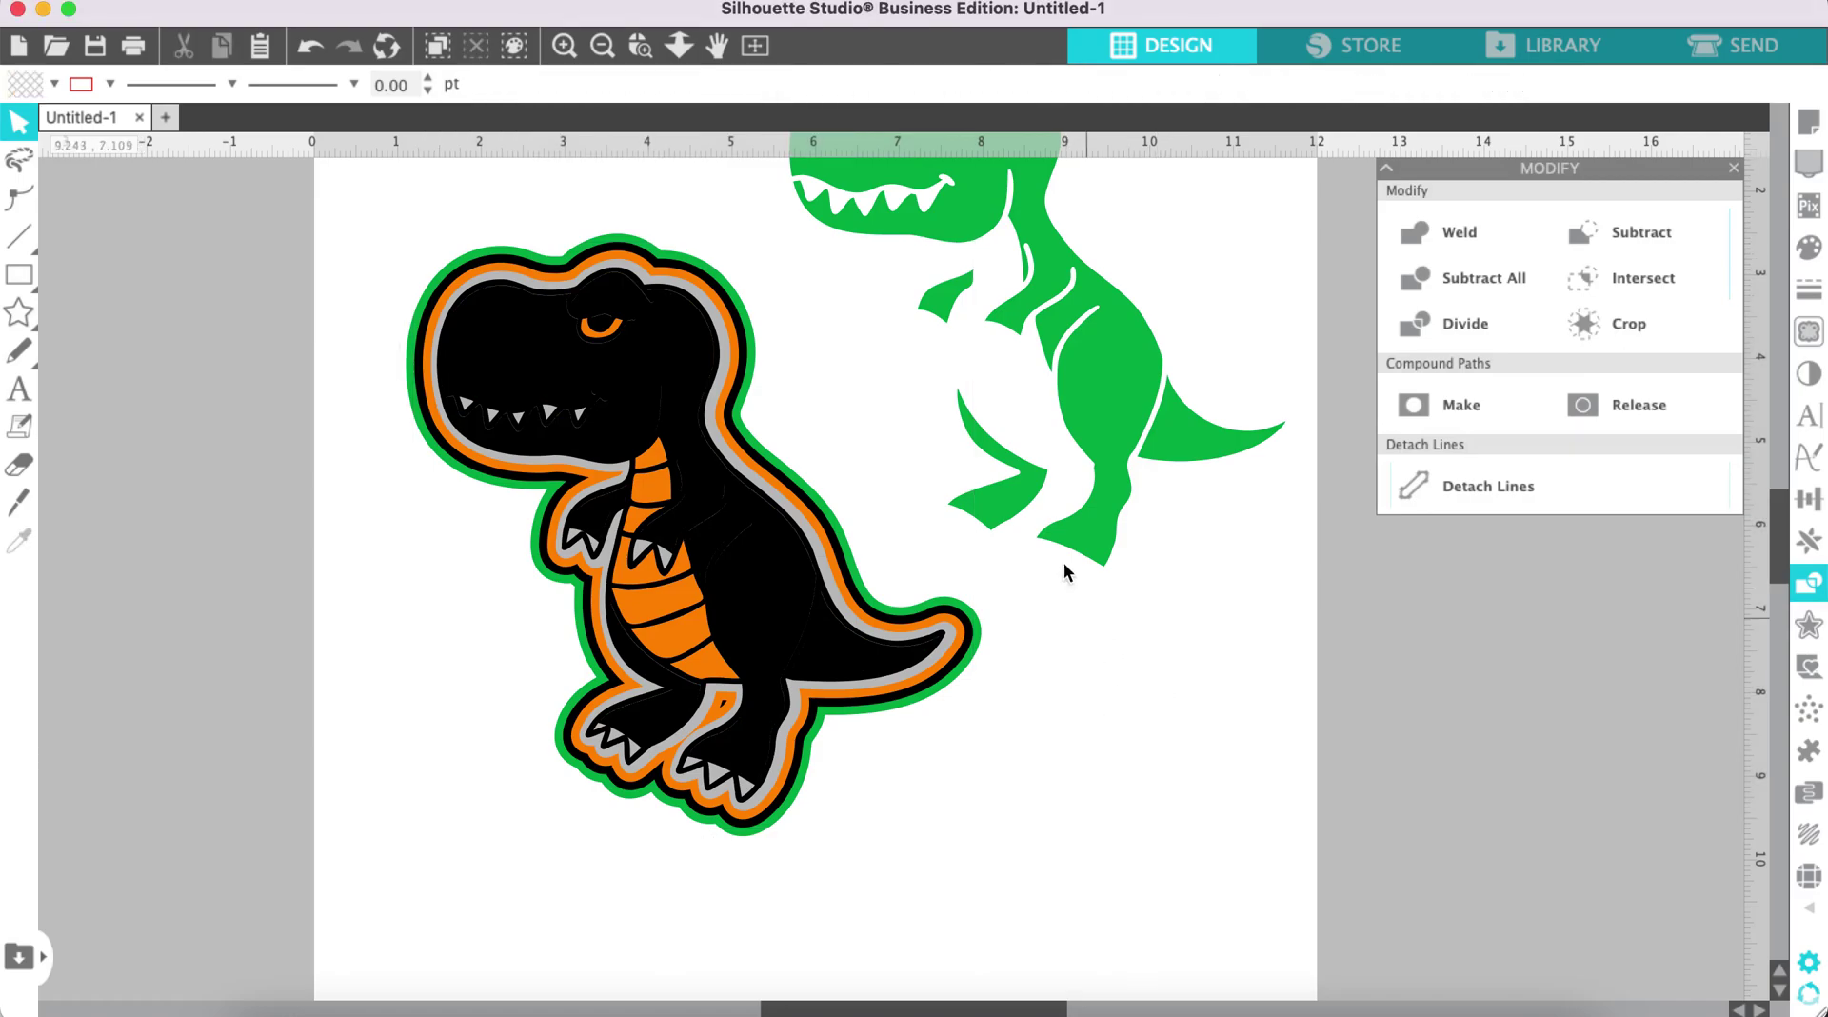
Step: Delete the black pupil from the remaining green dinosaur, then move the green pieces onto the layered design, aligned with its black outline
scroll(1065, 561, up, 3)
scroll(1065, 552, up, 2)
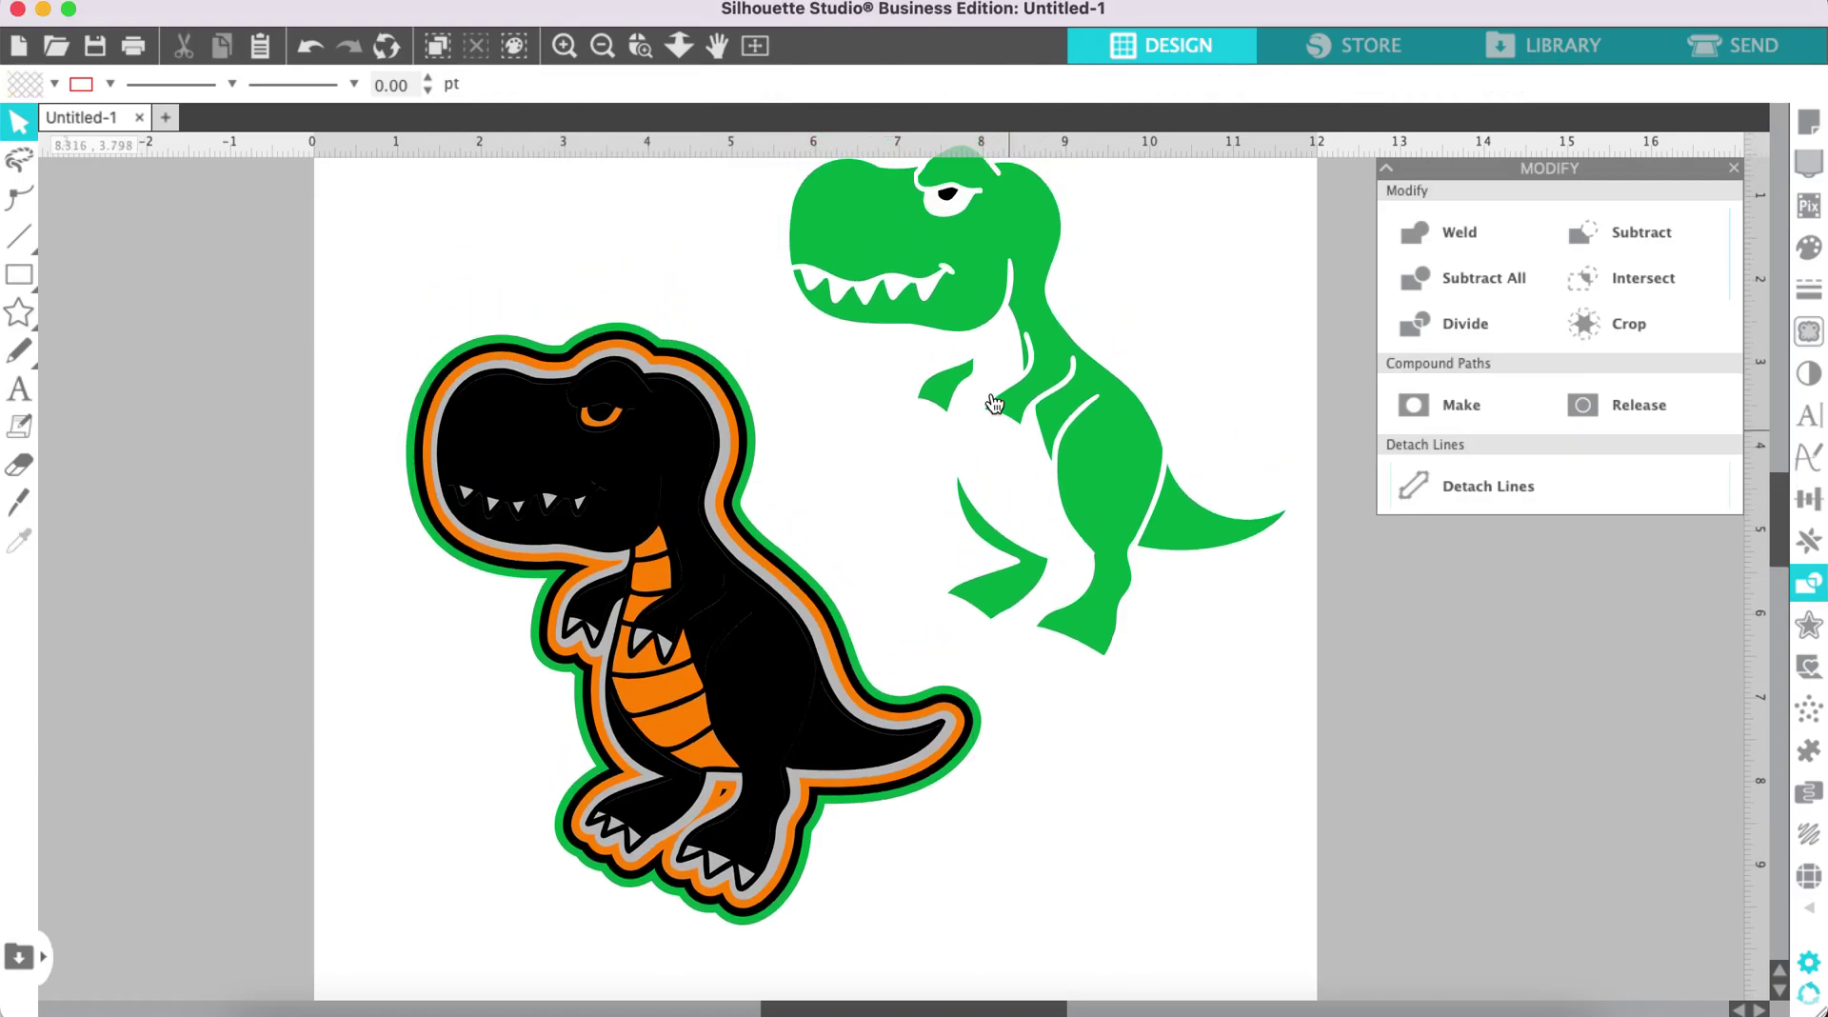
click(948, 197)
click(1051, 362)
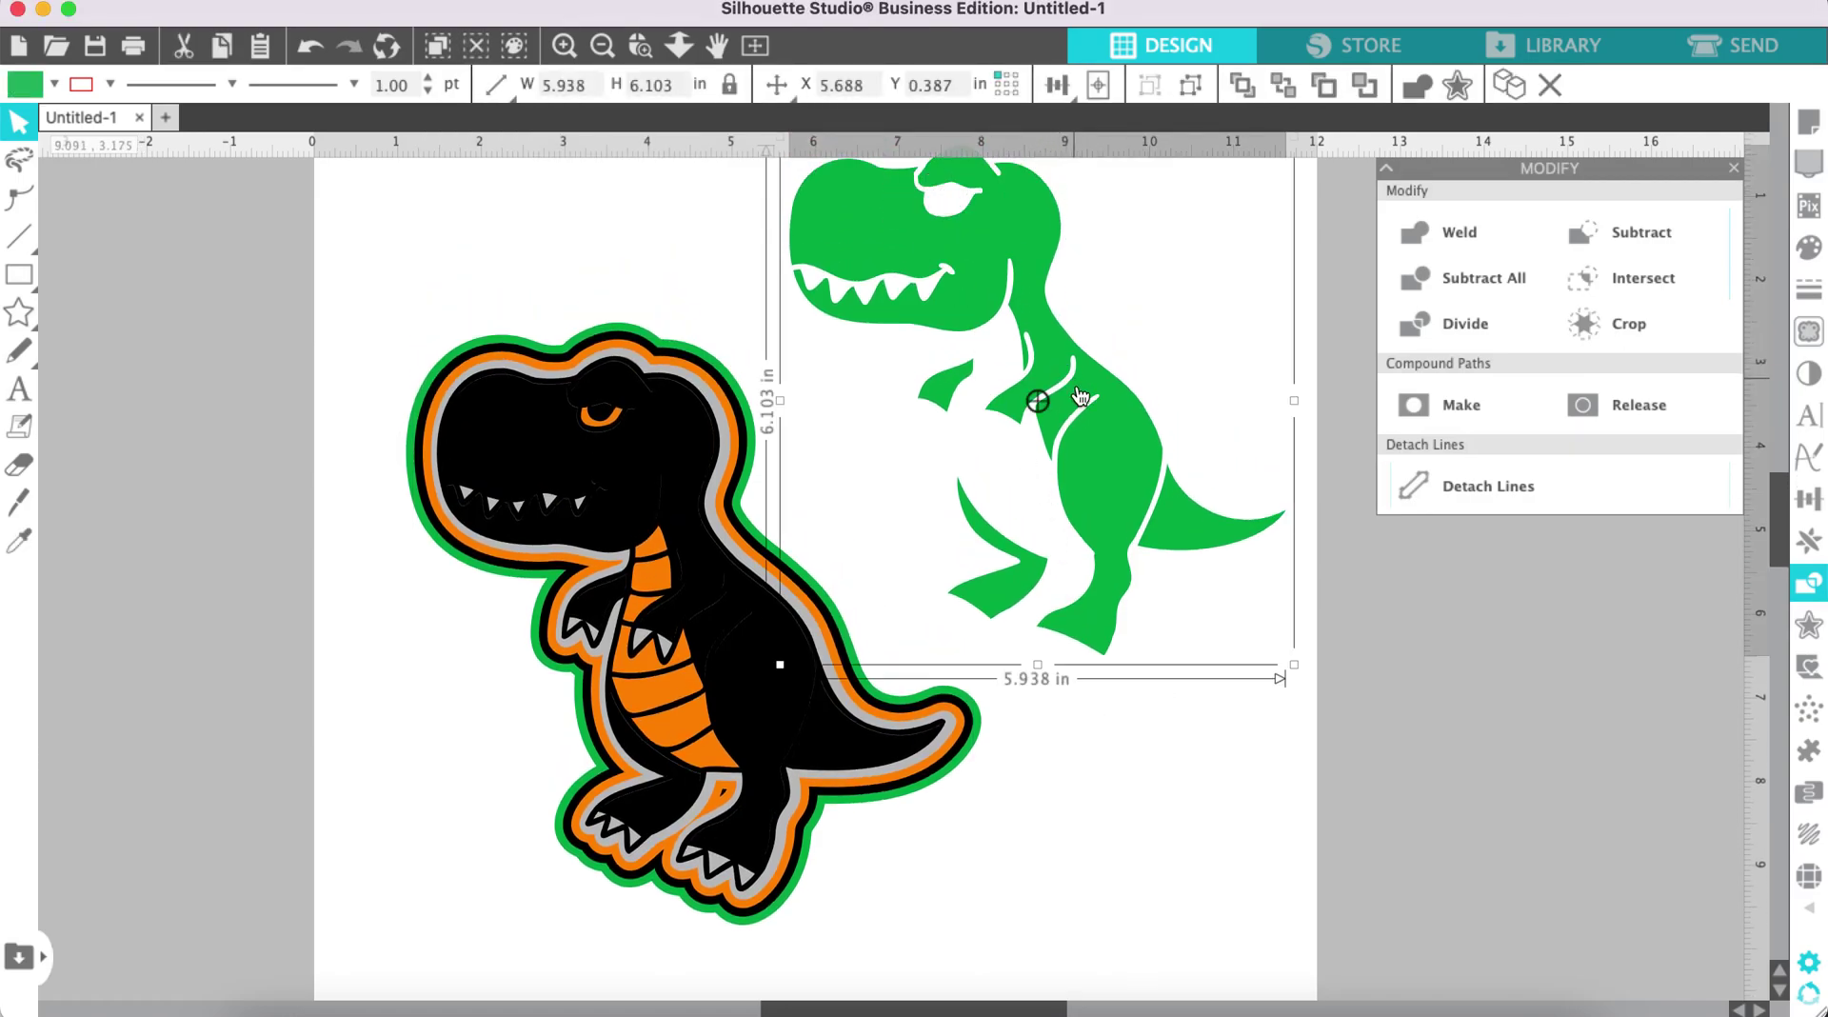
drag(1059, 438, 759, 639)
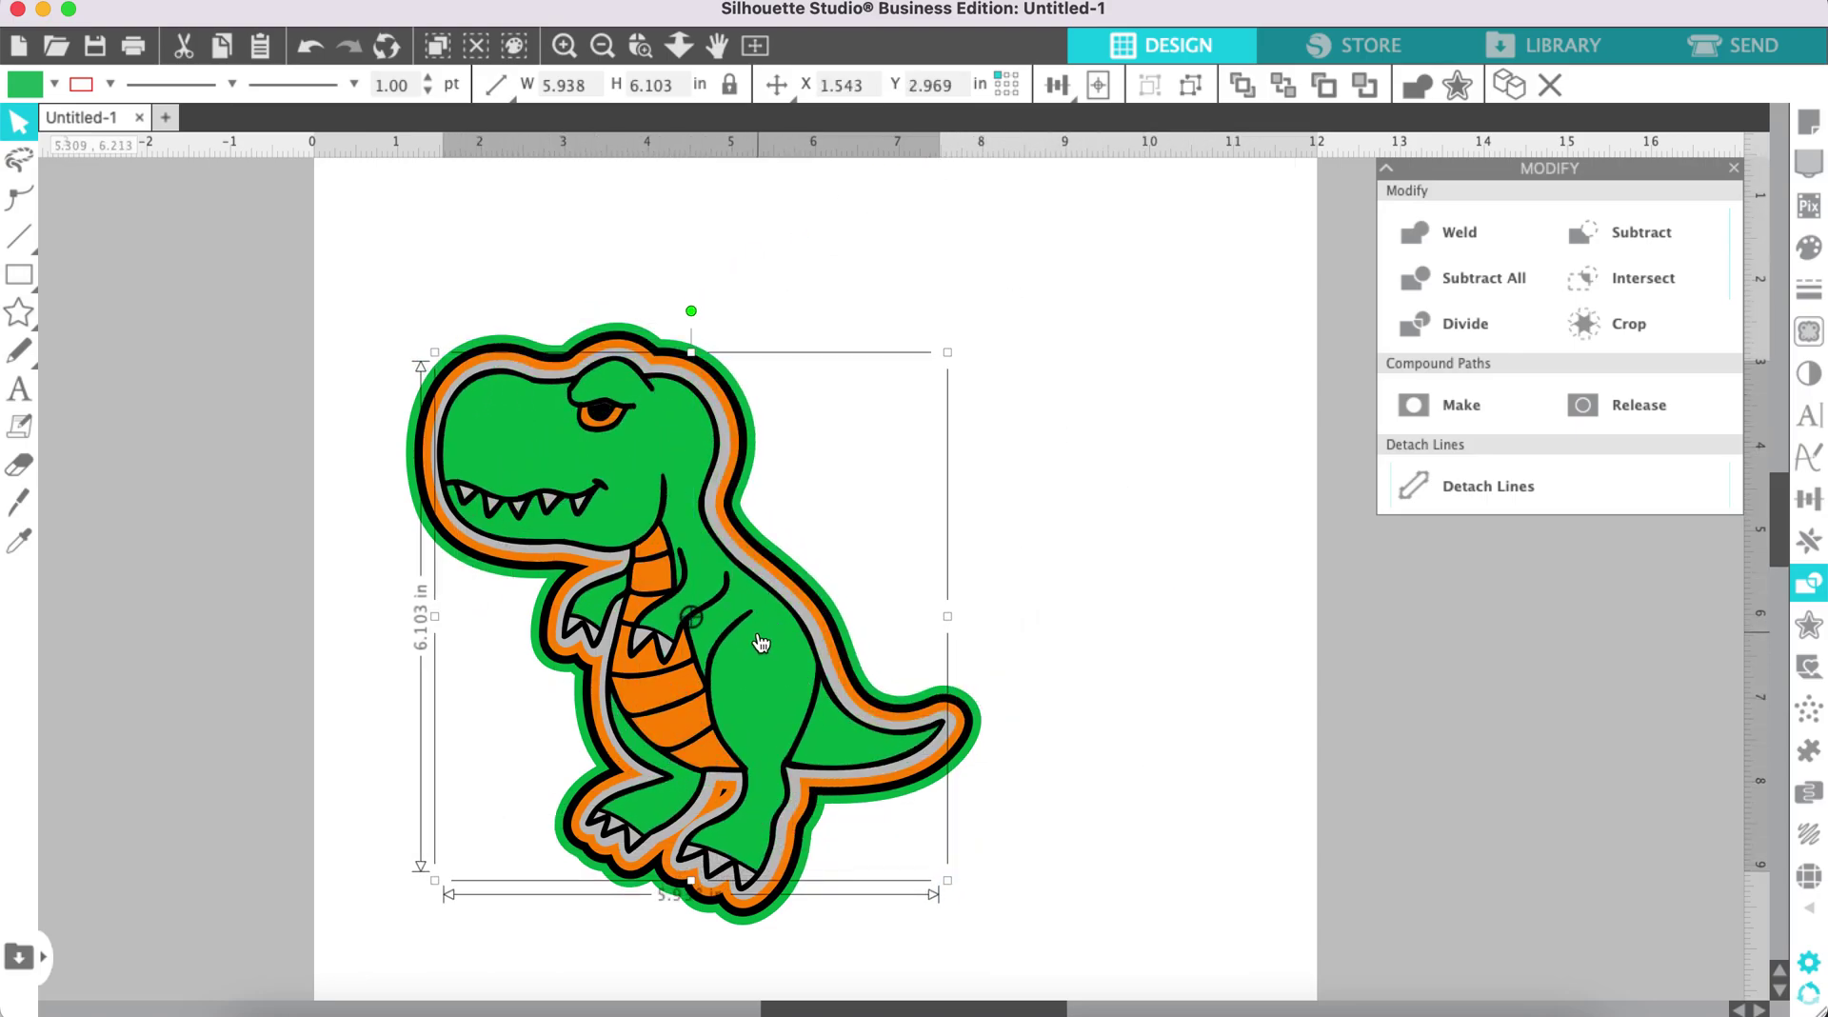
scroll(761, 644, up, 10)
drag(744, 538, 934, 543)
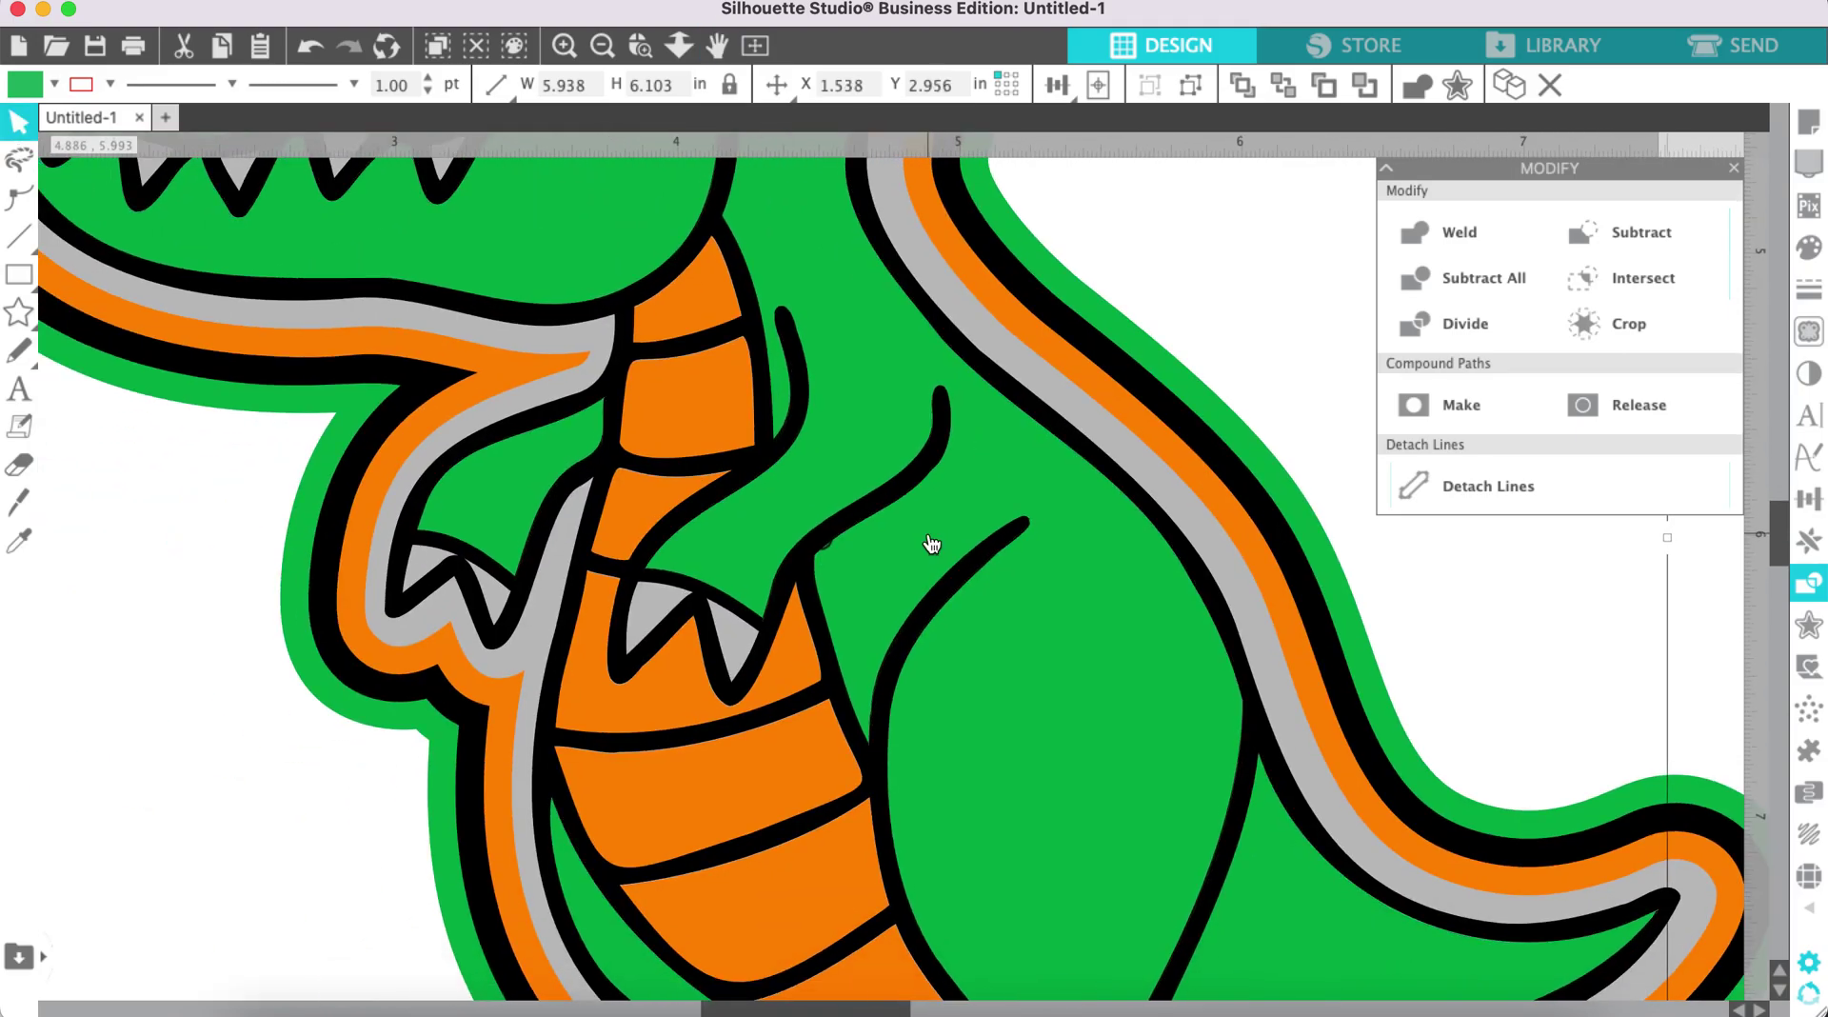
scroll(932, 544, down, 3)
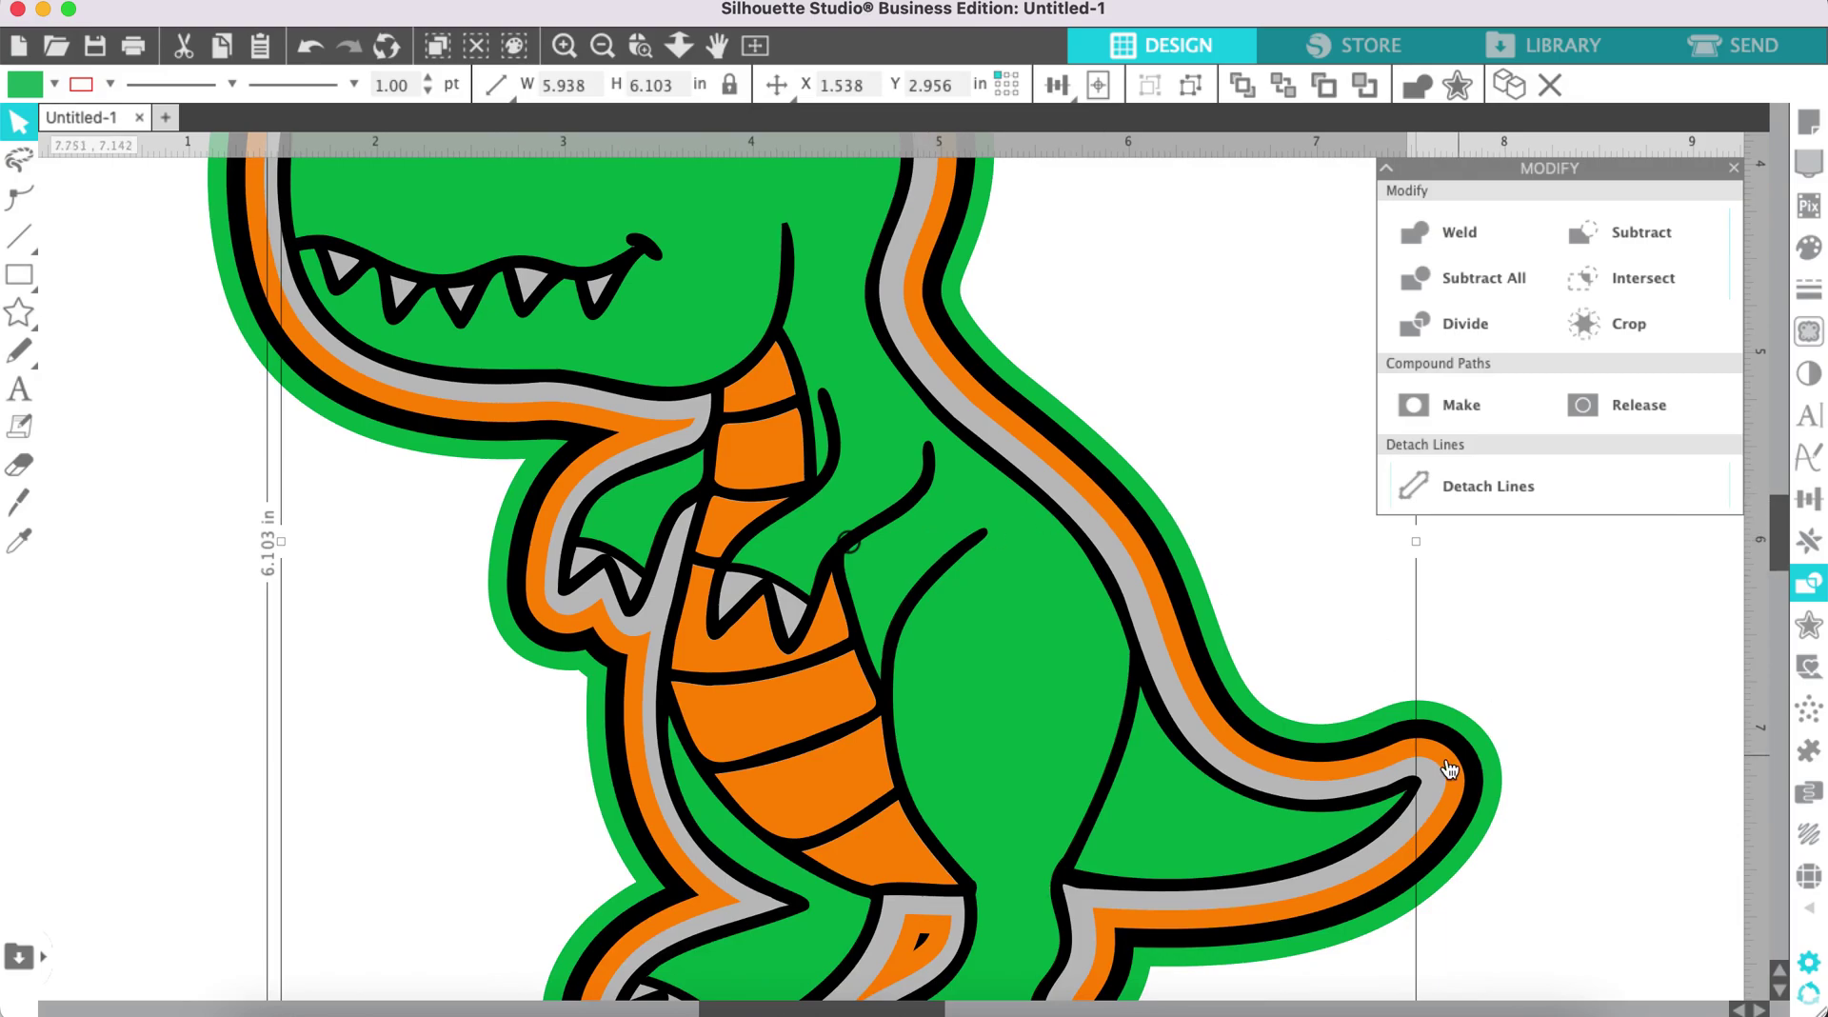
Step: Subtract the green dinosaur from the black offset layer
shift+click(1474, 755)
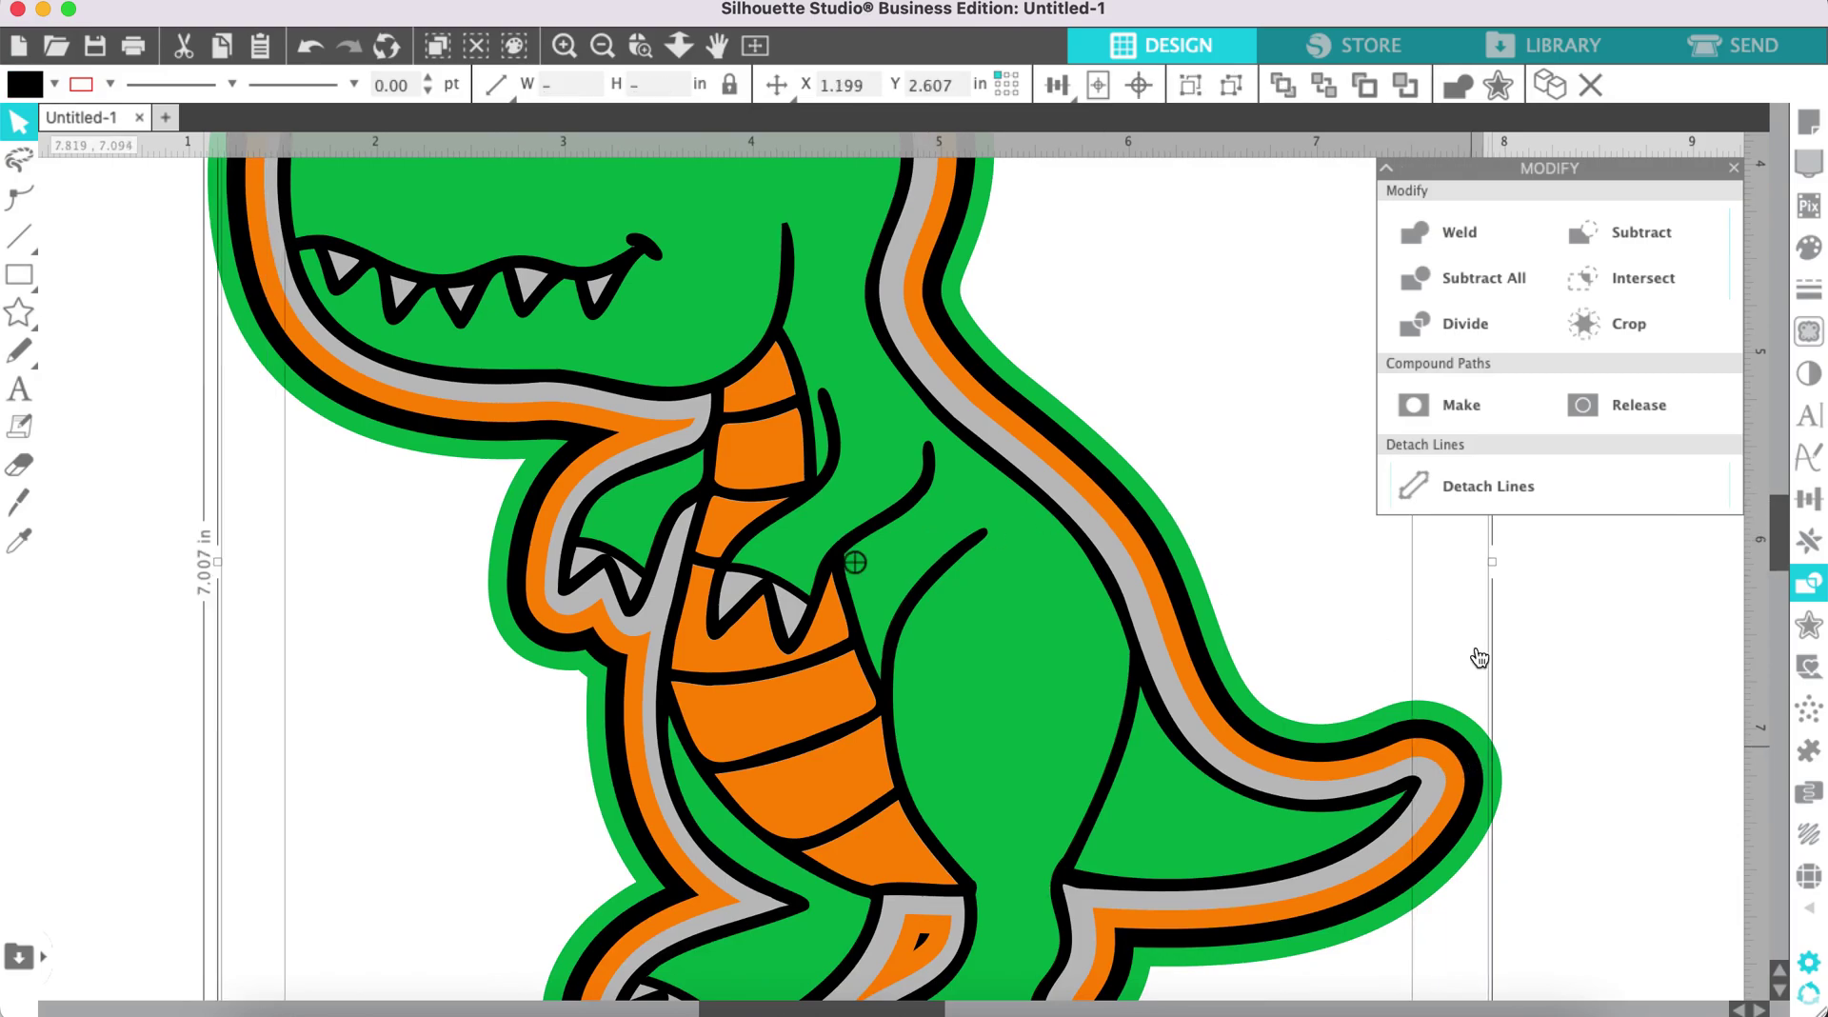
click(1510, 277)
key(super+1)
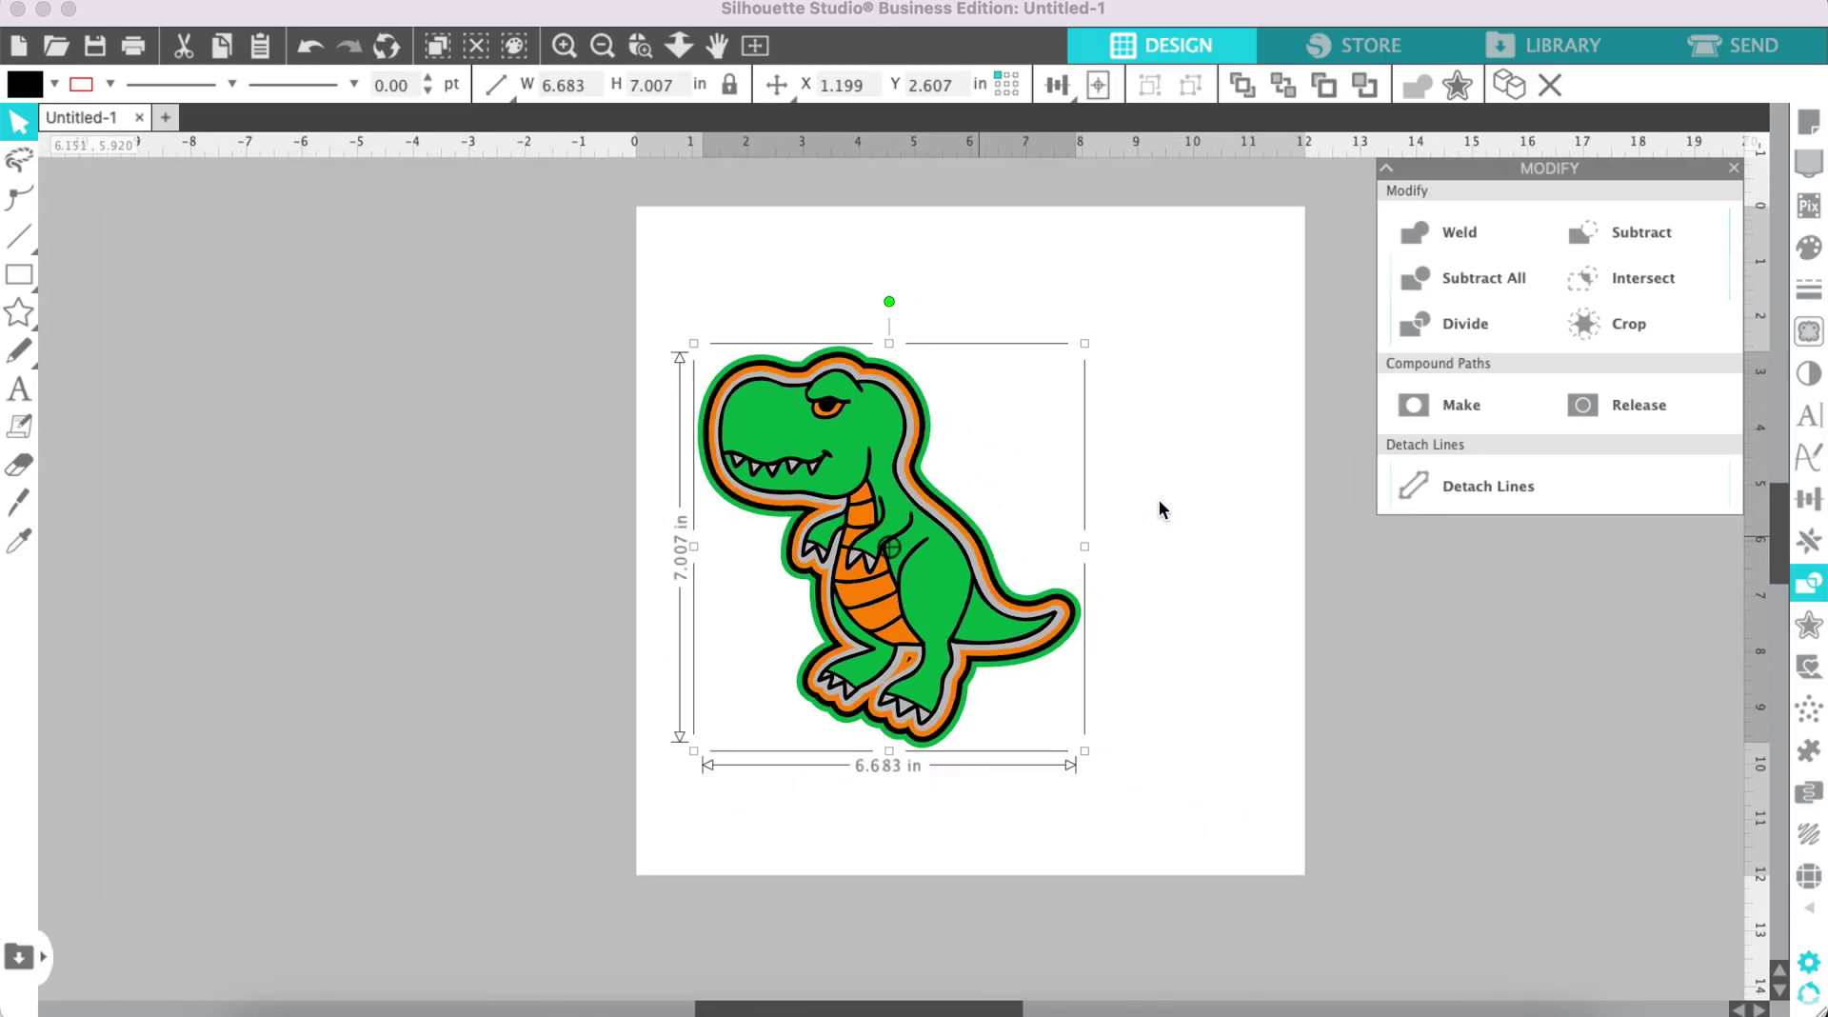
click(1135, 672)
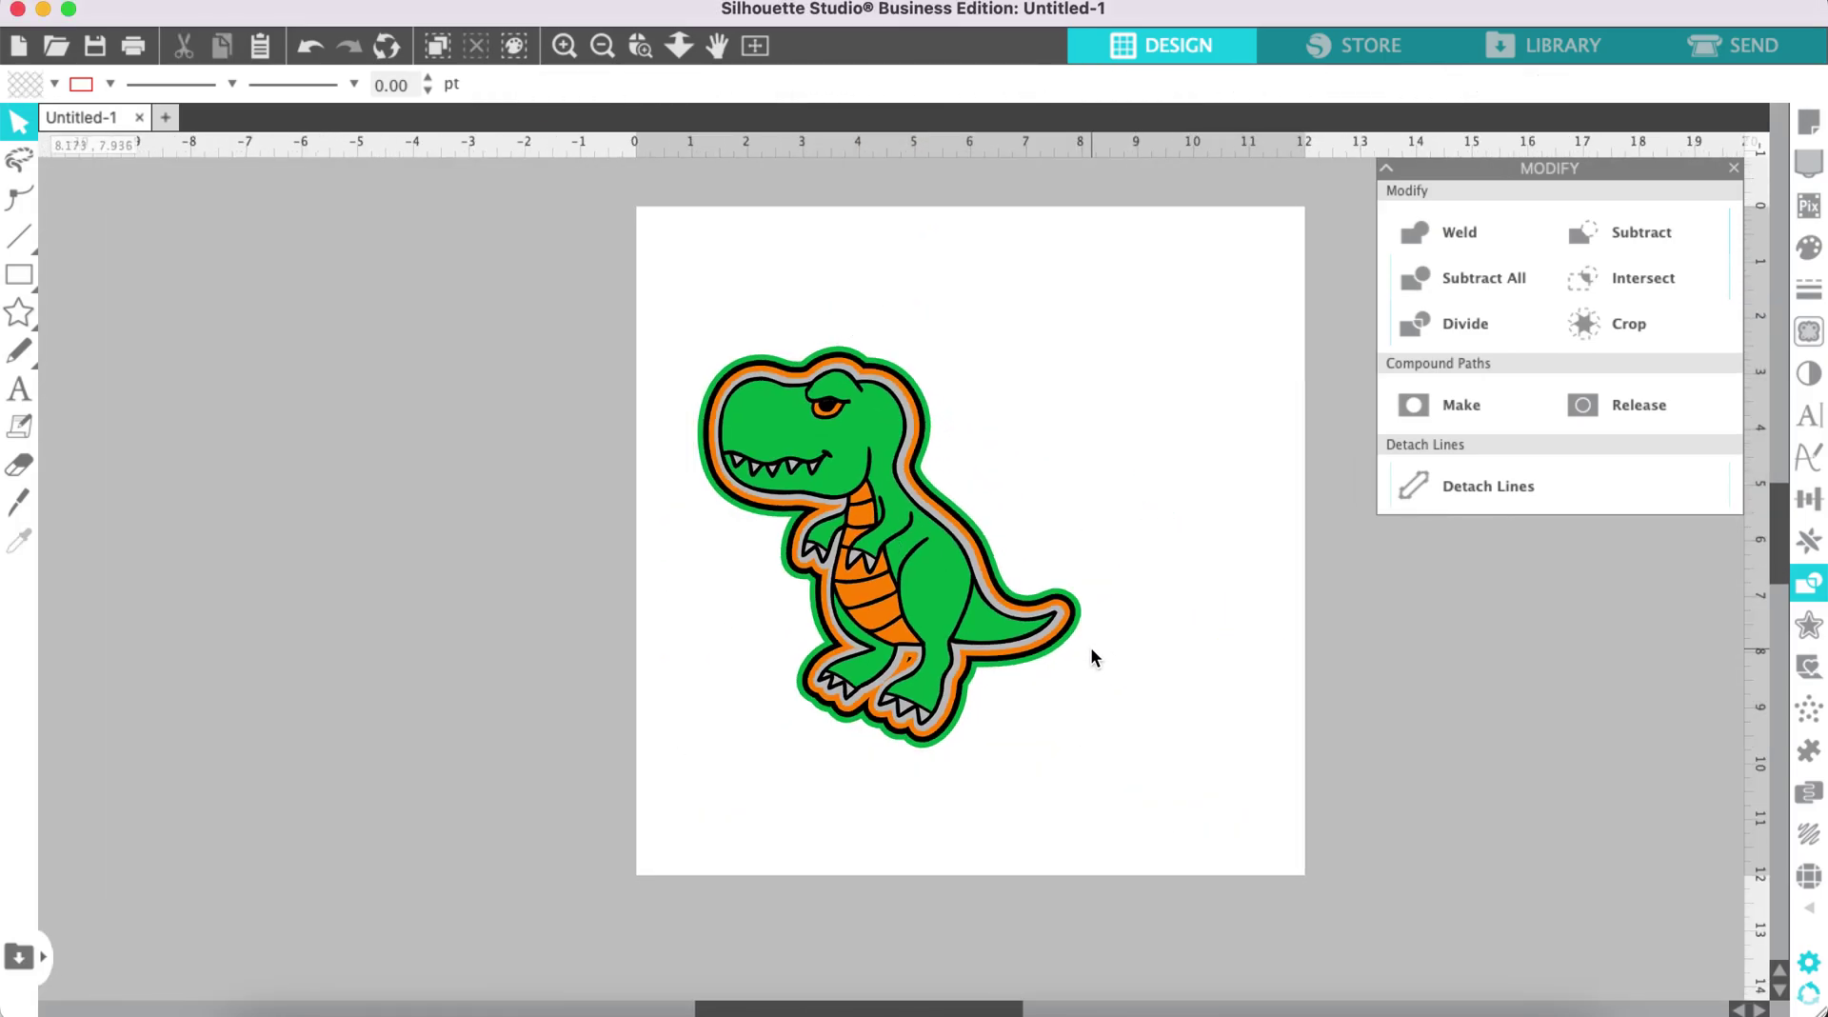
Step: Scale the whole layered dinosaur down to about 5.16 by 5.40 inches and move it toward the lower left of the page
click(979, 632)
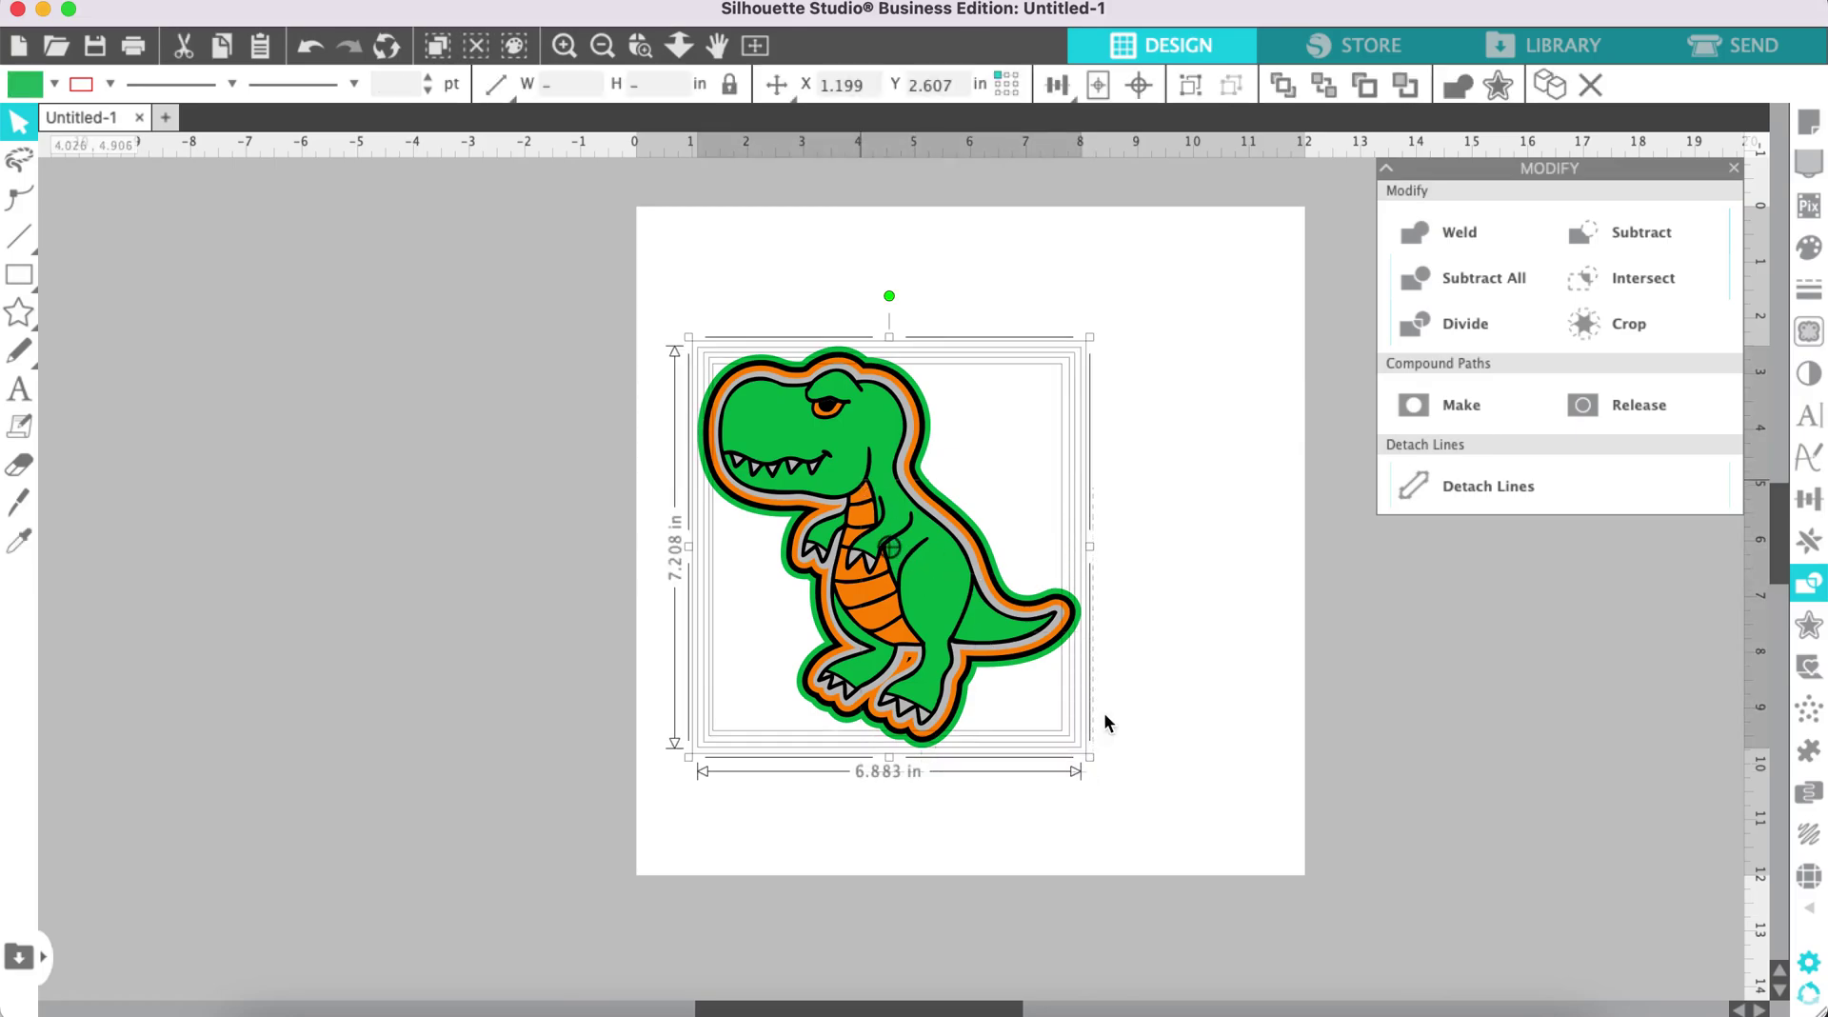
drag(1091, 759, 1009, 689)
click(984, 706)
drag(816, 499, 796, 678)
Step: Pull the black outline and the grey layer off the stack and place them side by side along the top of the page
click(1077, 718)
key(super+v)
drag(870, 739, 838, 427)
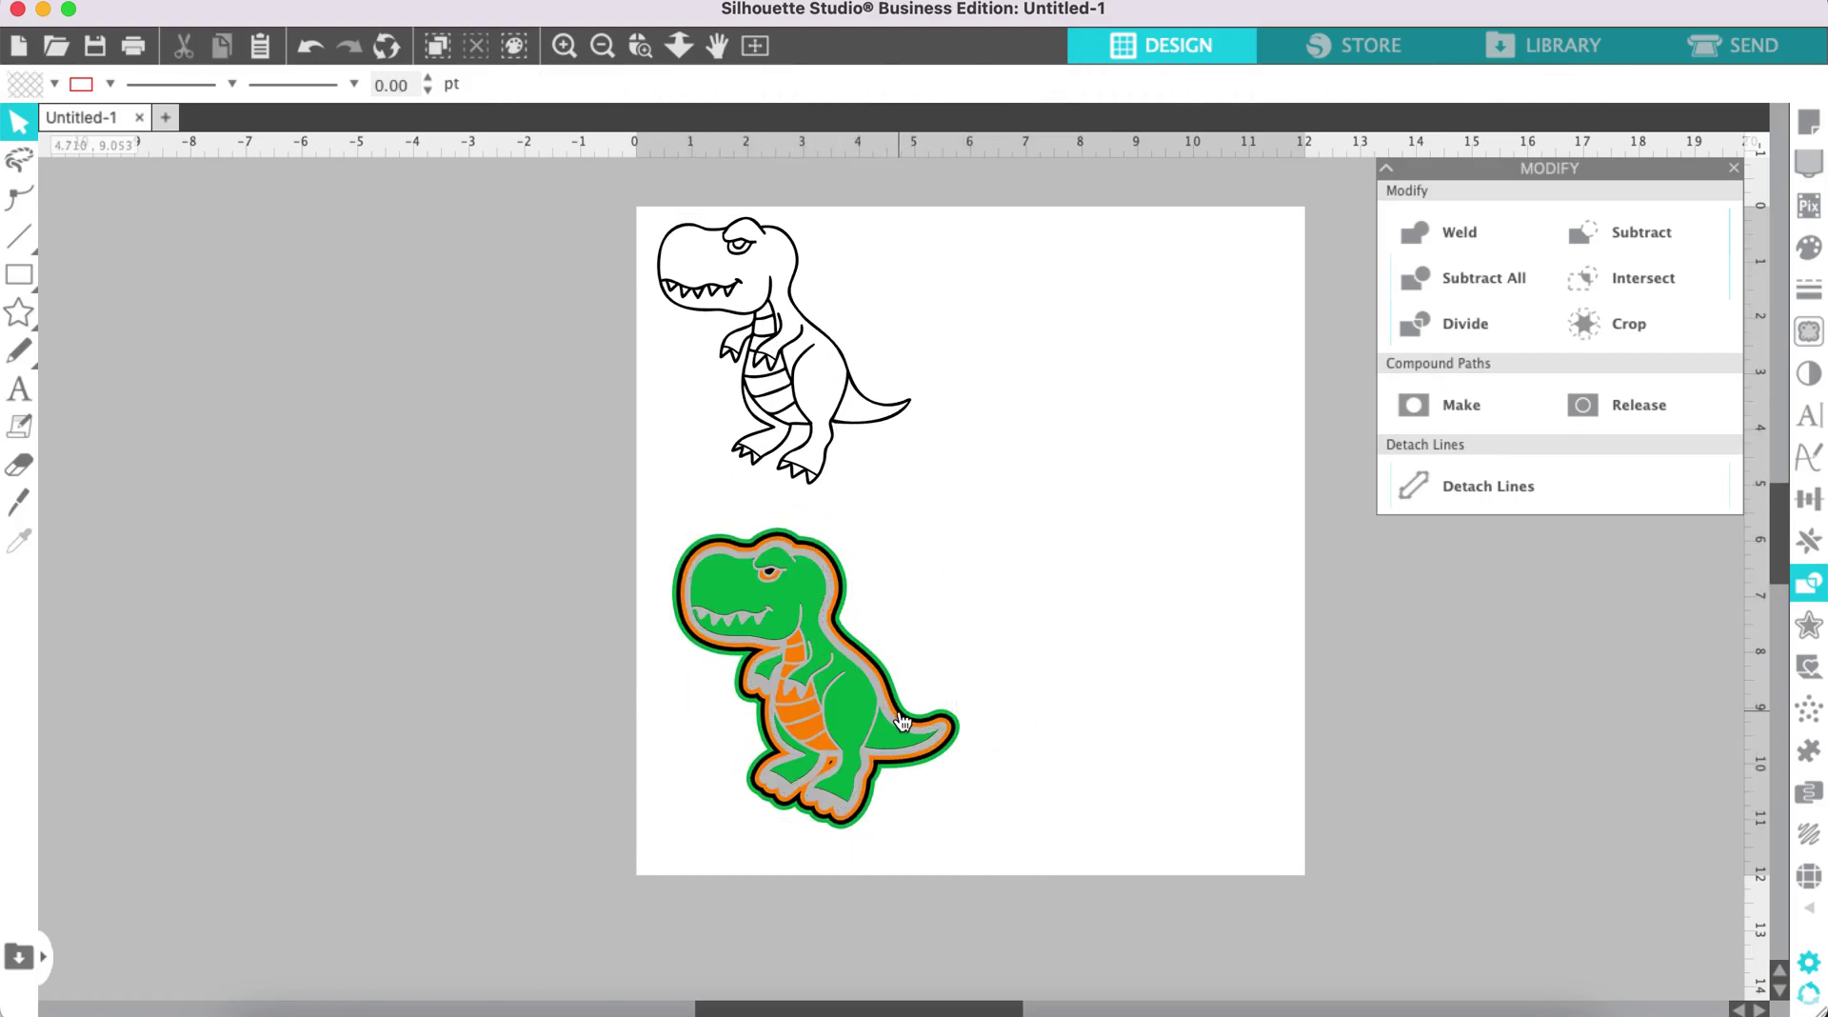
click(895, 725)
drag(895, 725, 1125, 395)
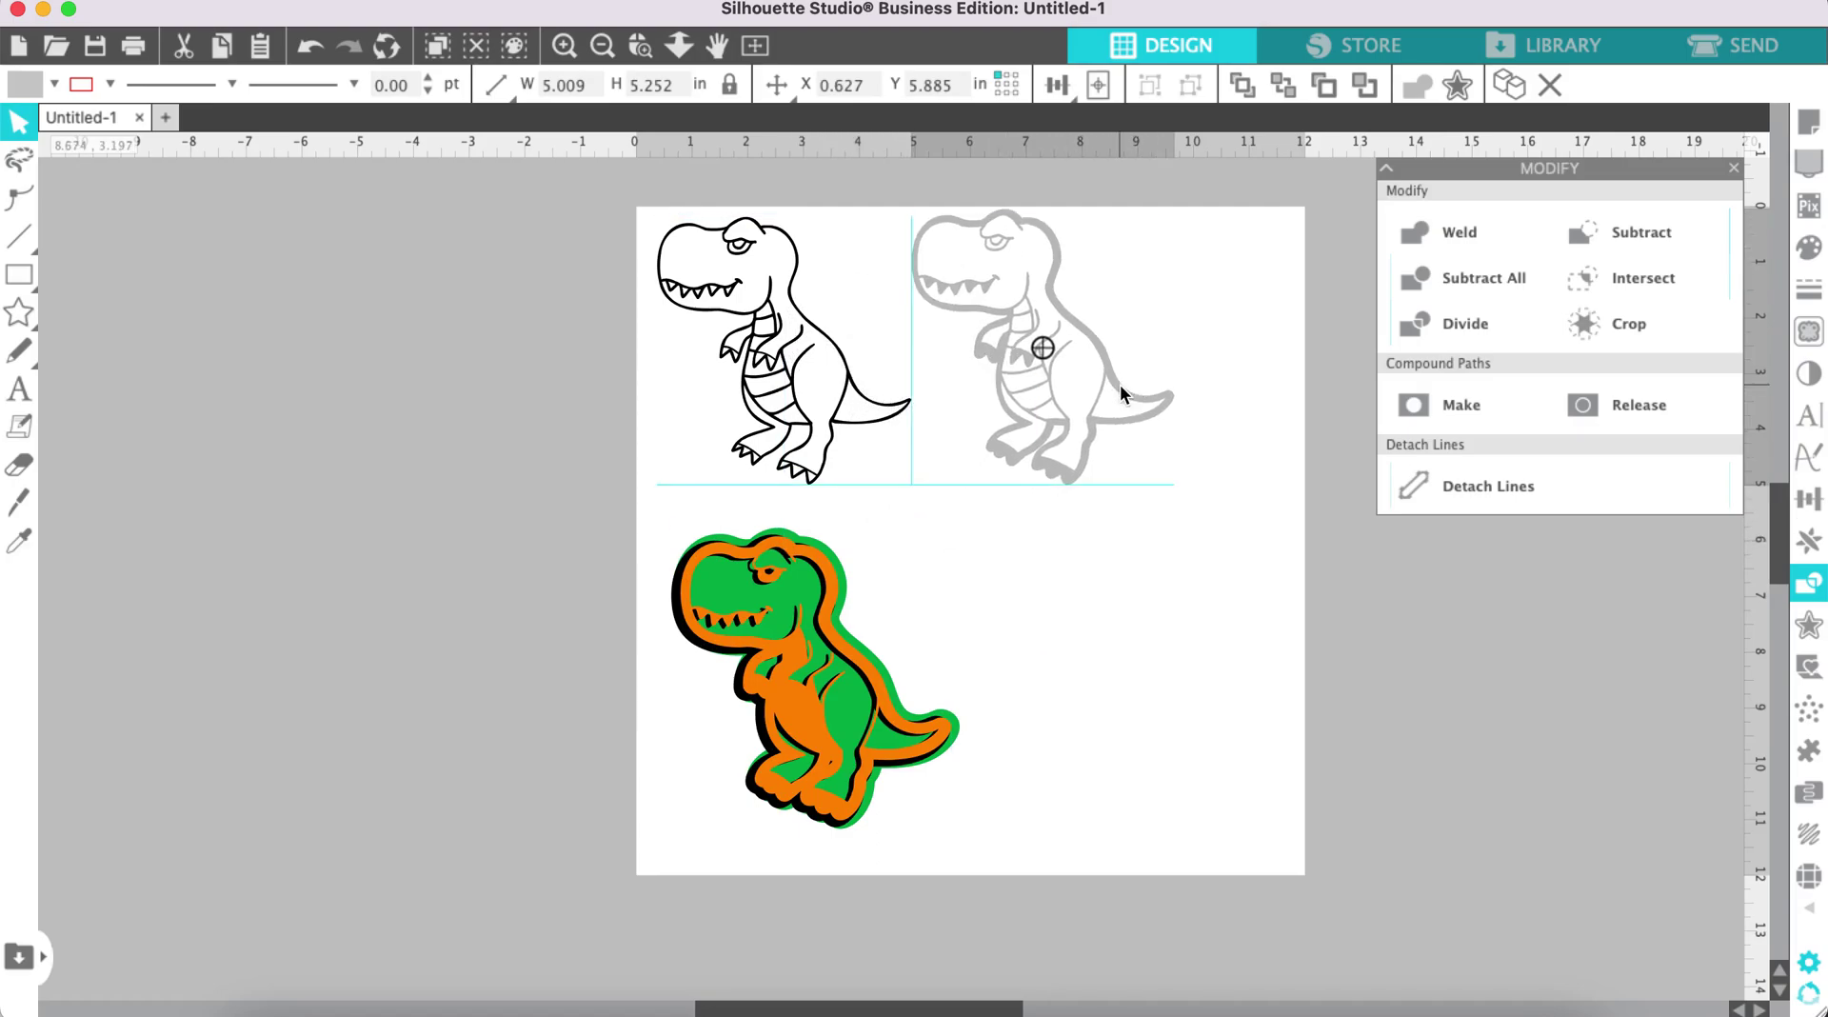
Step: Separate the orange, black offset and solid green layers from one another, spreading them out below the outline and grey layers
click(991, 657)
drag(895, 752, 1052, 634)
click(990, 761)
drag(880, 778, 803, 806)
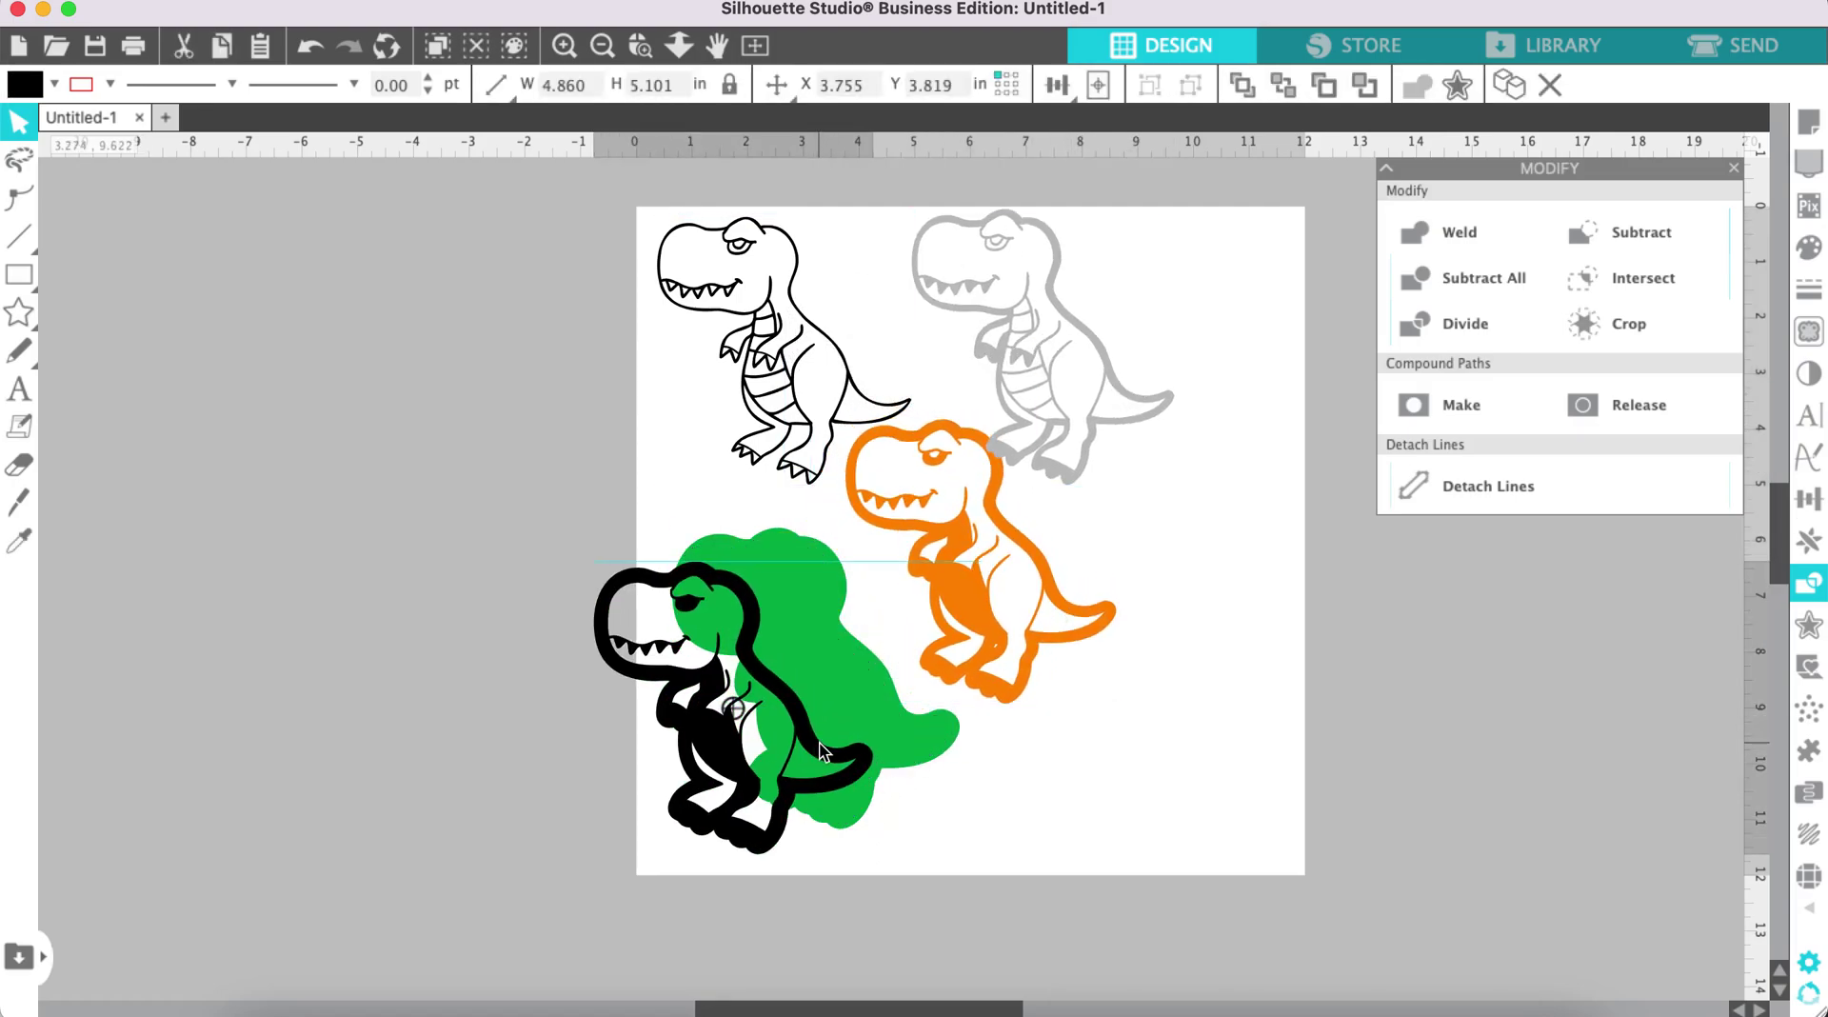
drag(955, 749, 1390, 789)
click(1047, 819)
drag(731, 848, 842, 868)
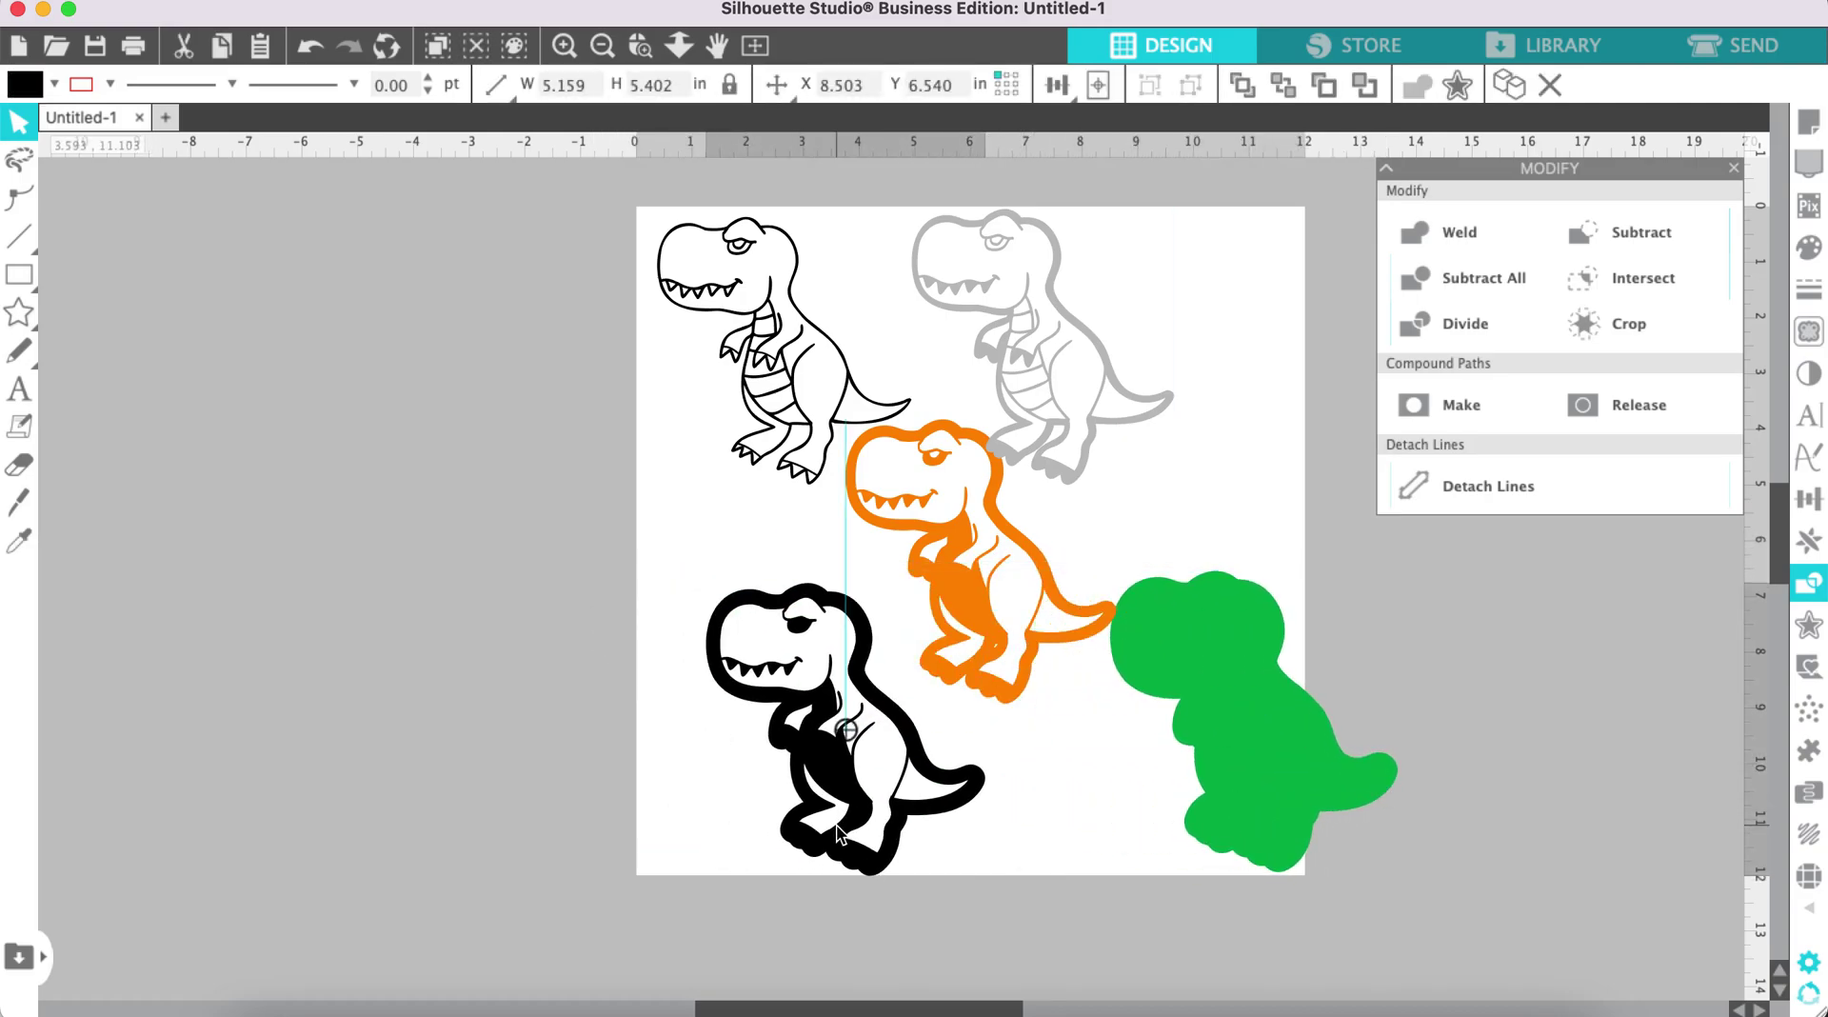
Step: Shift the orange layer slightly down and the solid green layer slightly up to space the separated layers
click(945, 666)
drag(952, 632, 955, 665)
click(1322, 687)
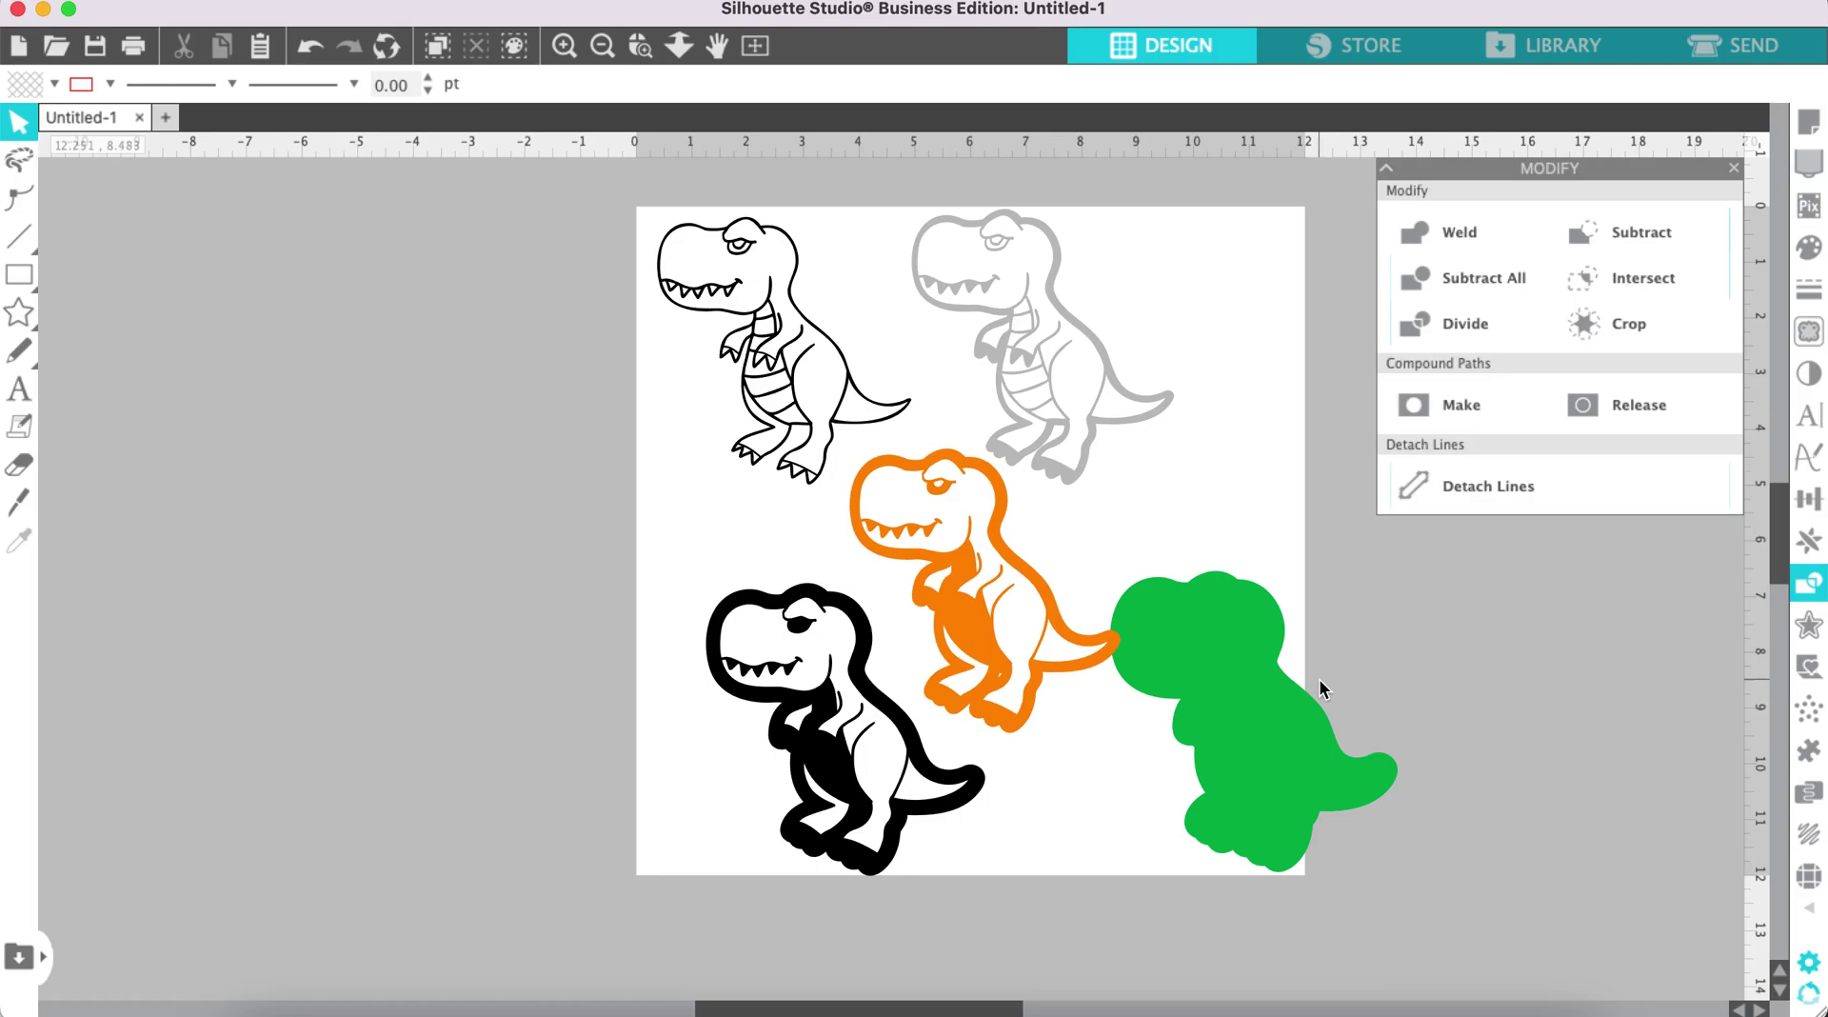
drag(1255, 753, 1260, 722)
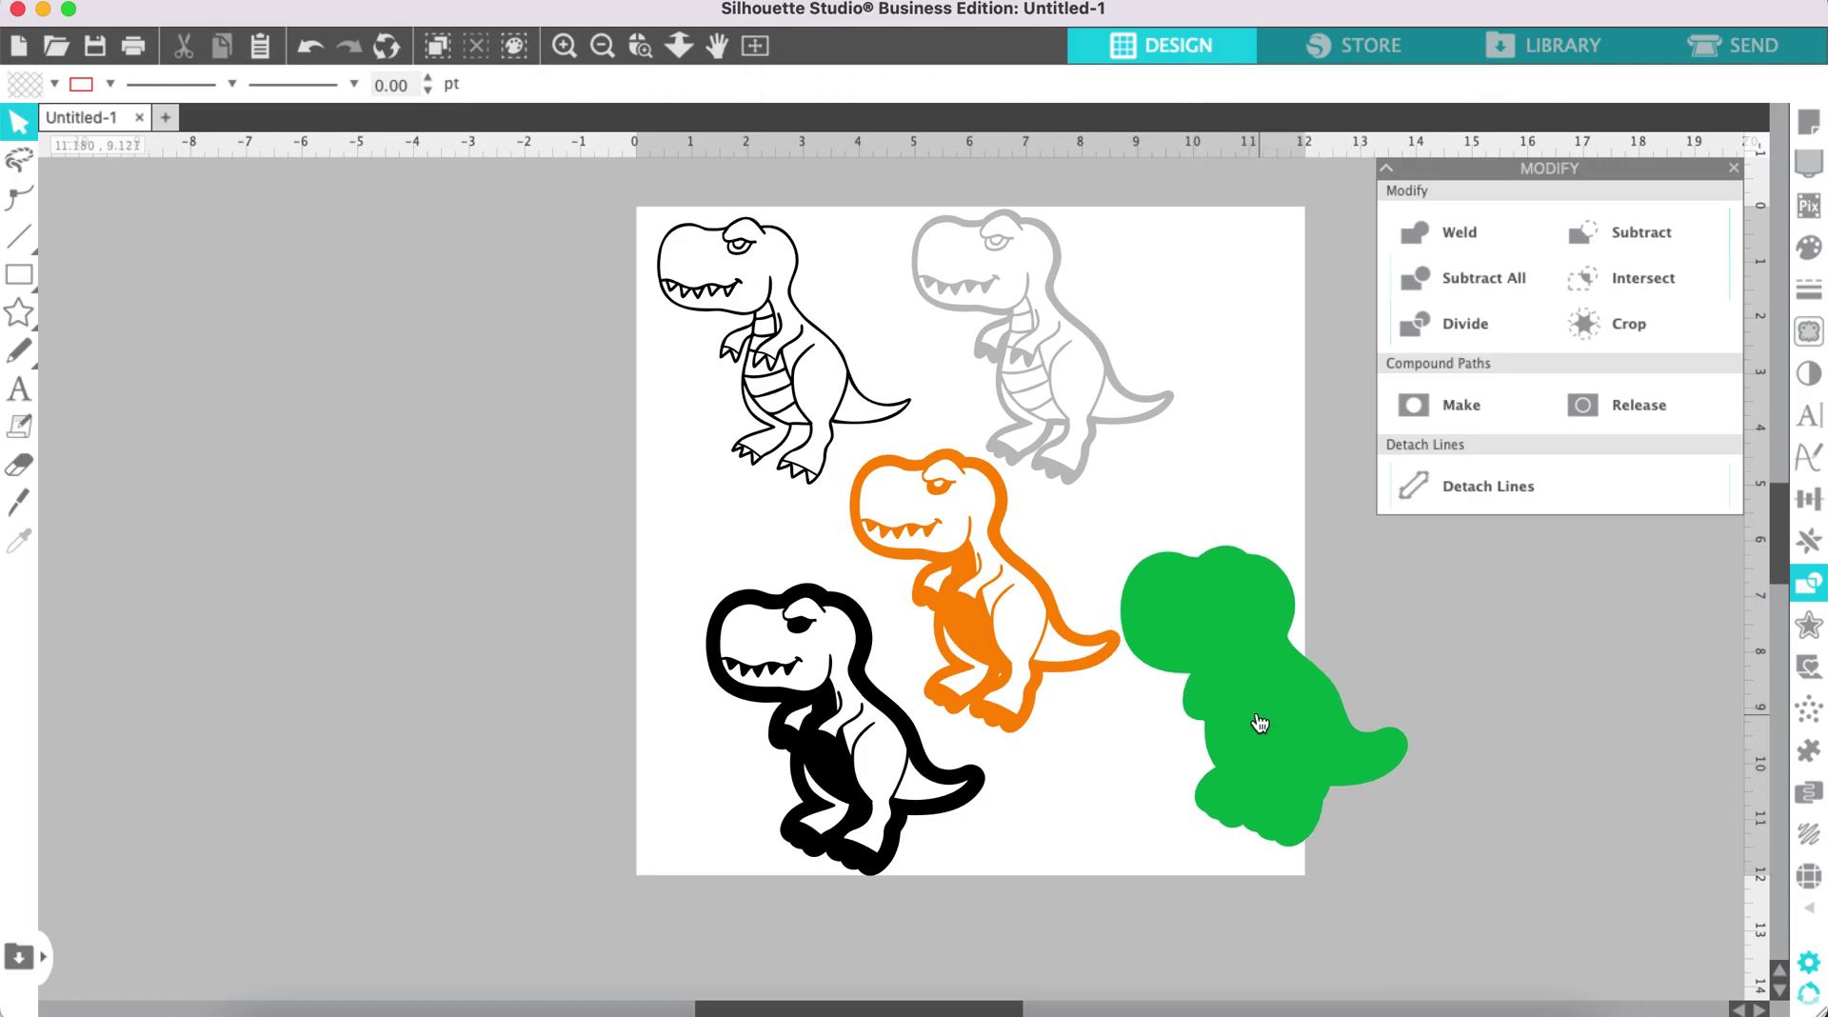